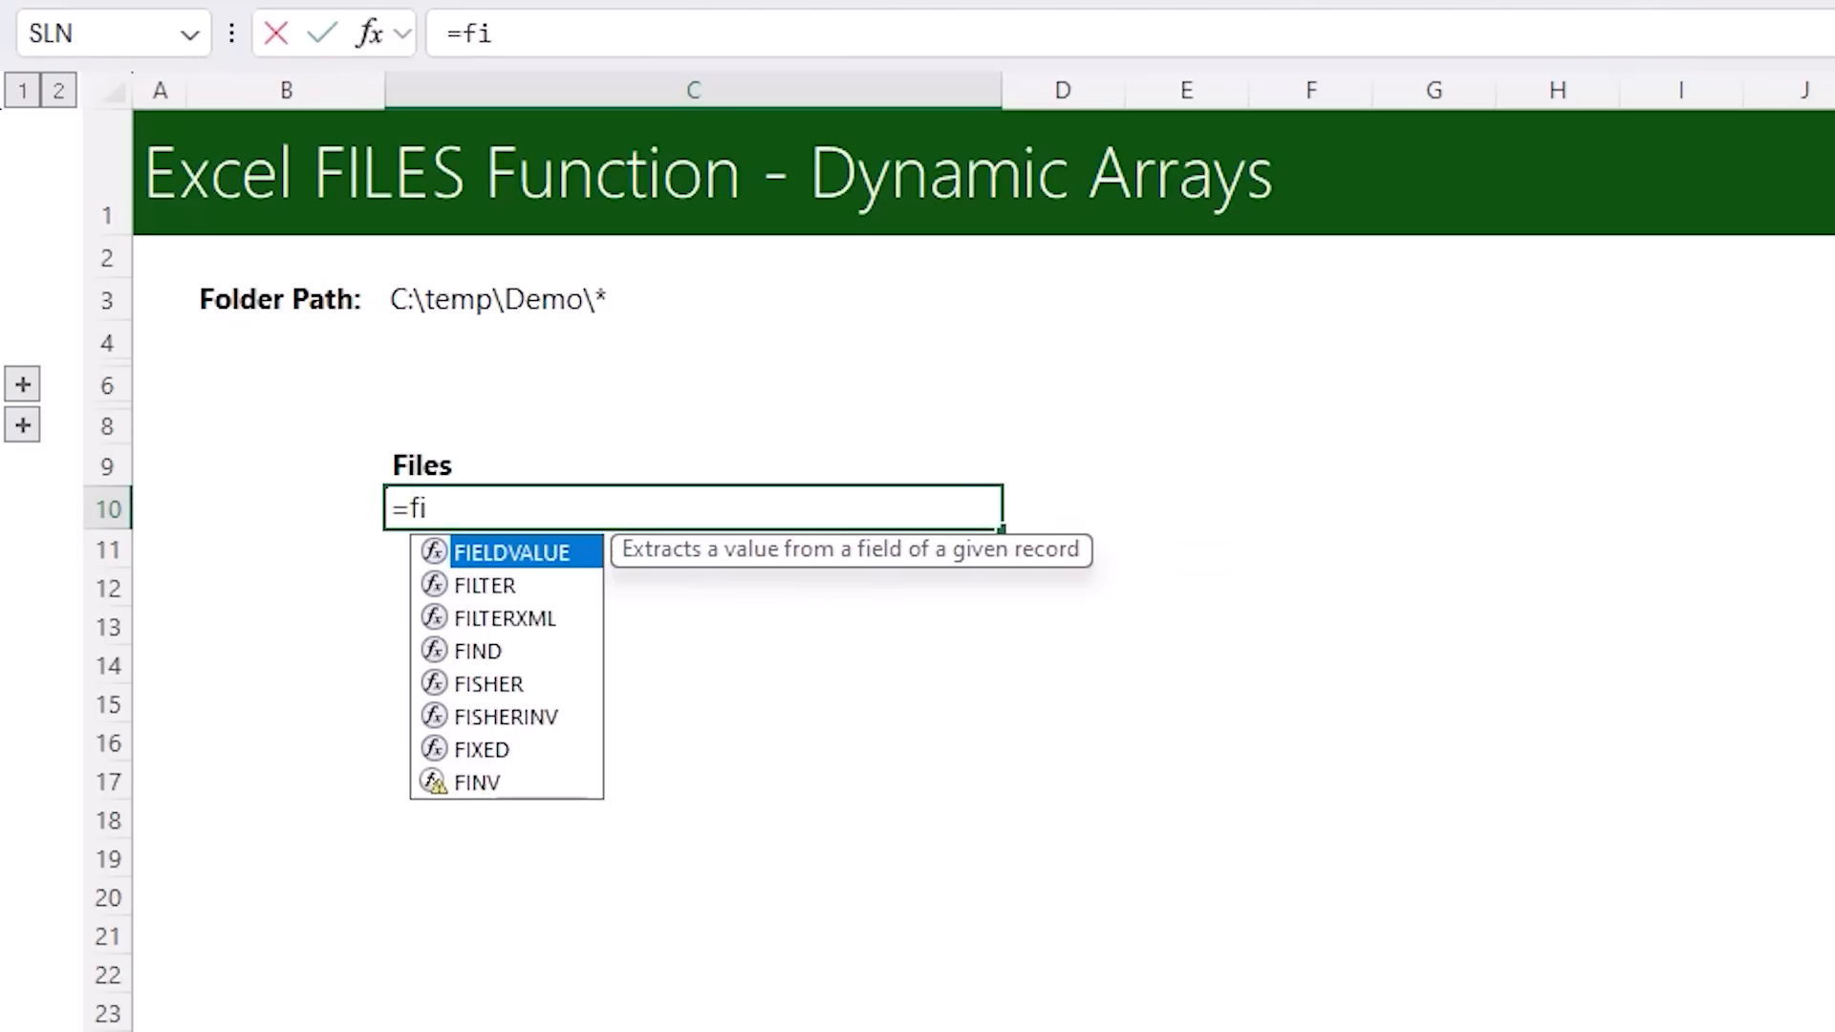
{"action": "type", "text": "l"}
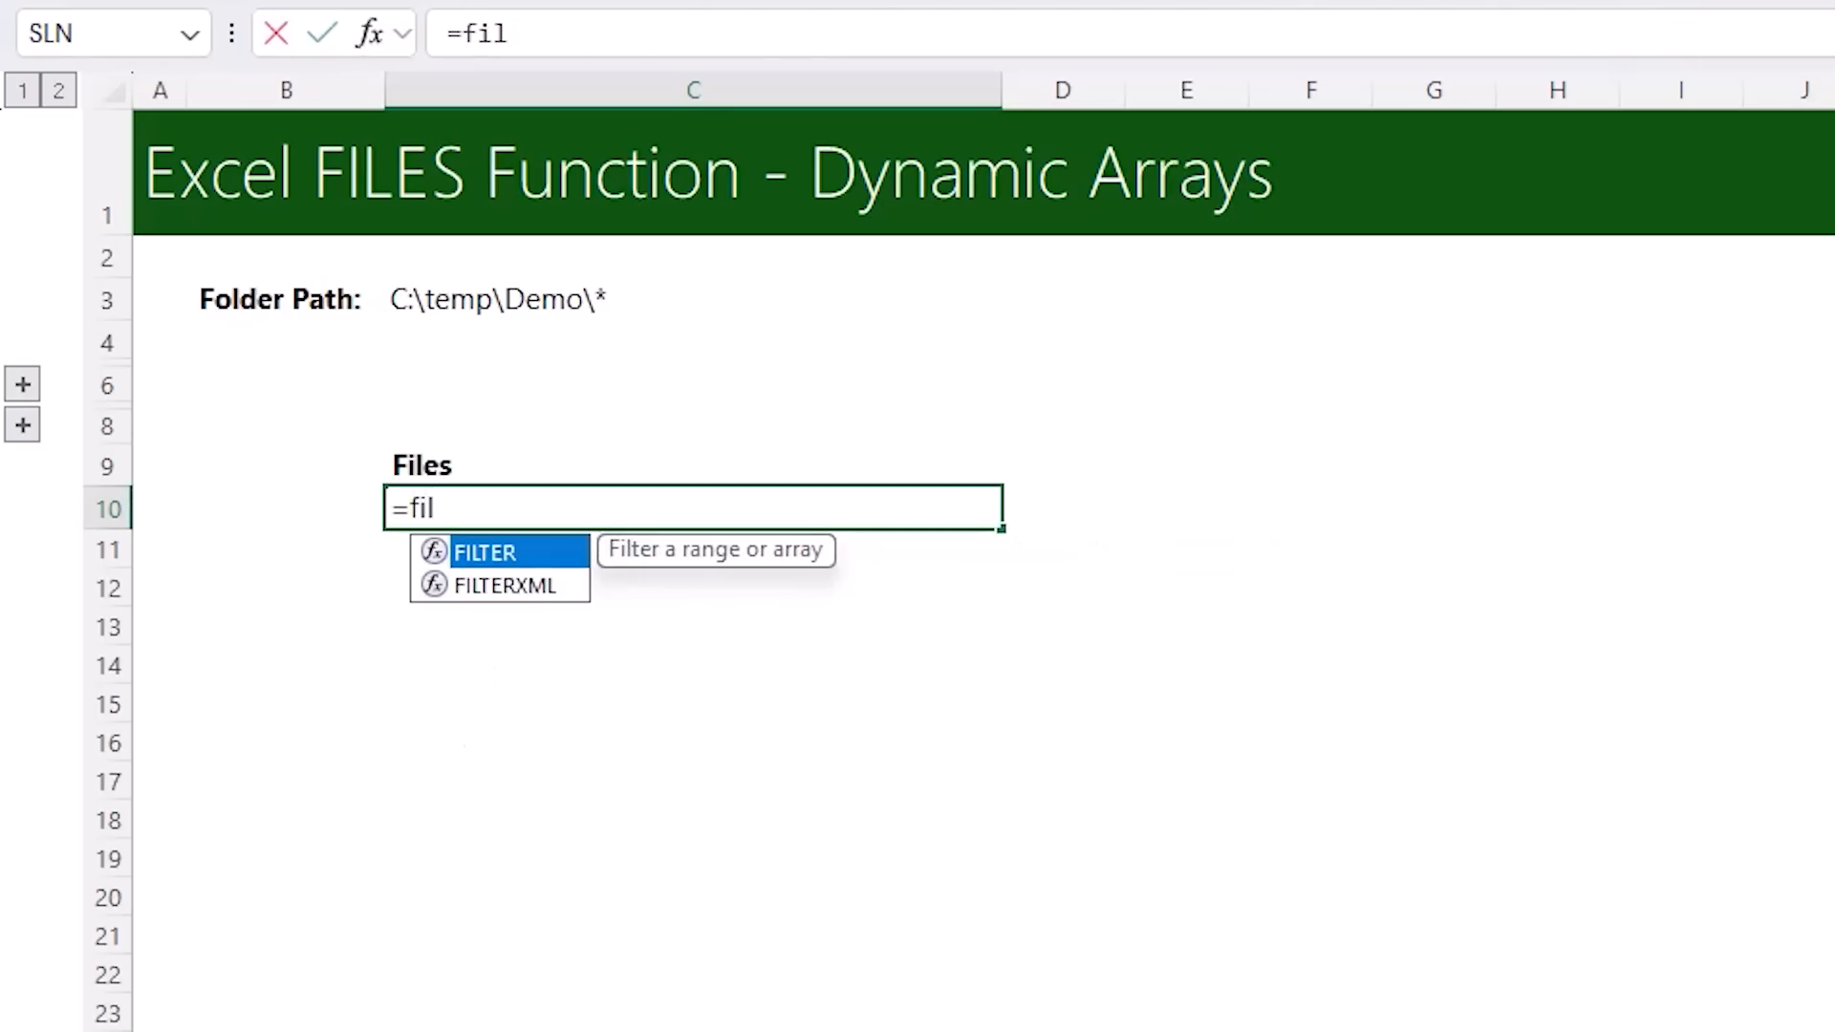
{"action": "key", "text": "Down"}
{"action": "key", "text": "Up"}
{"action": "key", "text": "Down"}
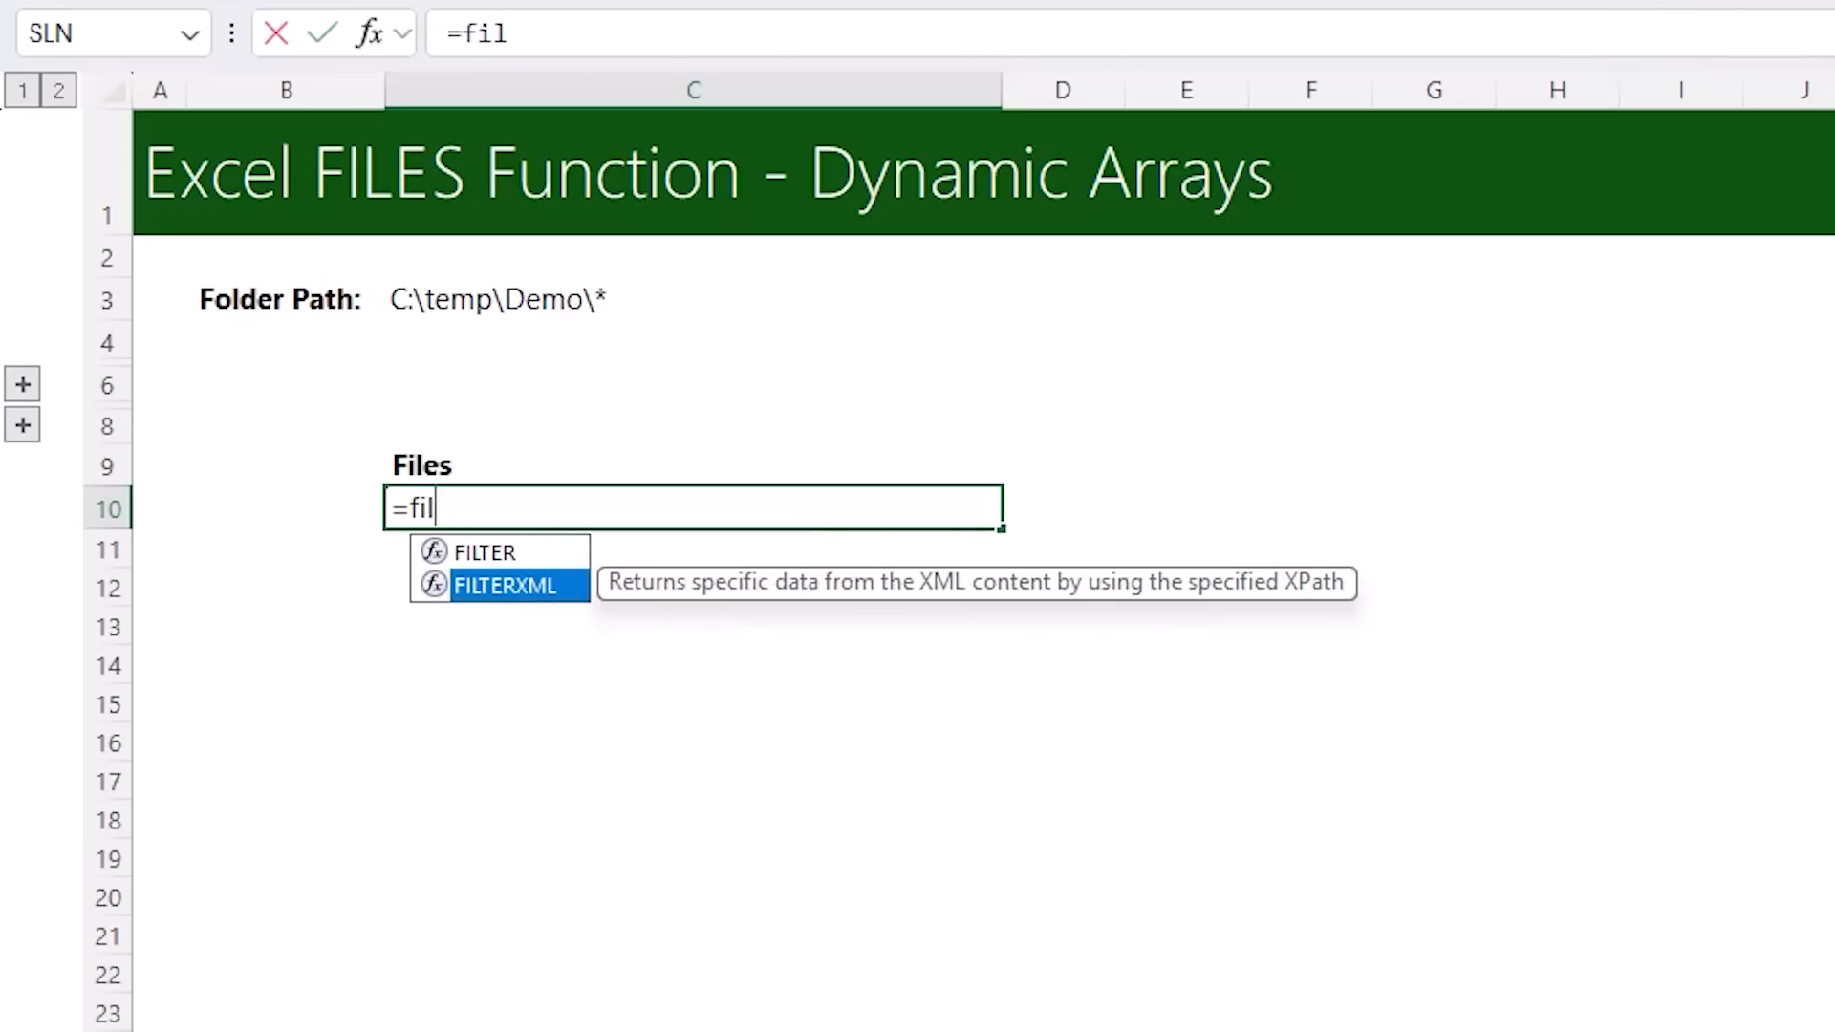
{"action": "key", "text": "Escape"}
{"action": "key", "text": "Escape"}
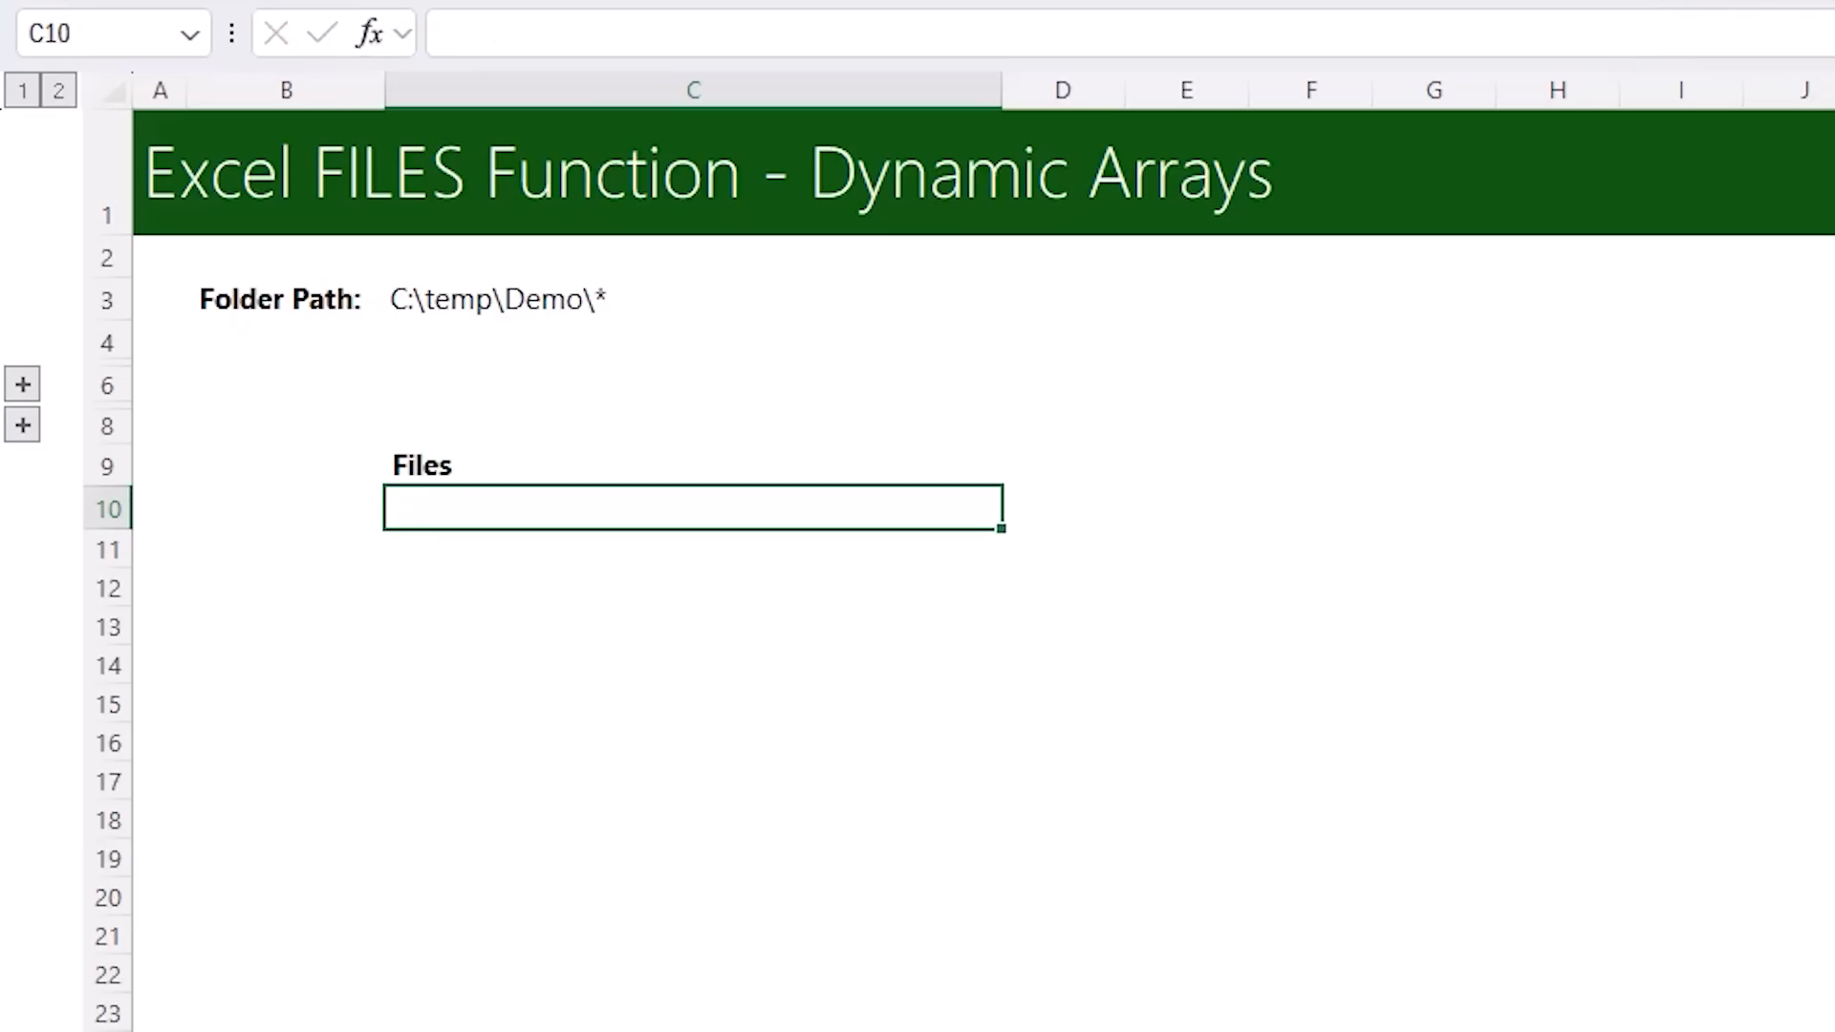
Define a workbook-scoped name fileList that refers to =FILES(Sheet1!$C$3)
{"action": "left_click", "coordinate": [440, 15]}
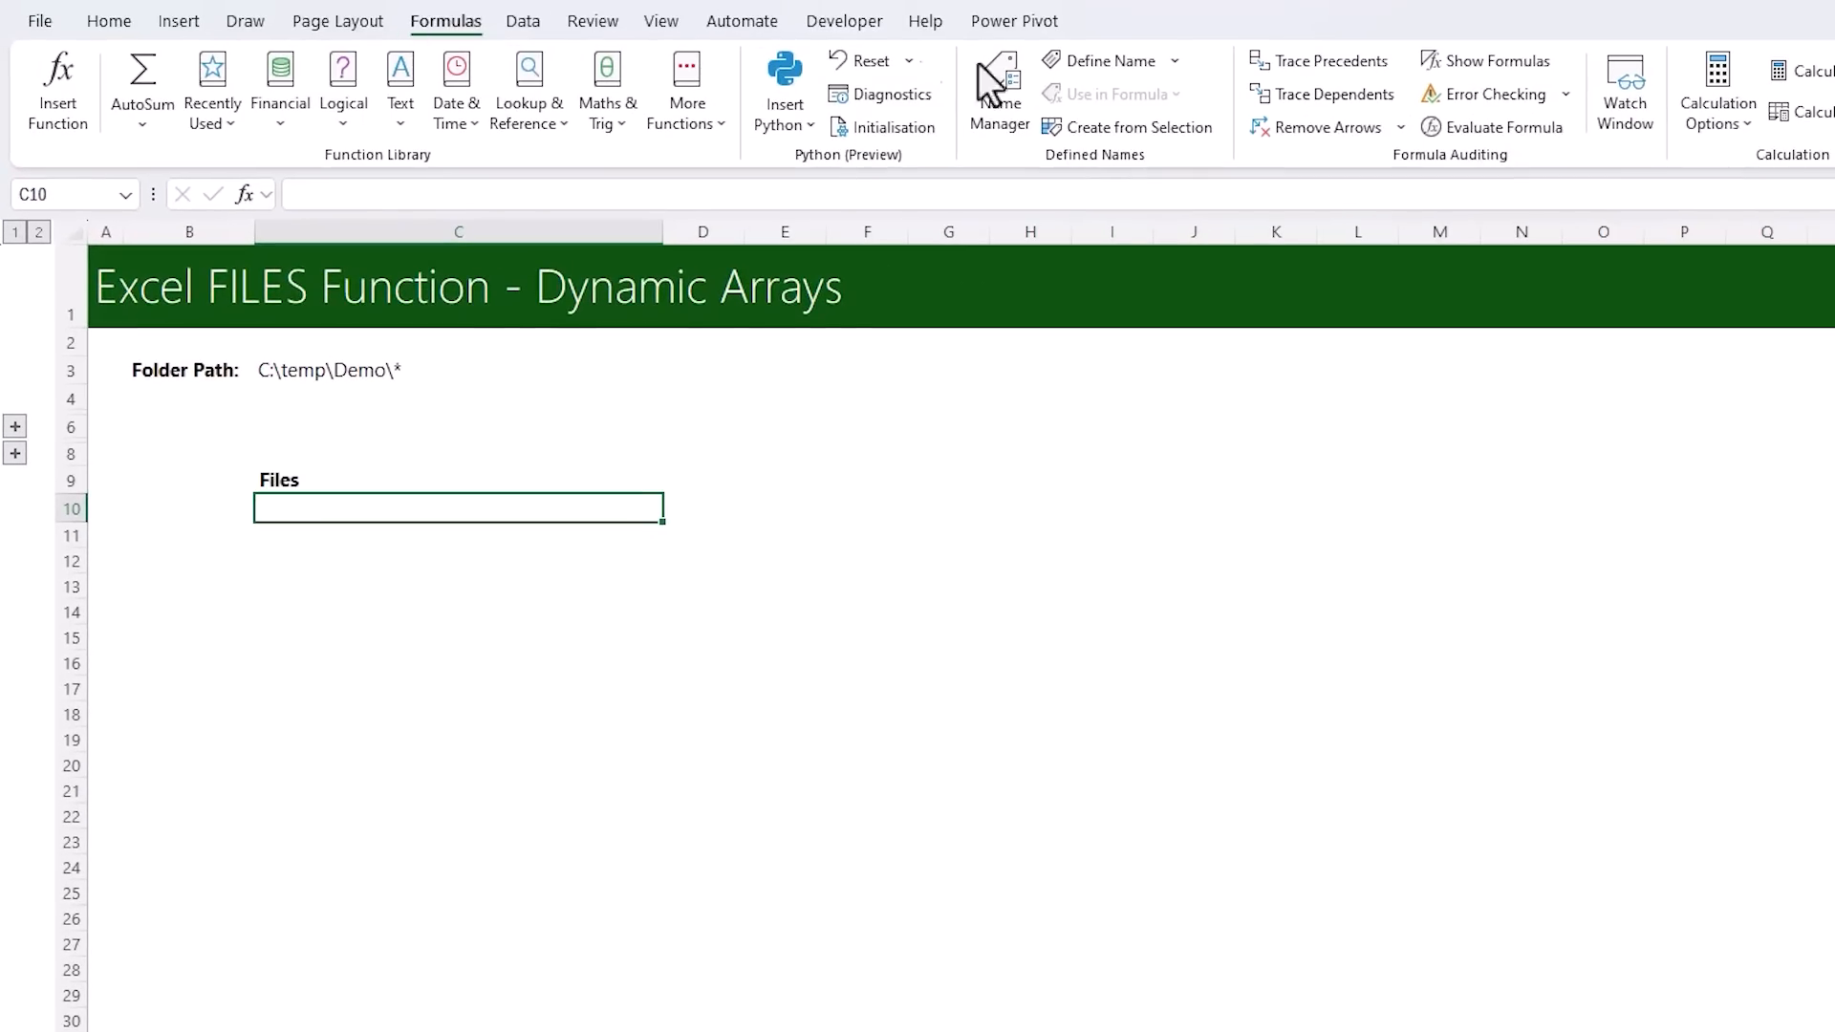
{"action": "left_click", "coordinate": [1115, 67]}
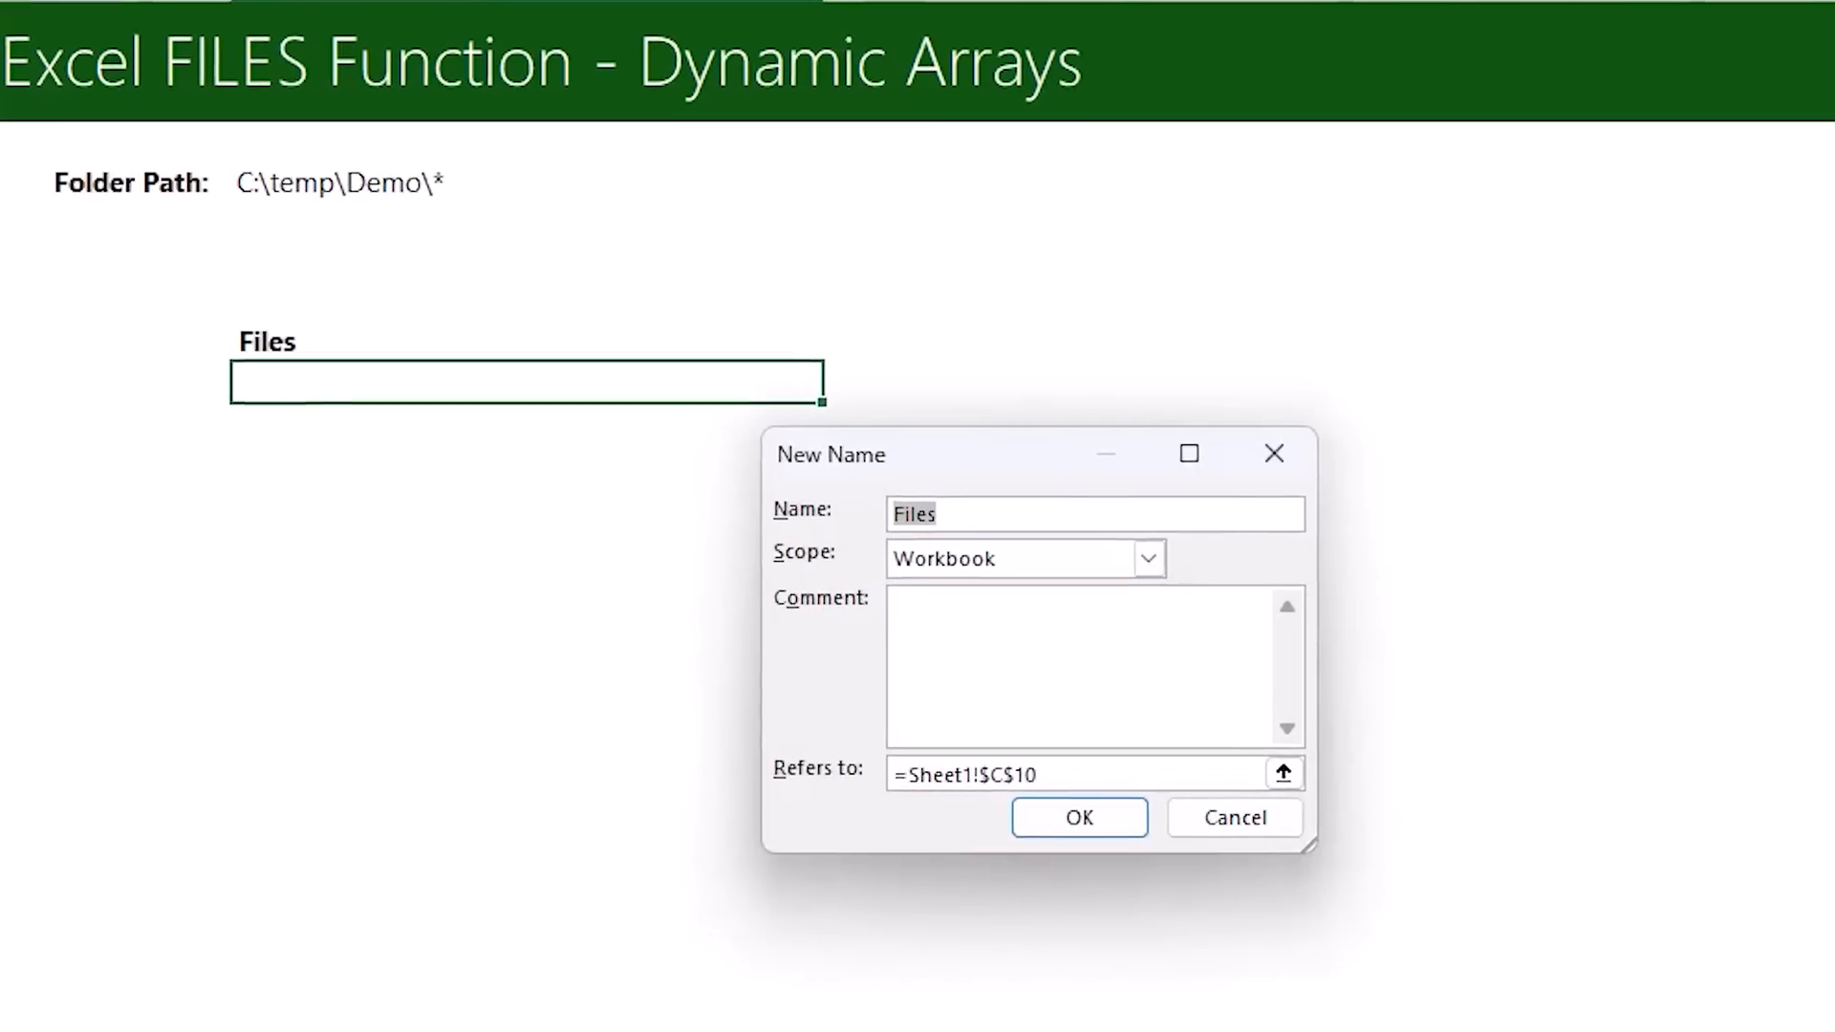
{"action": "type", "text": "fileList"}
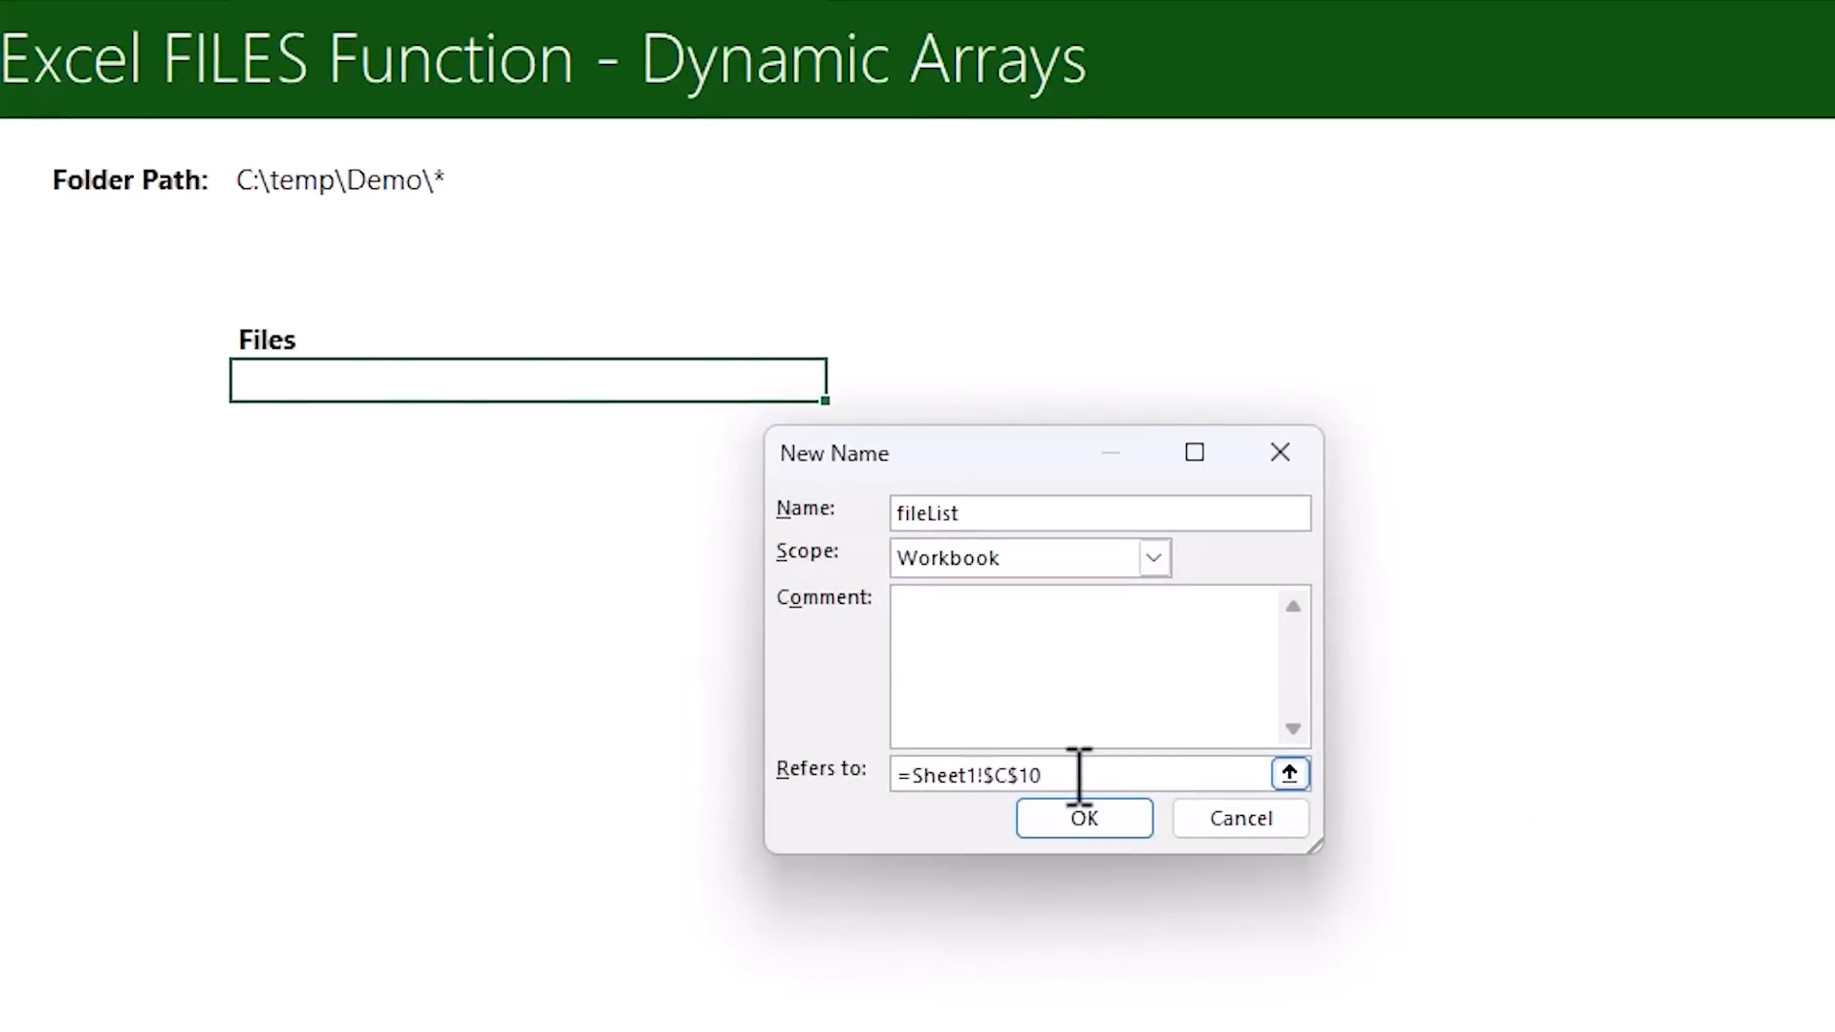
{"action": "left_click_drag", "start_coordinate": [1086, 774], "coordinate": [872, 775]}
{"action": "key", "text": "BackSpace"}
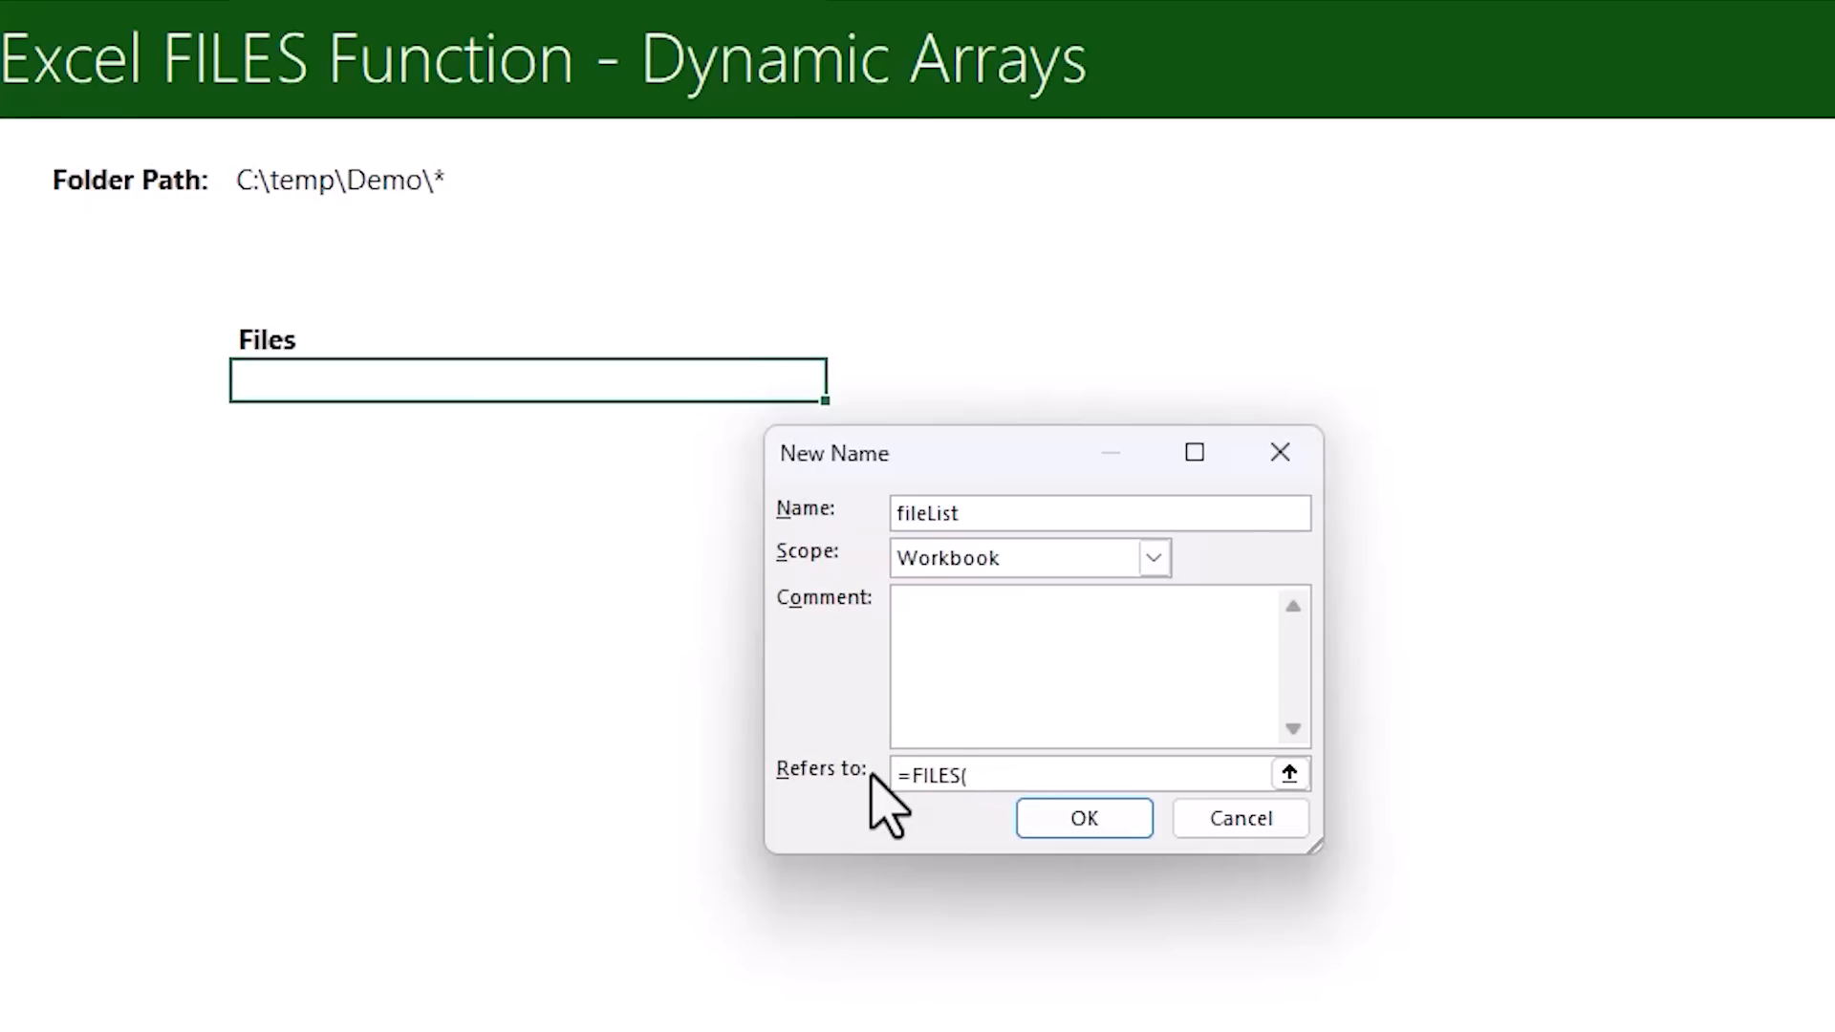
{"action": "left_click", "coordinate": [295, 170]}
{"action": "type", "text": ")"}
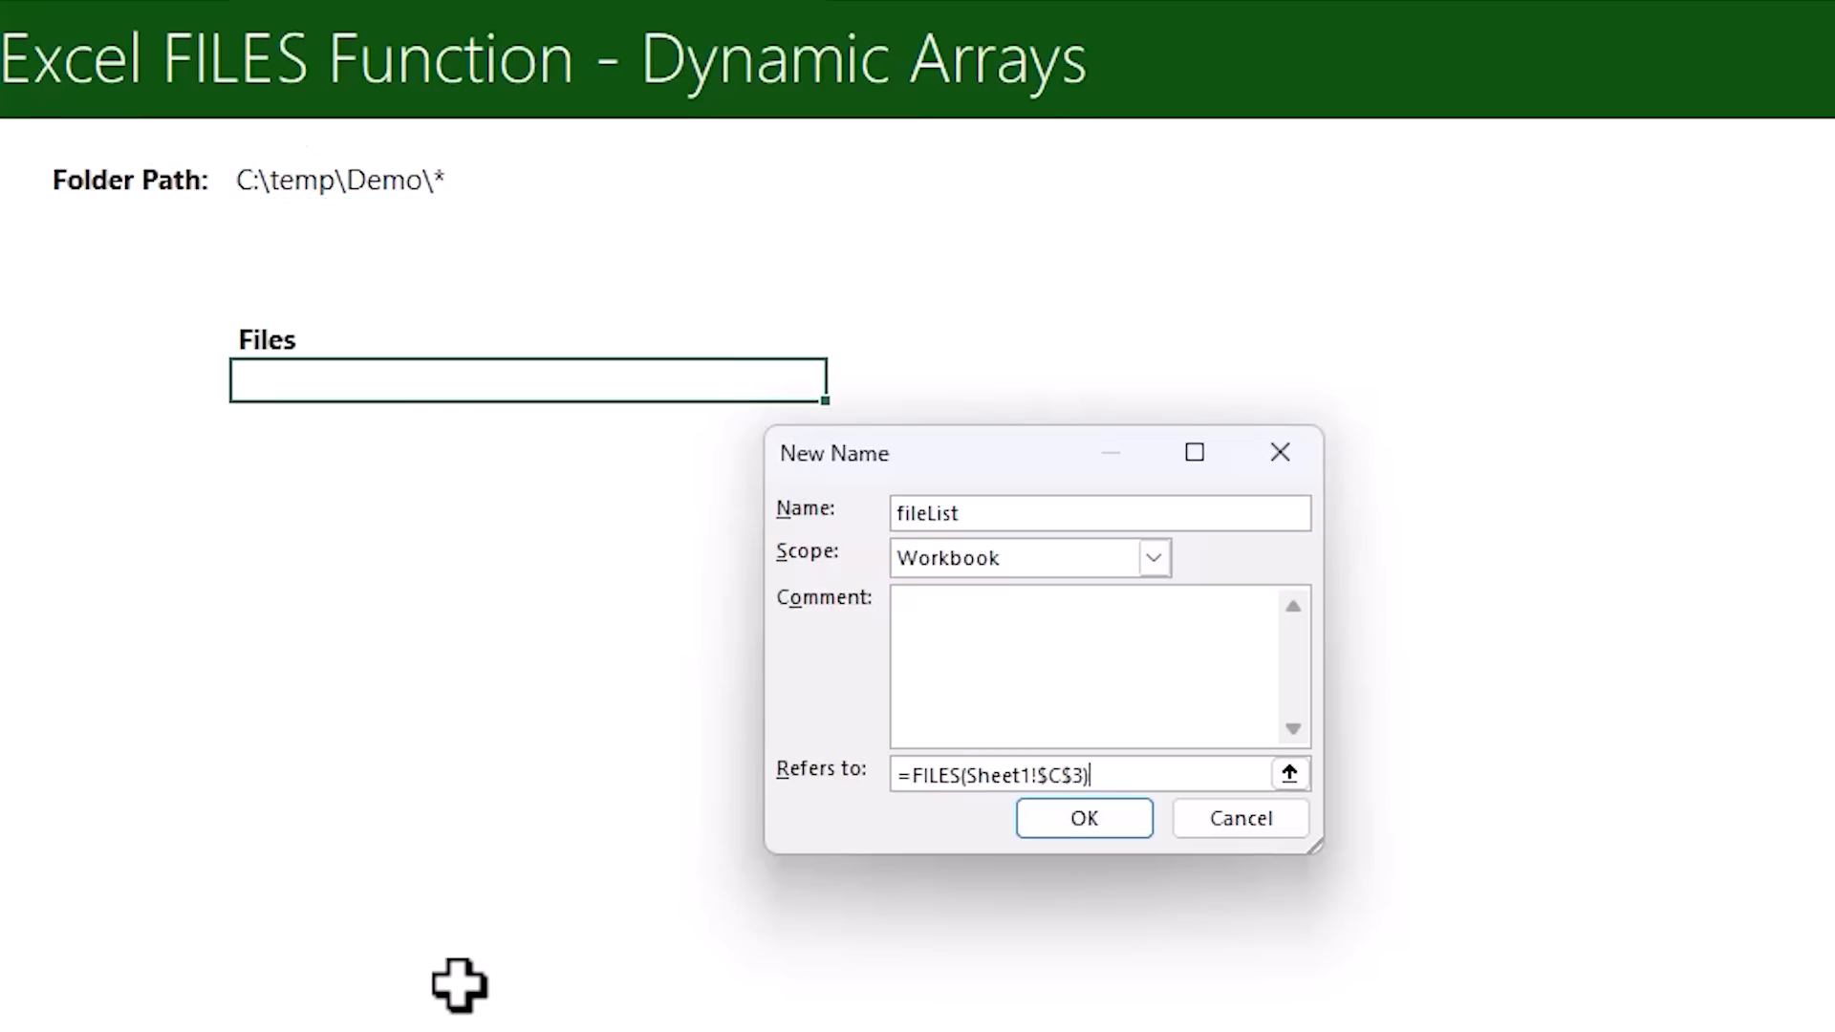
{"action": "left_click", "coordinate": [1025, 828]}
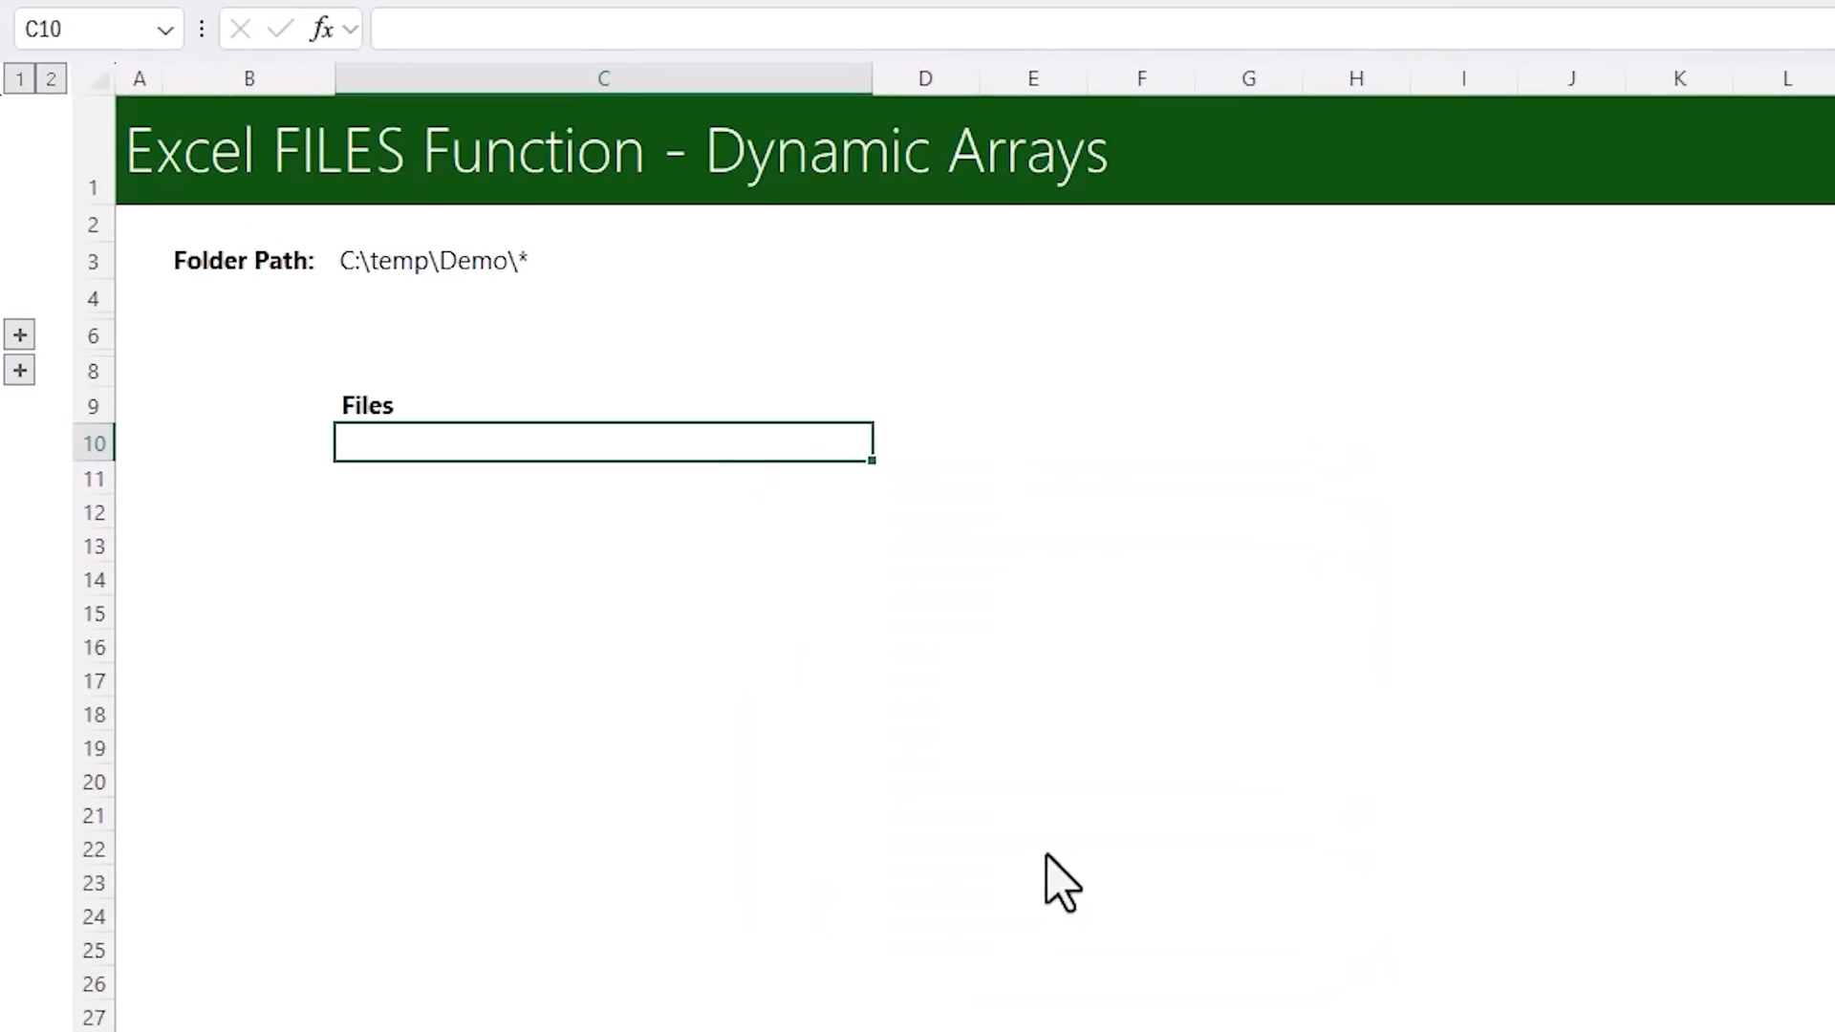
Enter the formula =fileList in cell C10 under the Files heading
{"action": "type", "text": "=fil"}
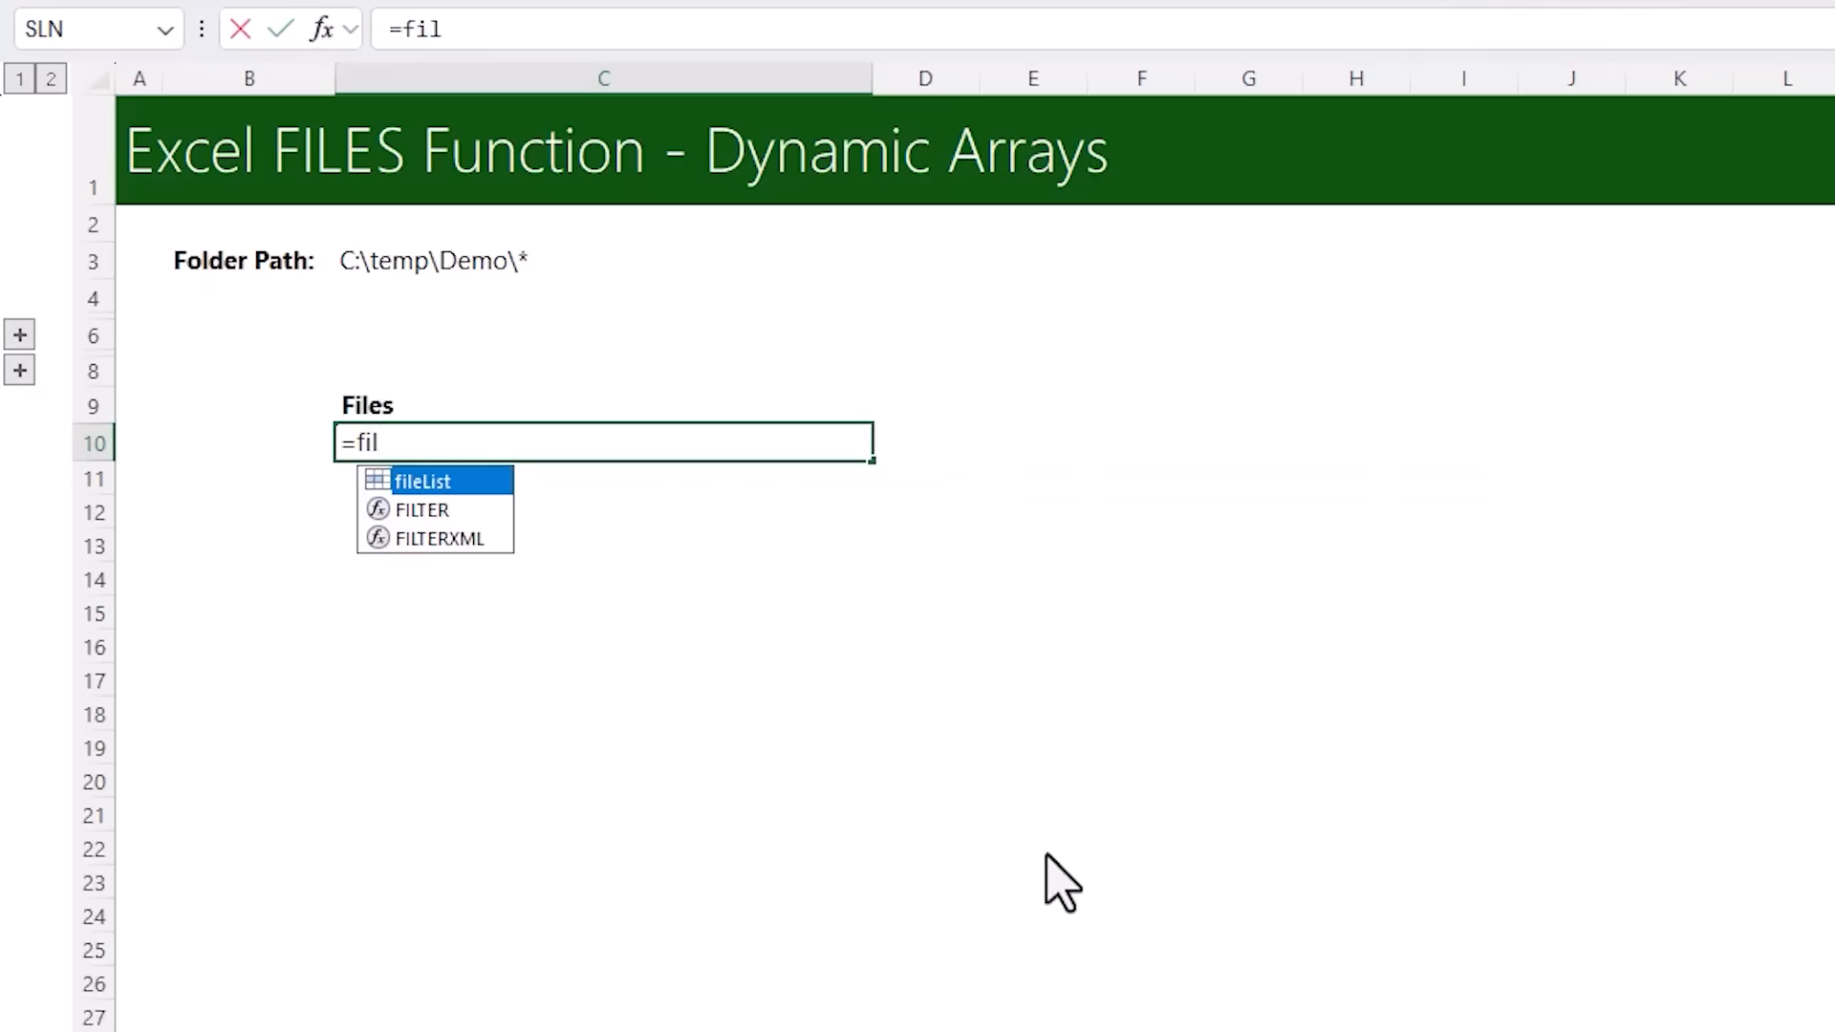
{"action": "key", "text": "Tab"}
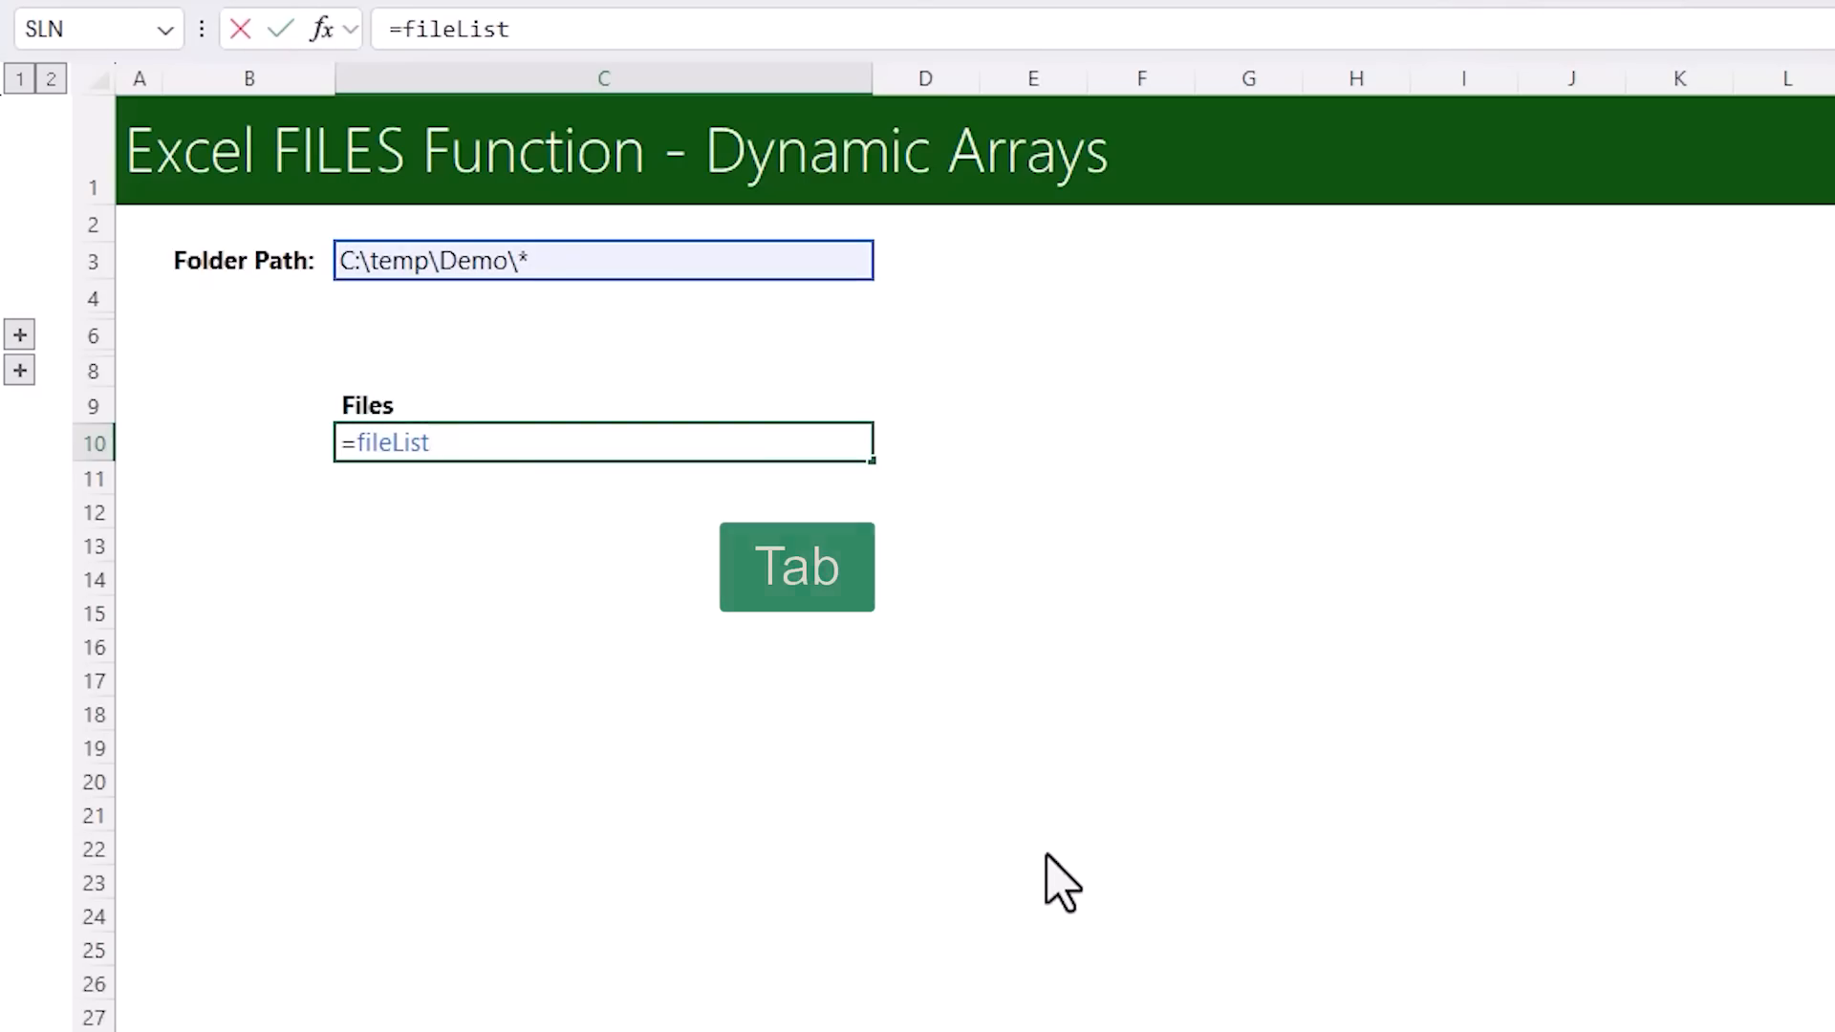
{"action": "key", "text": "Return"}
{"action": "key", "text": "Up"}
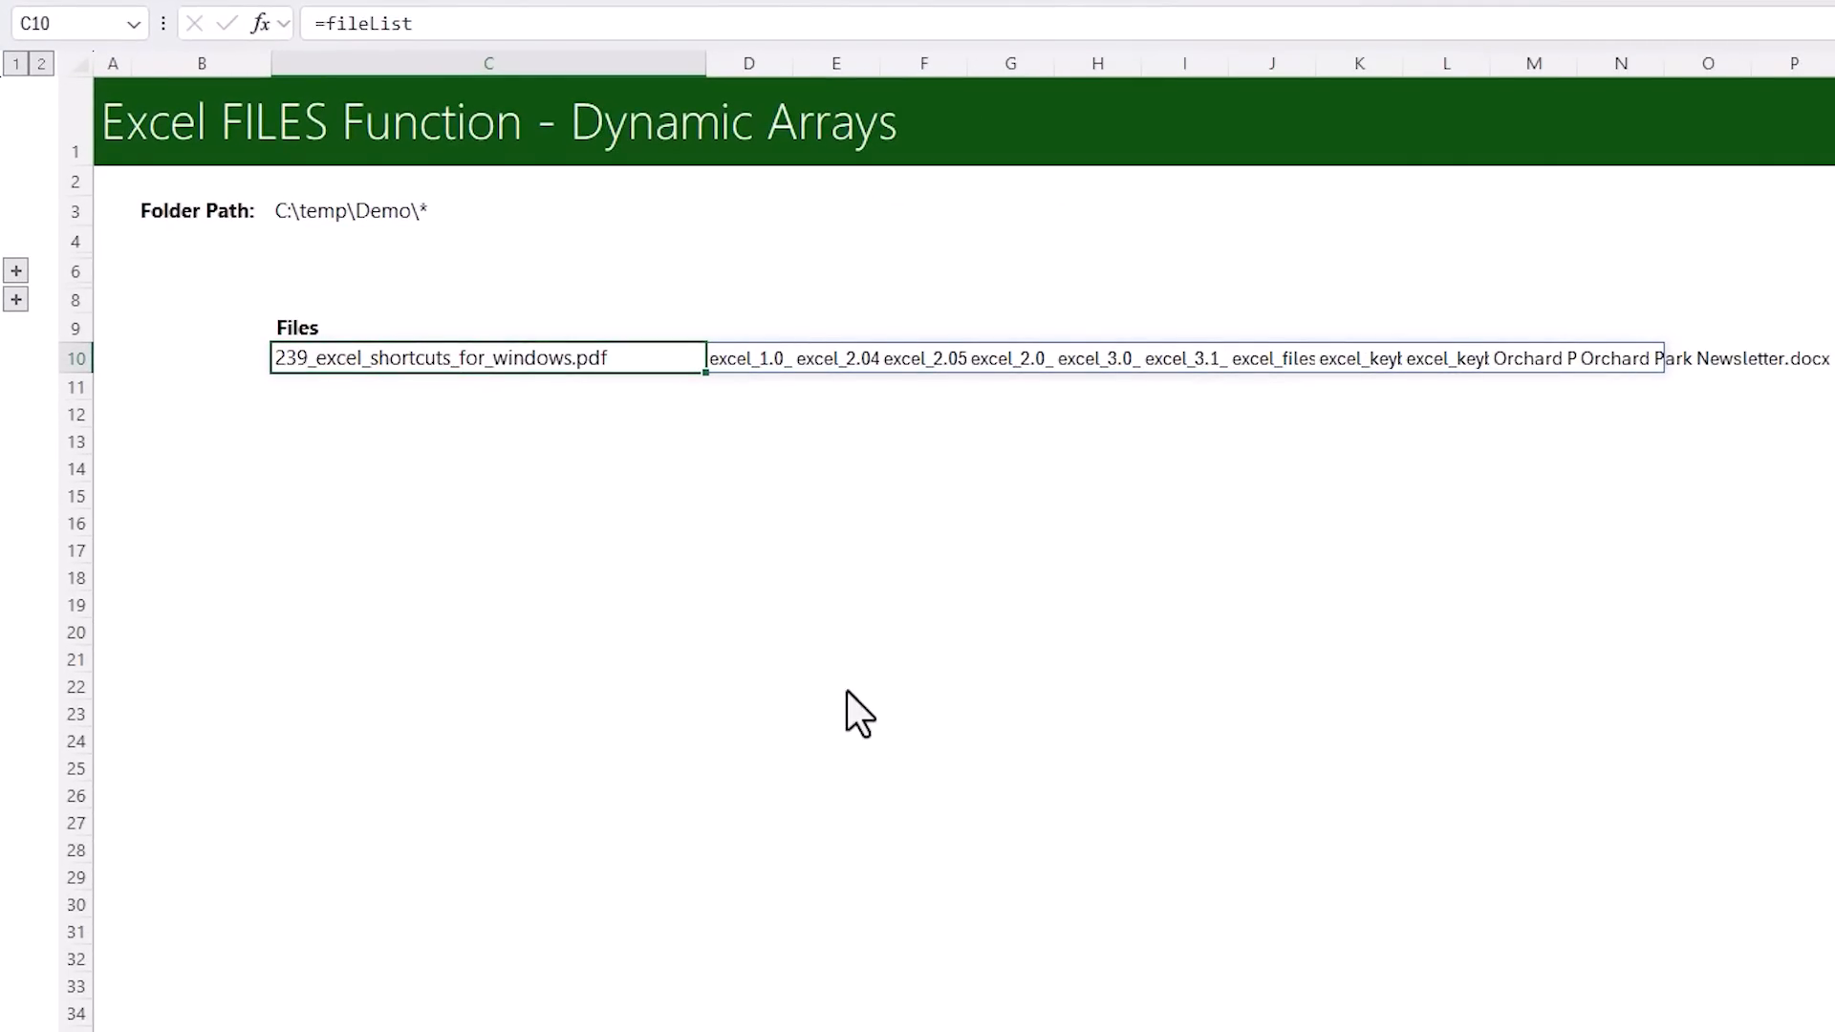
Wrap the formula in C10 with TRANSPOSE so it reads =TRANSPOSE(fileList) and lists the files vertically
{"action": "key", "text": "F2"}
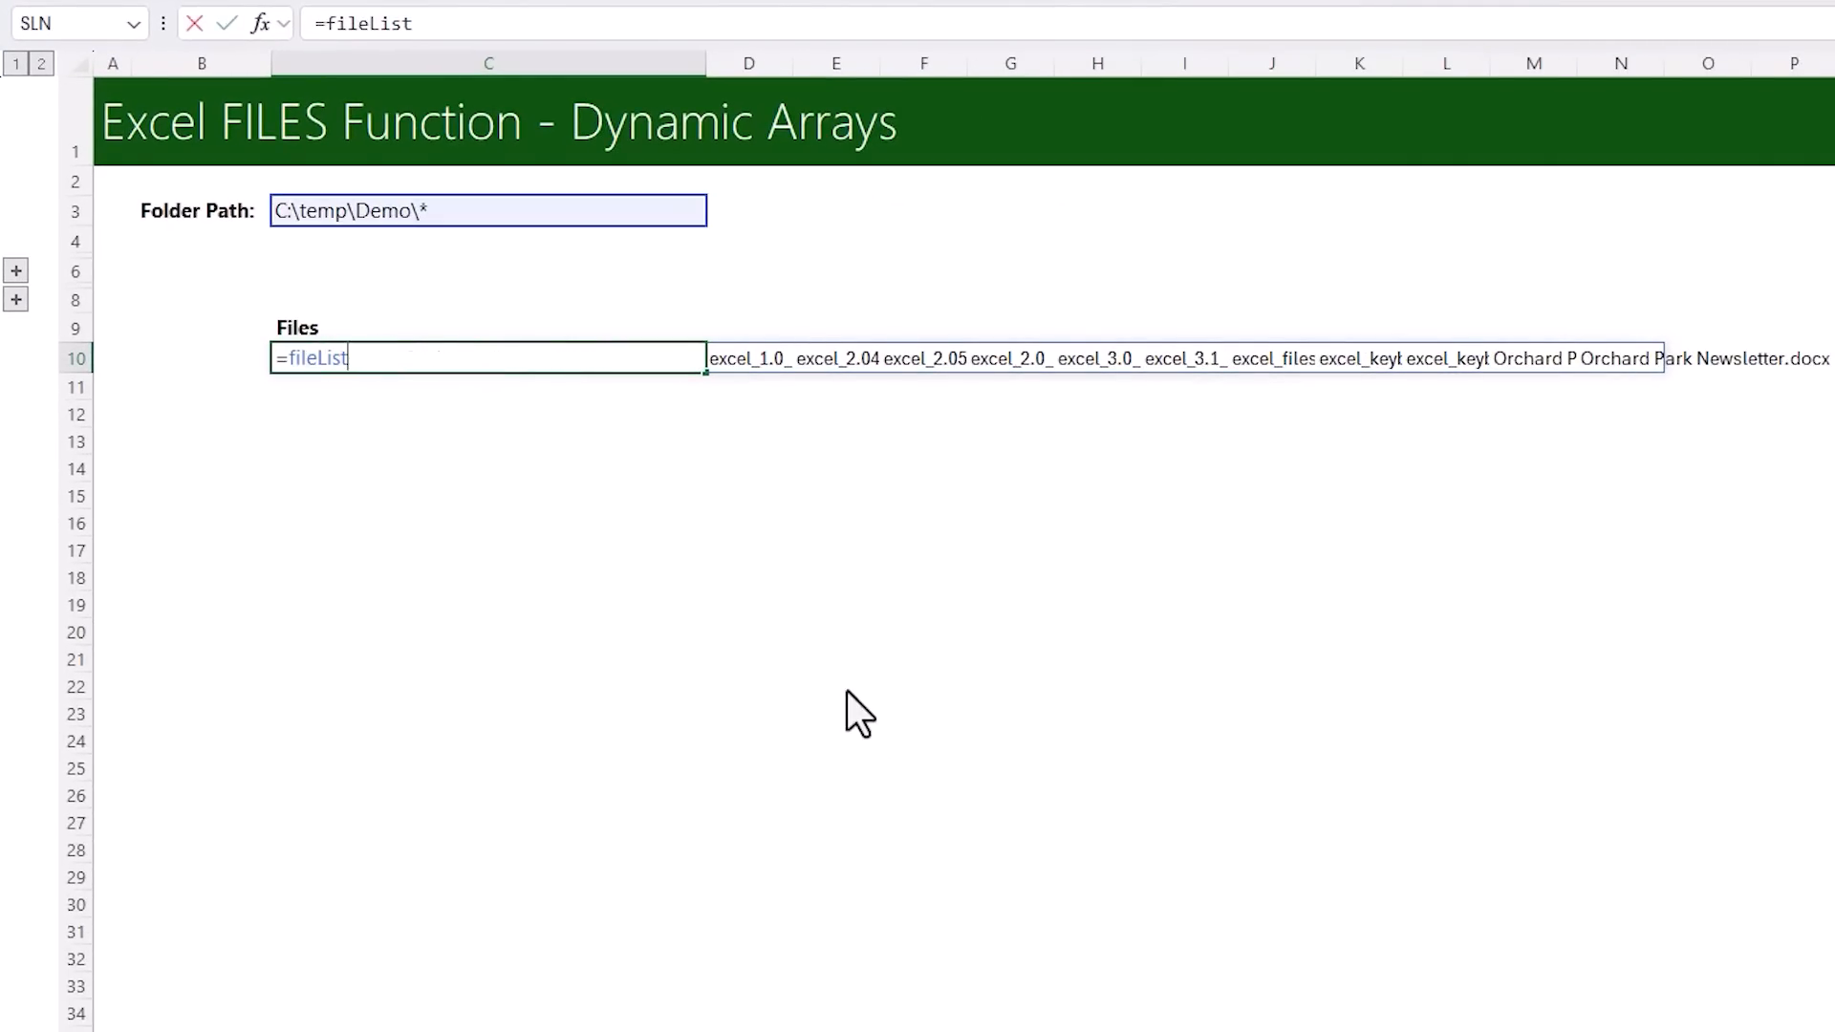
{"action": "key", "text": "Home"}
{"action": "key", "text": "Right"}
{"action": "type", "text": "trans"}
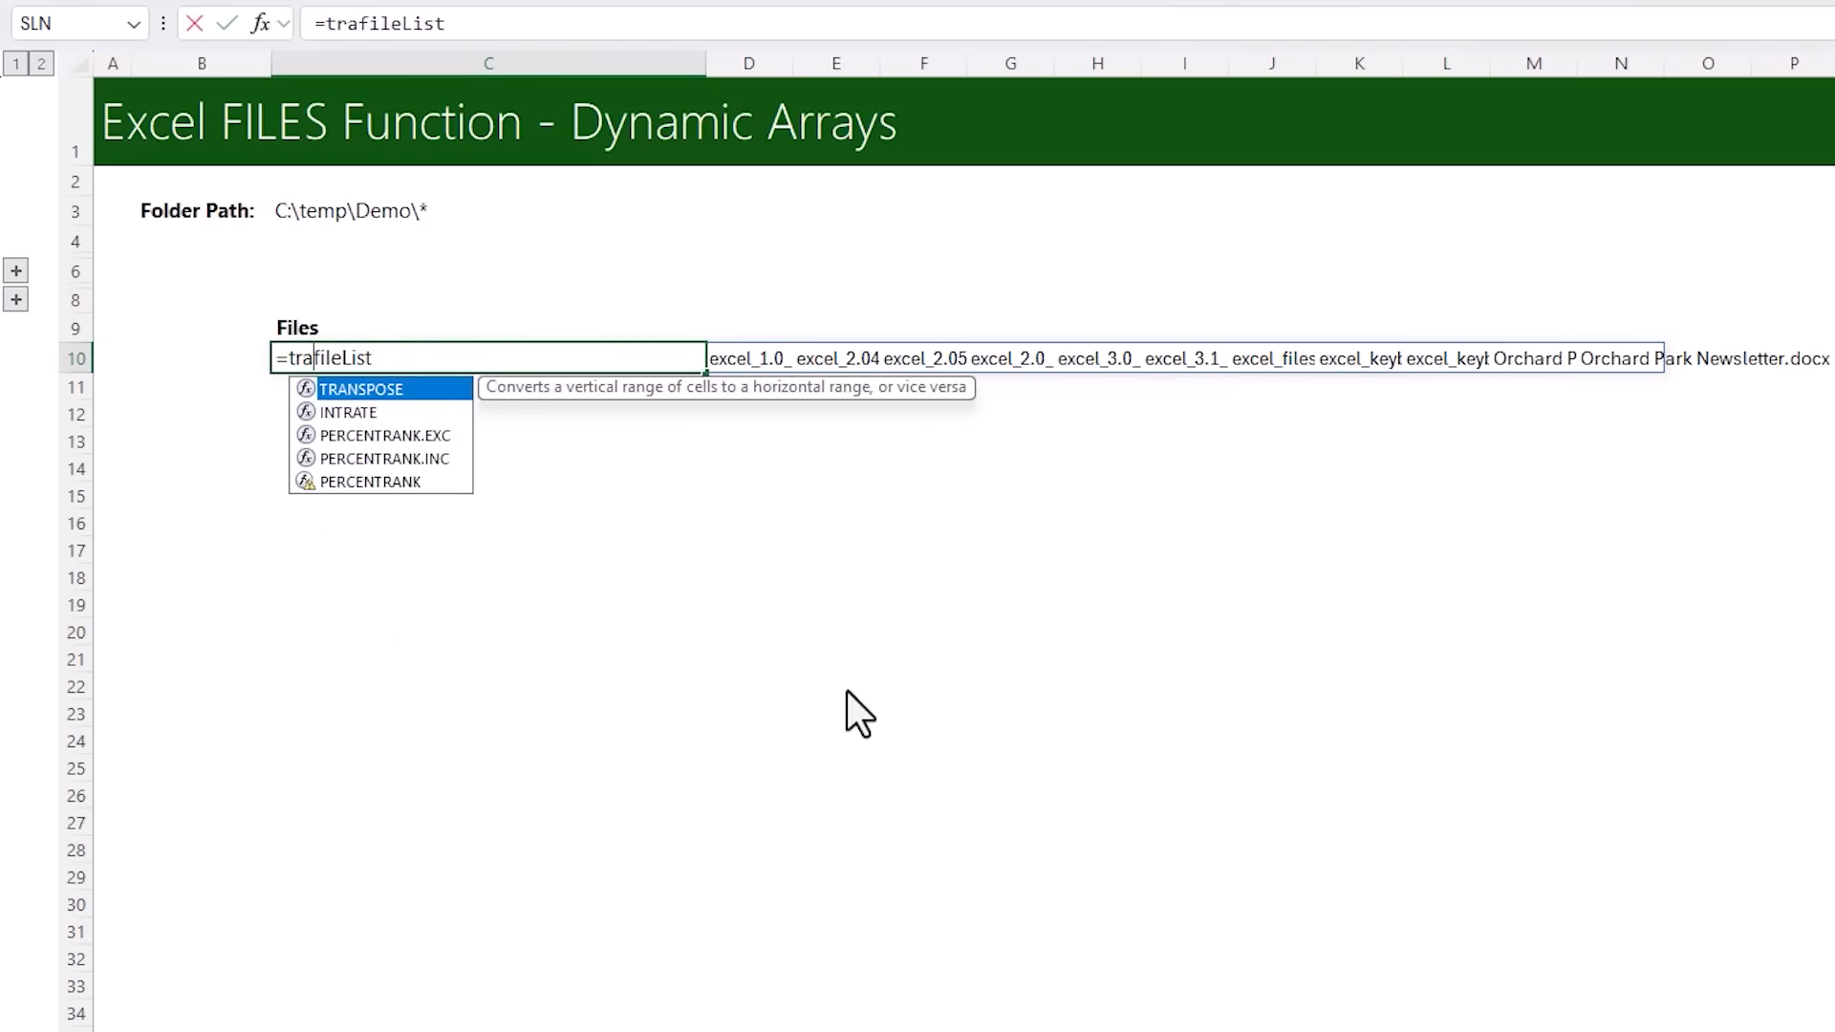
{"action": "key", "text": "Tab"}
{"action": "type", "text": ")"}
{"action": "key", "text": "ctrl+Return"}
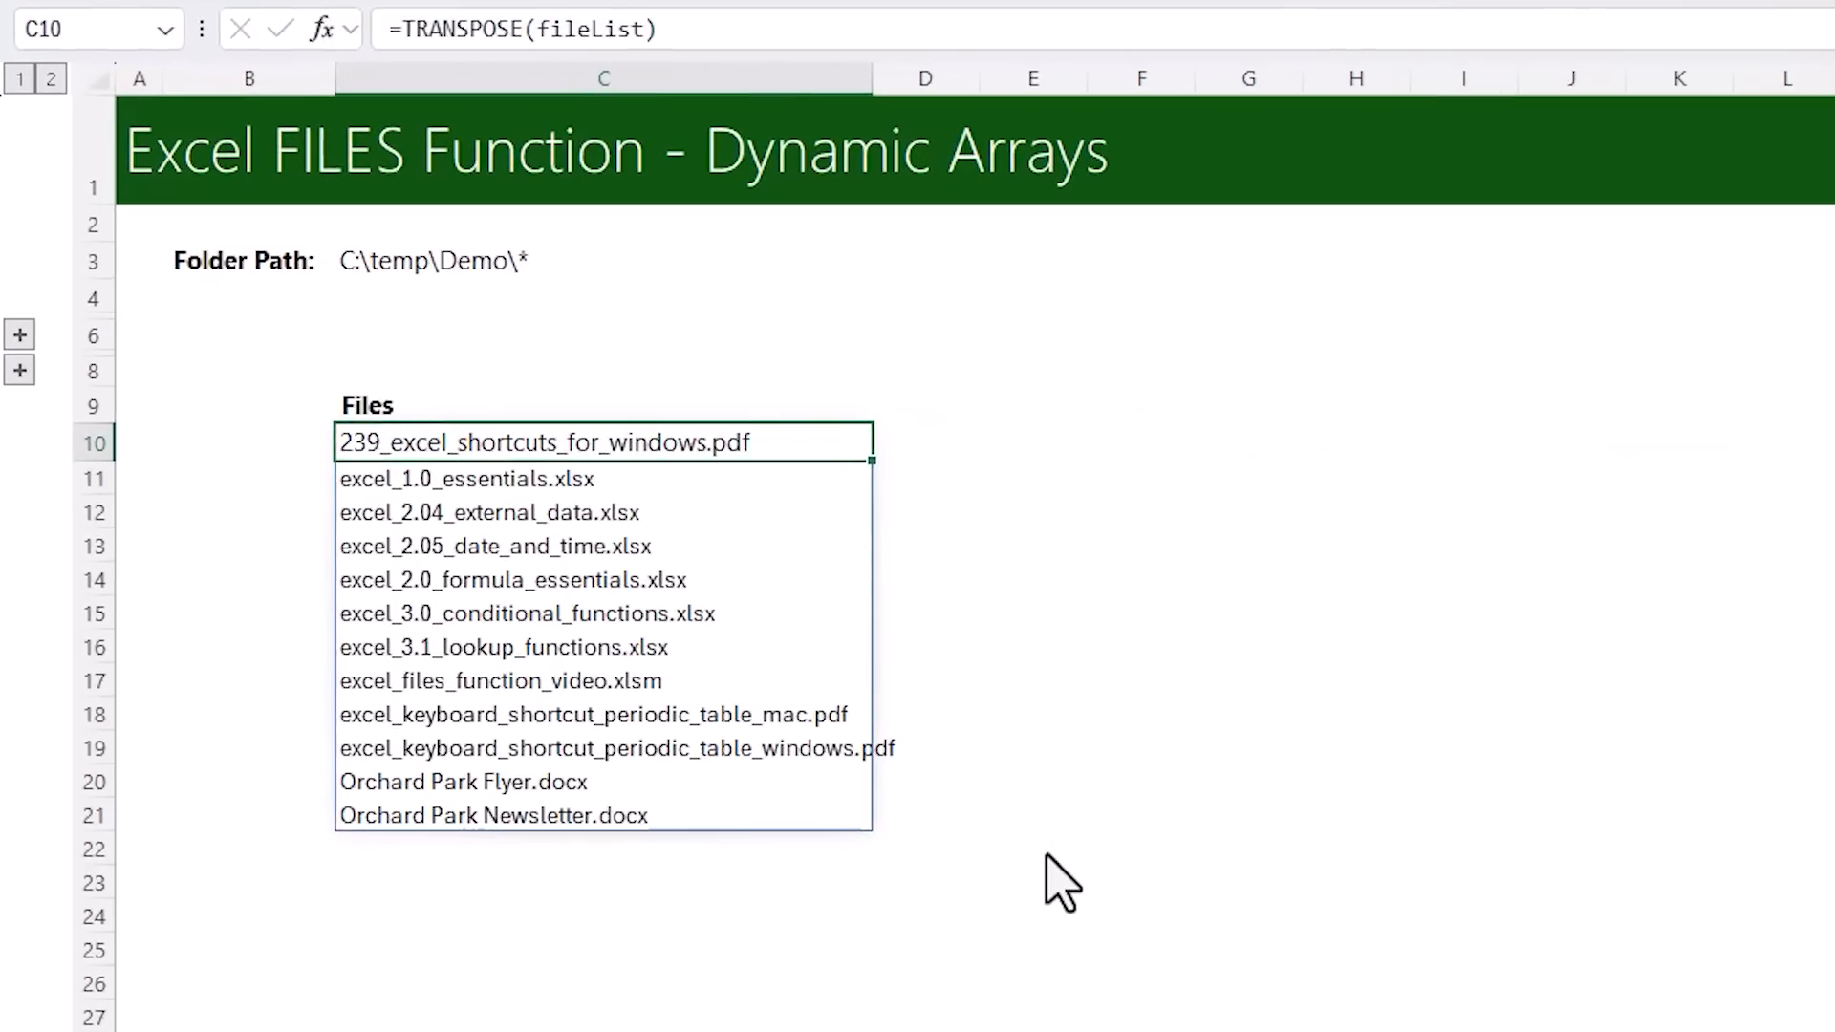
Examine the spilled file list, and inspect the CELL("filename") and "*" parts of the Folder Path formula in C3
{"action": "key", "text": "Down"}
{"action": "key", "text": "Down"}
{"action": "key", "text": "Down"}
{"action": "key", "text": "Down"}
{"action": "key", "text": "Down"}
{"action": "key", "text": "Down"}
{"action": "key", "text": "Down"}
{"action": "key", "text": "Down"}
{"action": "key", "text": "Down"}
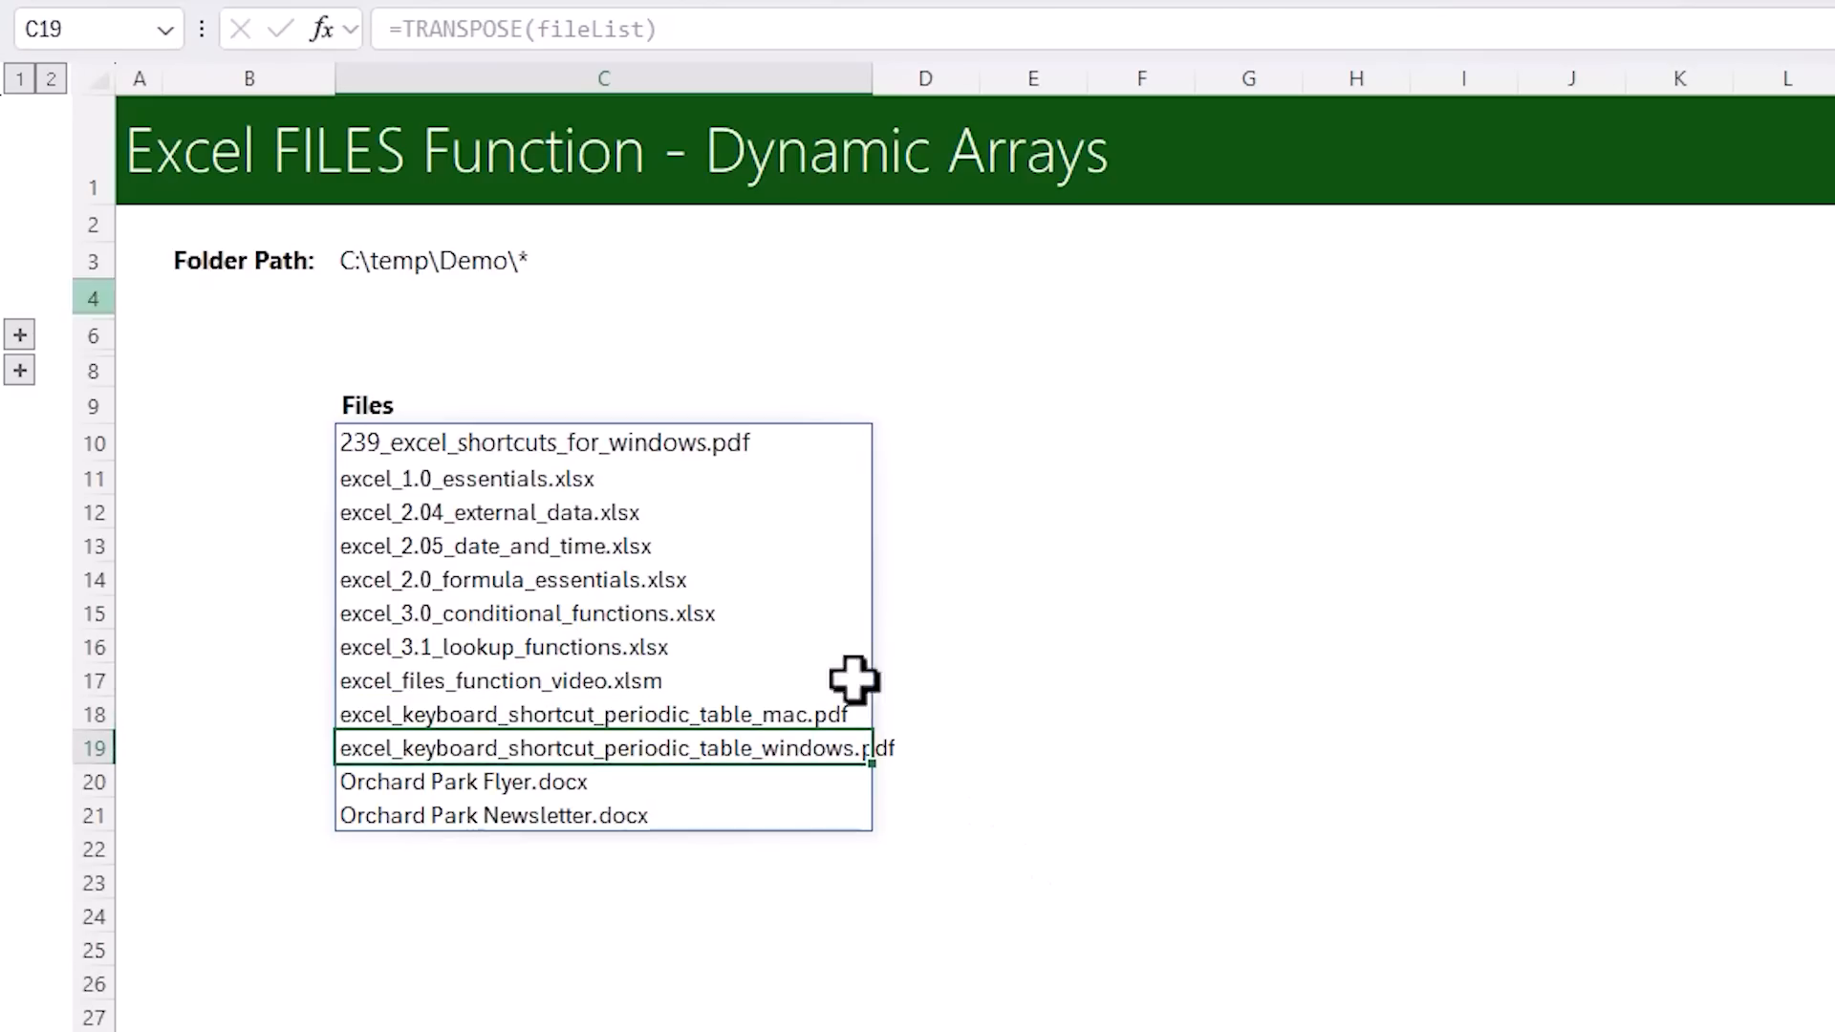
{"action": "left_click", "coordinate": [393, 272]}
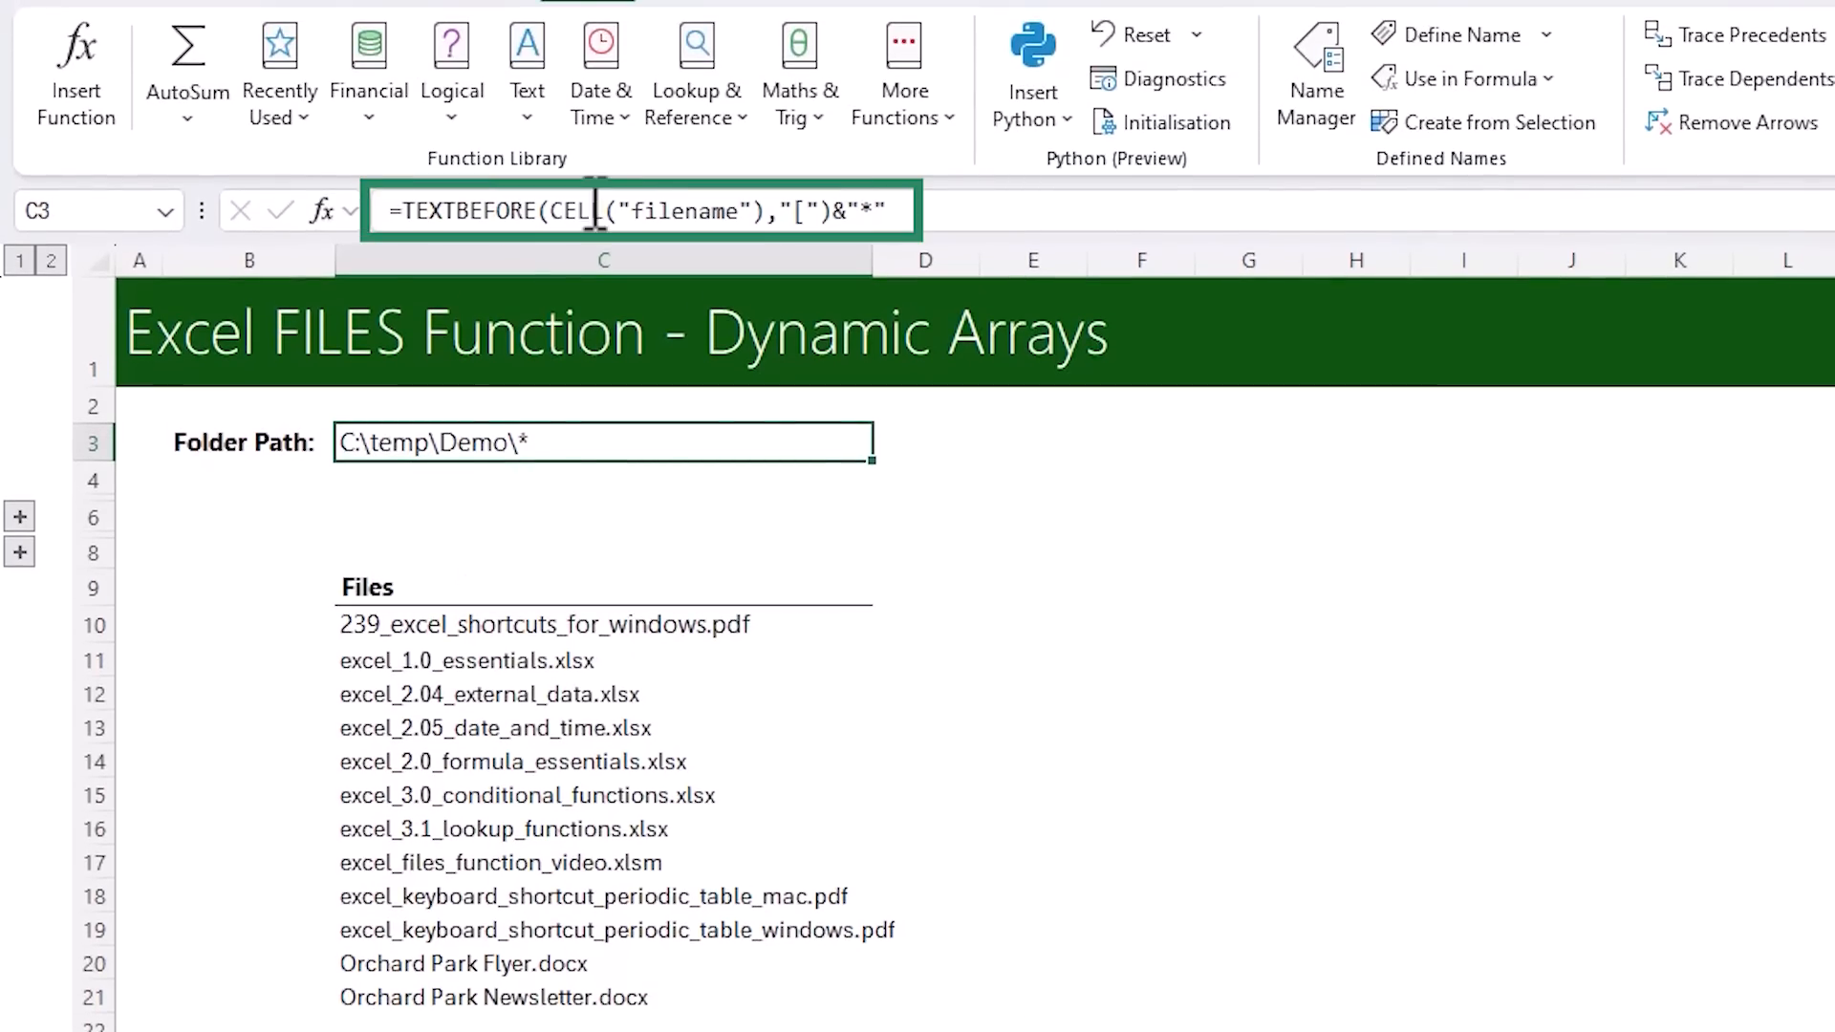
{"action": "left_click", "coordinate": [597, 212]}
{"action": "left_click", "coordinate": [550, 263]}
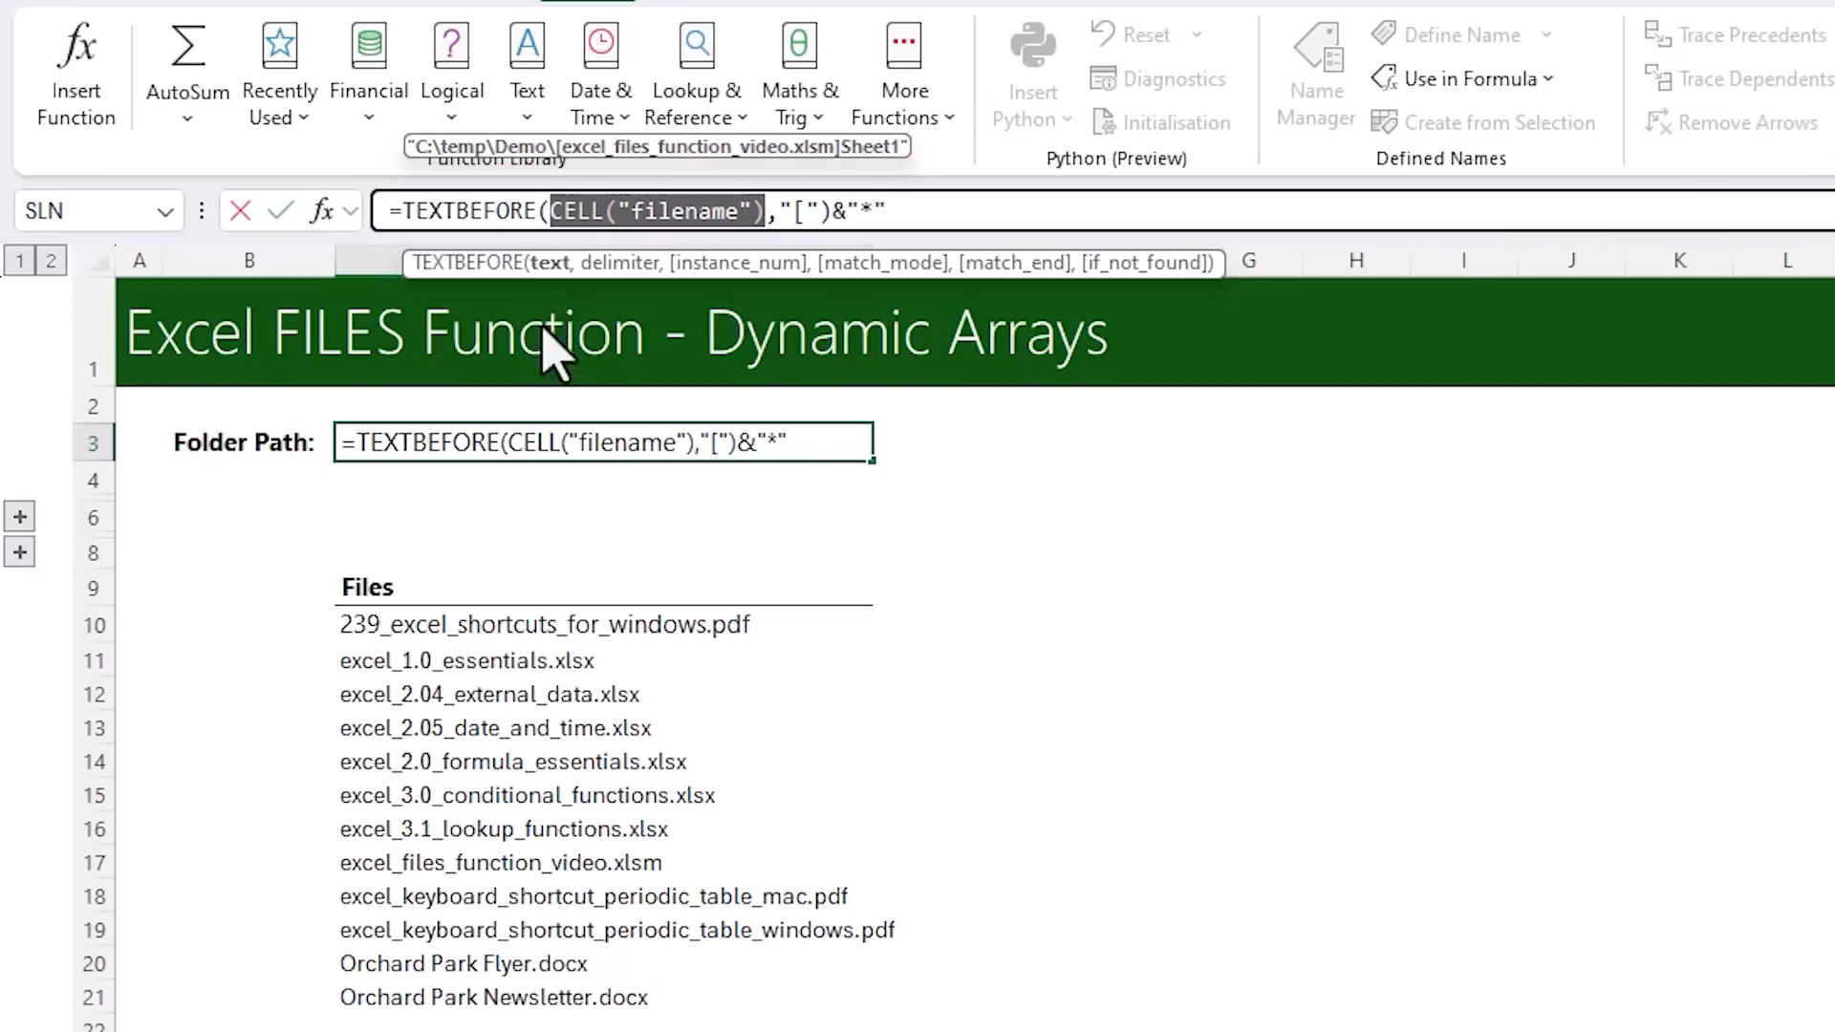
{"action": "left_click_drag", "start_coordinate": [794, 212], "coordinate": [848, 212]}
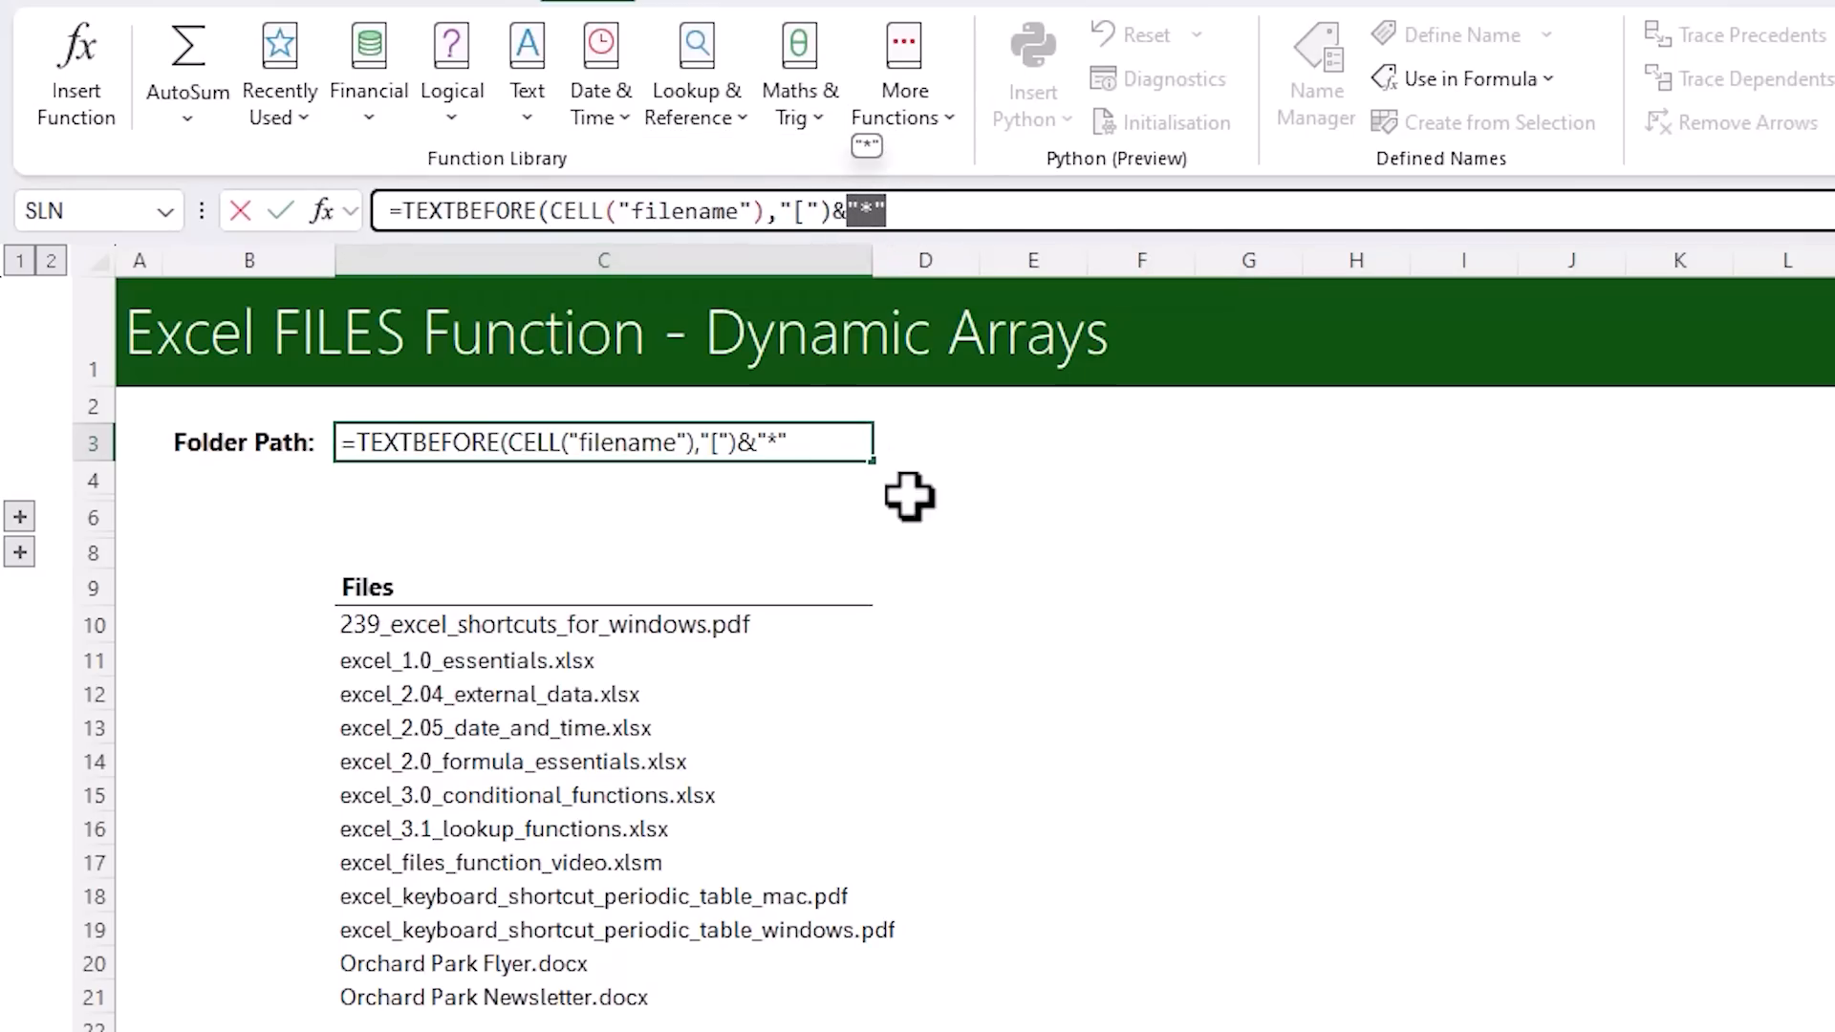
{"action": "key", "text": "Escape"}
Try the fixed path C:\temp\Demo\* in cell C3 in place of the folder path formula
{"action": "type", "text": "C:\\temp\\Demo\\*"}
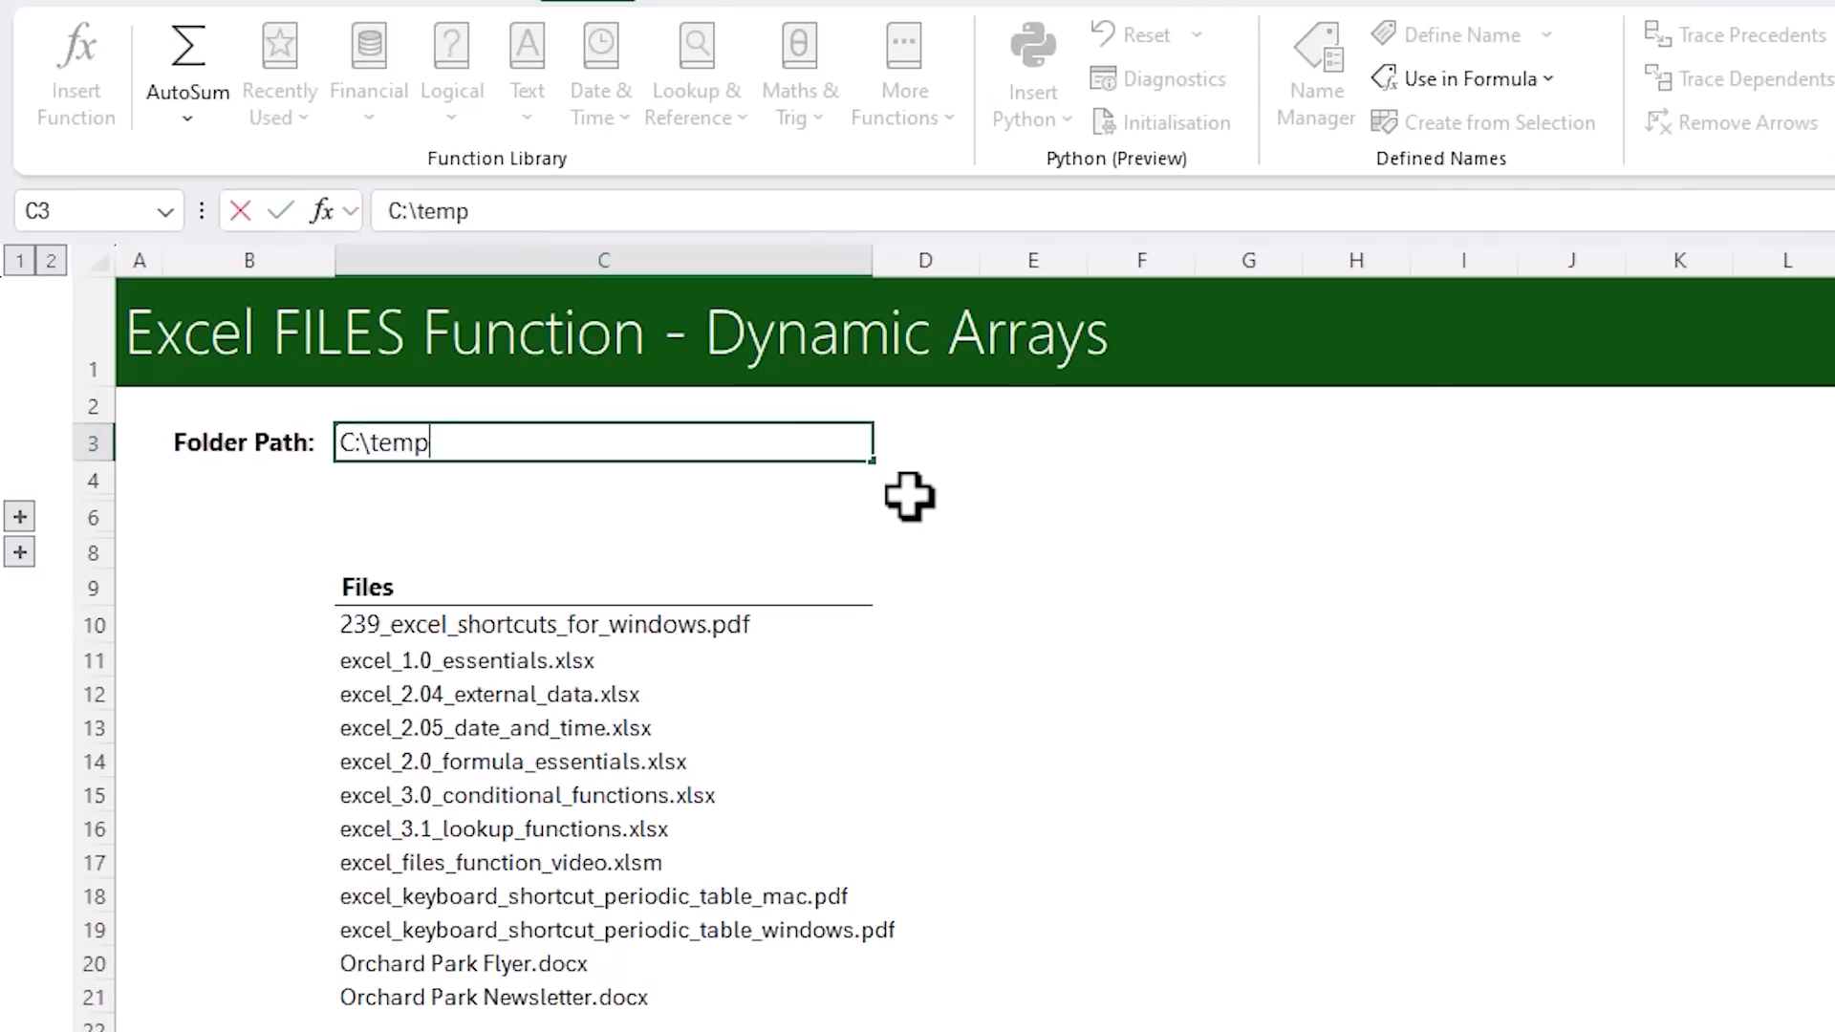
{"action": "key", "text": "Return"}
{"action": "key", "text": "Up"}
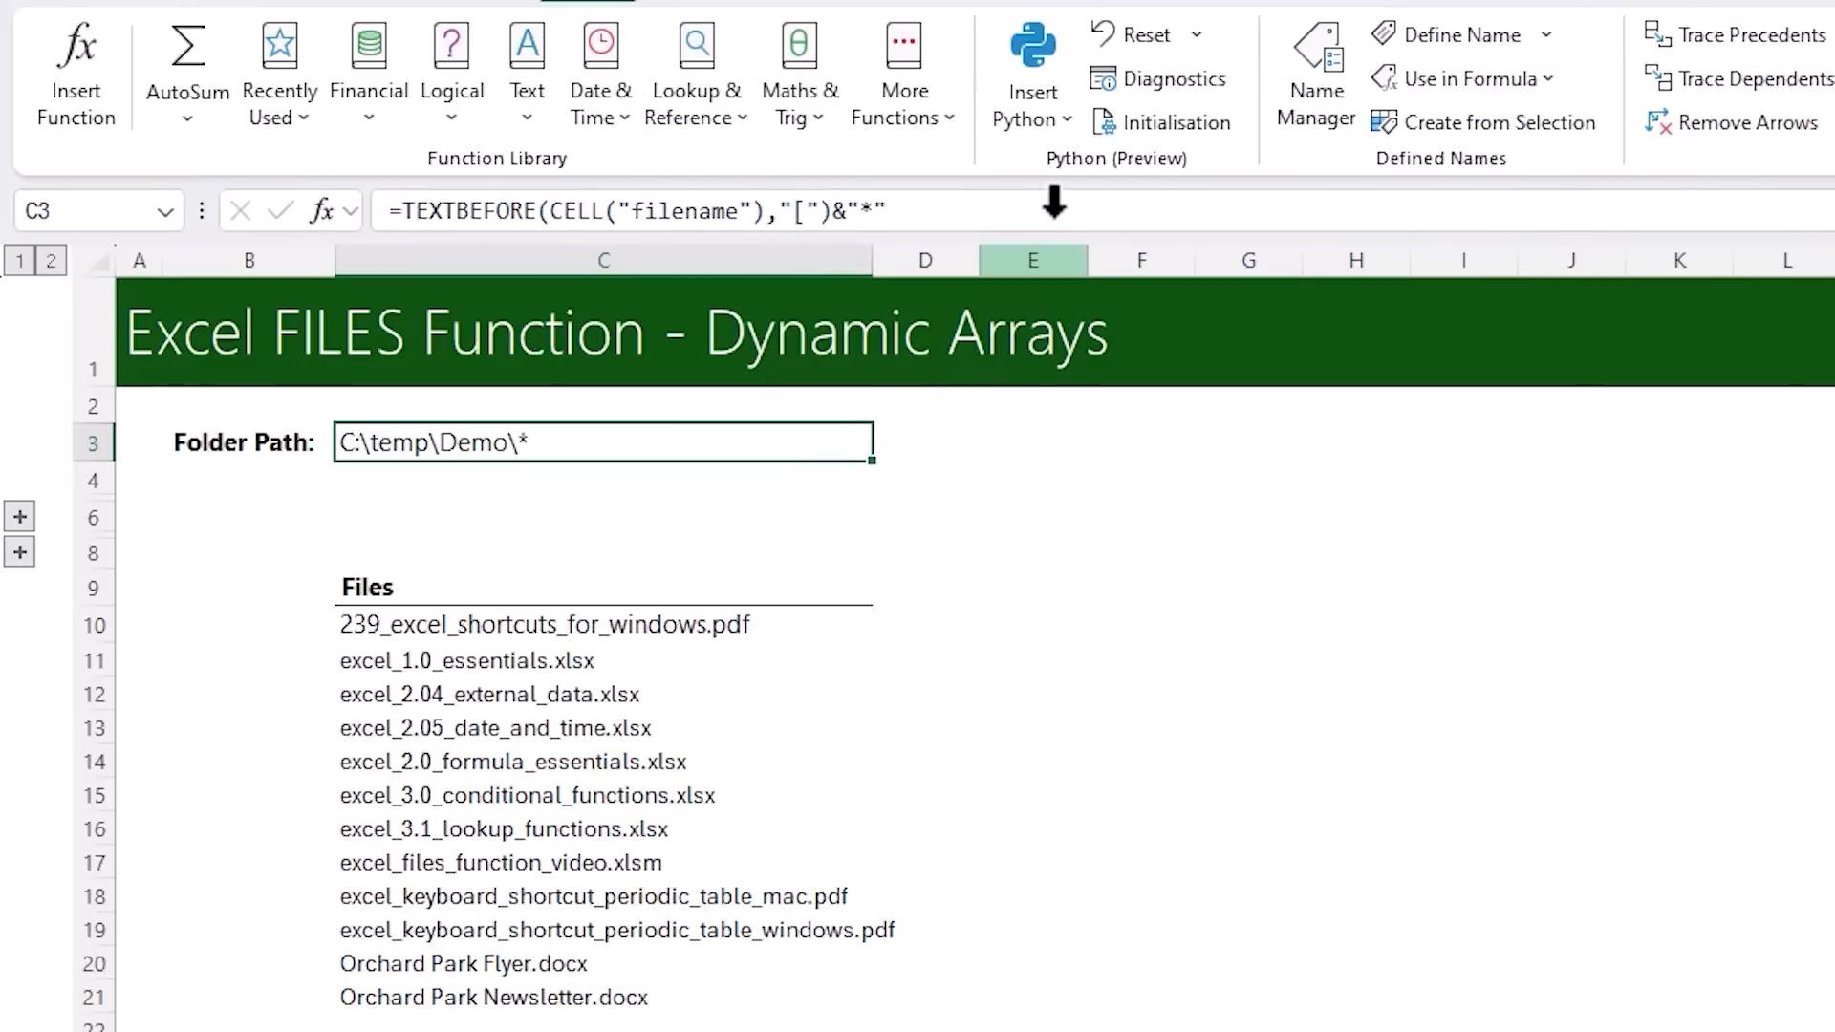
Append &"xlsx" to the Folder Path formula in C3 to restrict the list to xlsx files
{"action": "left_click", "coordinate": [1060, 218]}
{"action": "type", "text": "&"}
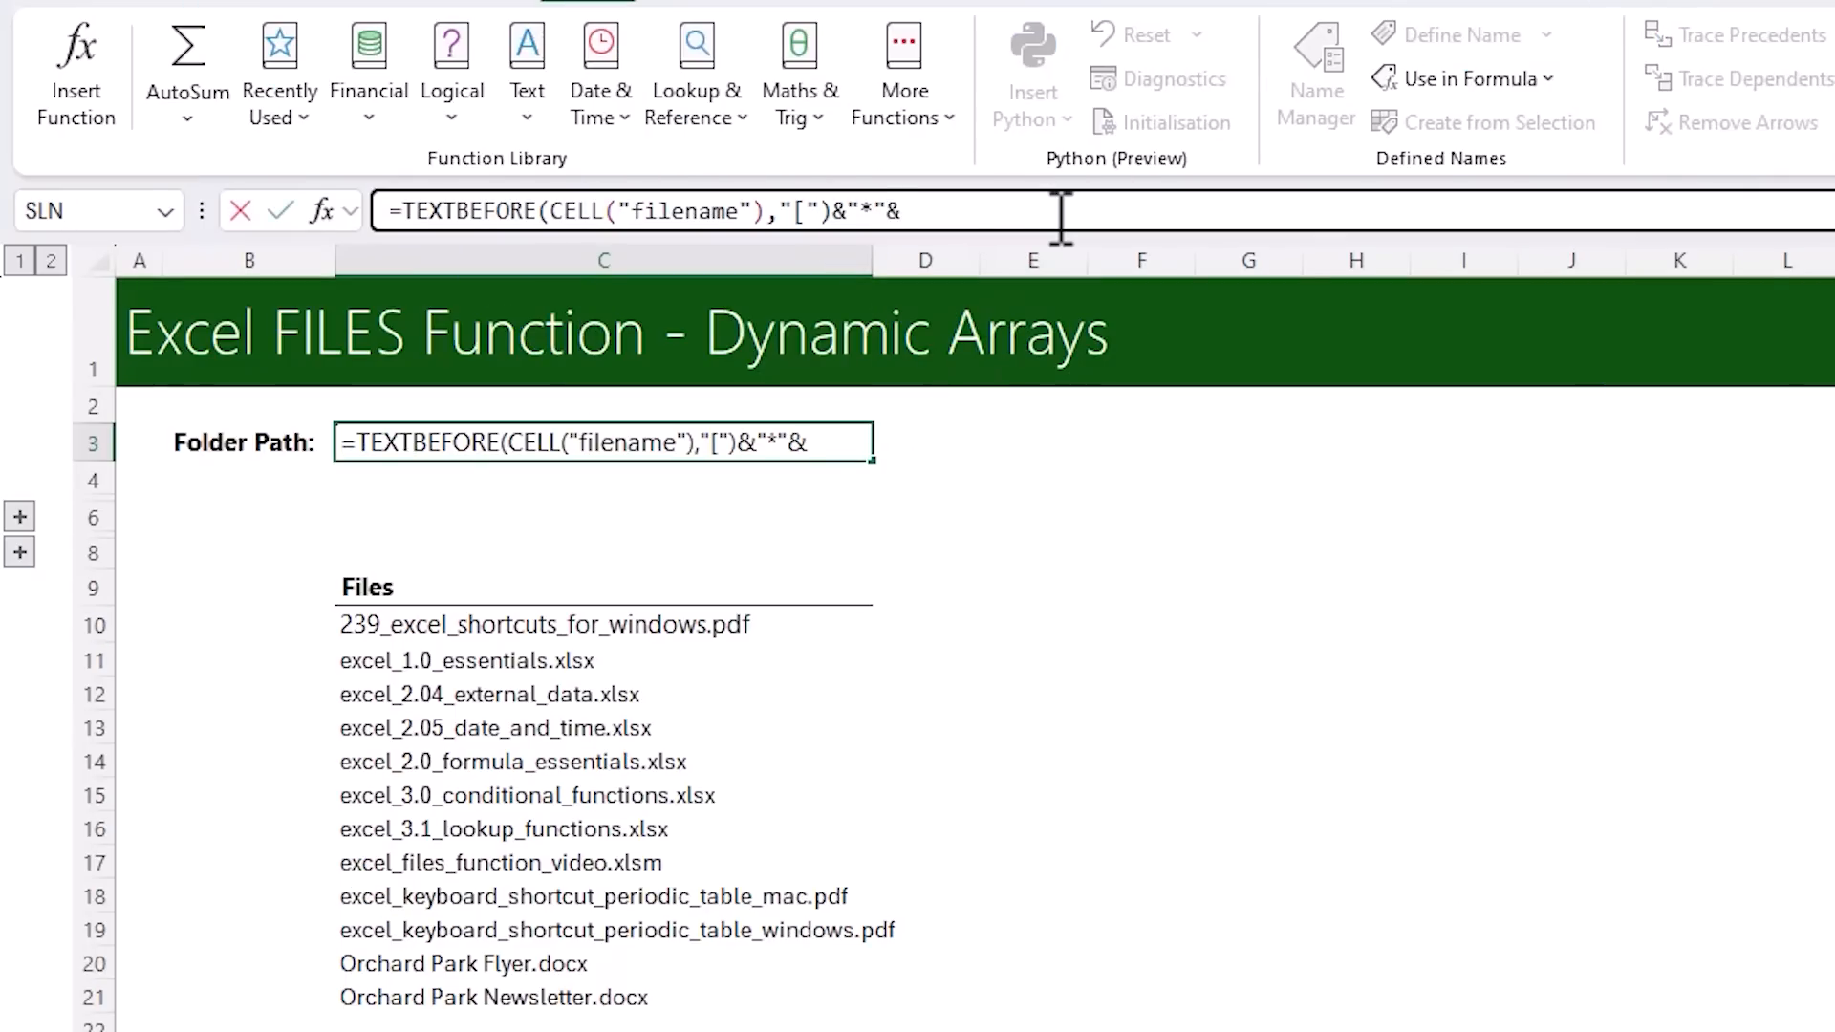
{"action": "type", "text": "\"xlsx\""}
{"action": "key", "text": "ctrl+Return"}
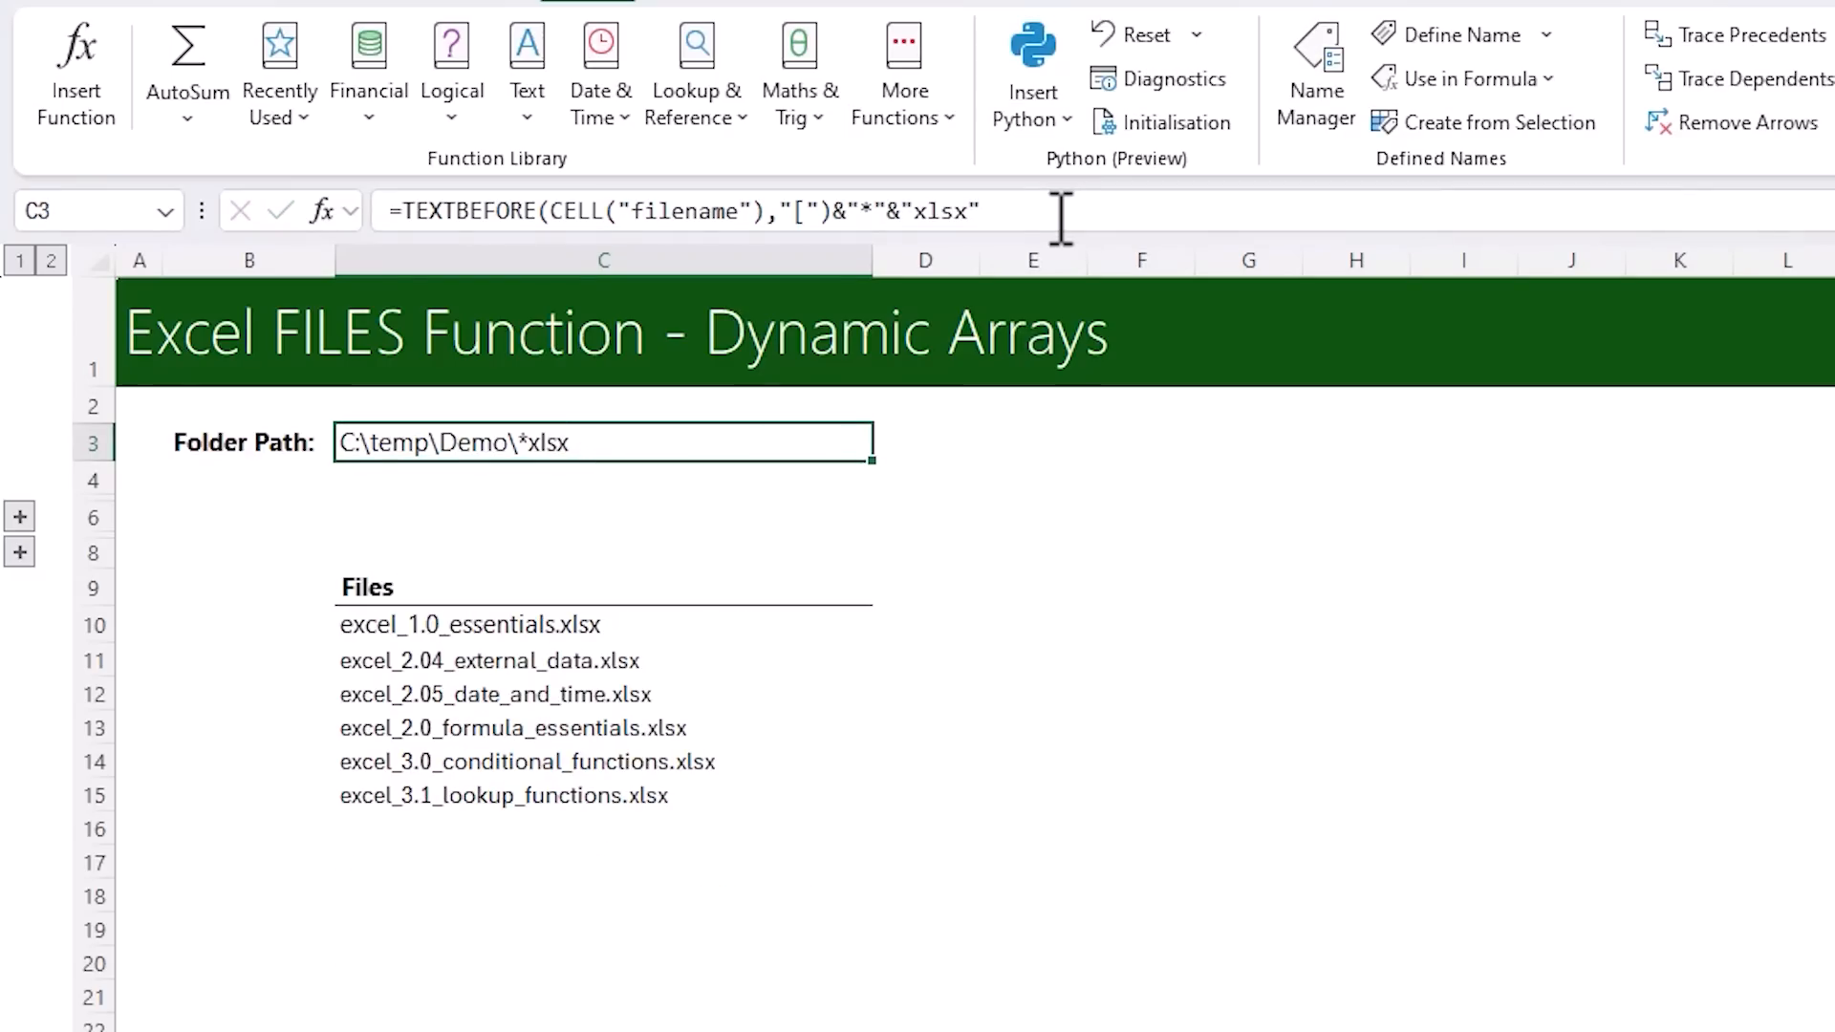
Expand the collapsed group containing row 5 and show the File Type choices in cell C5
{"action": "left_click", "coordinate": [20, 517]}
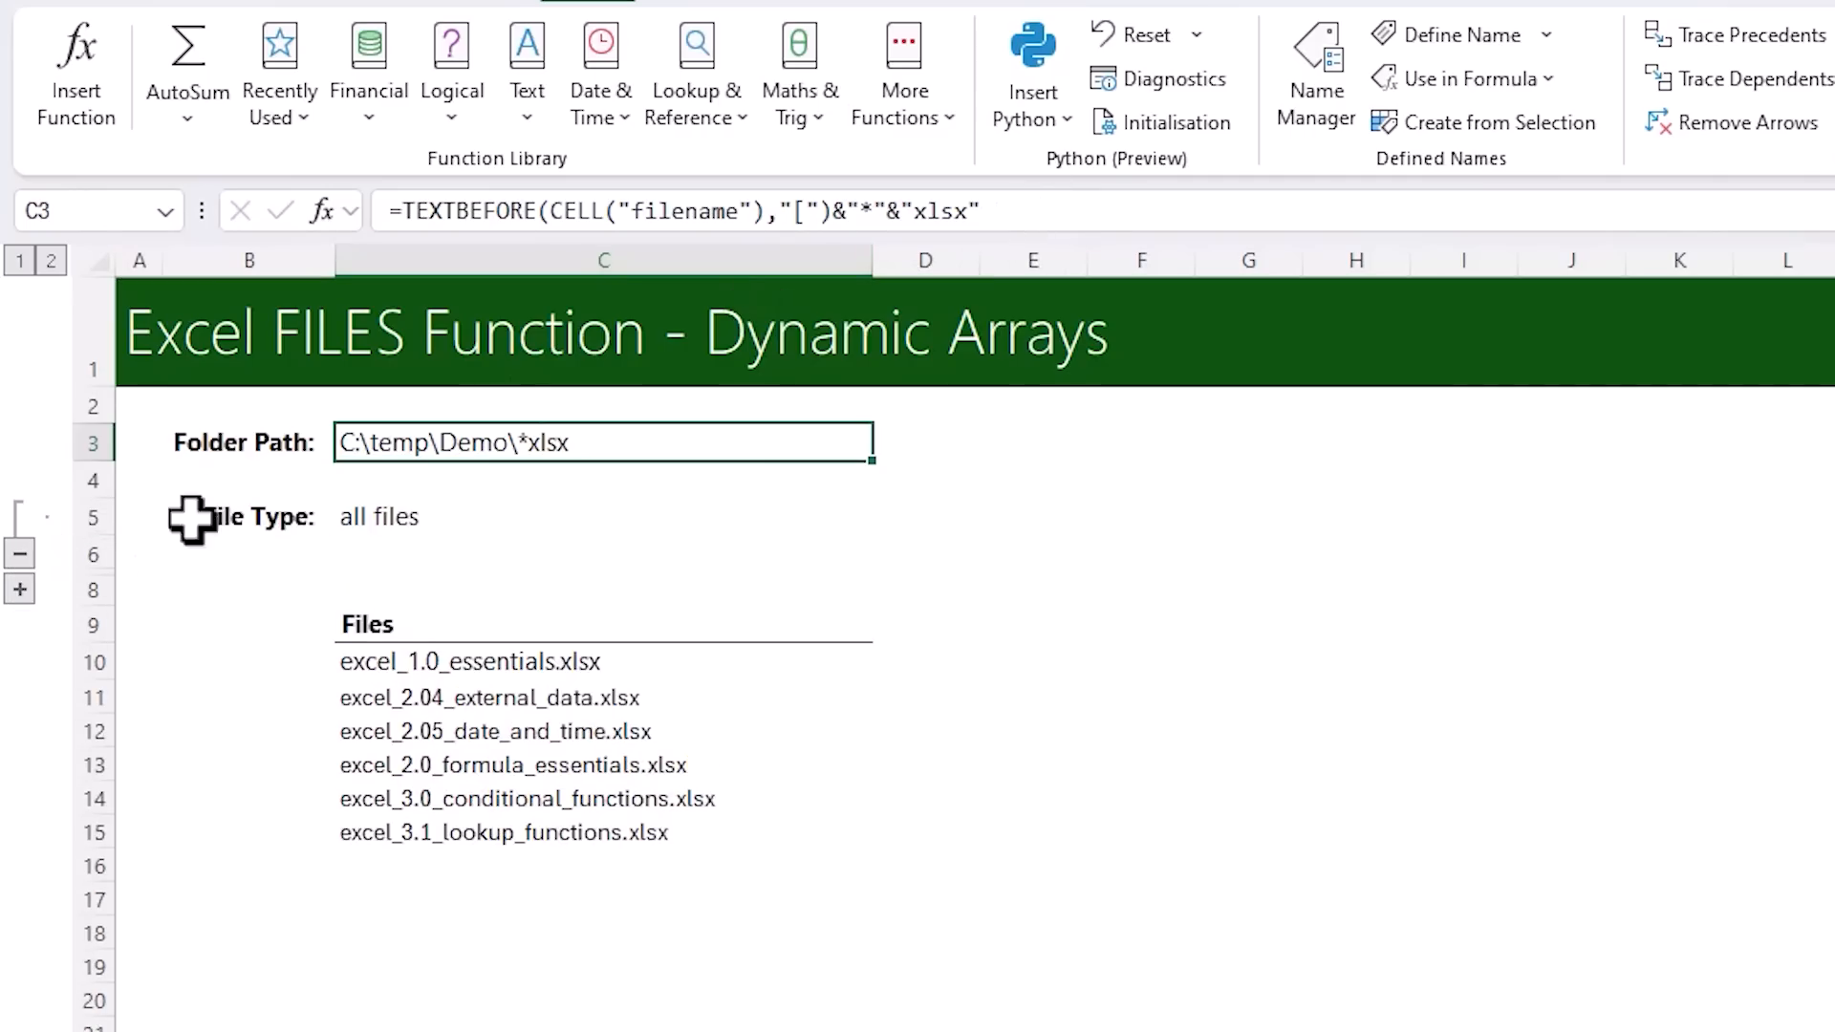
{"action": "left_click", "coordinate": [453, 517]}
{"action": "left_click", "coordinate": [886, 517]}
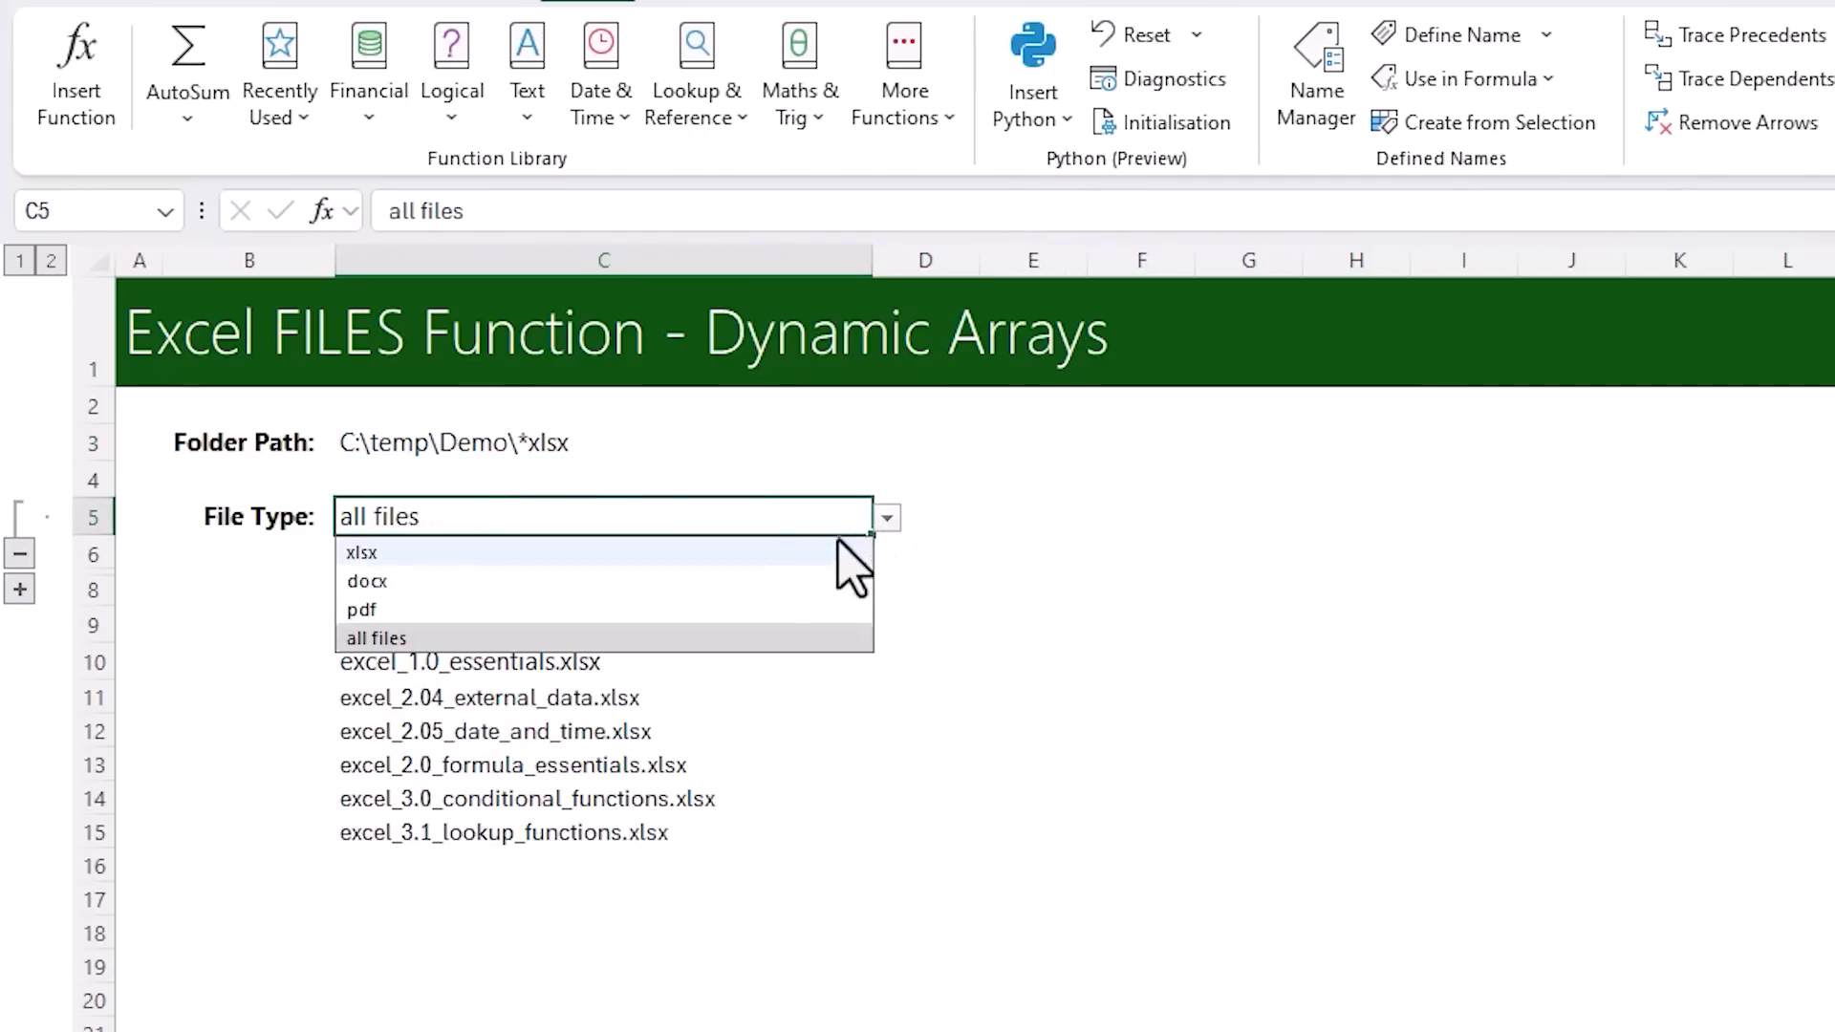
Try the File Type choices xlsx, docx and pdf in C5, and set it back to all files
{"action": "left_click", "coordinate": [791, 562]}
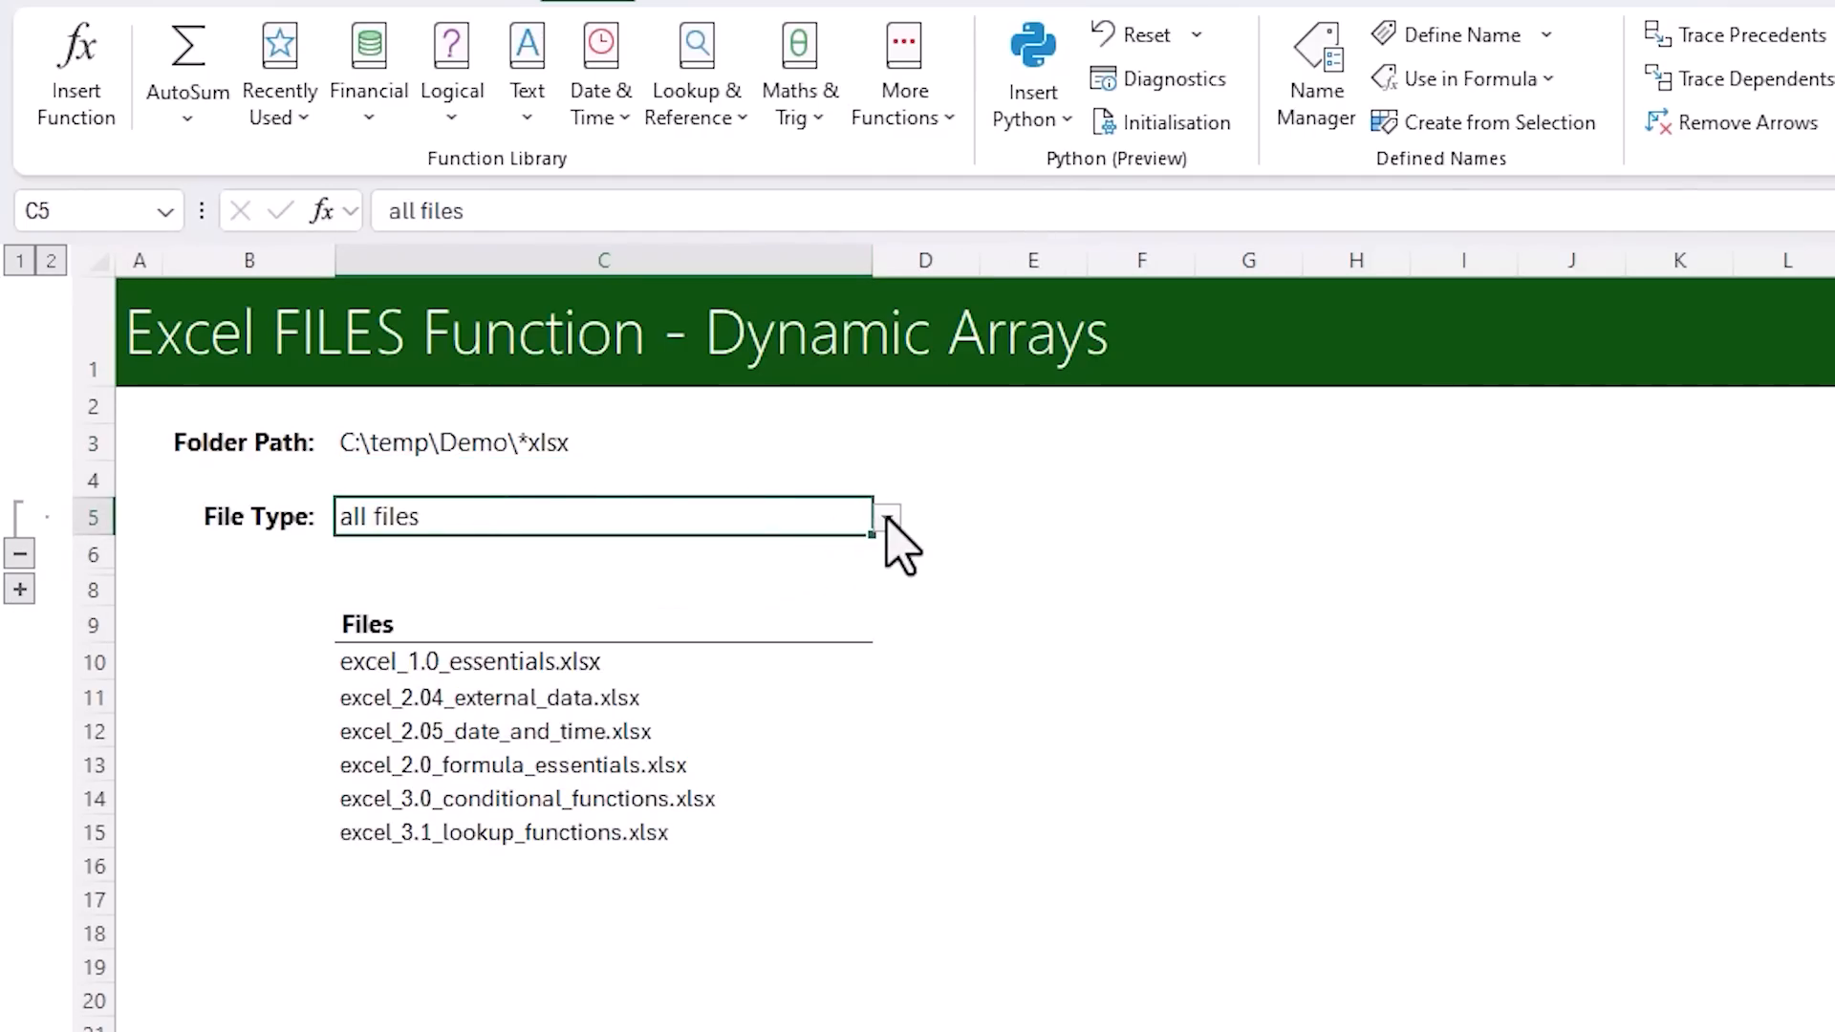
{"action": "left_click", "coordinate": [888, 518]}
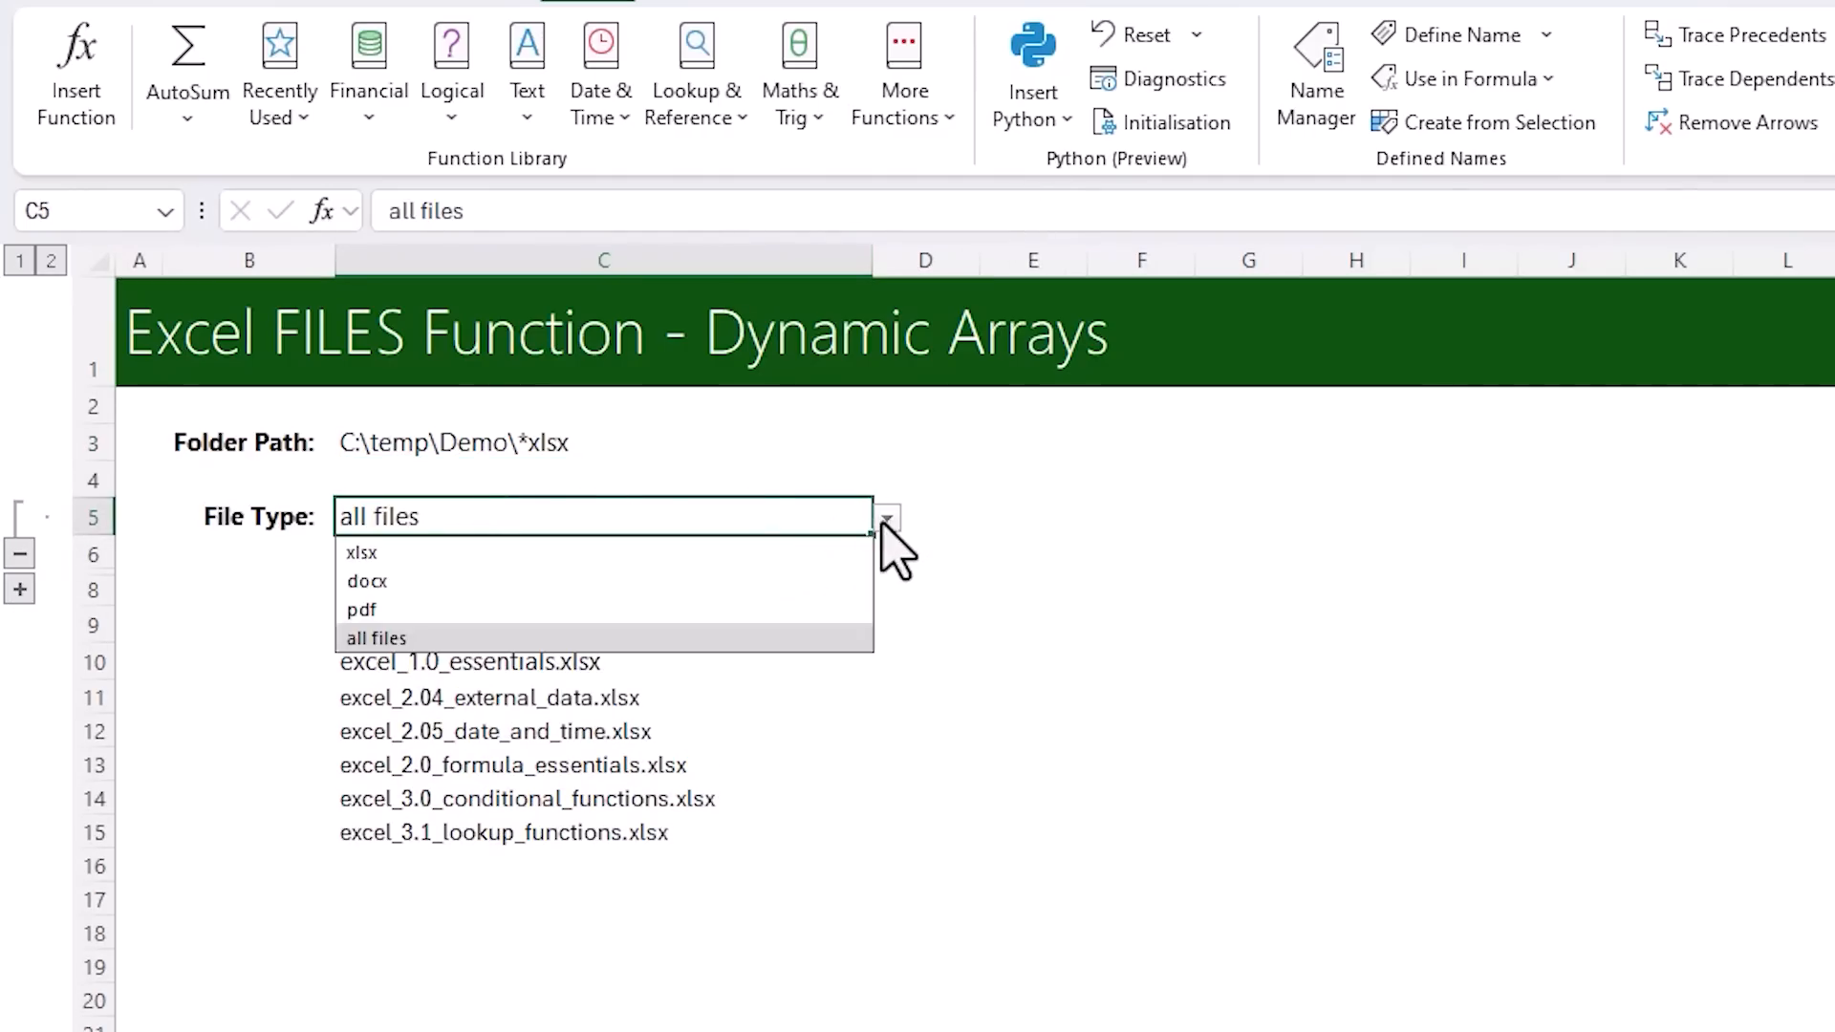
{"action": "left_click", "coordinate": [843, 554]}
{"action": "left_click", "coordinate": [885, 518]}
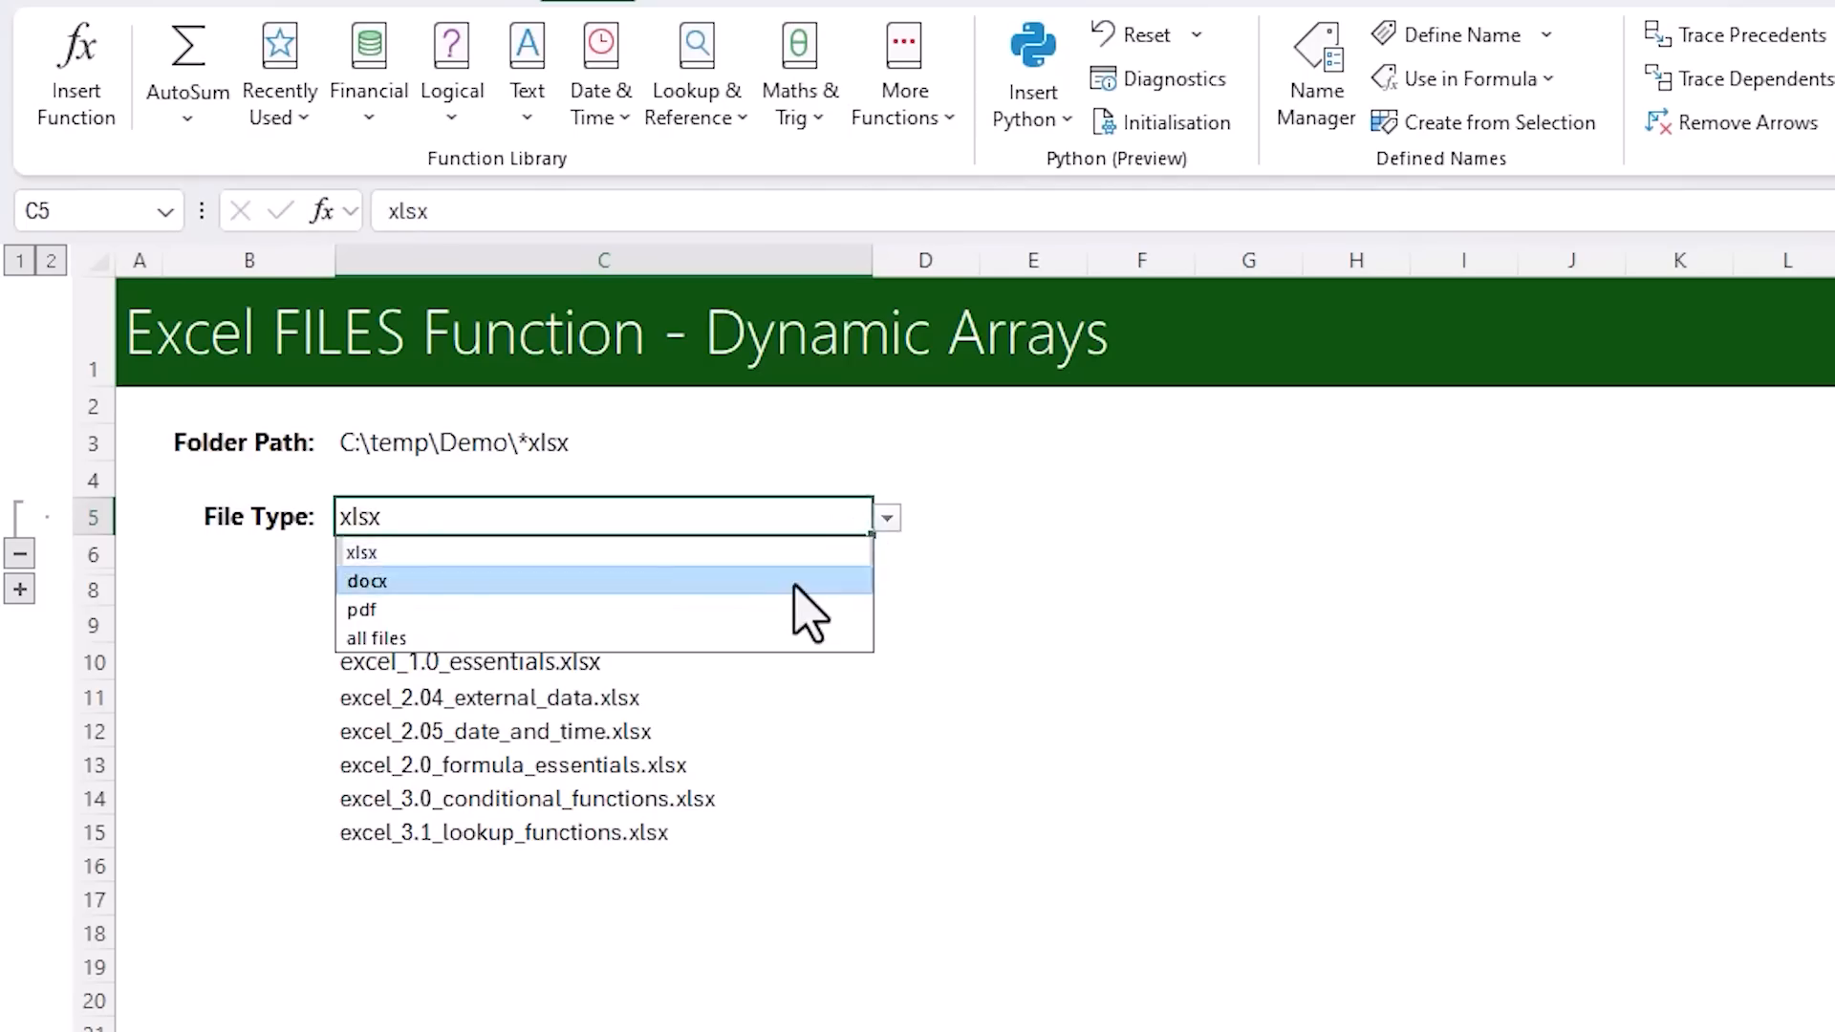
{"action": "left_click", "coordinate": [793, 581]}
{"action": "left_click", "coordinate": [886, 517]}
{"action": "left_click", "coordinate": [731, 609]}
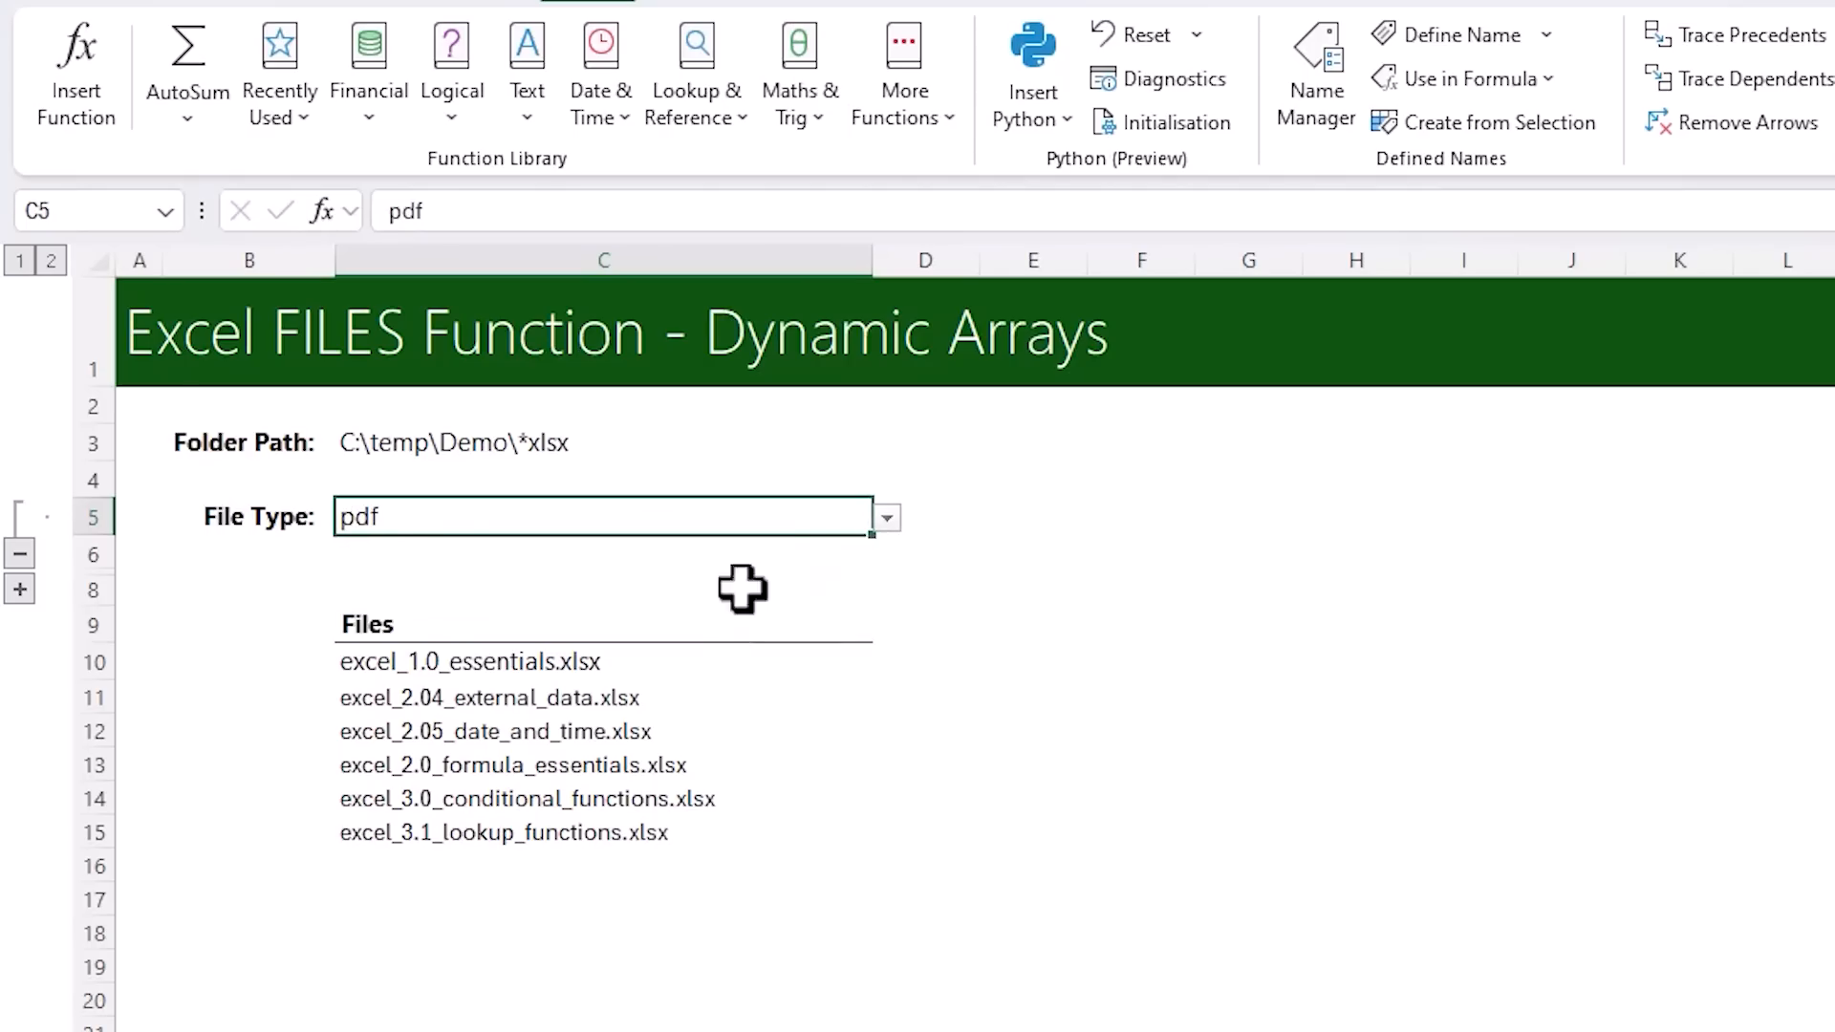
{"action": "left_click", "coordinate": [888, 518]}
{"action": "left_click", "coordinate": [708, 639]}
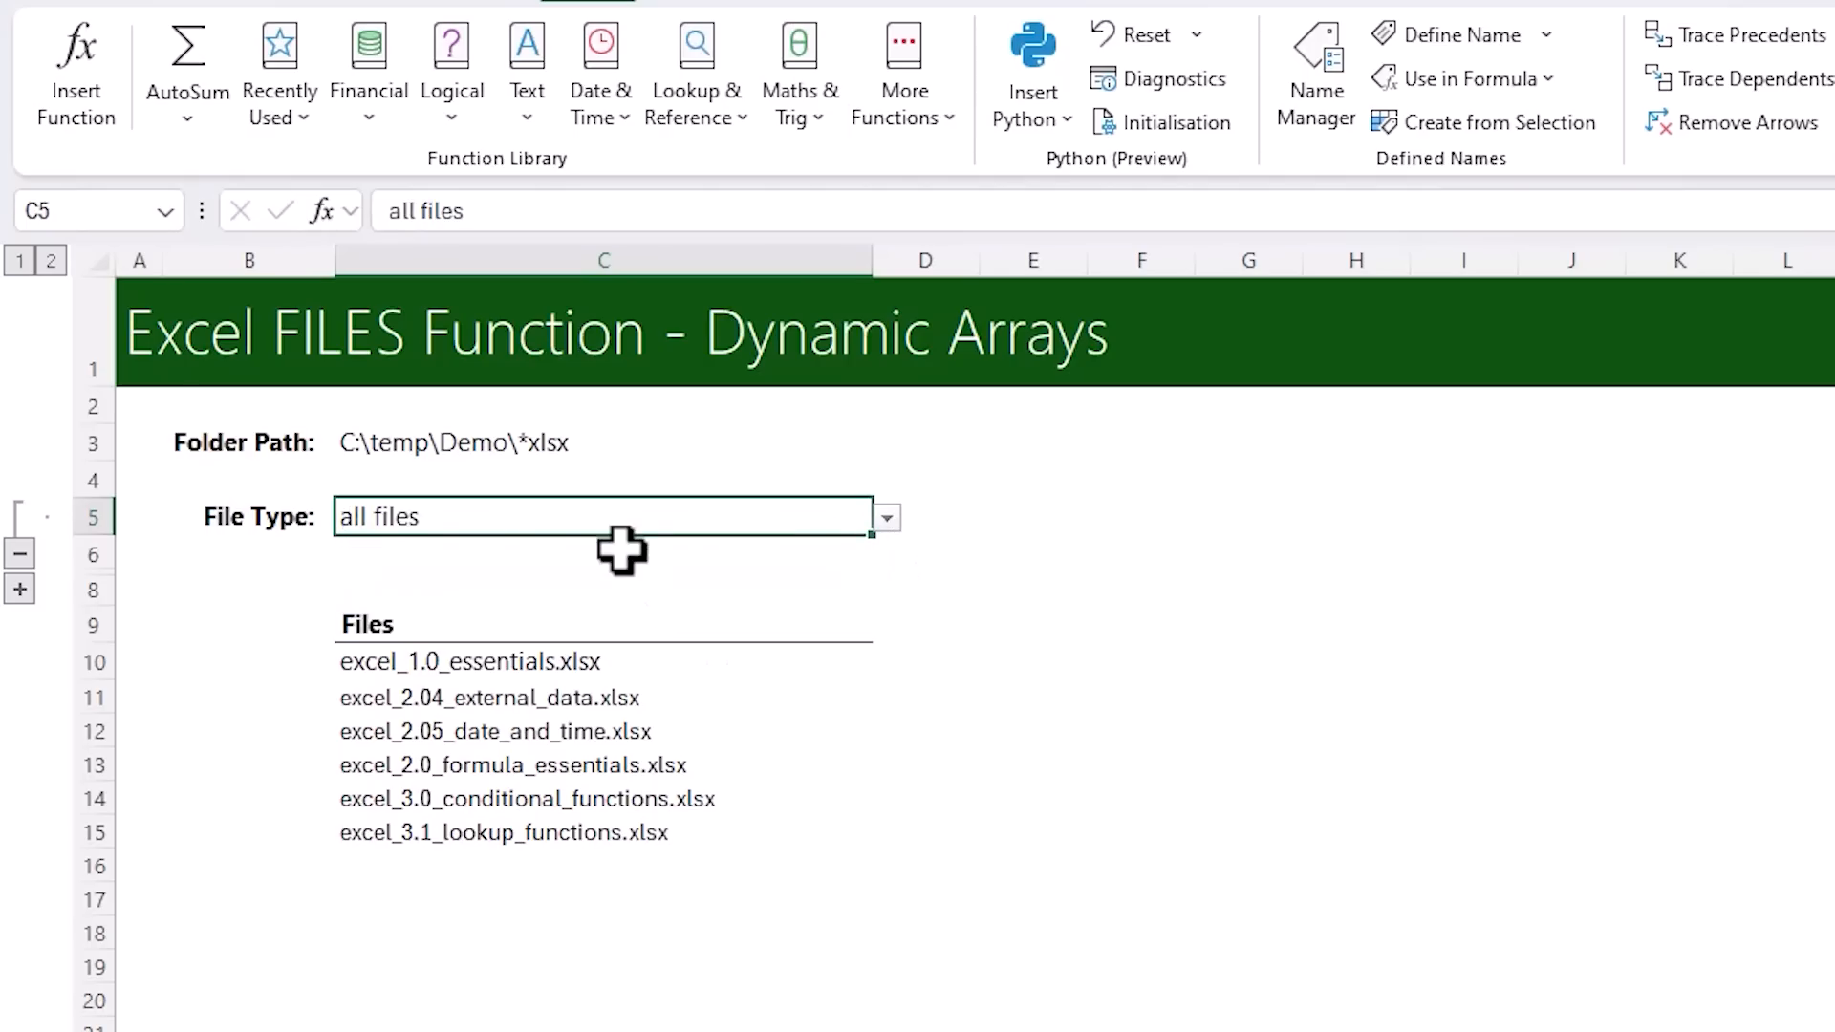
Replace "xlsx" in the Folder Path formula in C3 with IF(C5="all files","",C5)
{"action": "left_click", "coordinate": [358, 443]}
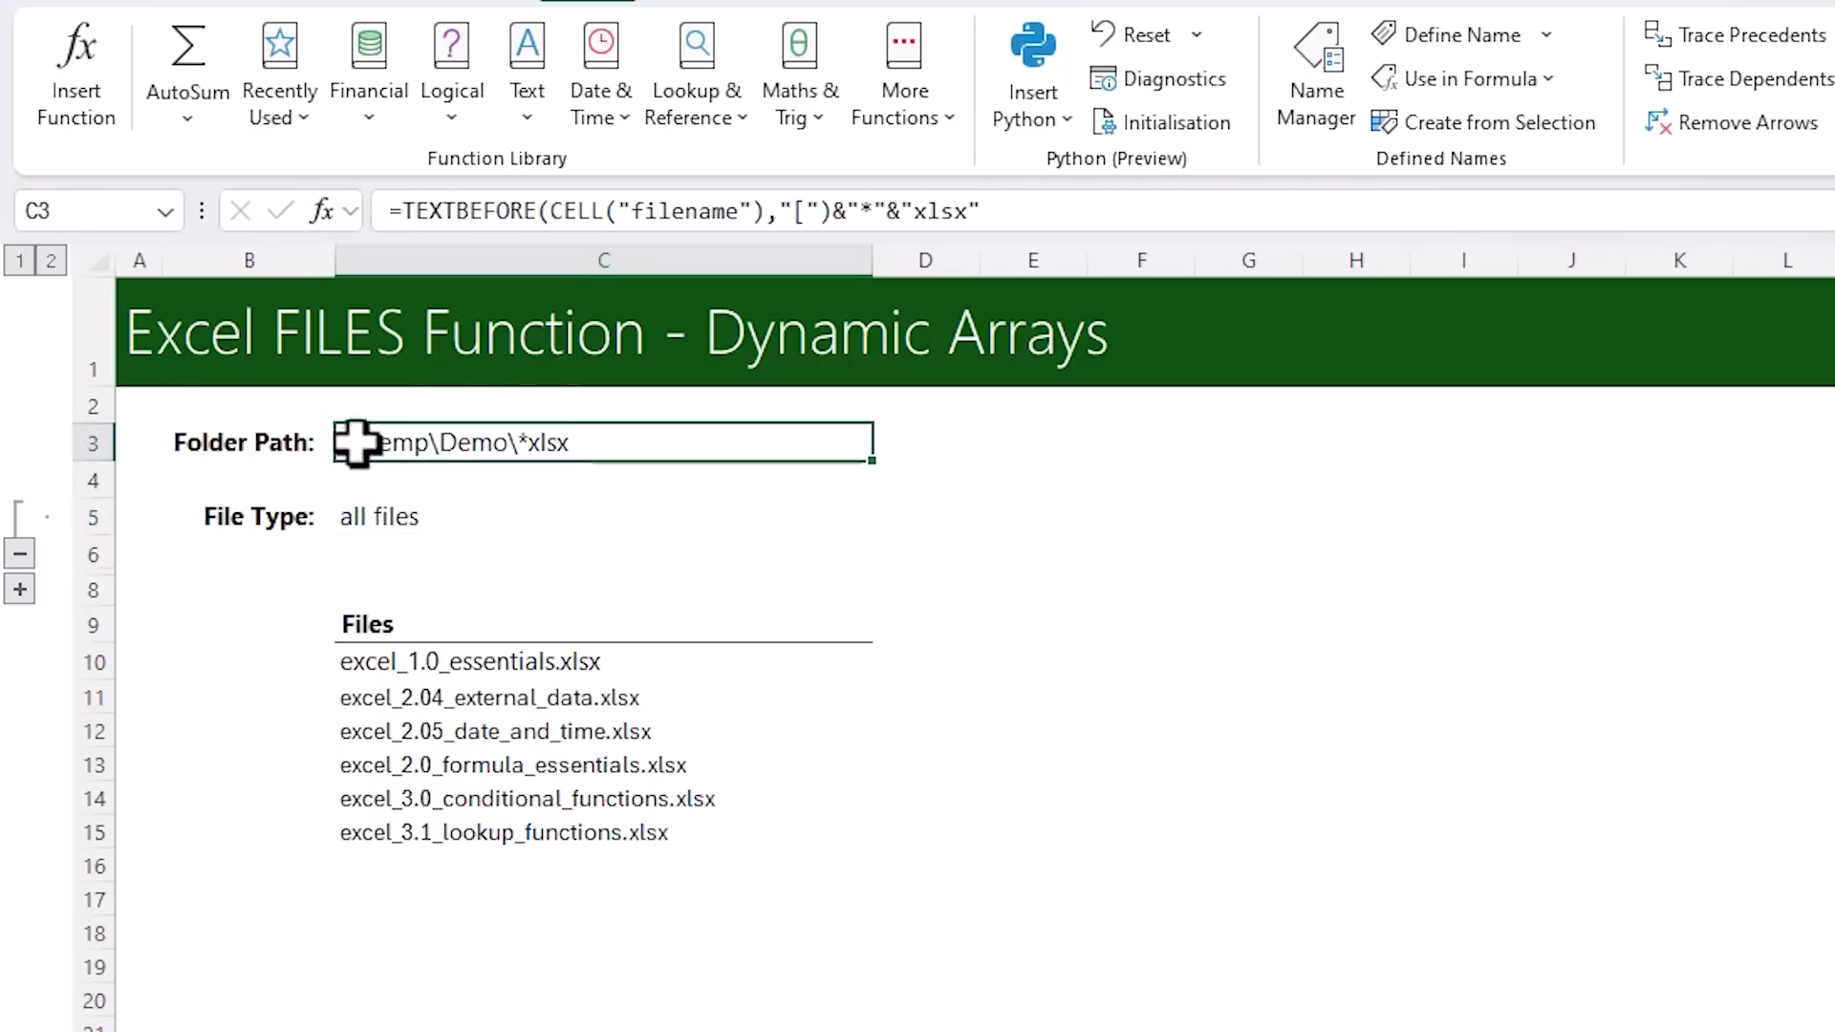
{"action": "double_click", "coordinate": [916, 210]}
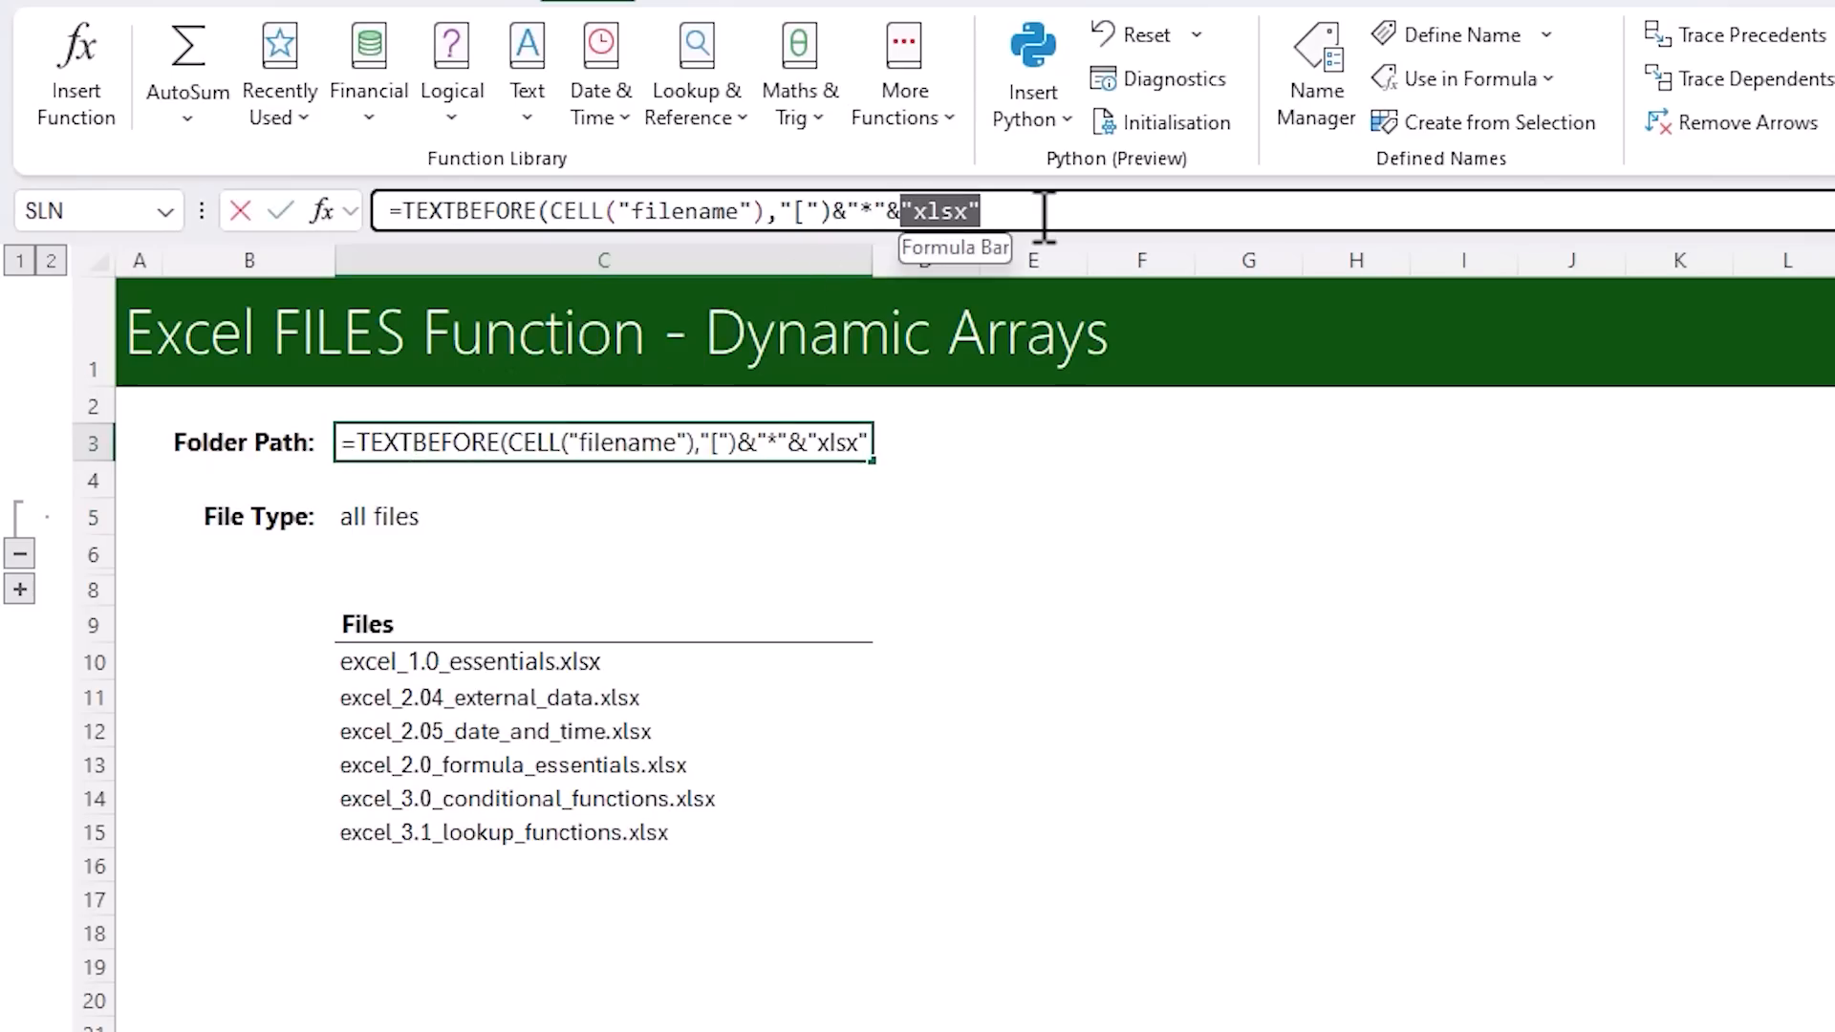
{"action": "type", "text": "IF("}
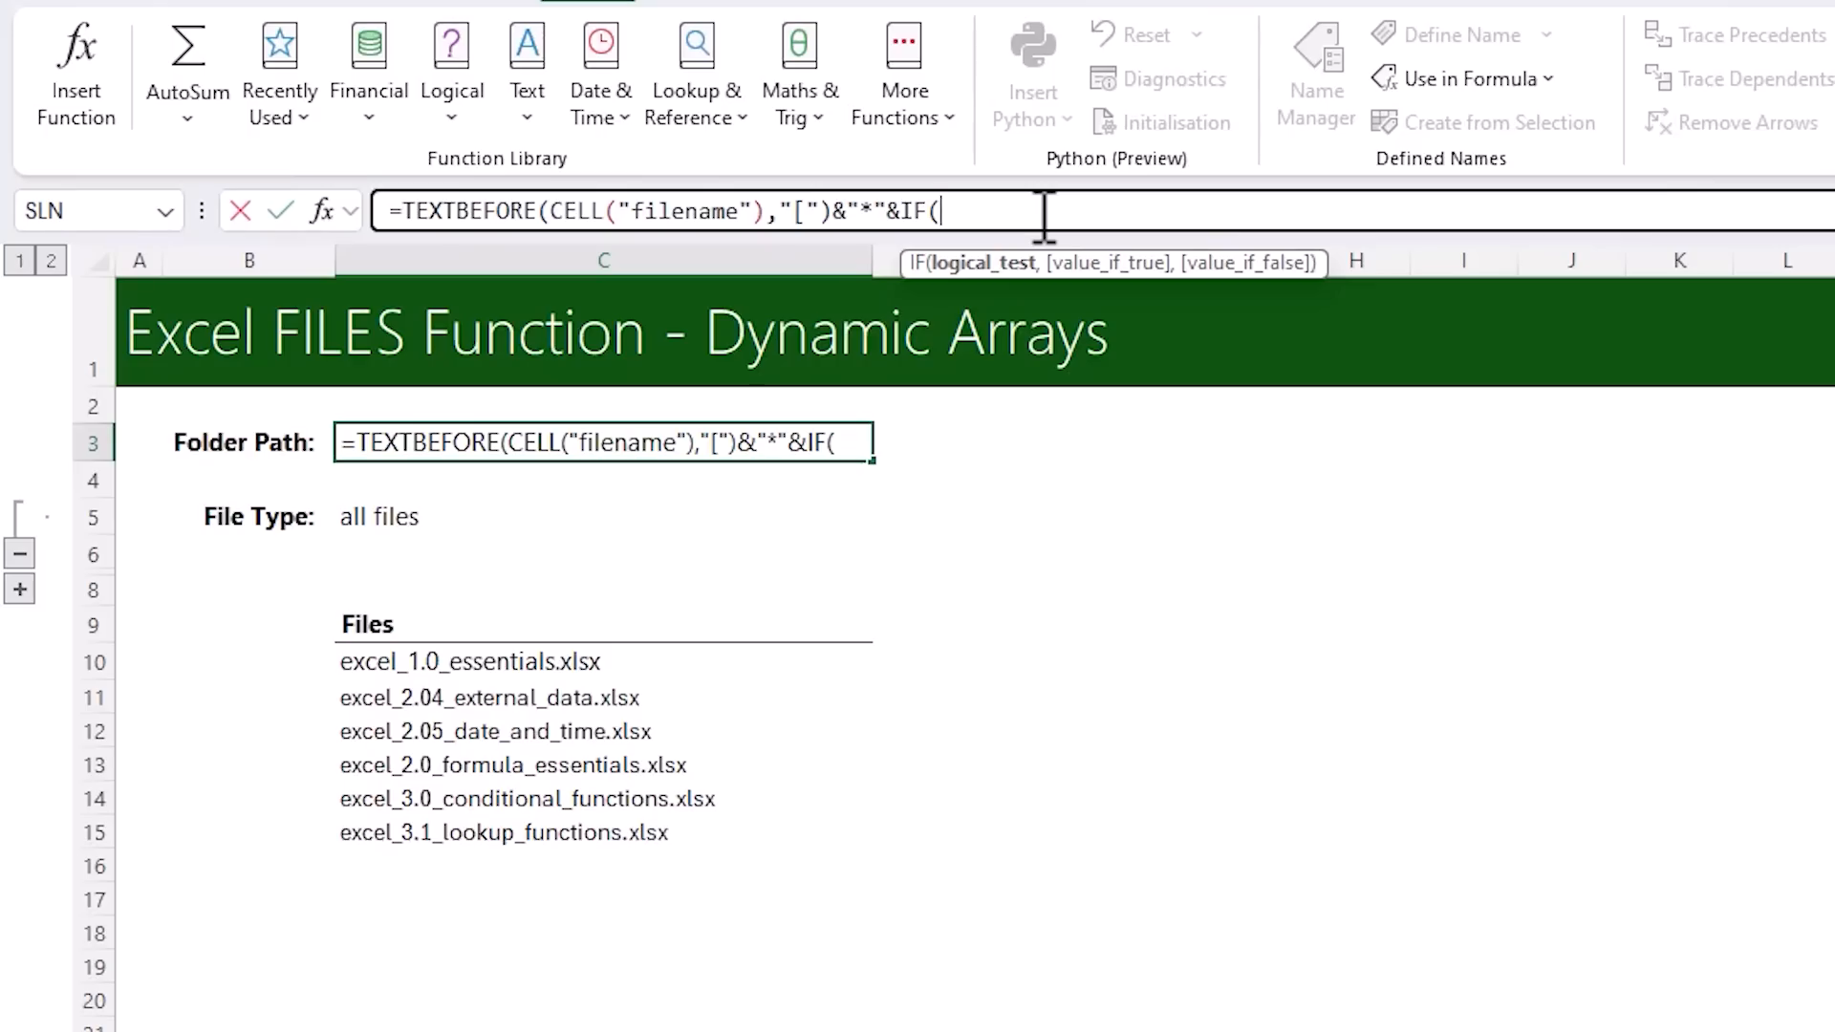
{"action": "left_click", "coordinate": [449, 506]}
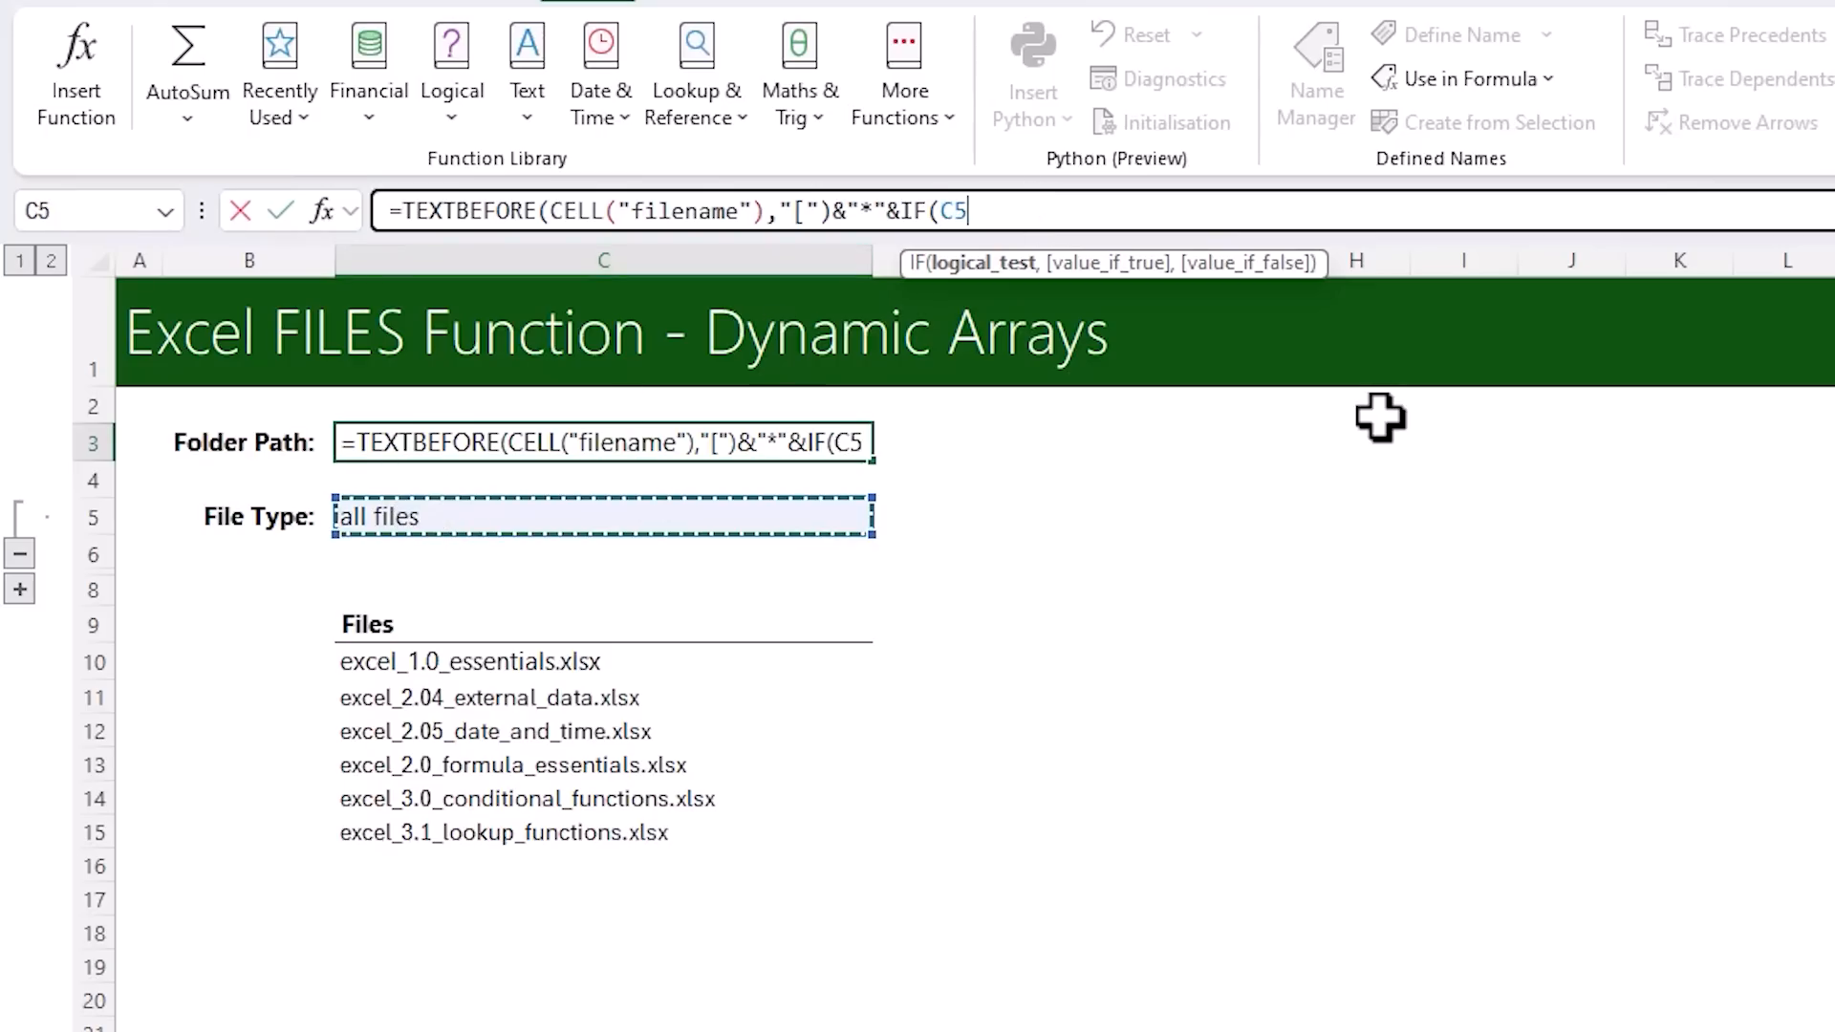
{"action": "type", "text": "=\"all files\""}
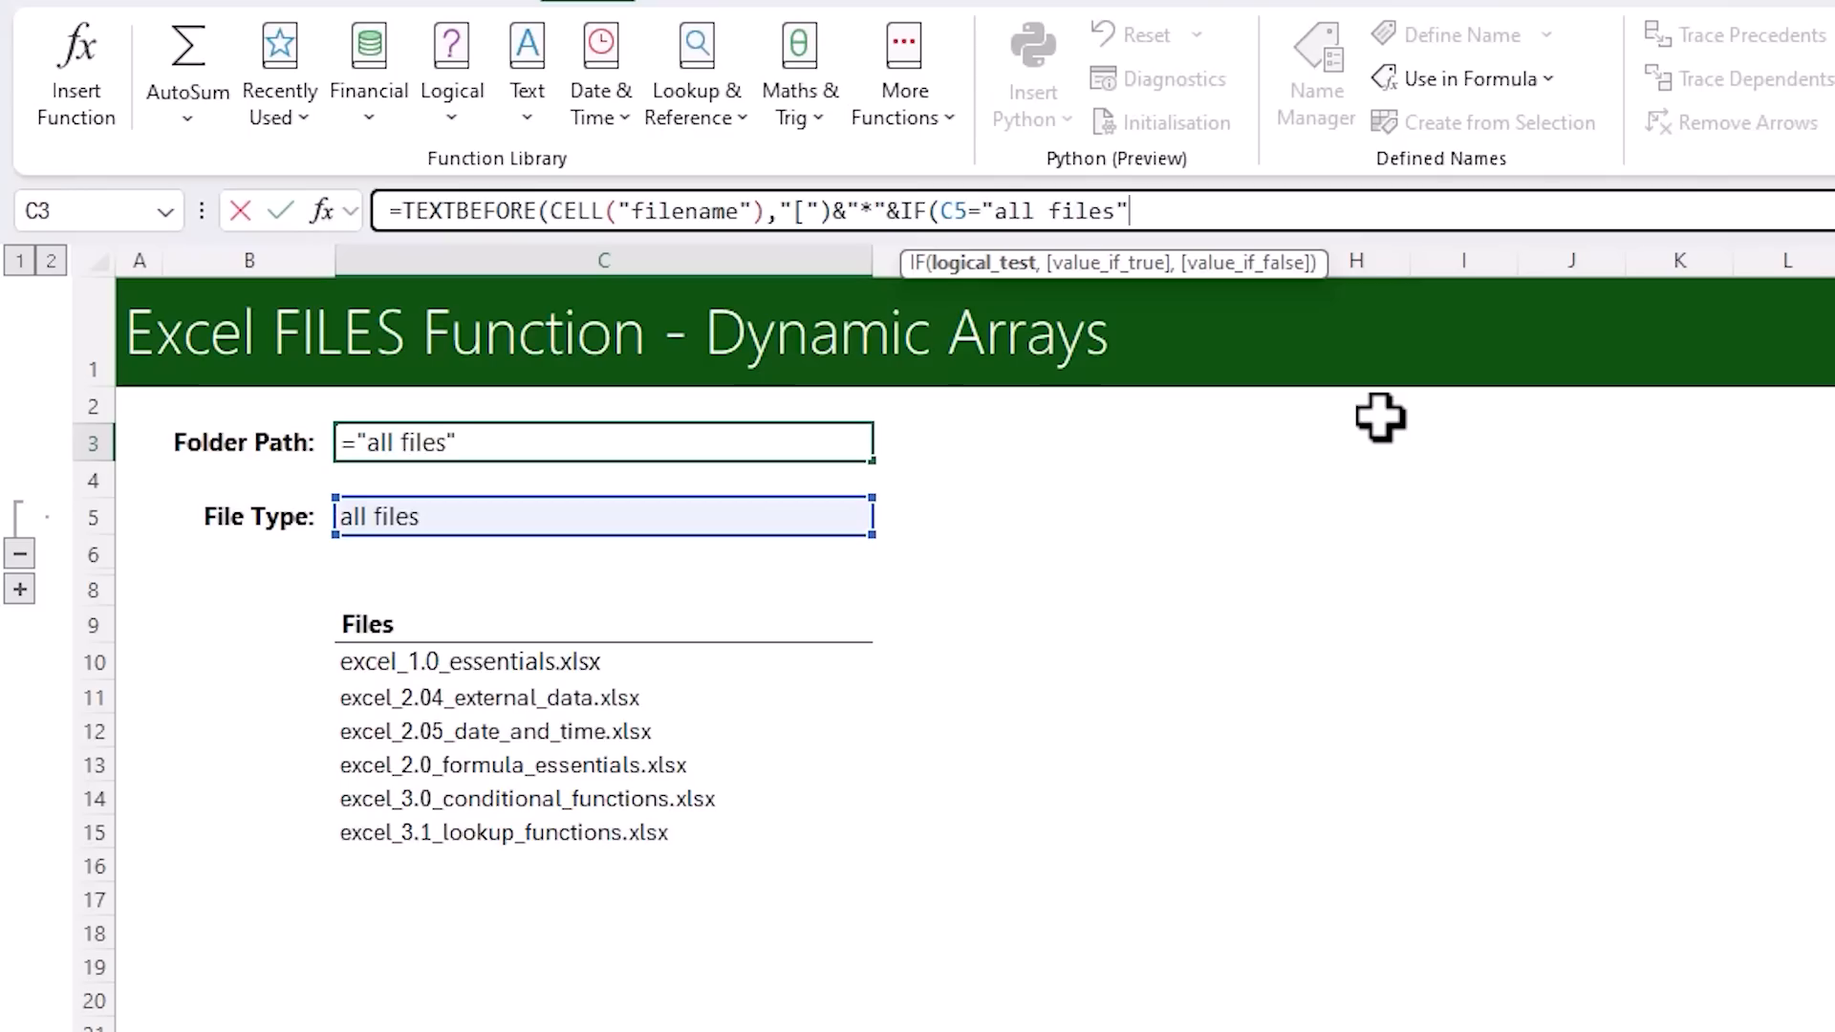
{"action": "type", "text": ","}
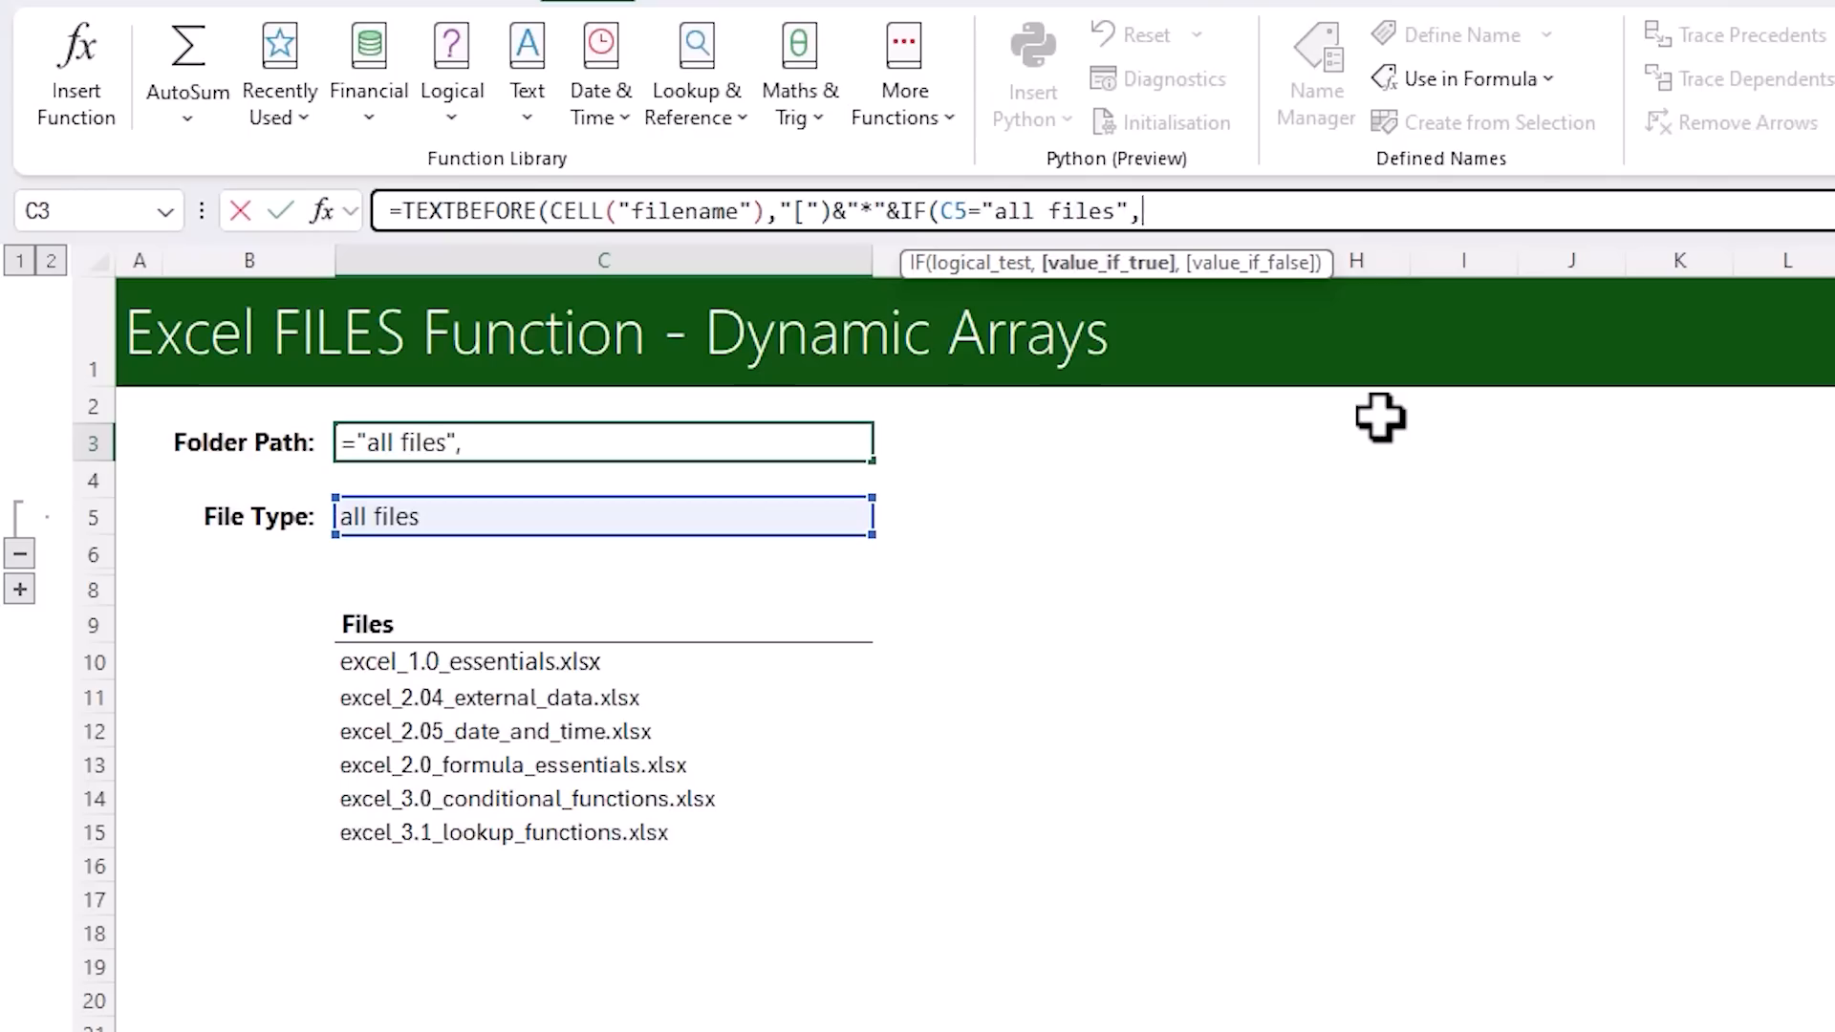
{"action": "type", "text": "\"\","}
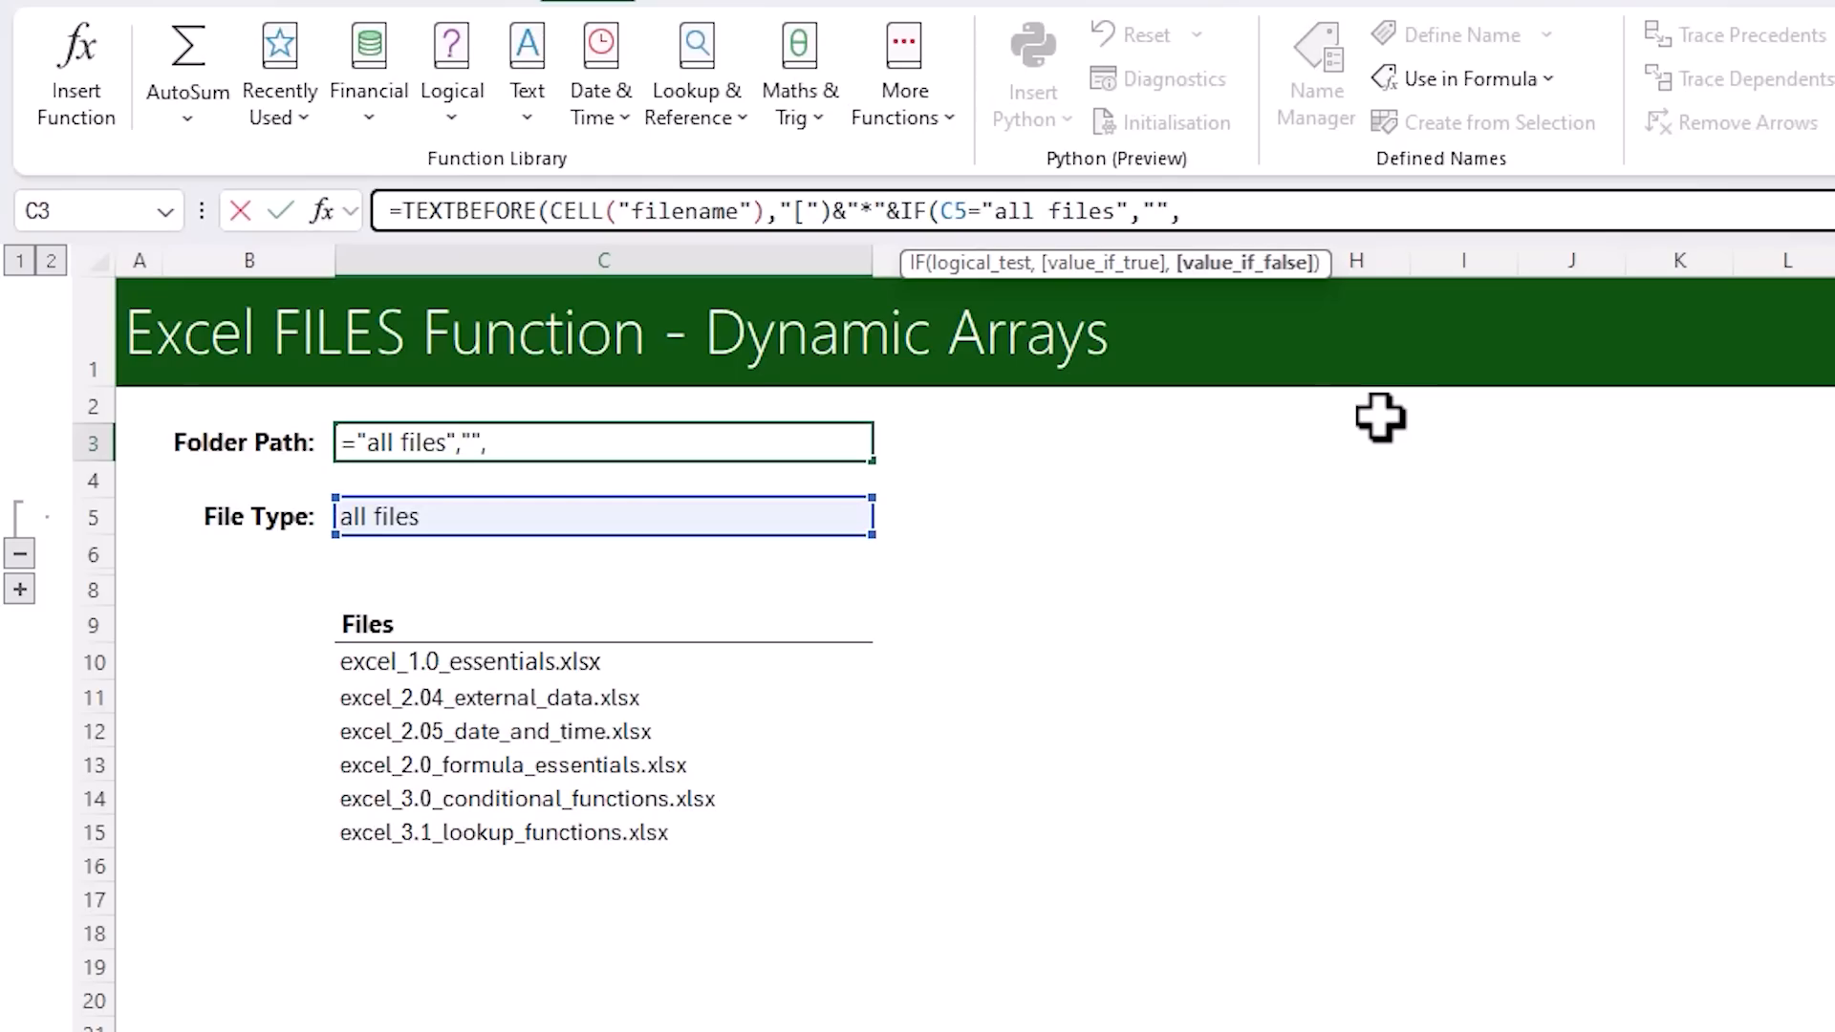
{"action": "left_click", "coordinate": [501, 516]}
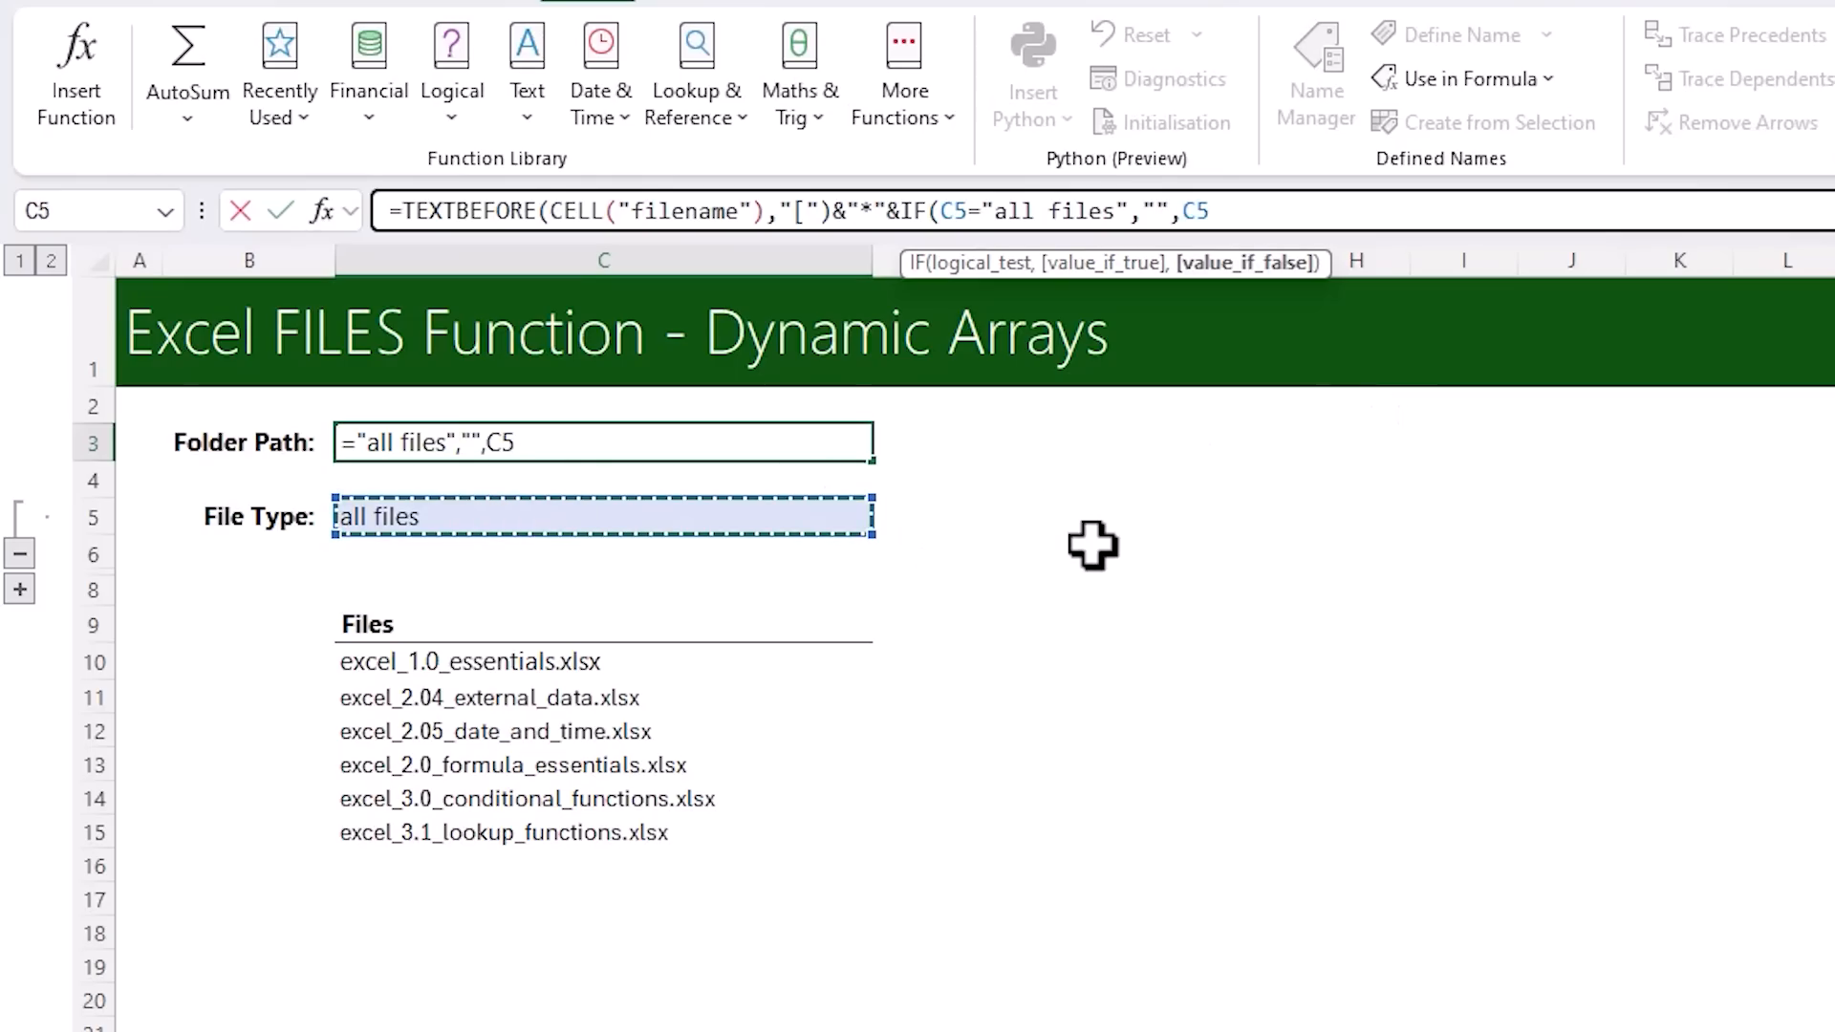
{"action": "type", "text": ")"}
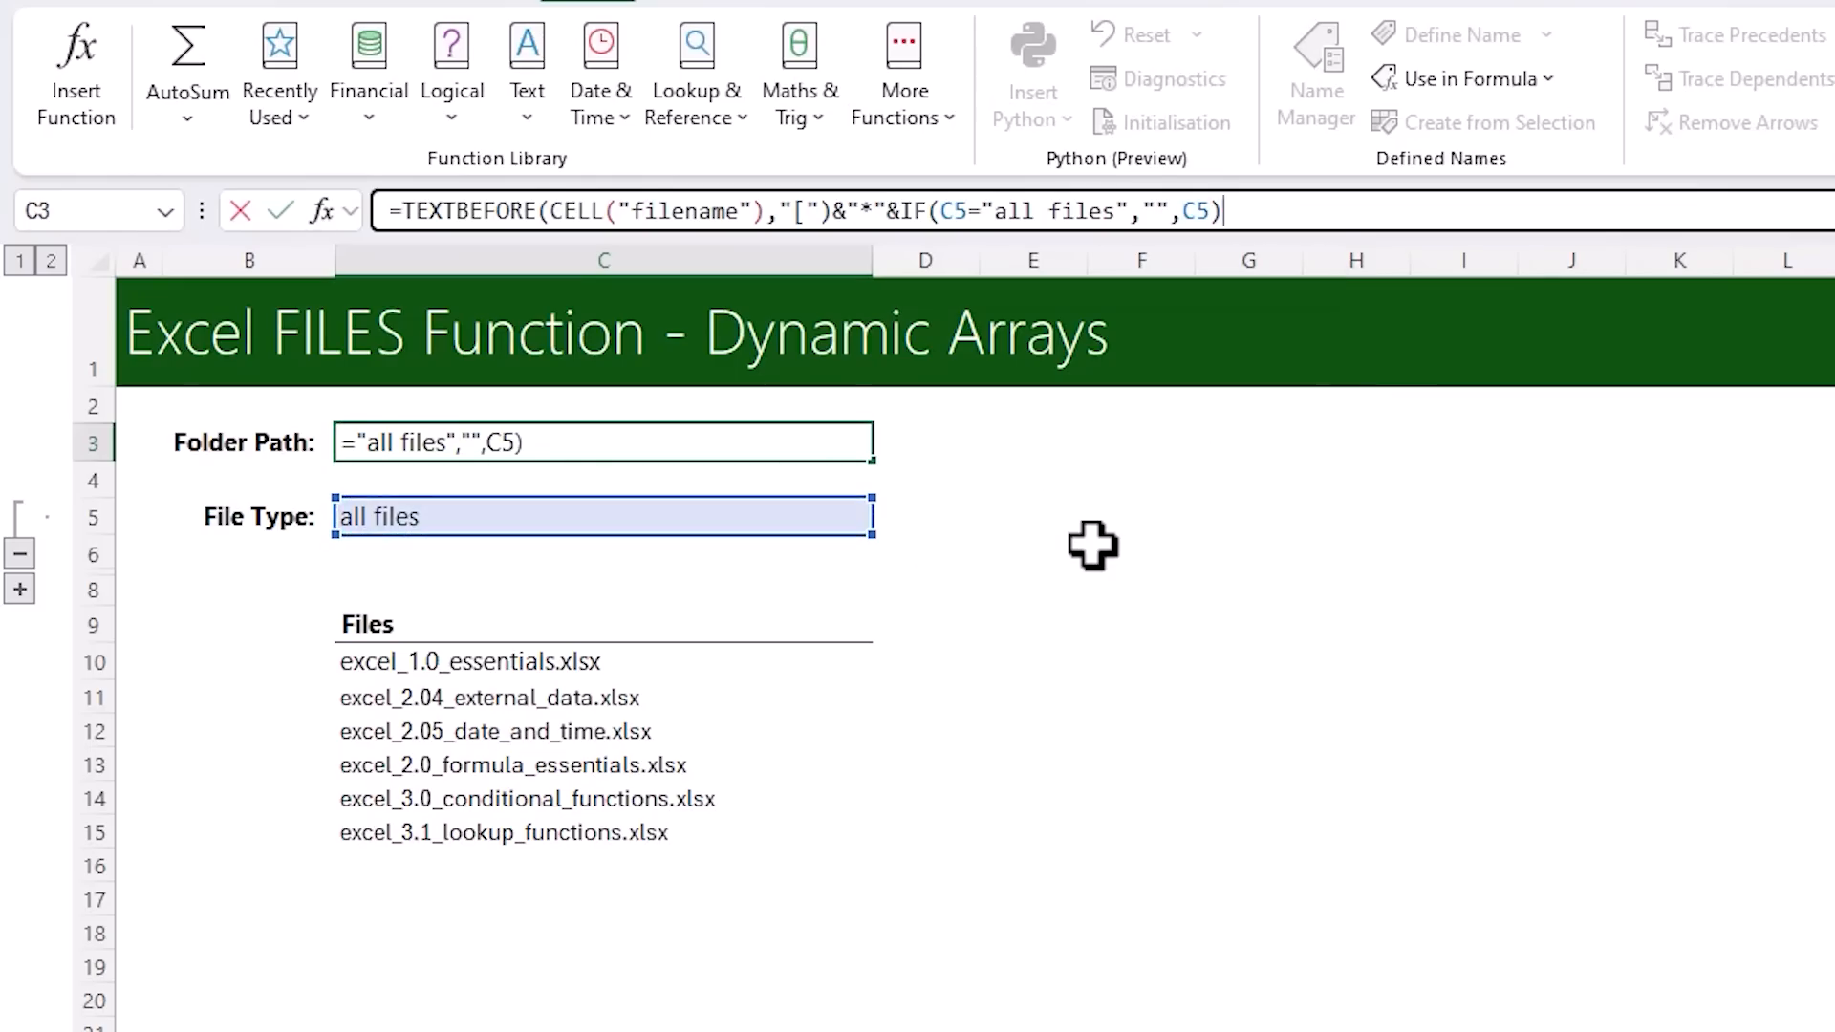
{"action": "key", "text": "Return"}
{"action": "key", "text": "Up"}
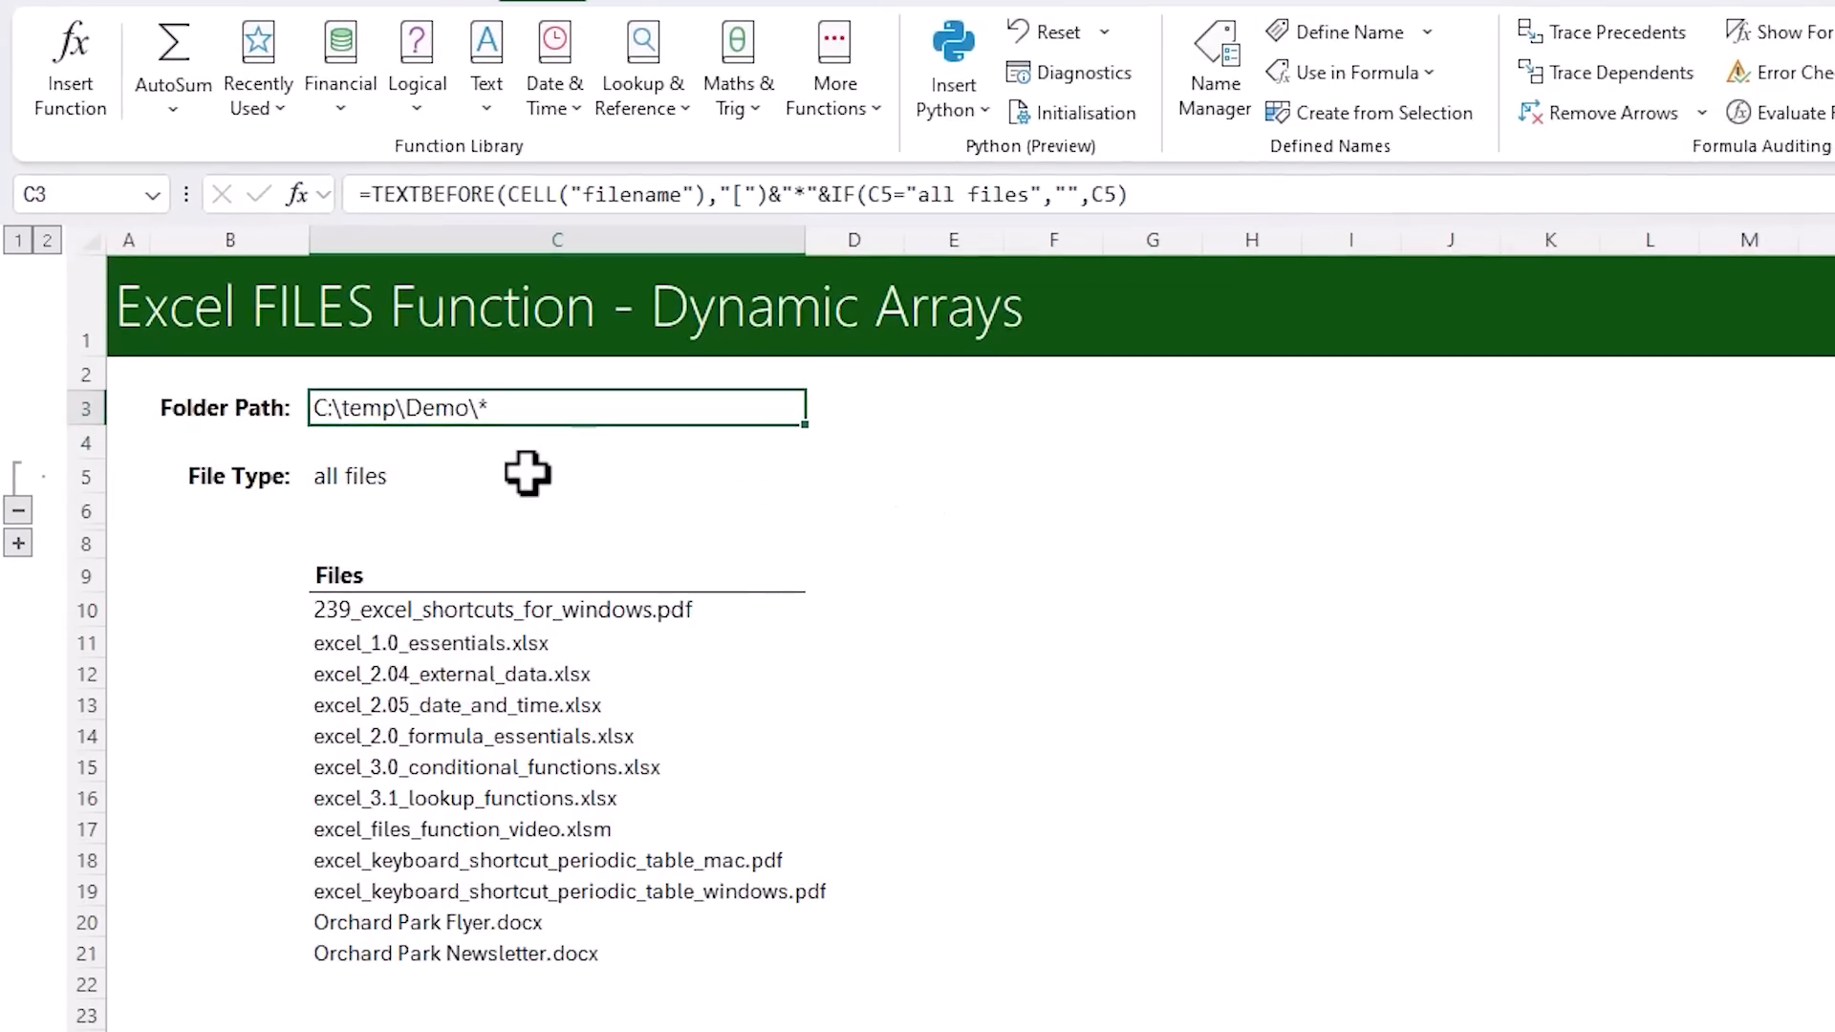
Try the File Type choices xlsx, docx and pdf in C5 to test the file list filter
{"action": "left_click", "coordinate": [779, 476]}
{"action": "left_click", "coordinate": [818, 478]}
{"action": "left_click", "coordinate": [692, 513]}
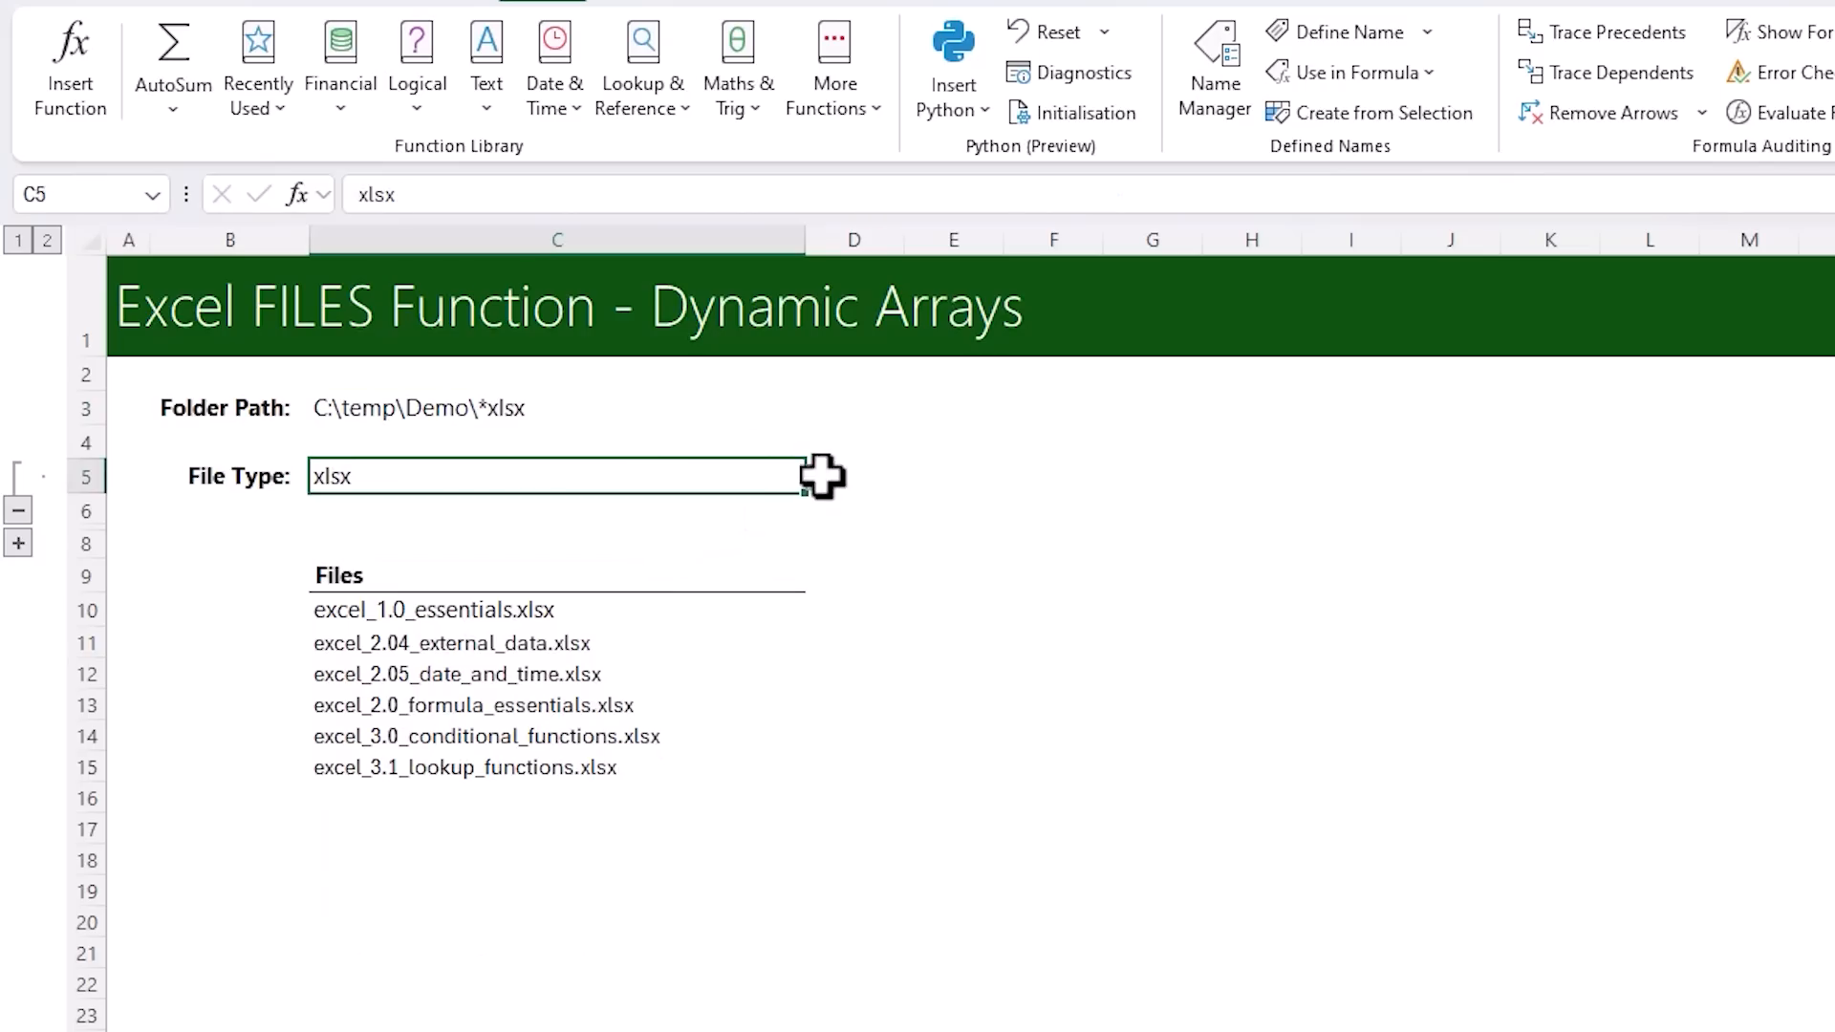
{"action": "left_click", "coordinate": [822, 475]}
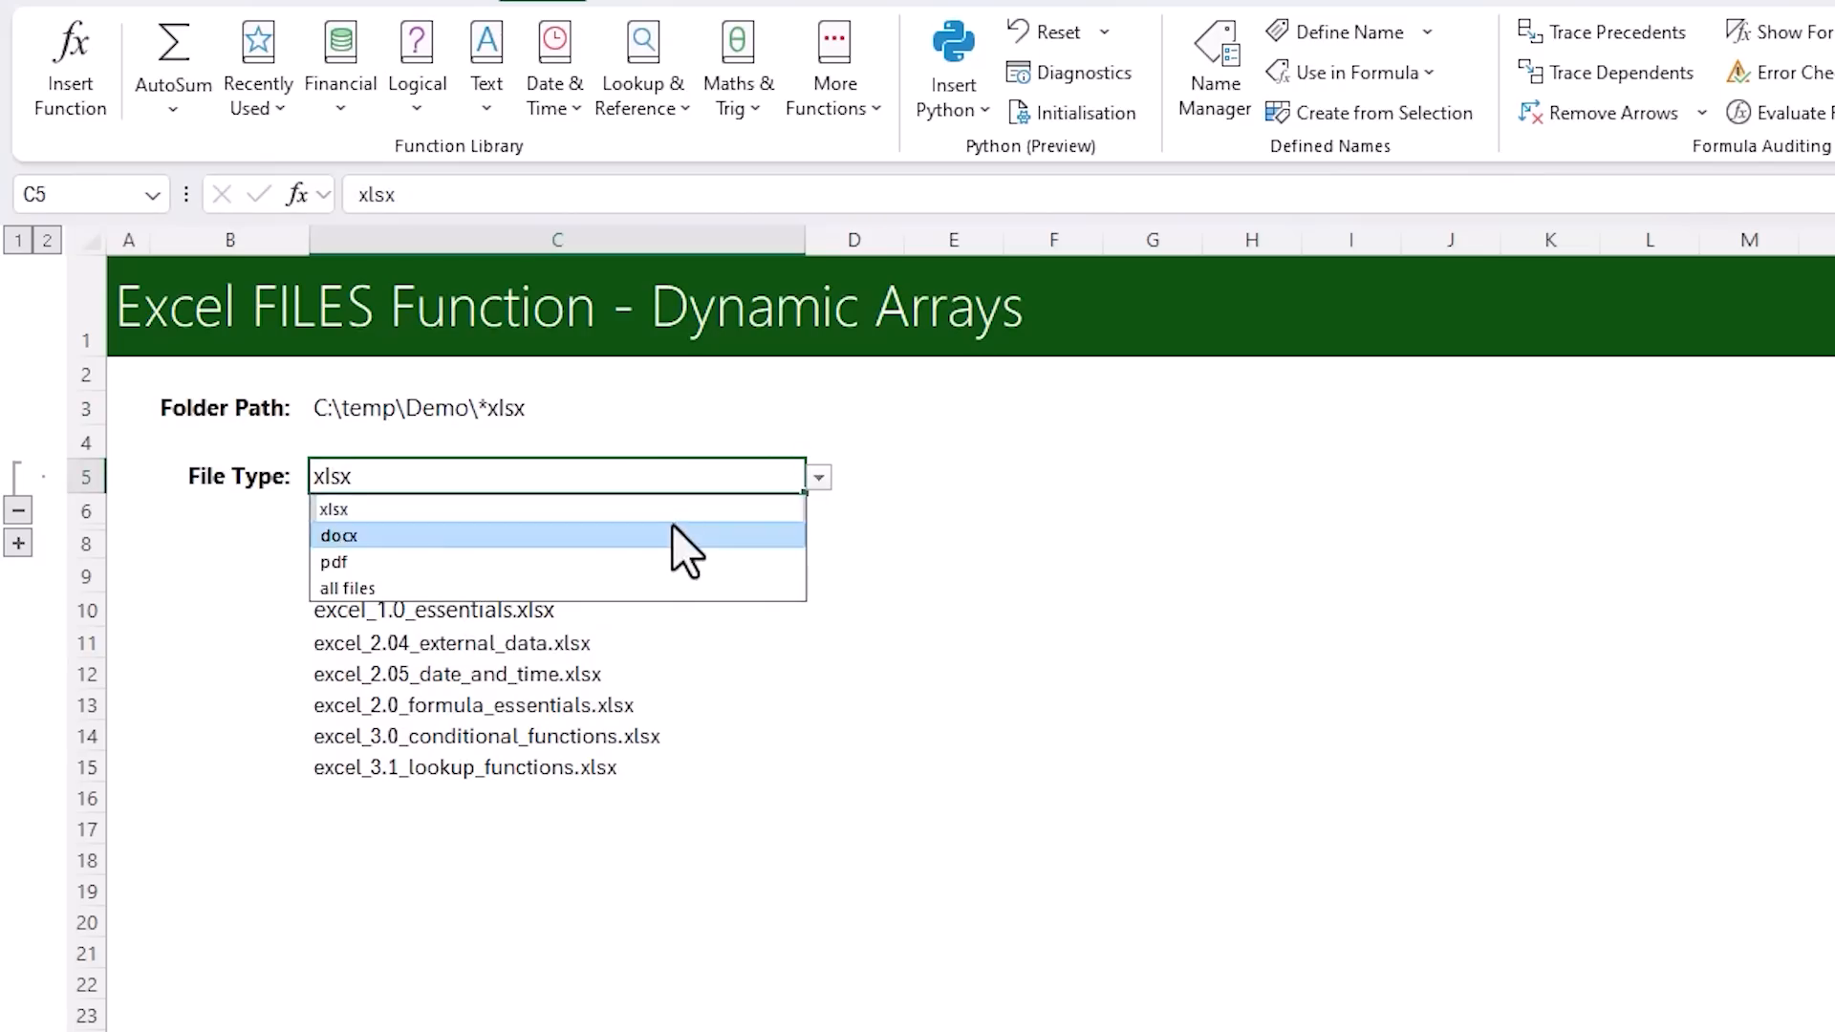
{"action": "left_click", "coordinate": [673, 527]}
{"action": "left_click", "coordinate": [819, 478]}
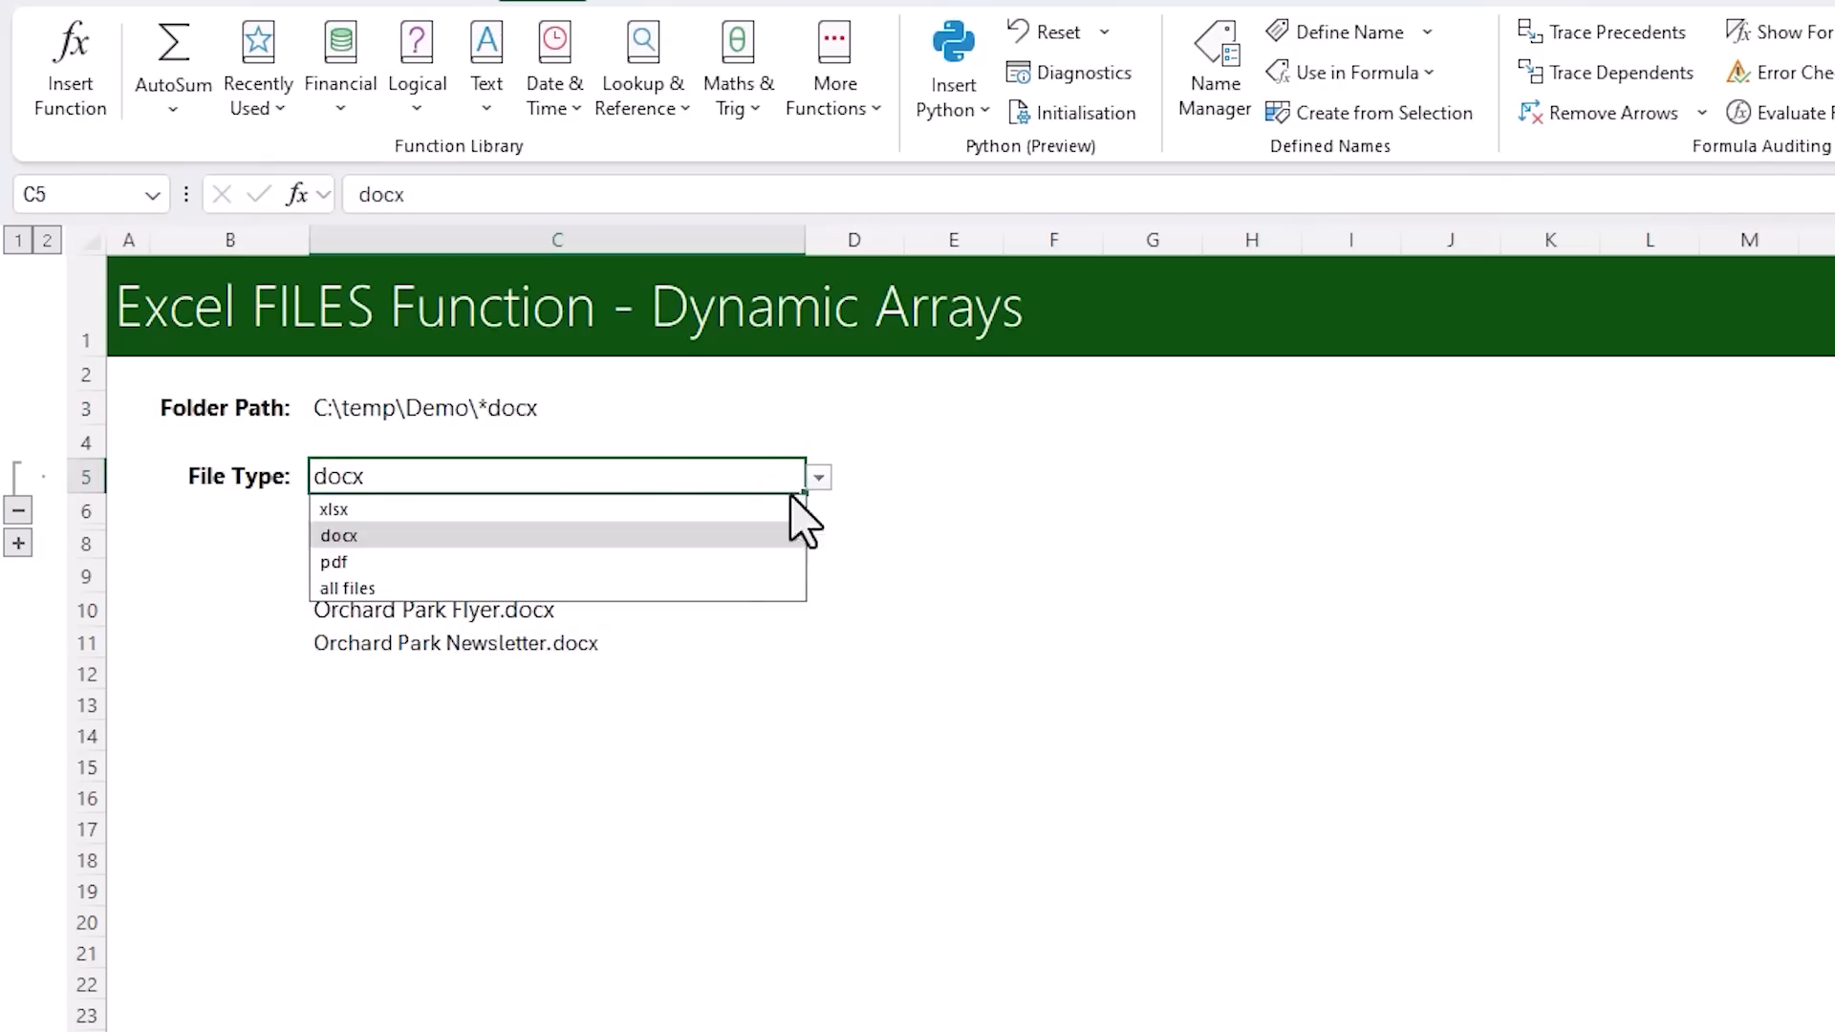
{"action": "left_click", "coordinate": [712, 561]}
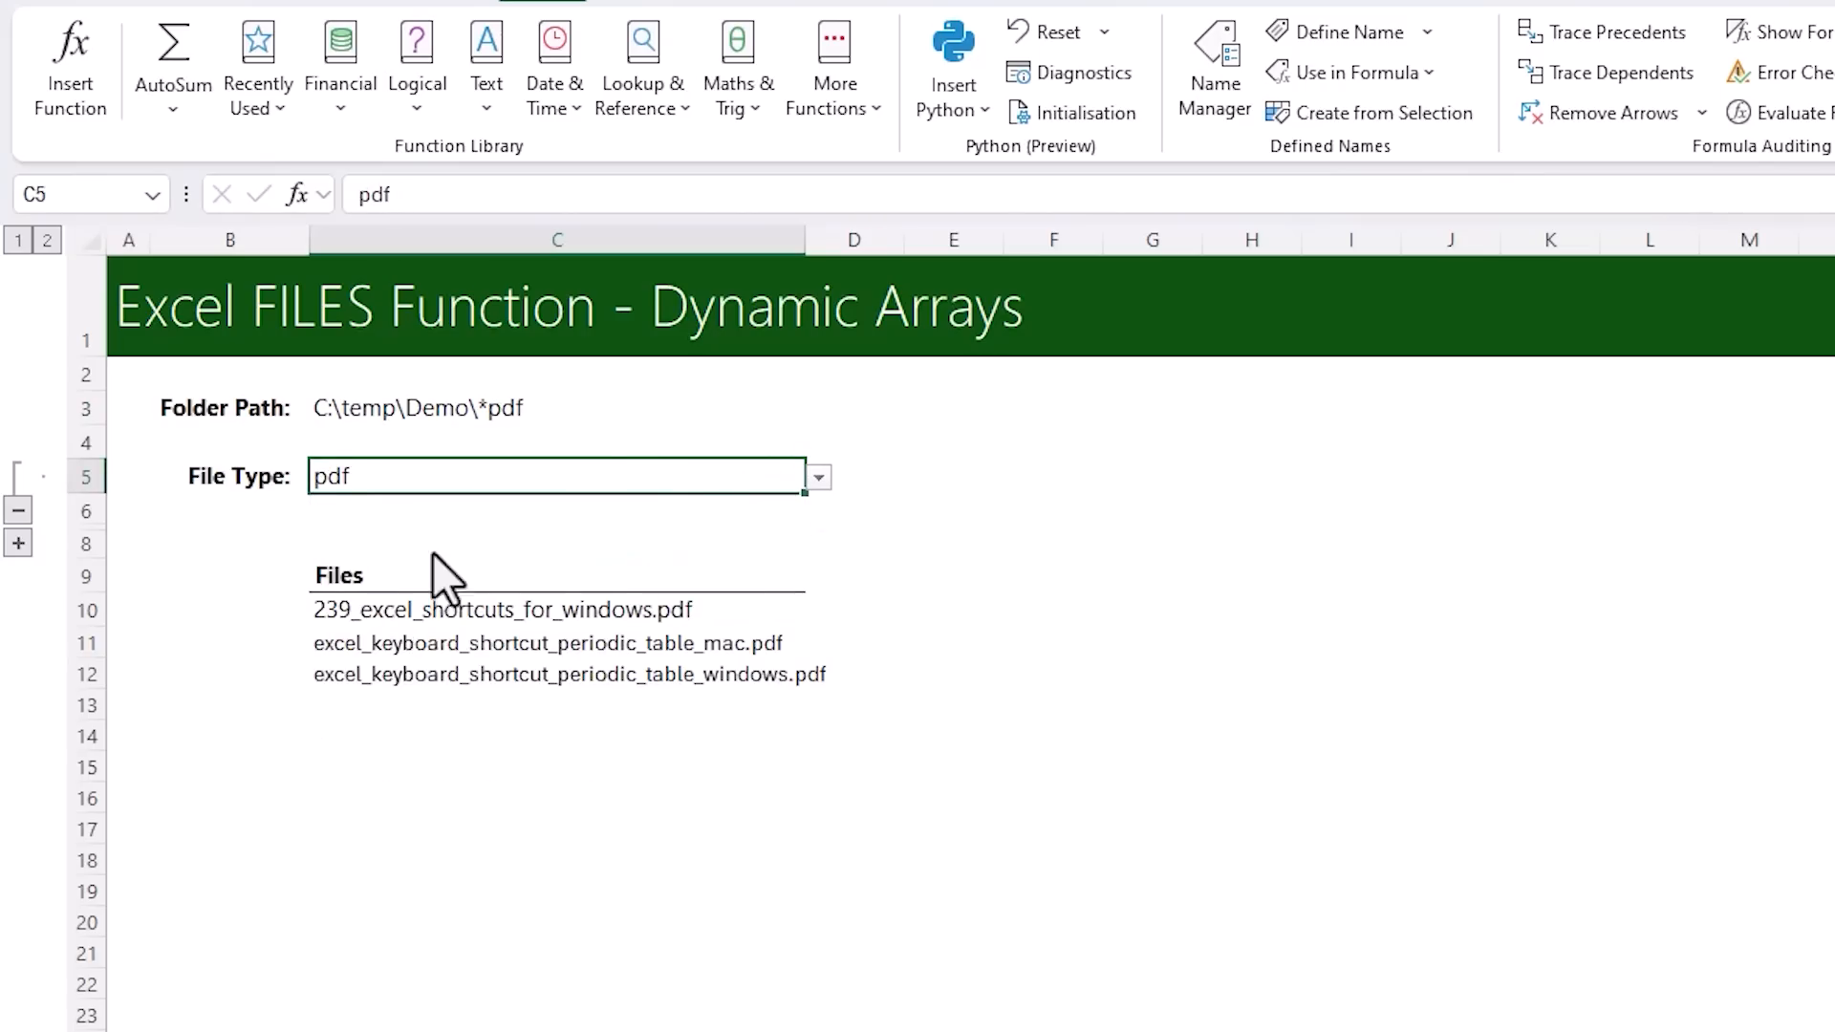
Expand the collapsed group containing row 7 and enter =COUNTA(fileList) as the File Count in C7
{"action": "left_click", "coordinate": [18, 543]}
{"action": "left_click", "coordinate": [315, 545]}
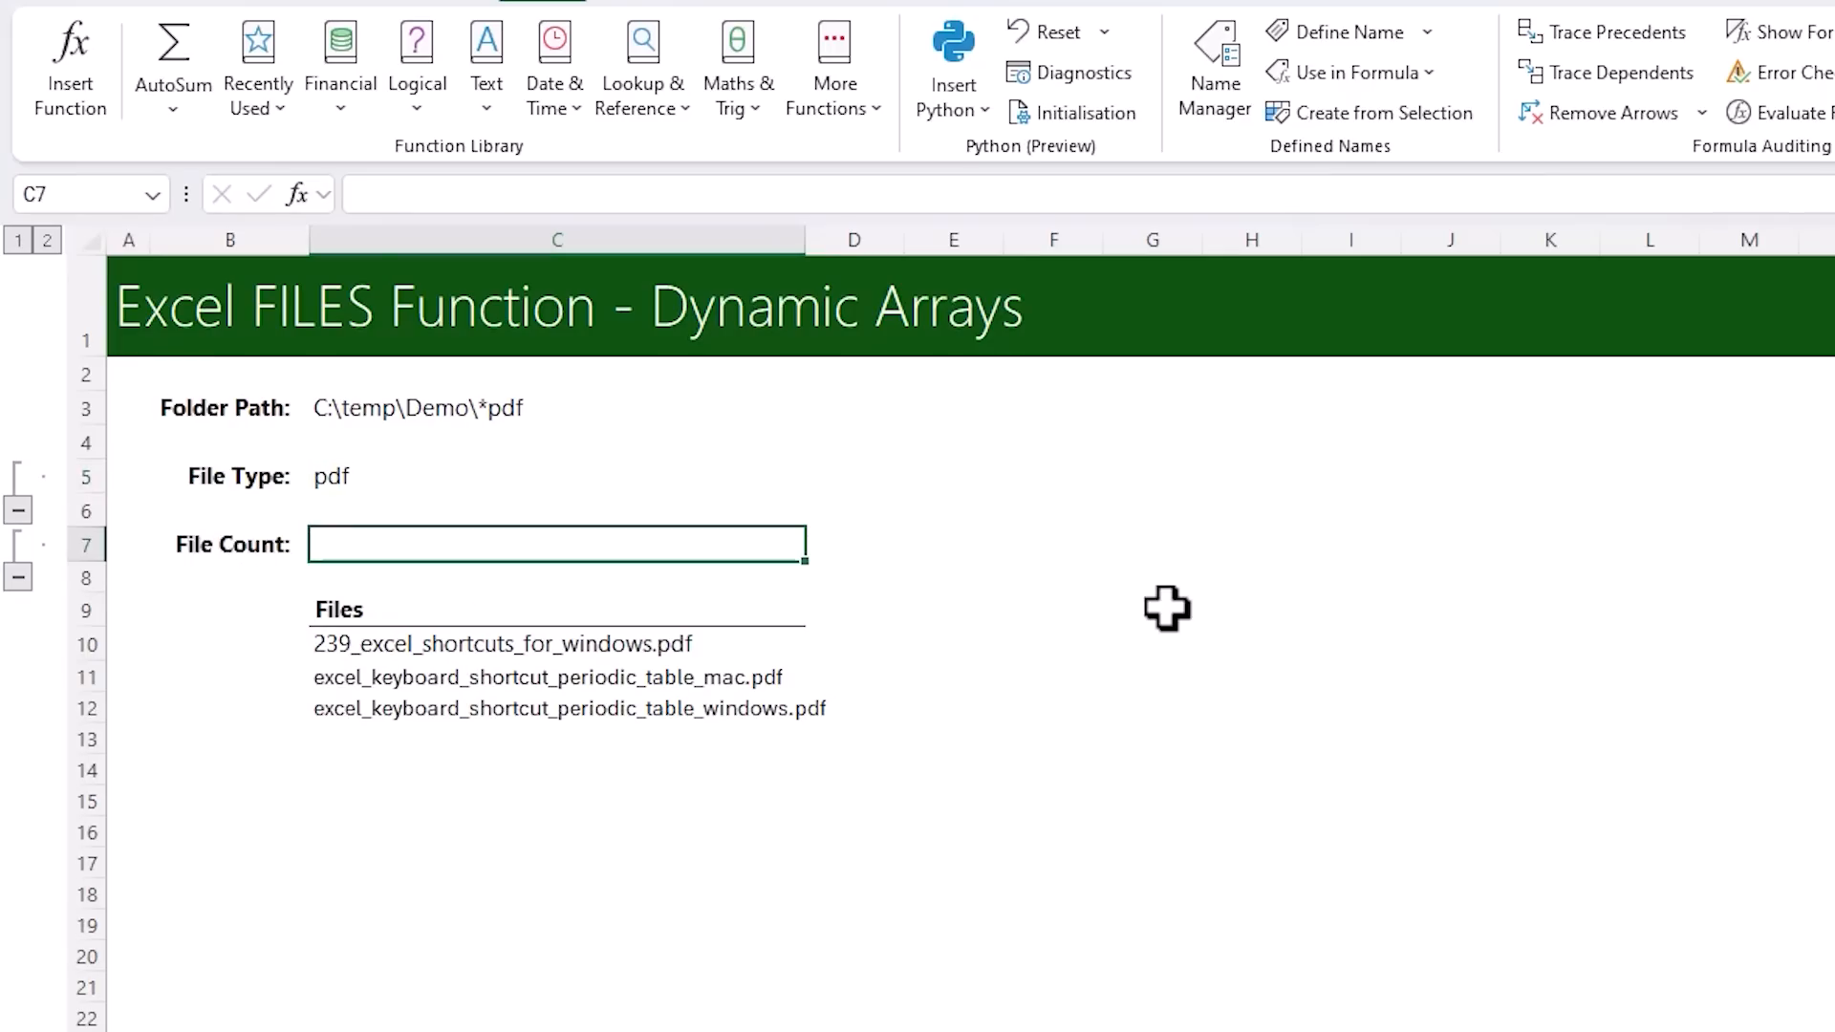
{"action": "type", "text": "=counta"}
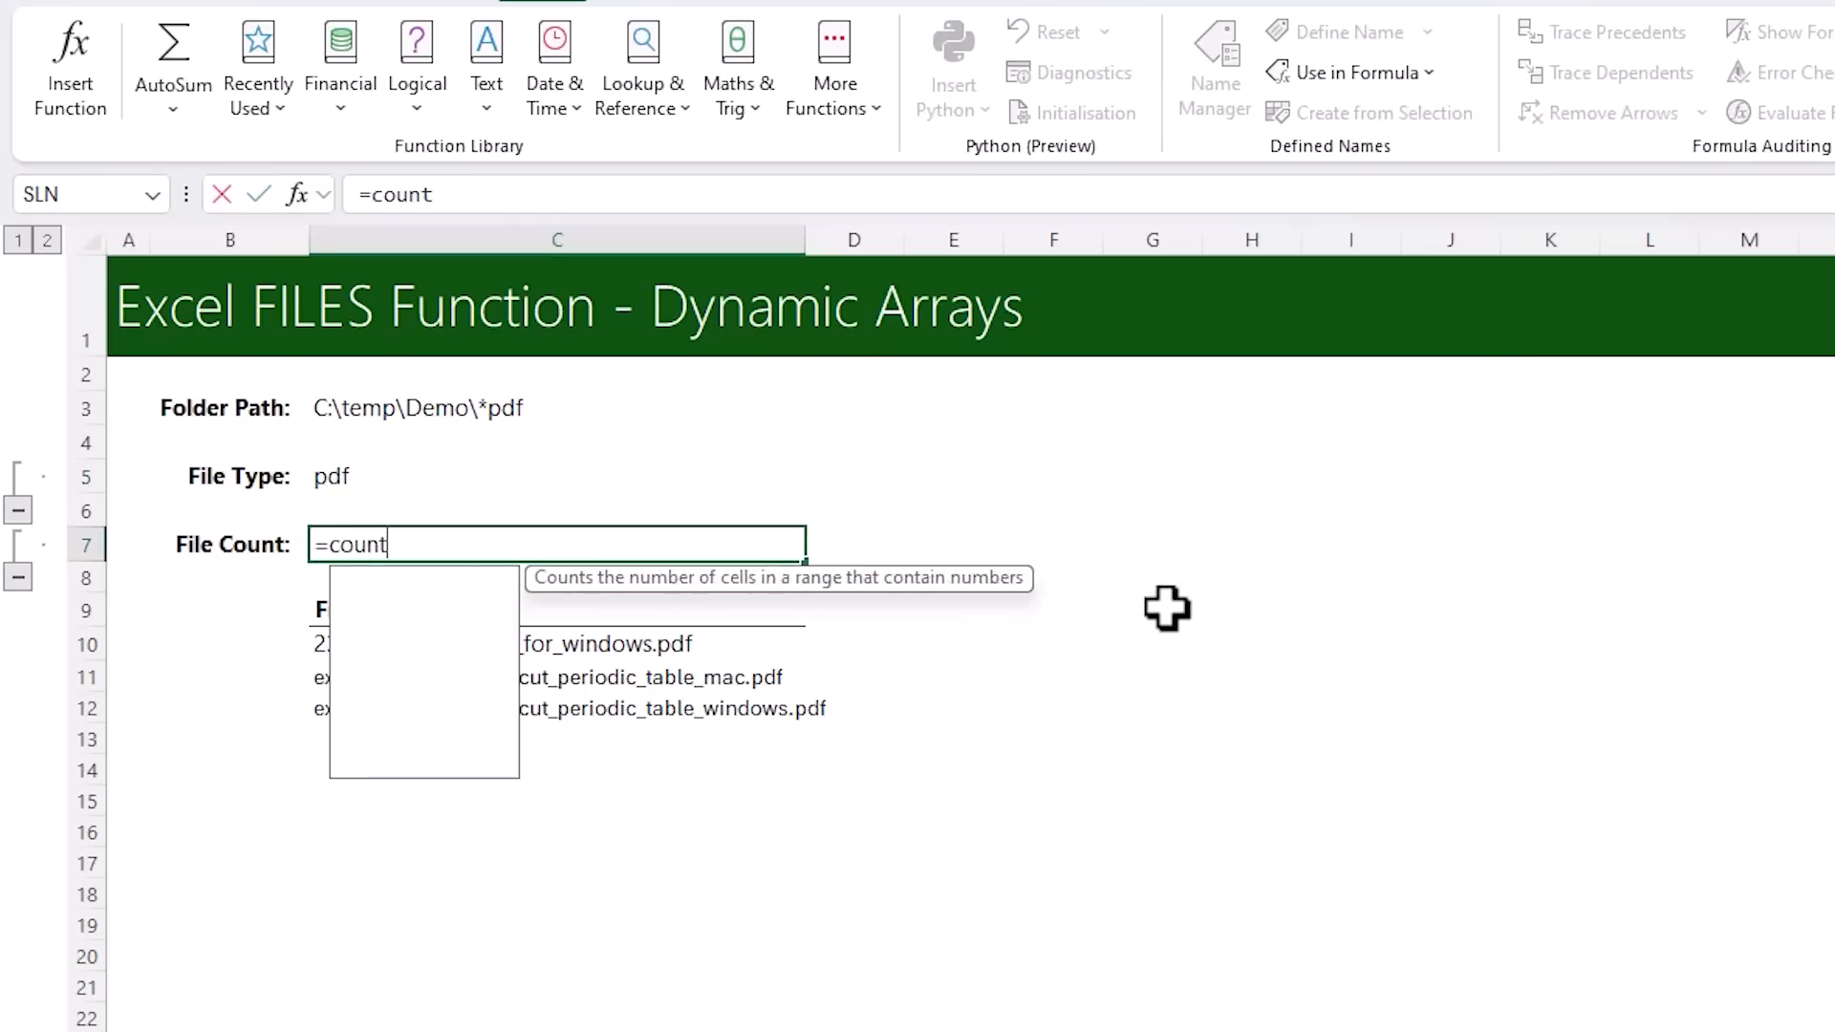
{"action": "key", "text": "Tab"}
{"action": "type", "text": "fil"}
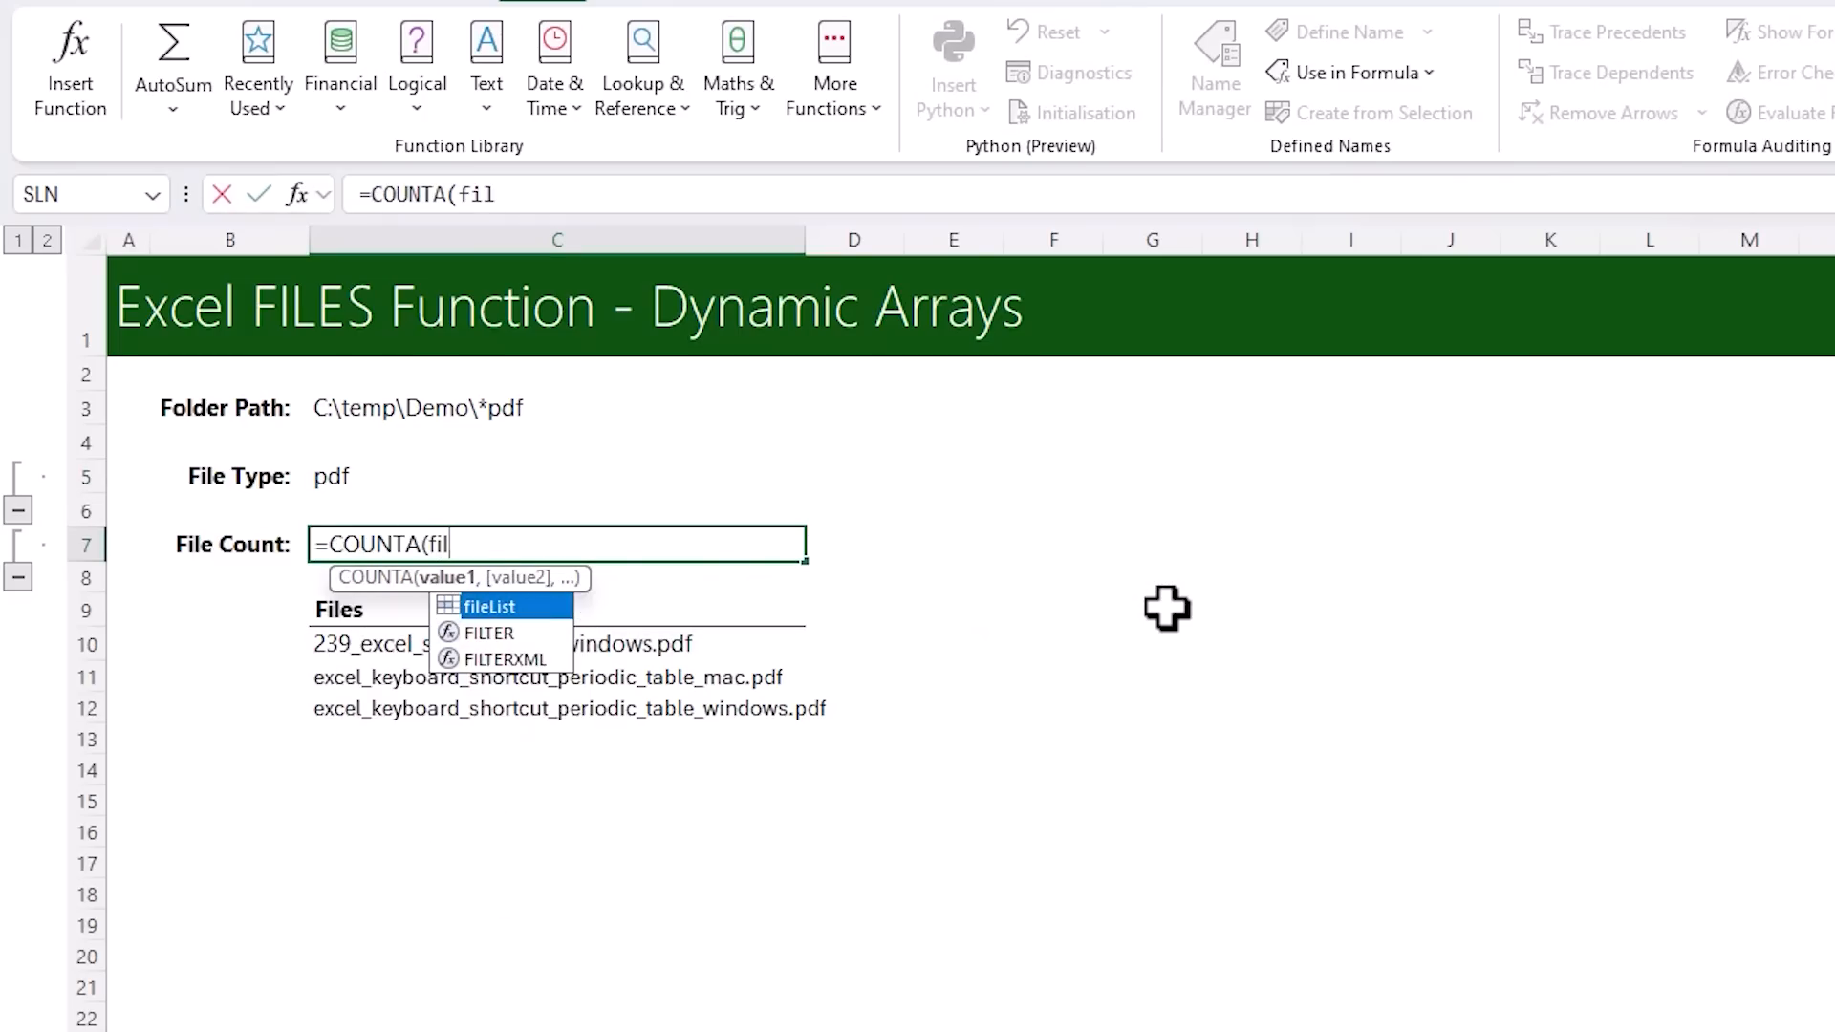
{"action": "key", "text": "Tab"}
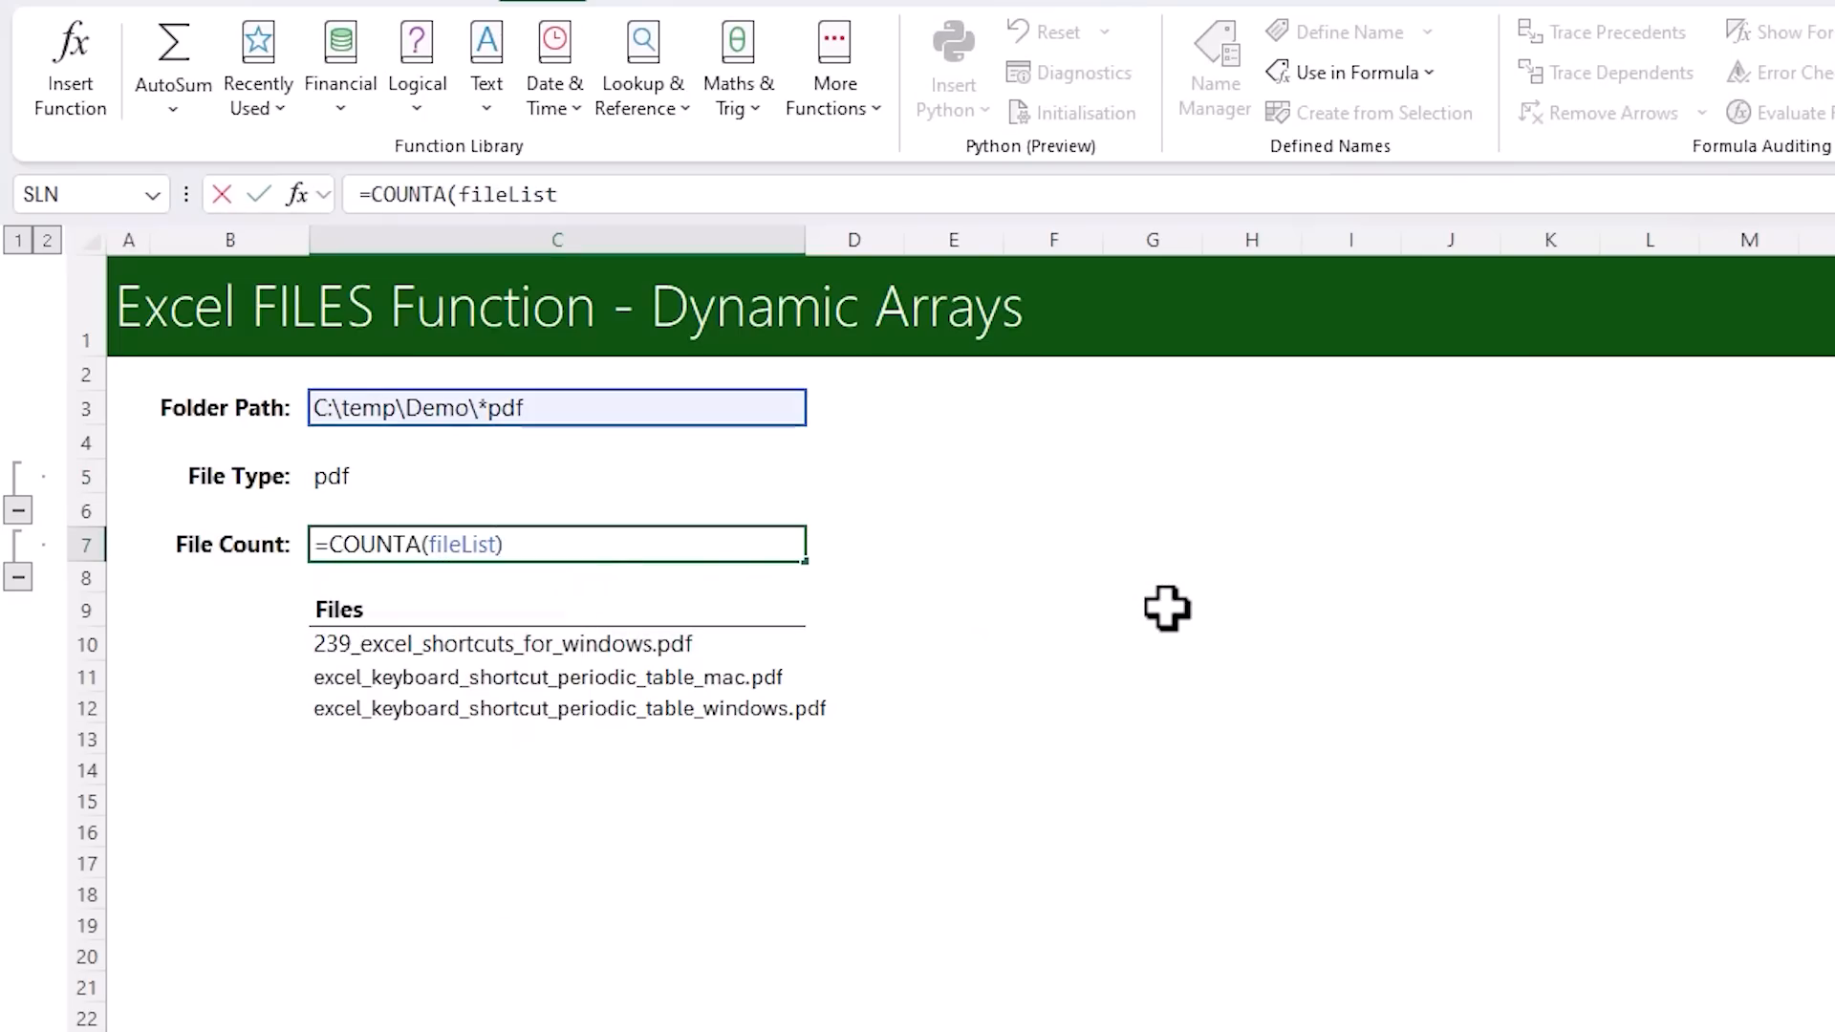
{"action": "type", "text": ")"}
{"action": "key", "text": "Return"}
{"action": "key", "text": "Up"}
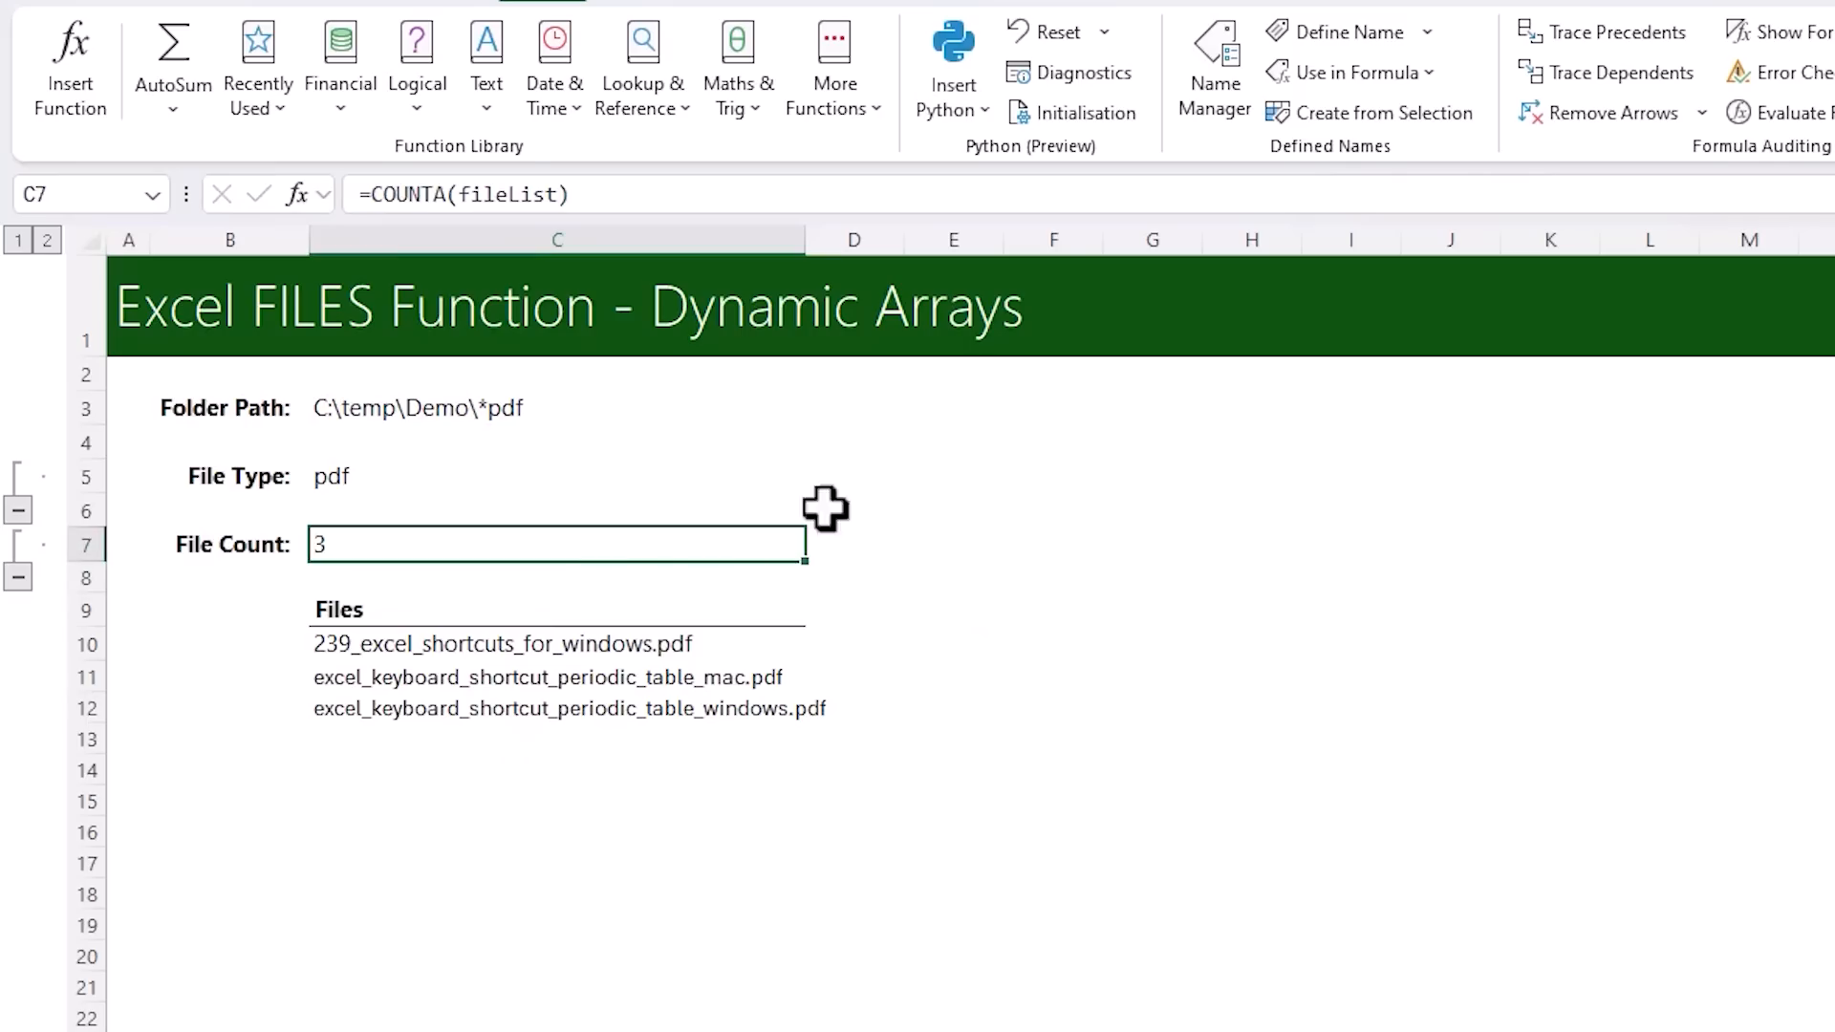
Test the File Count by switching the File Type in C5 to xlsx and finally to docx
{"action": "left_click", "coordinate": [732, 478]}
{"action": "left_click", "coordinate": [819, 478]}
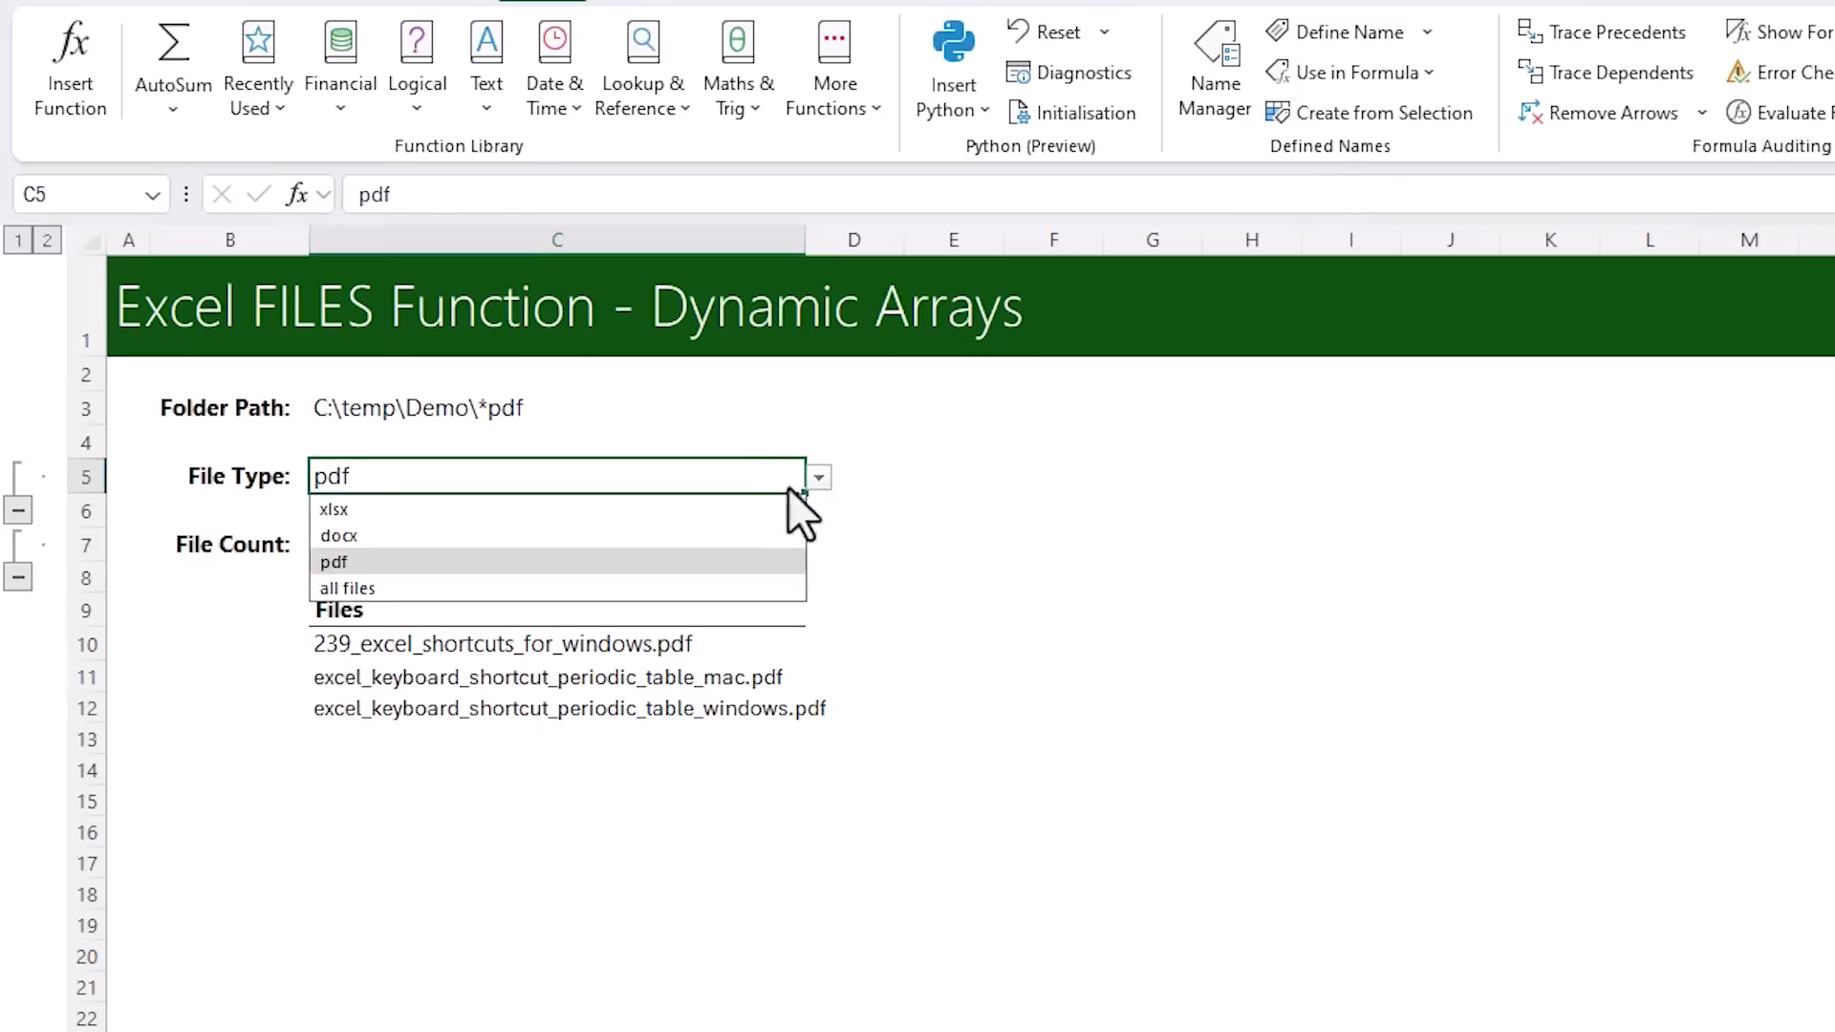
{"action": "left_click", "coordinate": [693, 509]}
{"action": "left_click", "coordinate": [820, 479]}
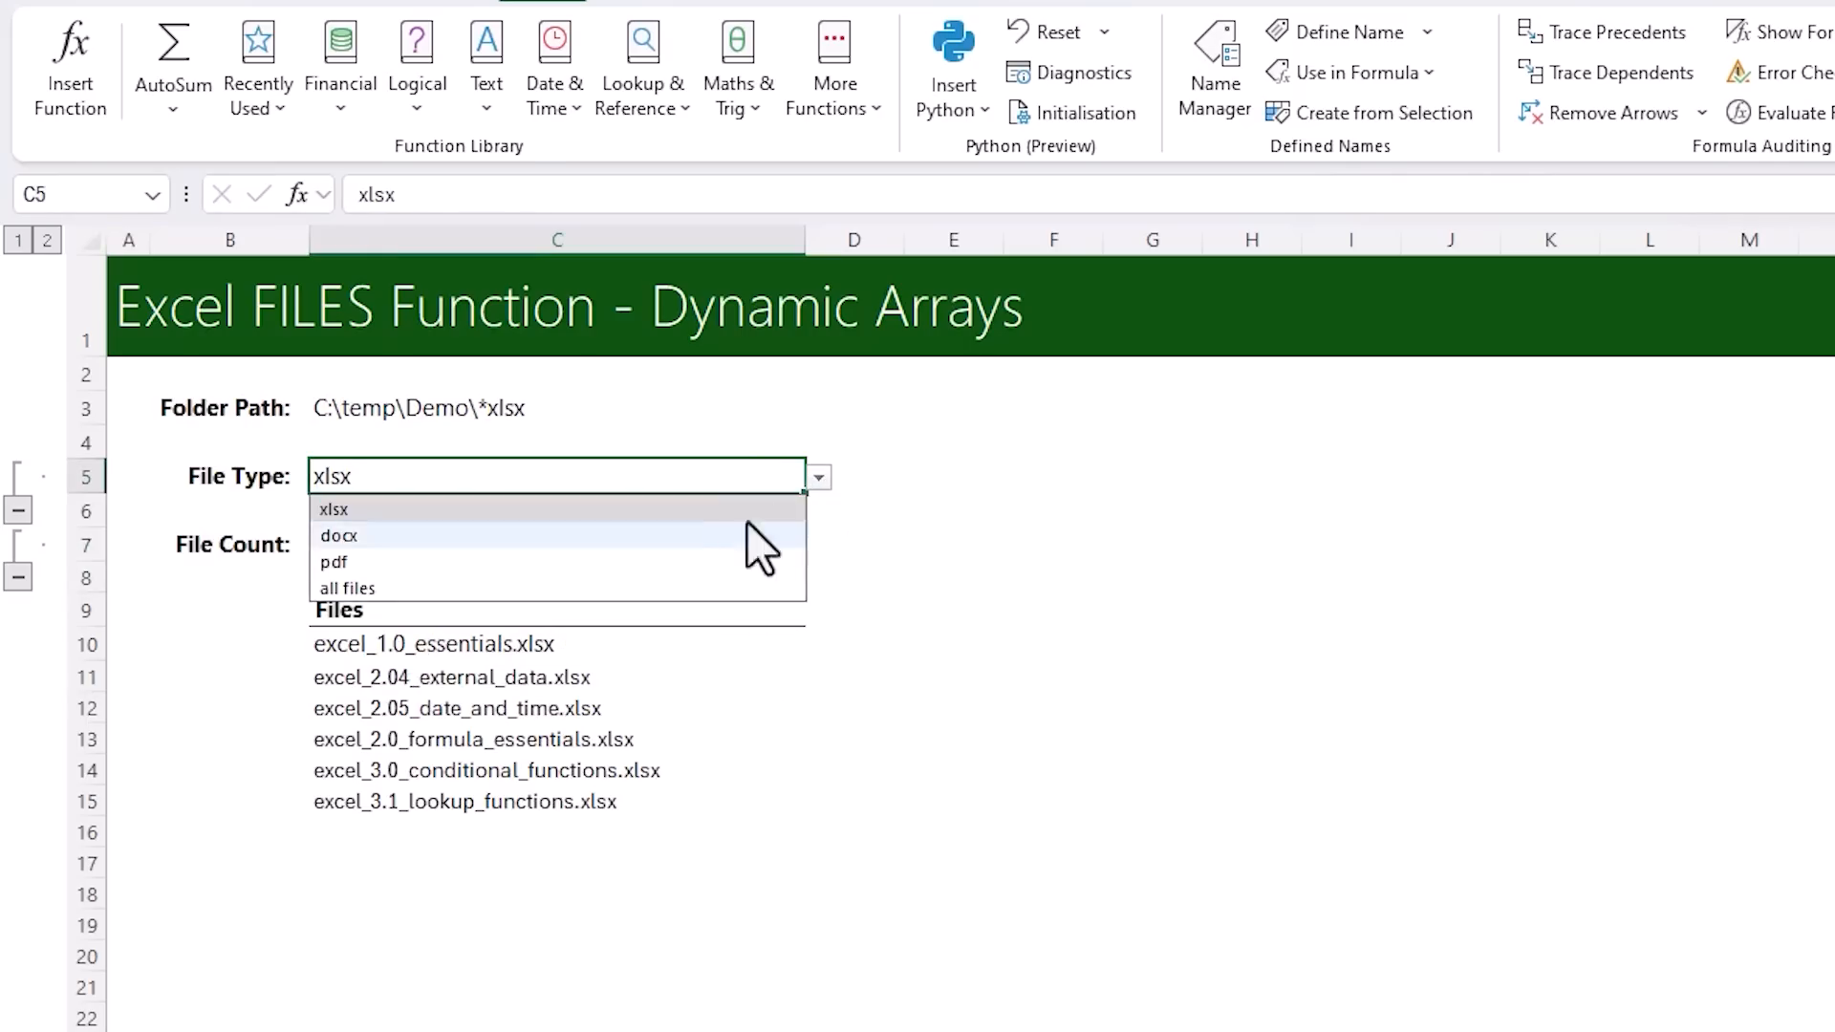
{"action": "left_click", "coordinate": [753, 535]}
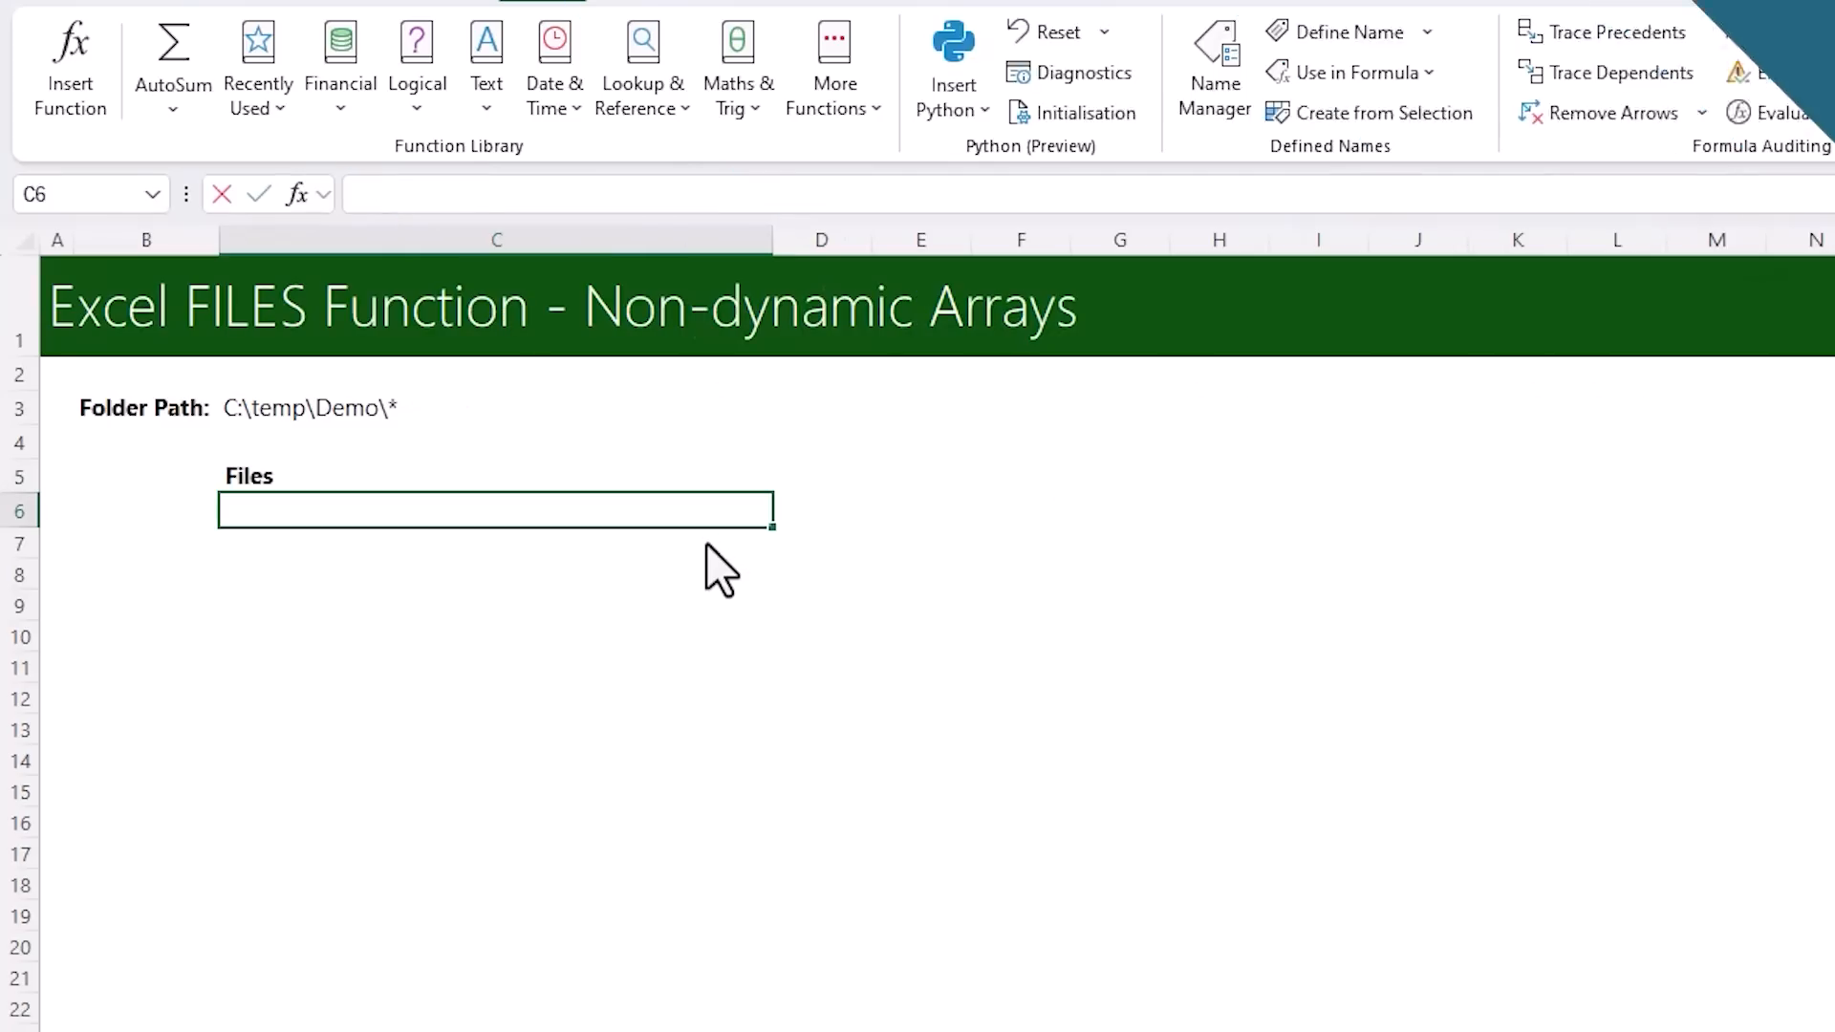
Enter =INDEX(fileListNonDA,ROW(A1)) in C6 of the Non-dynamic Arrays sheet and fill it down to C20
{"action": "type", "text": "="}
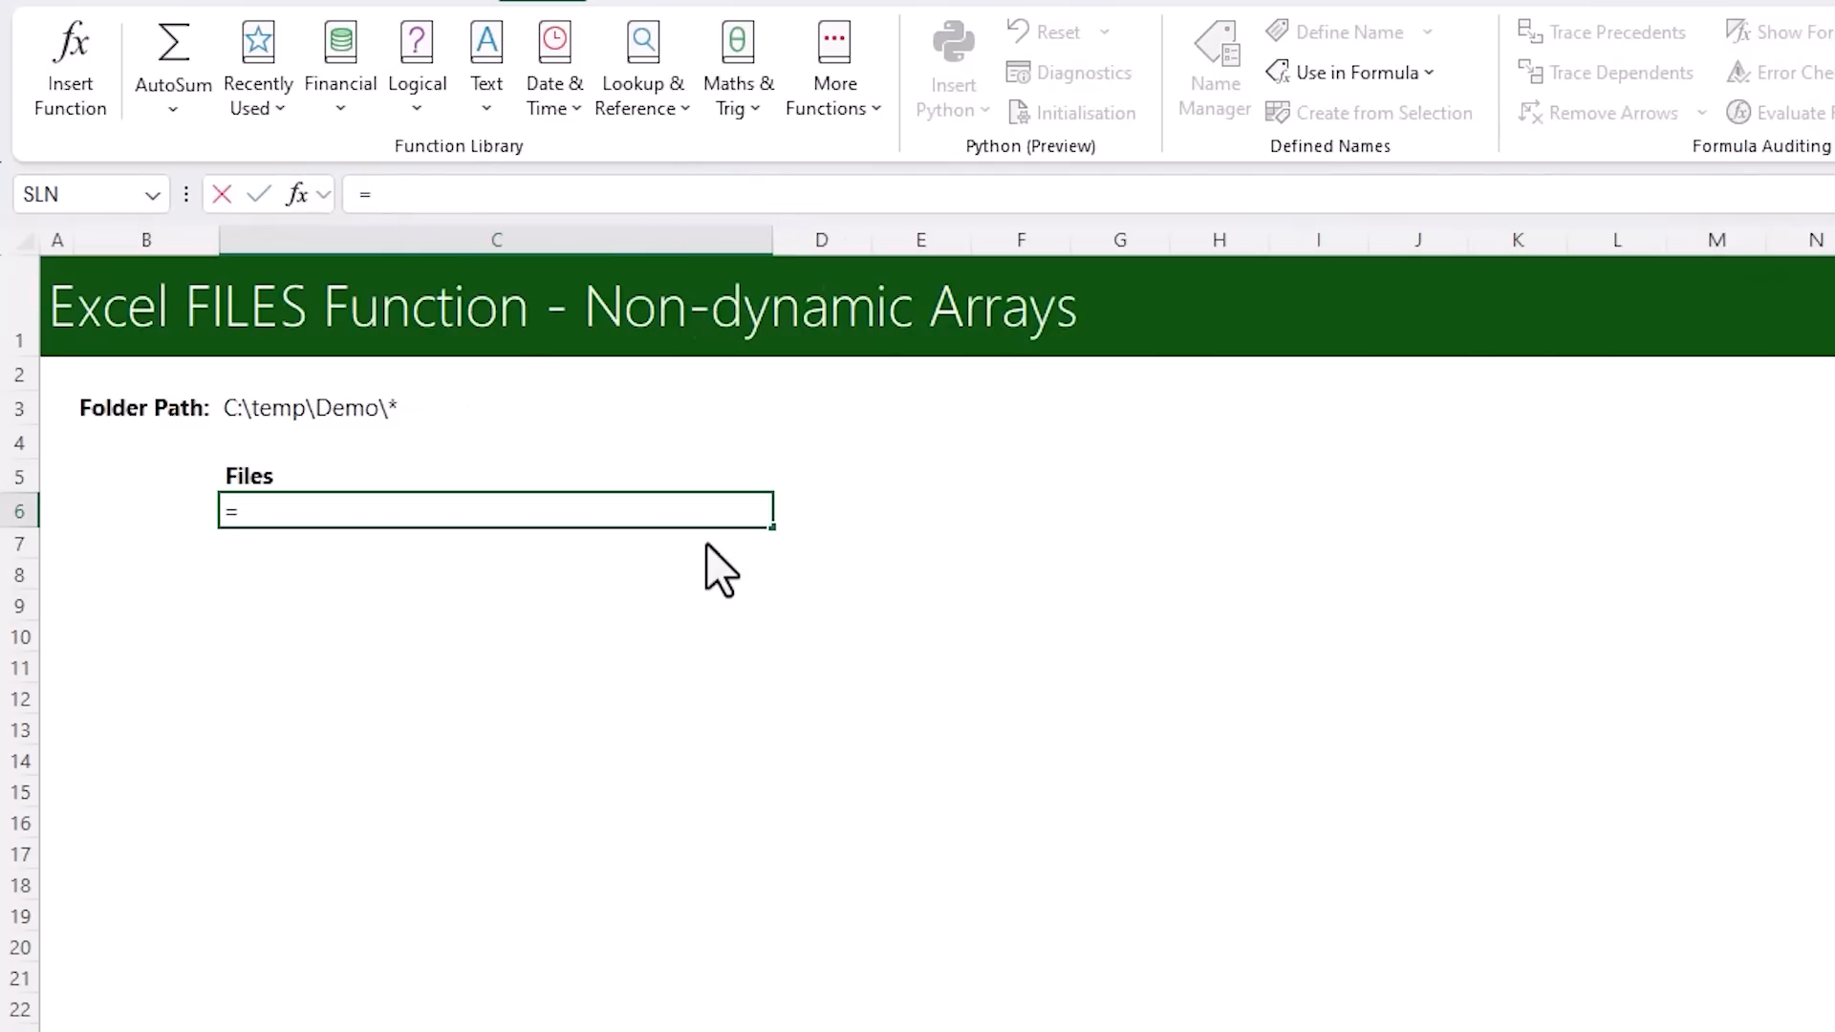
{"action": "type", "text": "INDEX("}
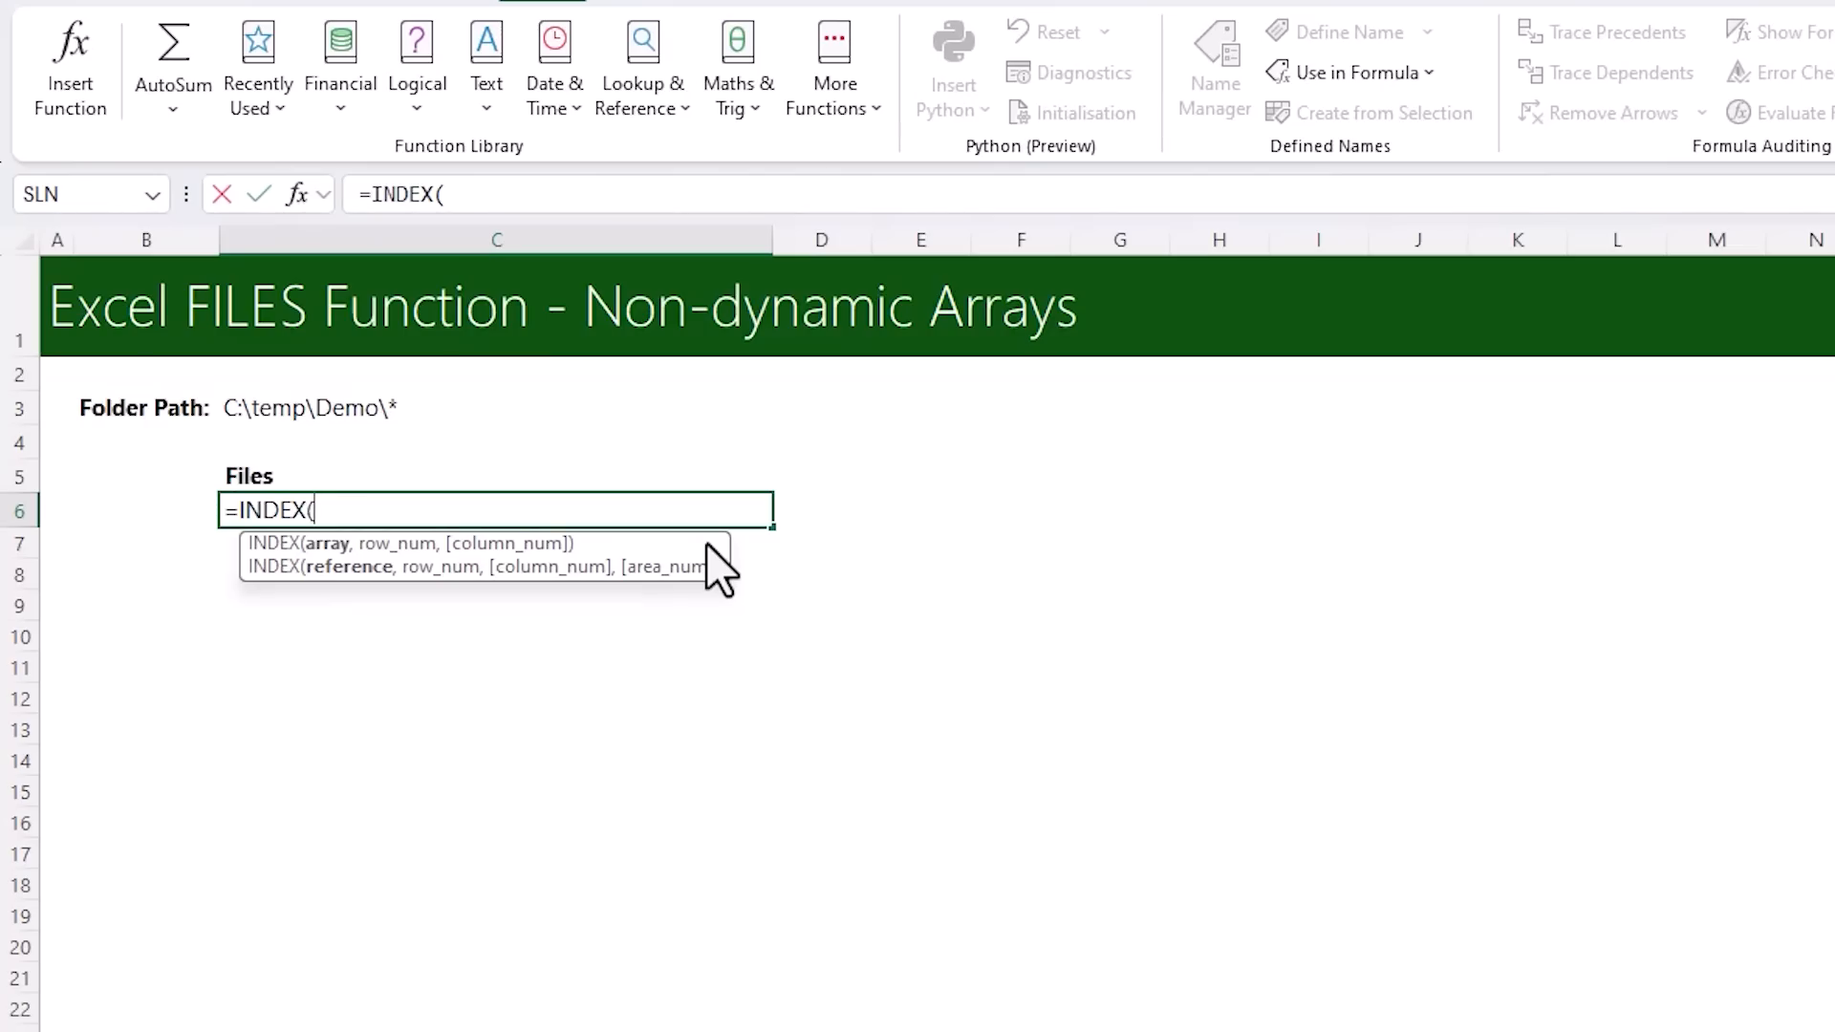
{"action": "type", "text": "FILE"}
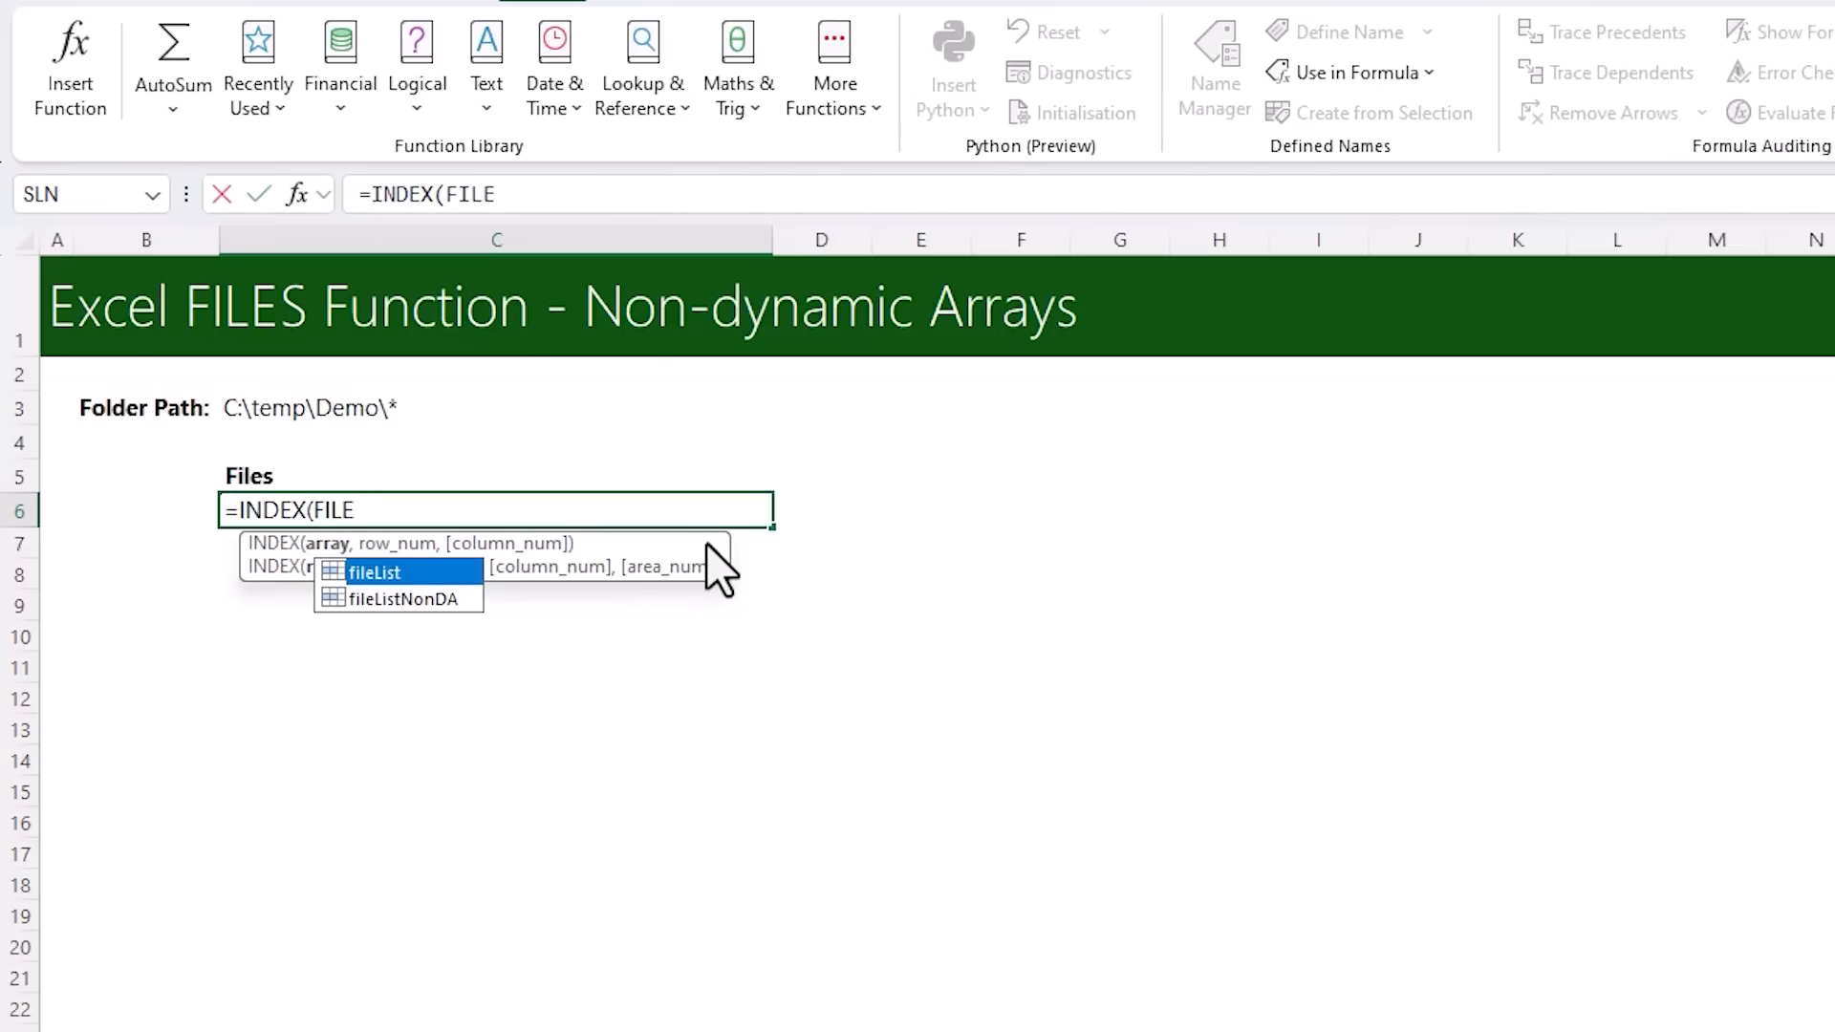
{"action": "key", "text": "Down"}
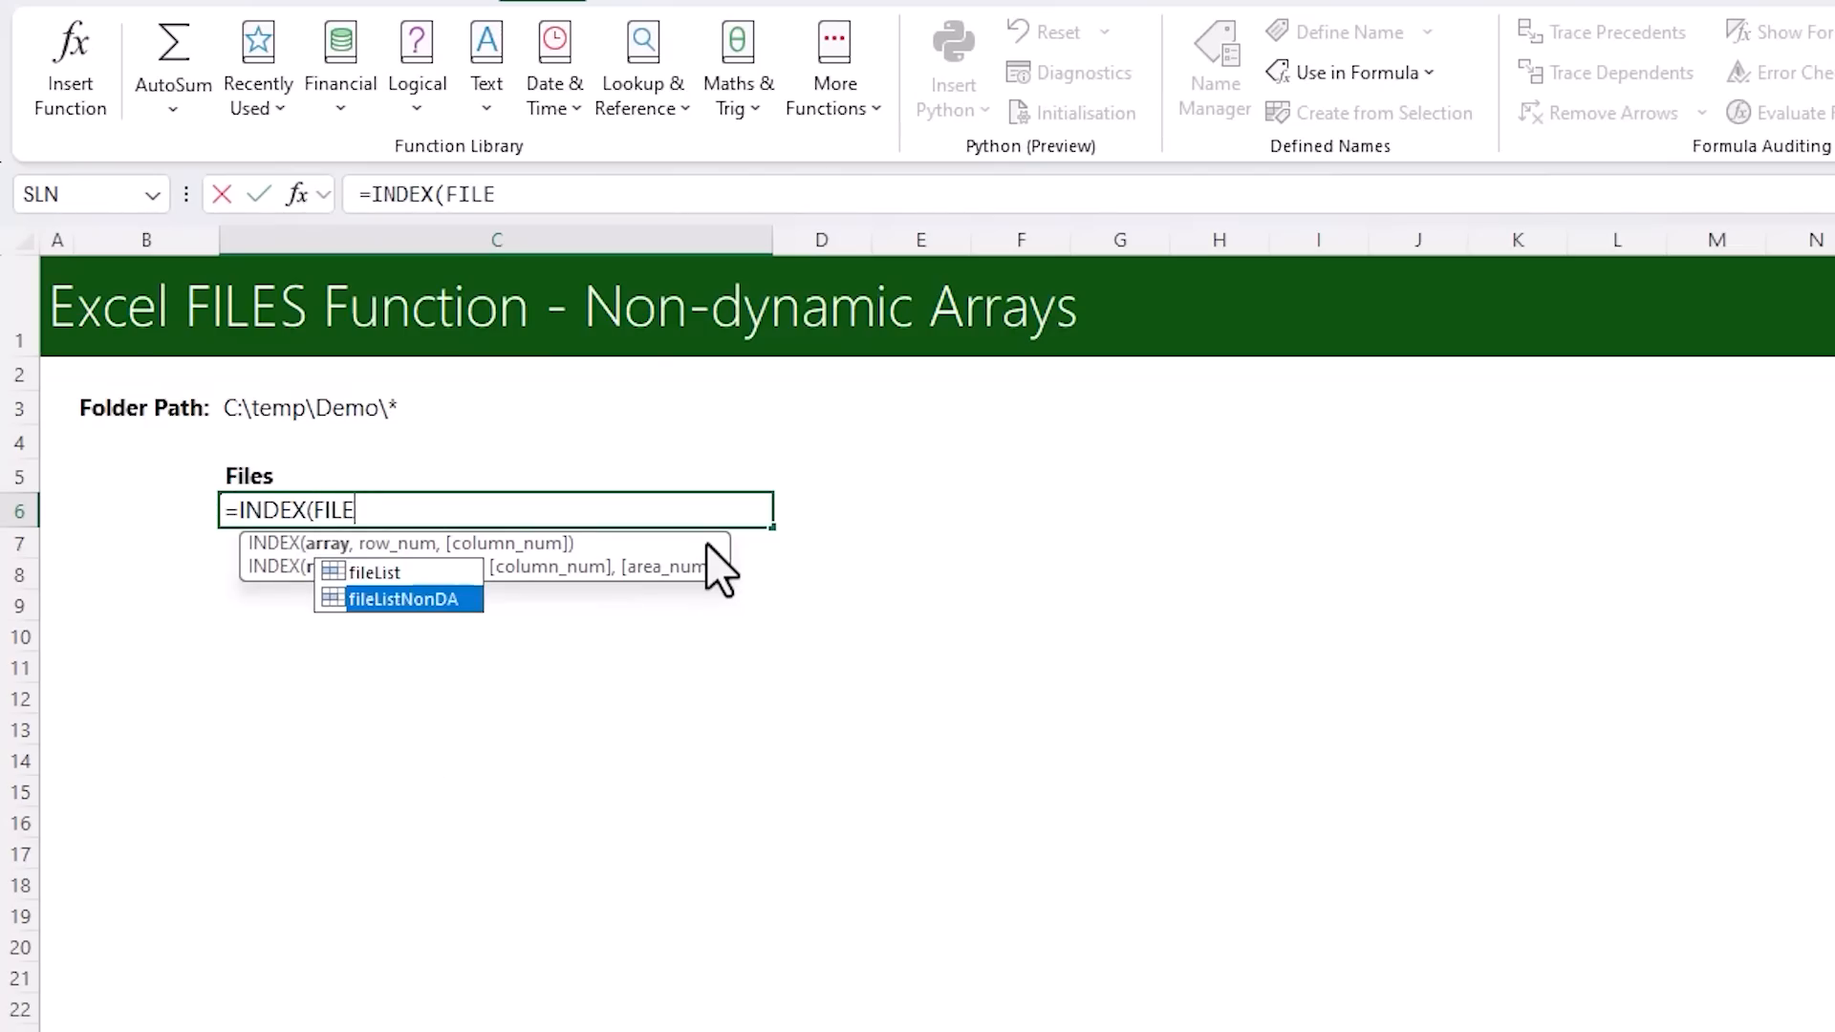
{"action": "key", "text": "Tab"}
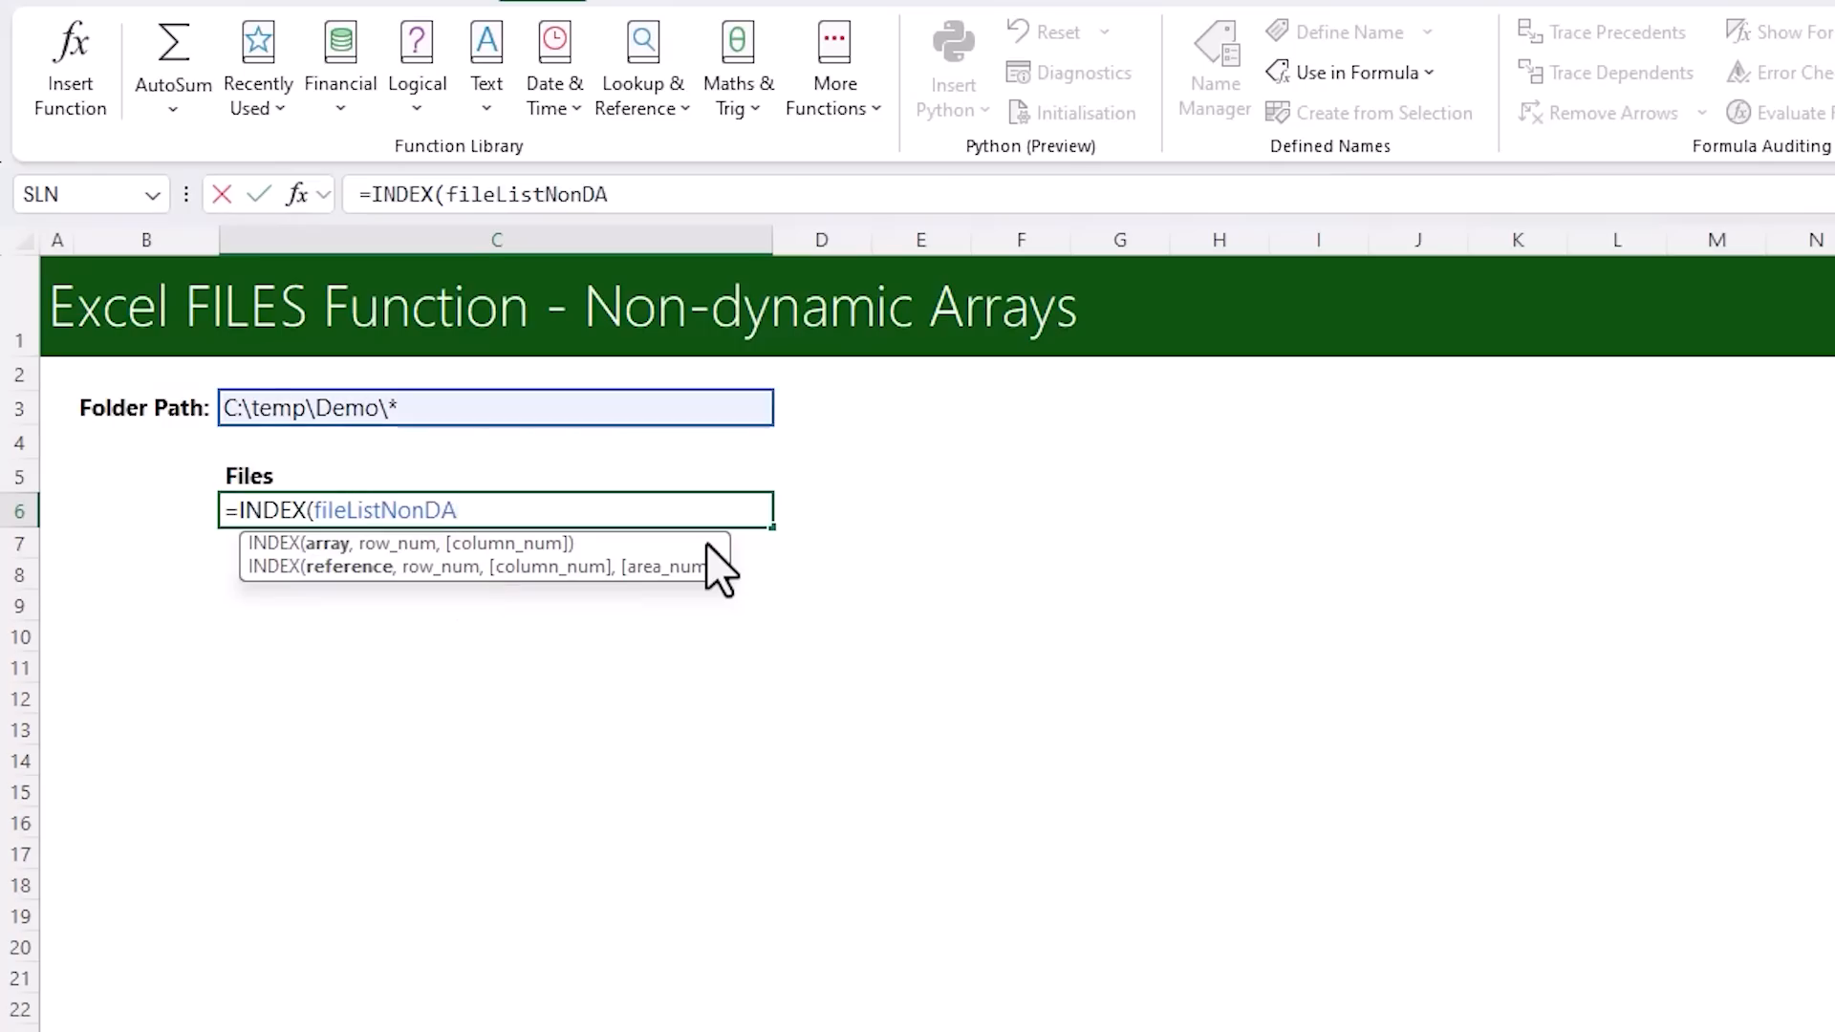
{"action": "type", "text": ","}
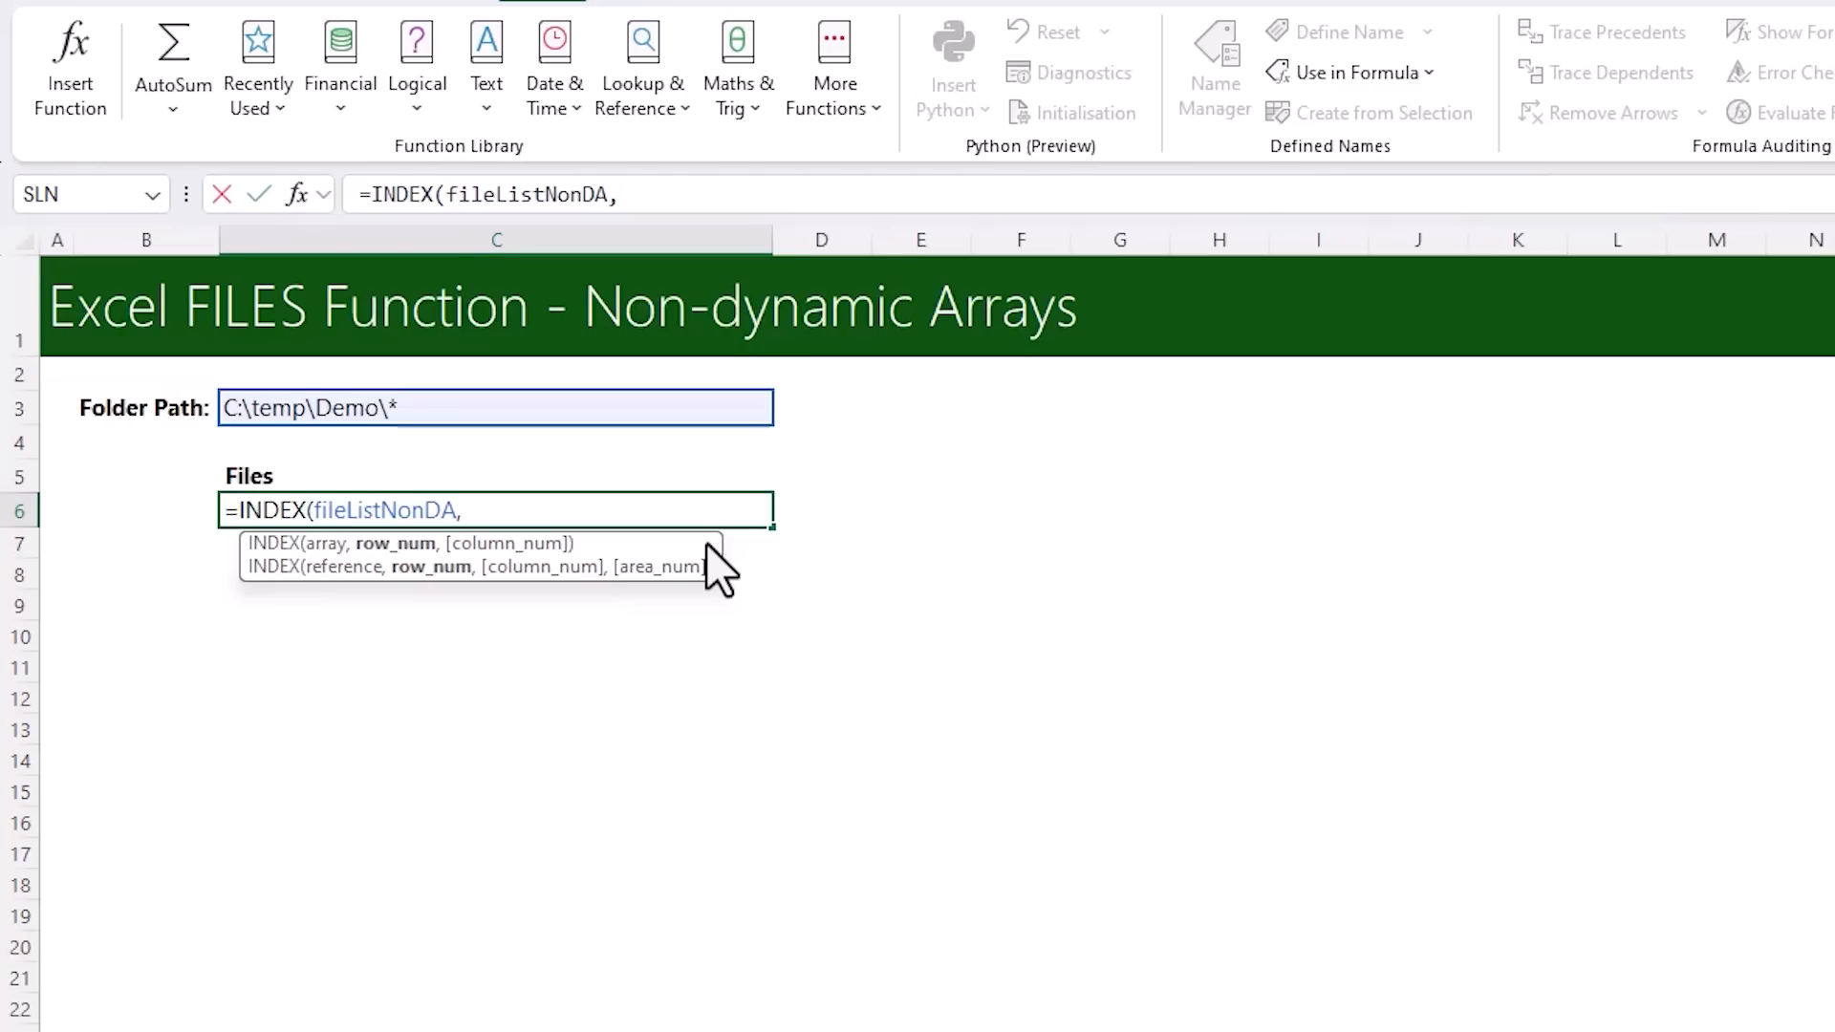
{"action": "type", "text": "ROW"}
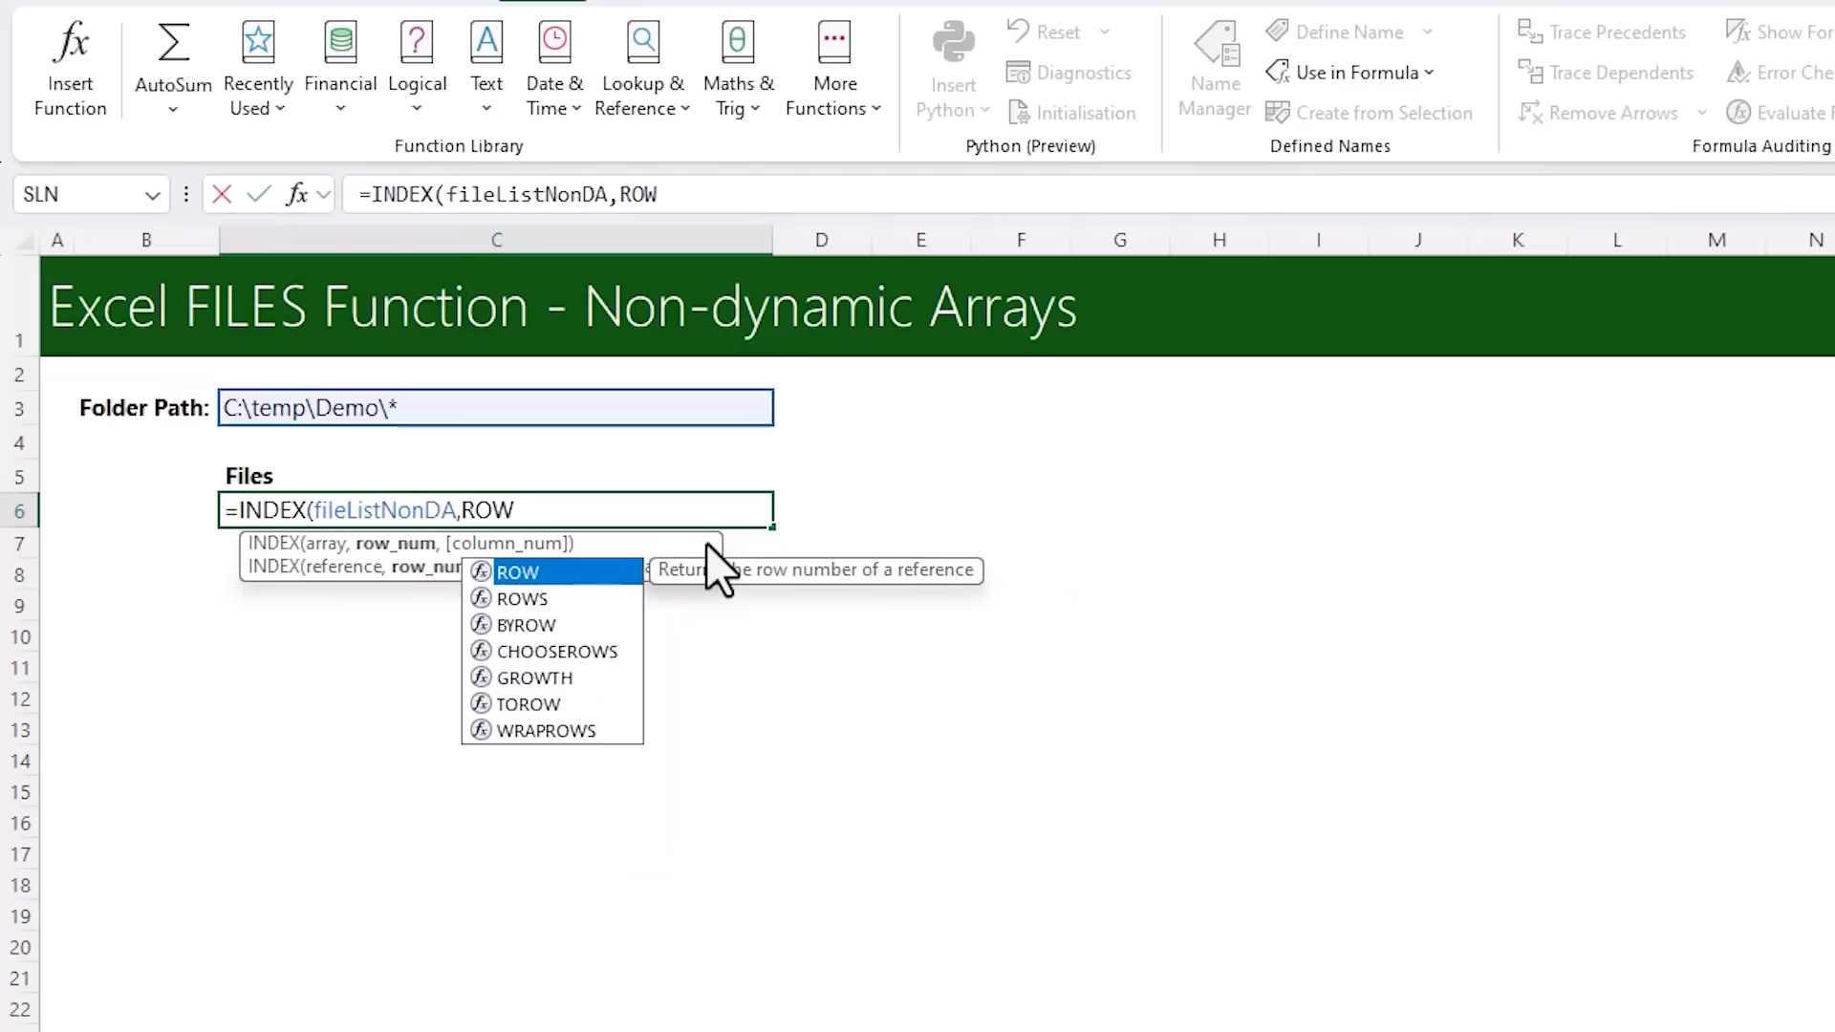
{"action": "key", "text": "Tab"}
{"action": "type", "text": "A1)"}
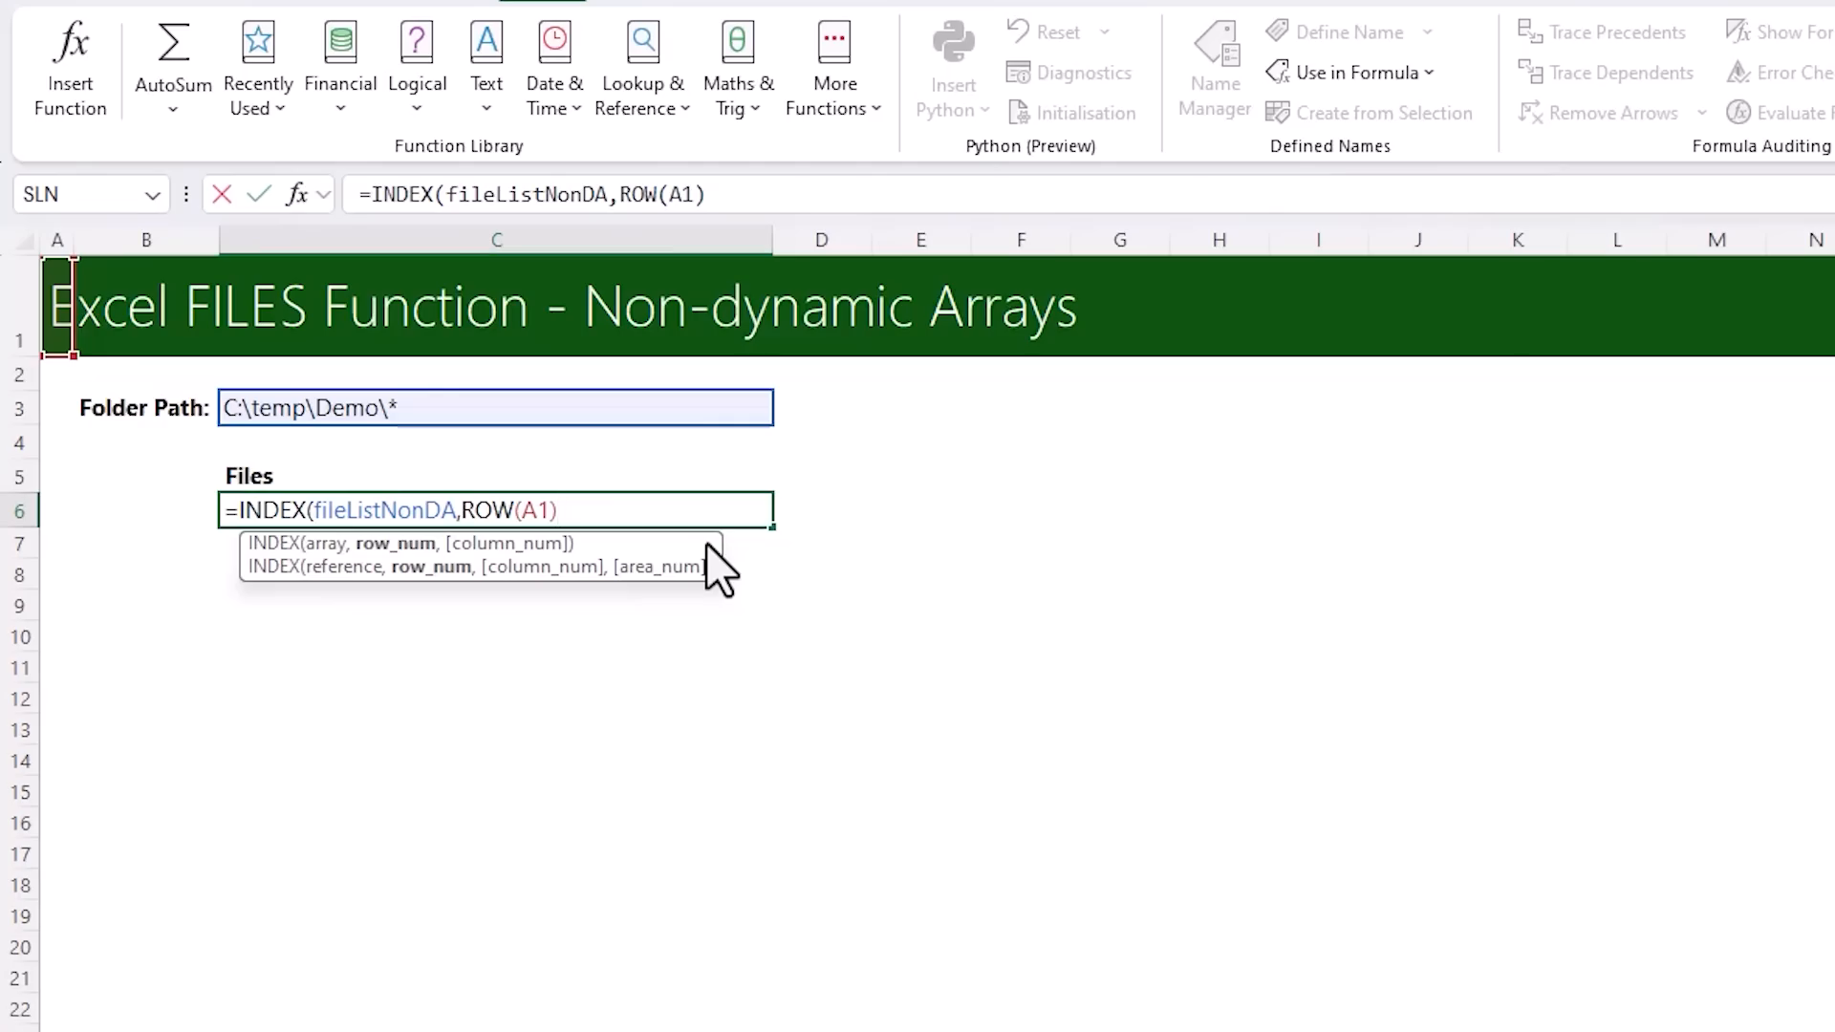
{"action": "type", "text": ")"}
{"action": "key", "text": "Return"}
{"action": "key", "text": "Up"}
{"action": "left_click_drag", "start_coordinate": [778, 529], "coordinate": [762, 957]}
Inspect the copied INDEX formulas from C7 to C10 and the error cells C18:C20
{"action": "left_click", "coordinate": [510, 574]}
{"action": "left_click", "coordinate": [538, 544]}
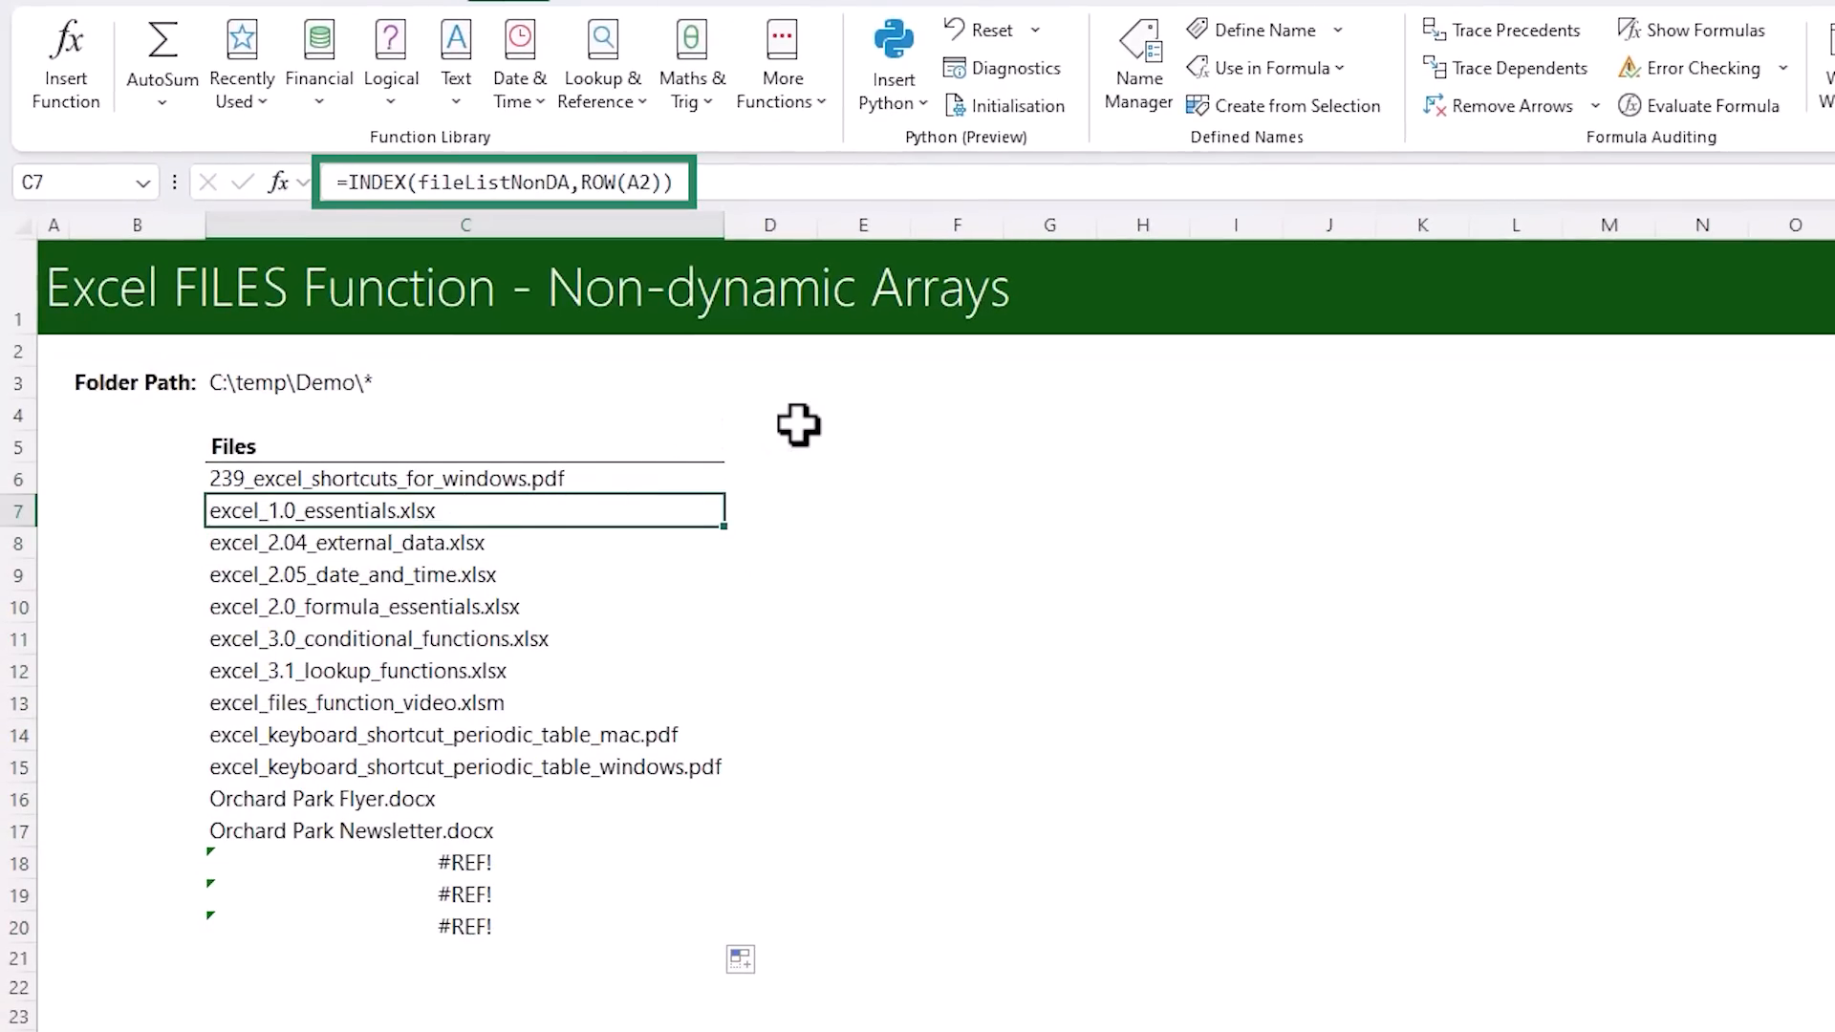
{"action": "key", "text": "Down"}
{"action": "key", "text": "Down"}
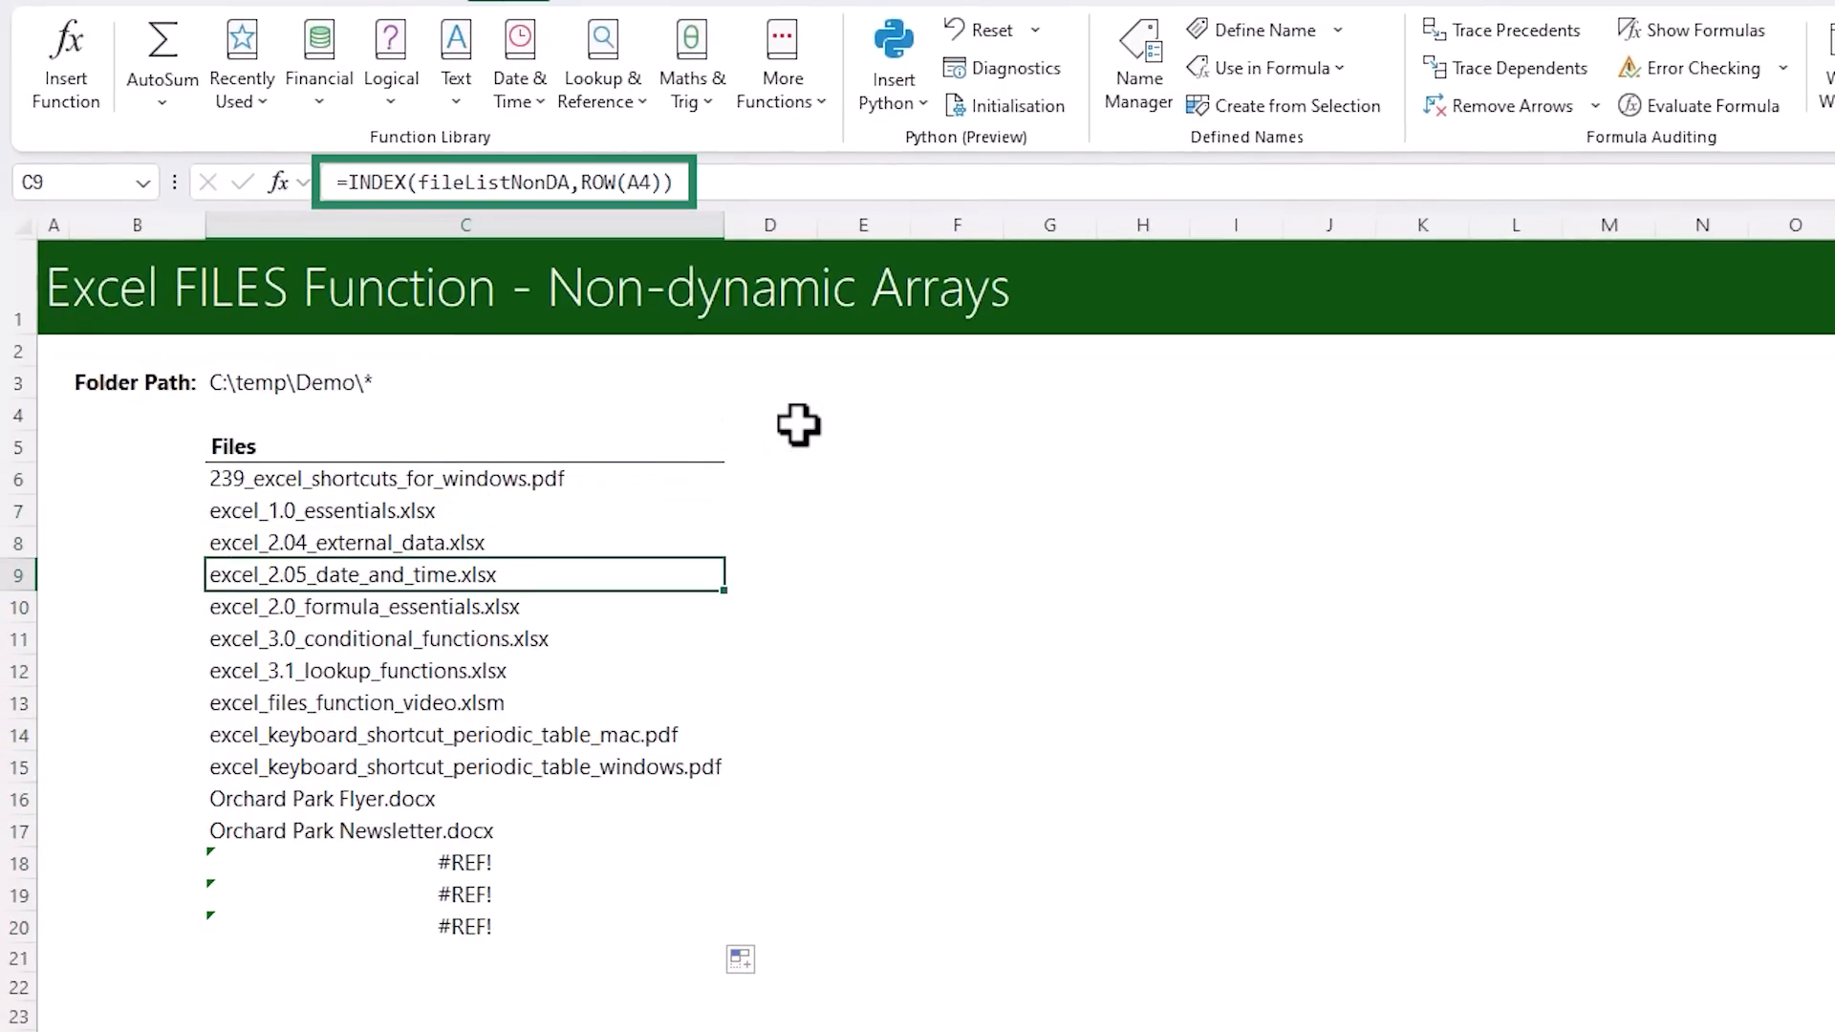
{"action": "key", "text": "Down"}
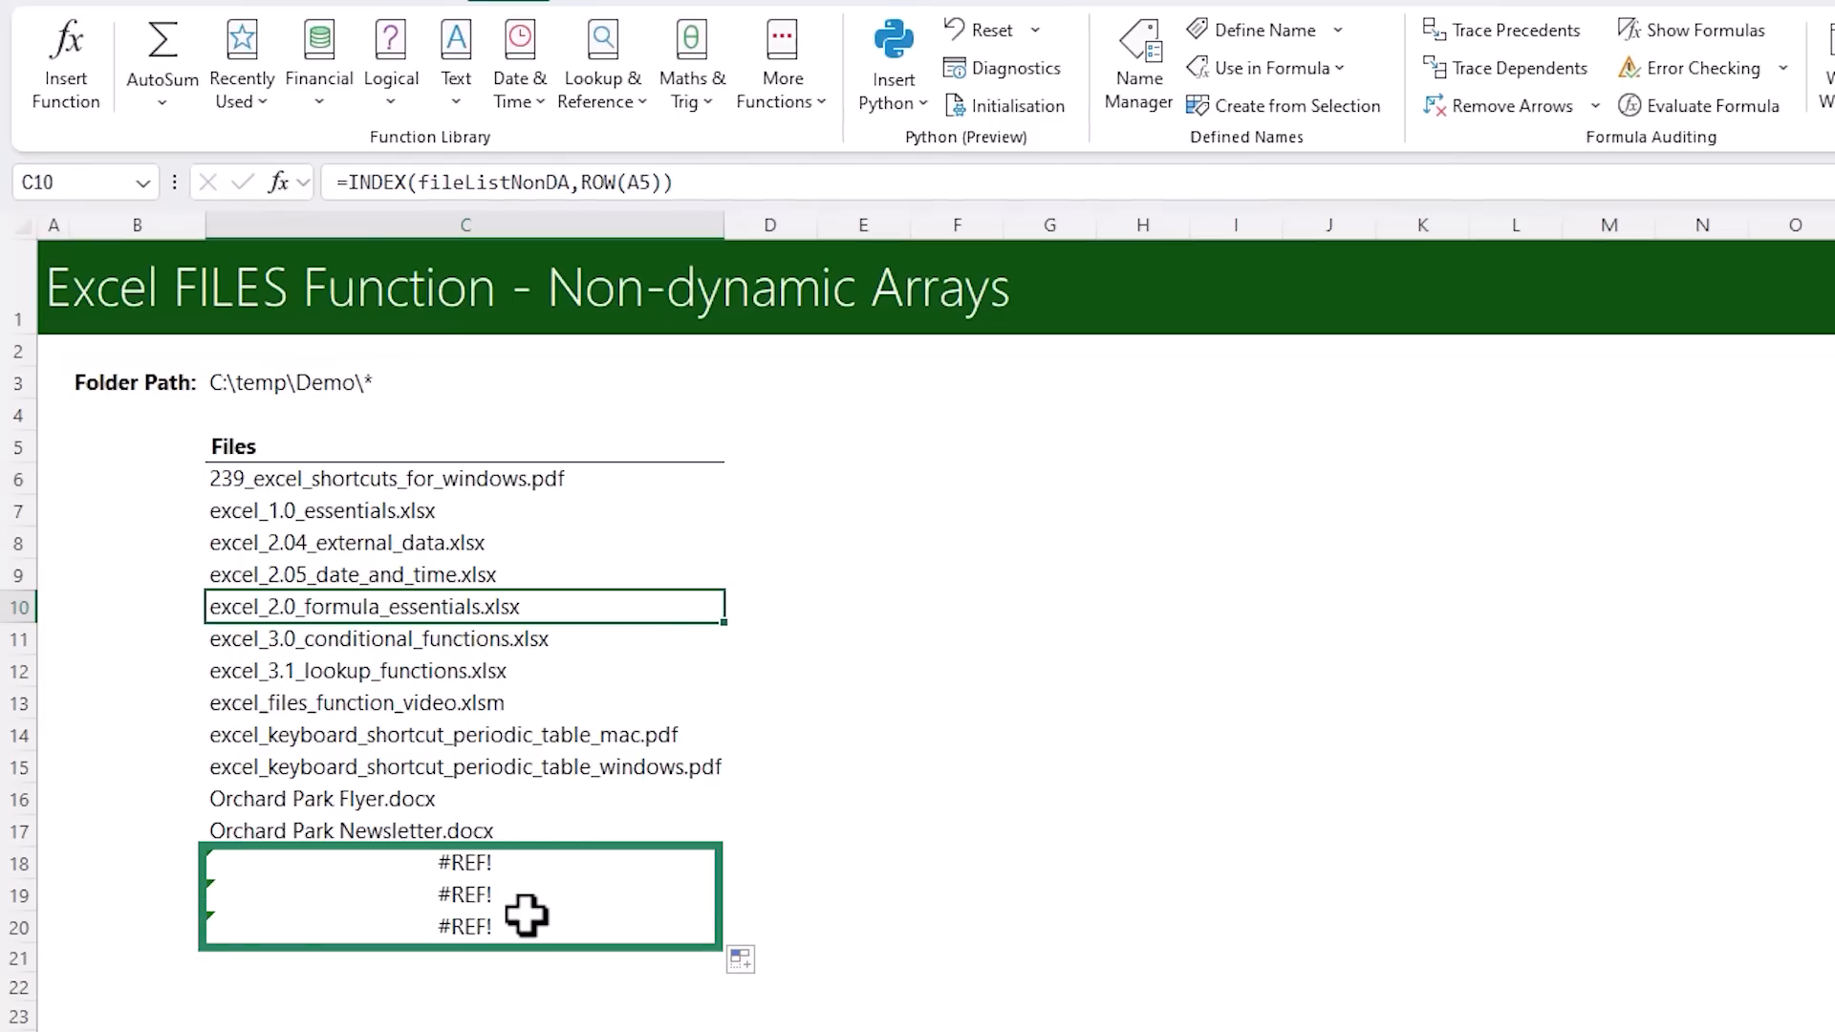
{"action": "left_click_drag", "start_coordinate": [528, 864], "coordinate": [521, 922]}
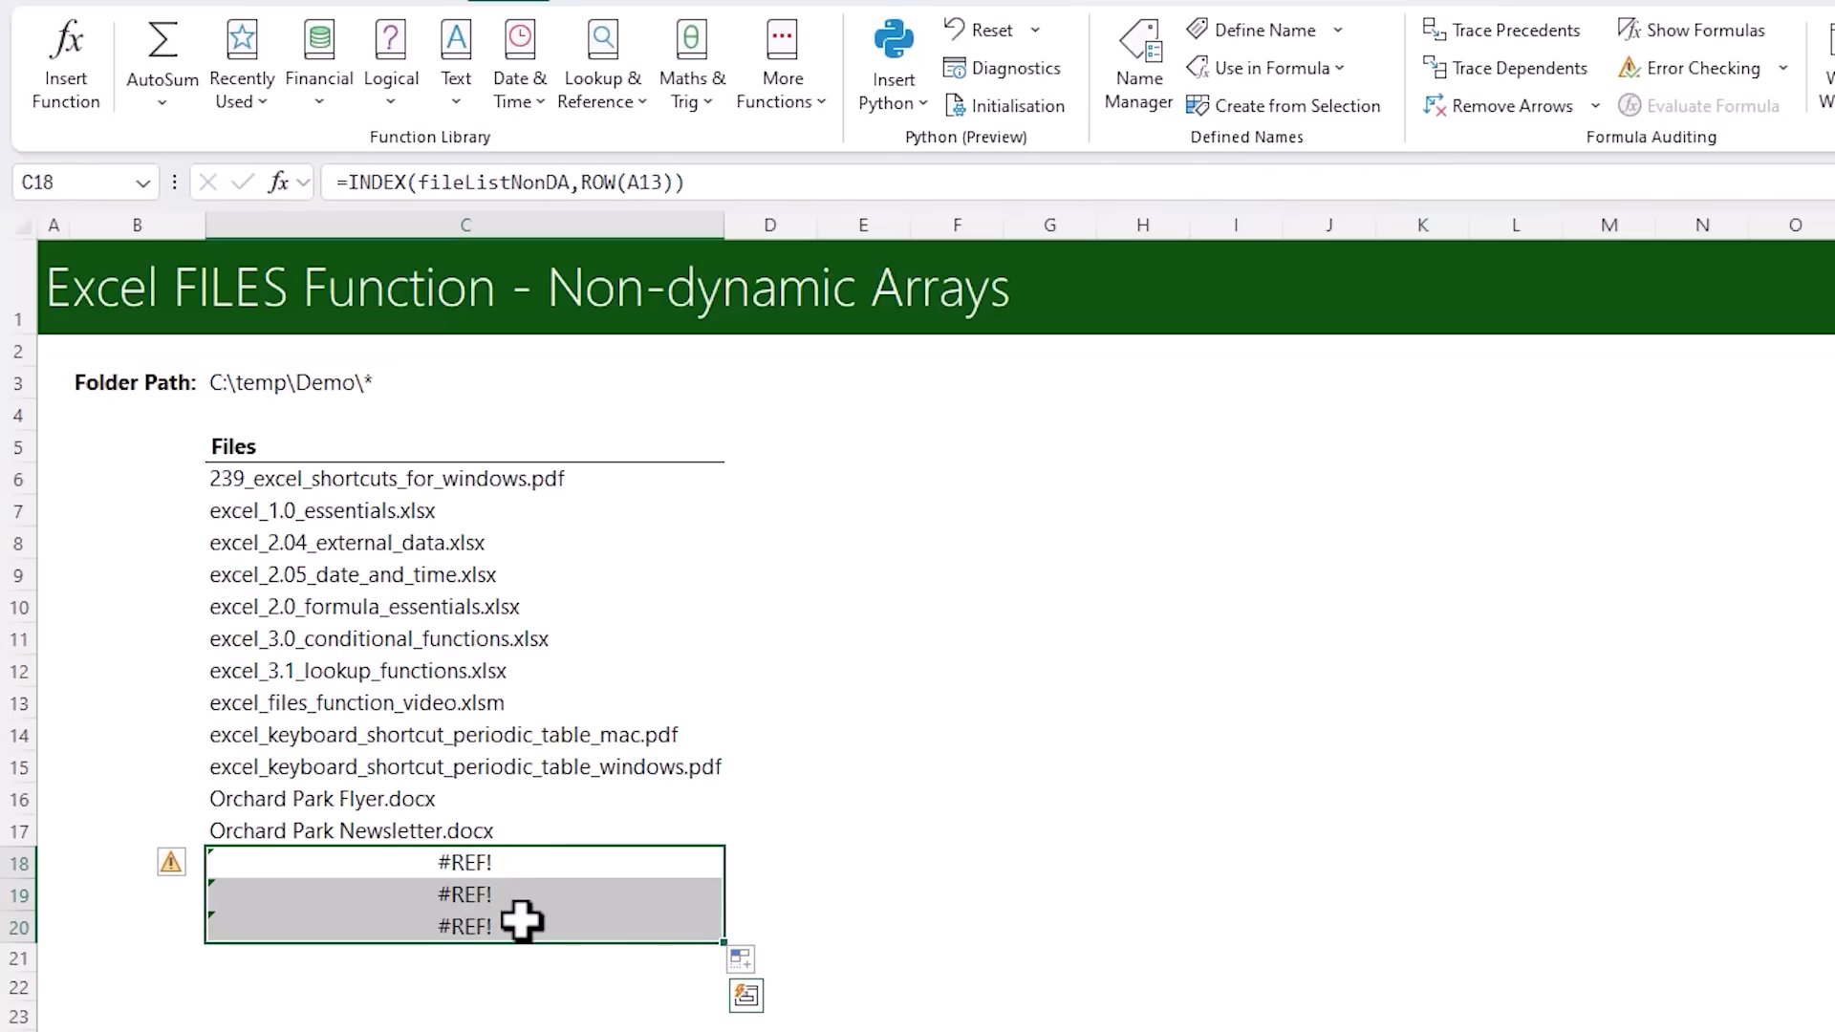
Wrap the INDEX formula in C6 in IFERROR with "" as the error value and fill it down to C20
{"action": "left_click", "coordinate": [365, 479]}
{"action": "left_click", "coordinate": [354, 183]}
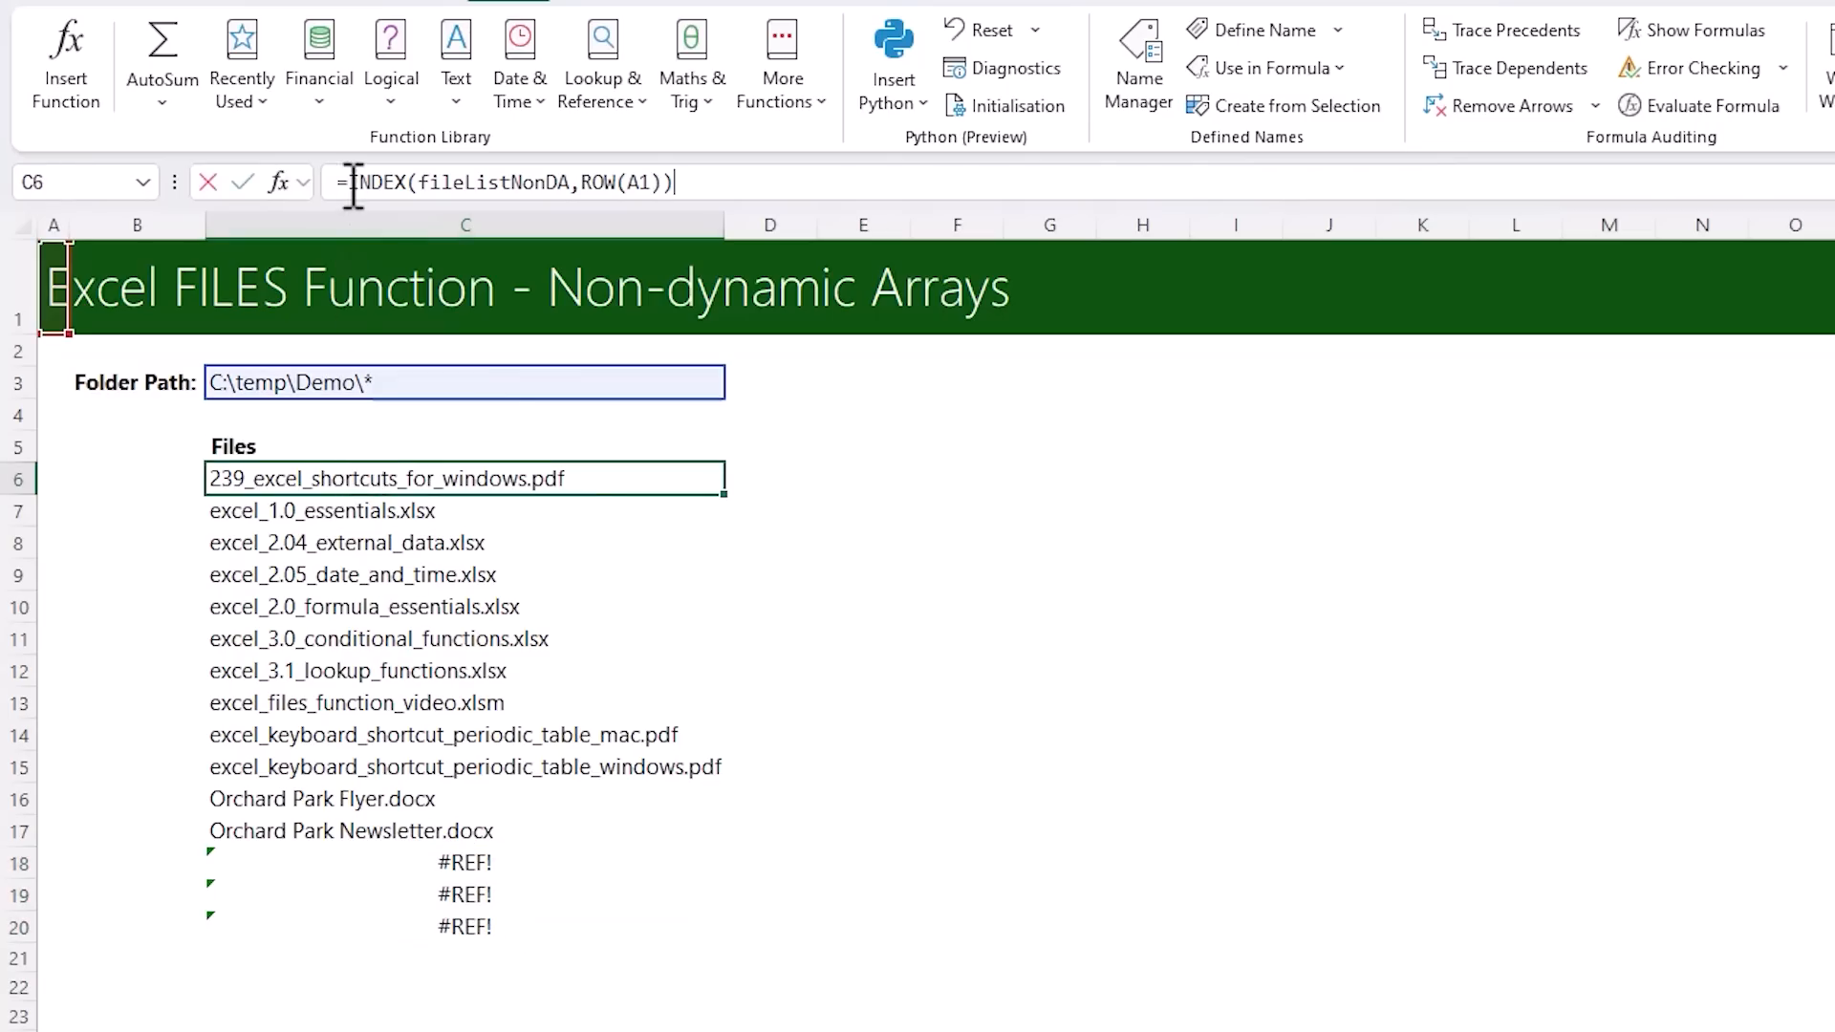
{"action": "type", "text": "IFERROR("}
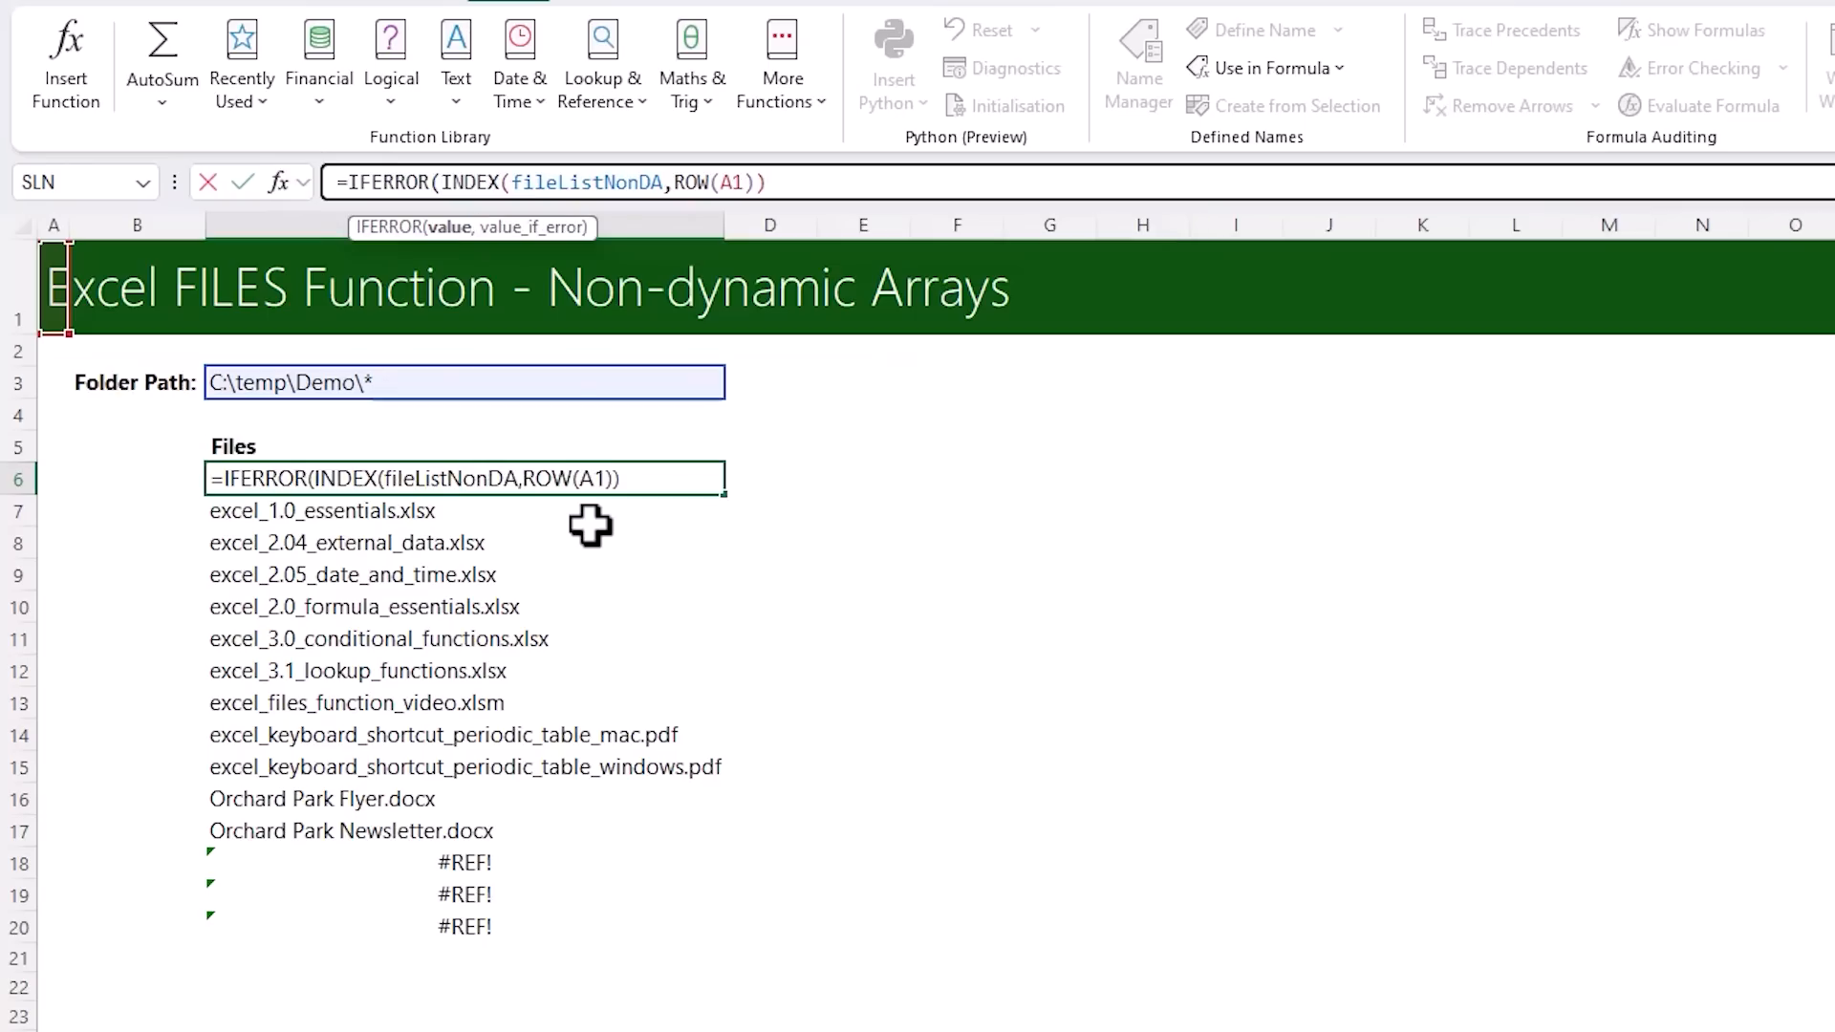
{"action": "type", "text": ",\"\")"}
{"action": "key", "text": "ctrl+Return"}
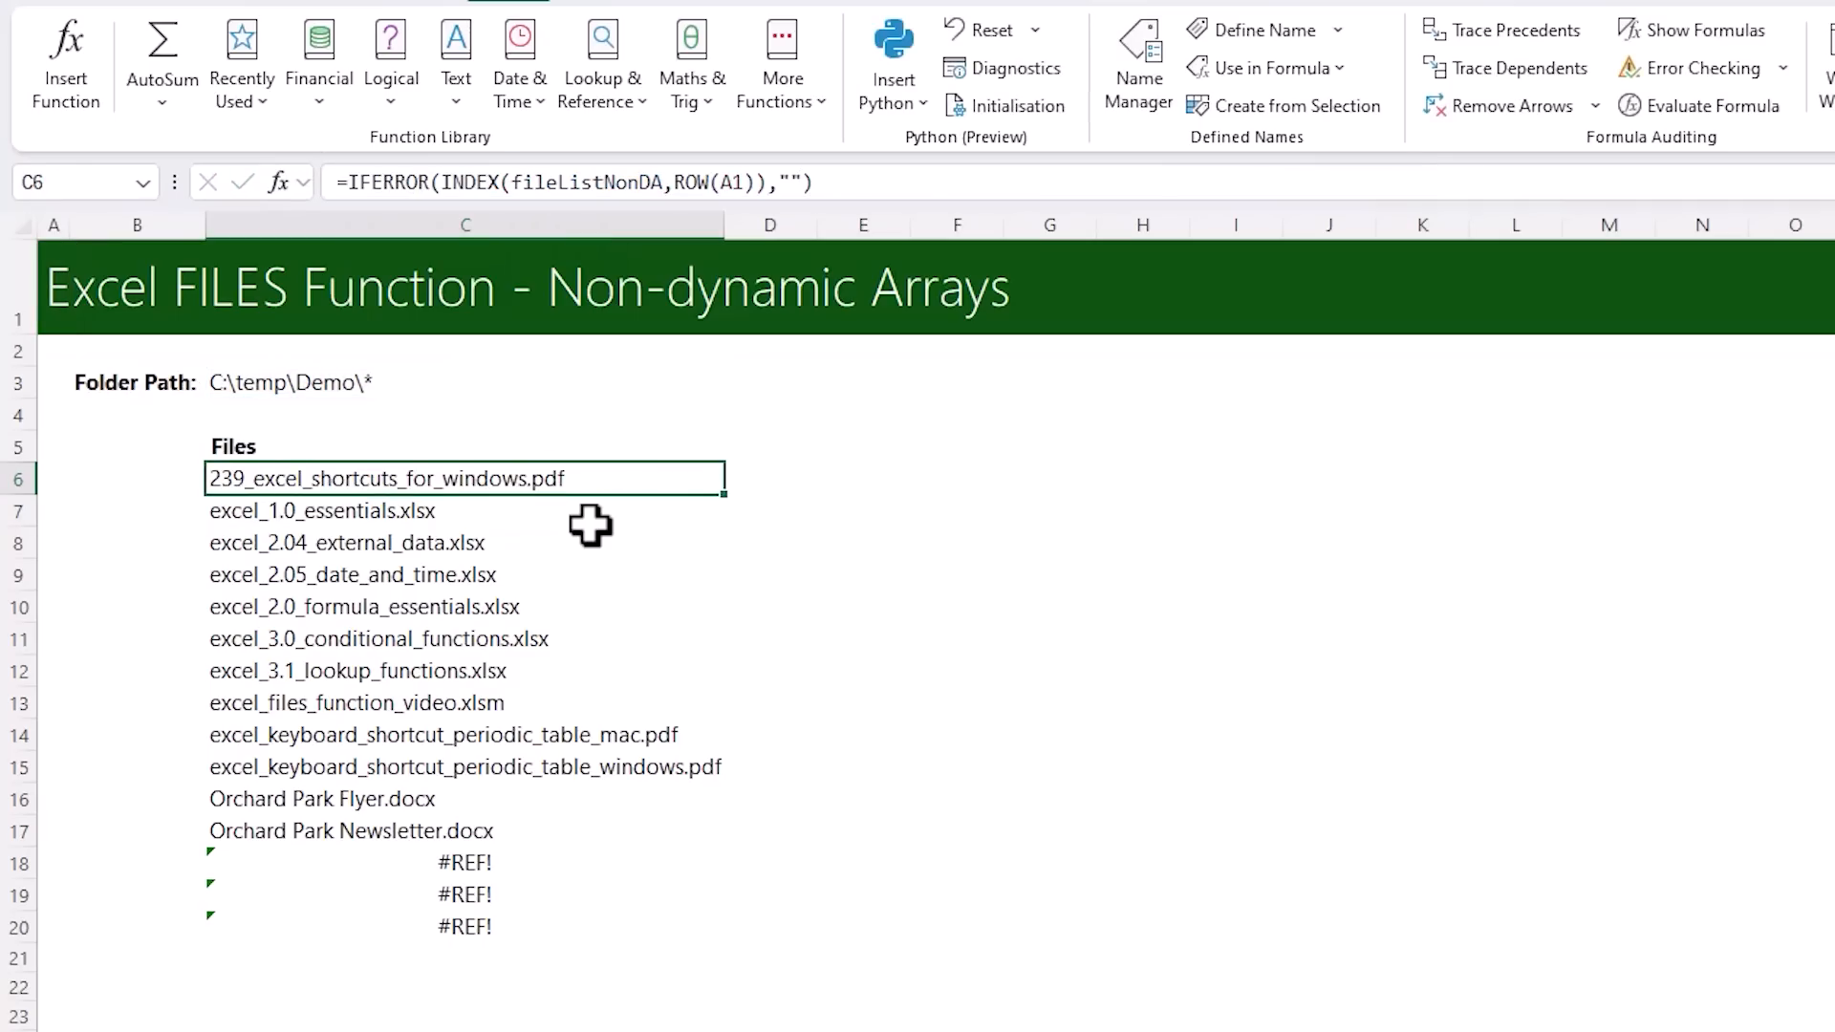
{"action": "double_click", "coordinate": [726, 494]}
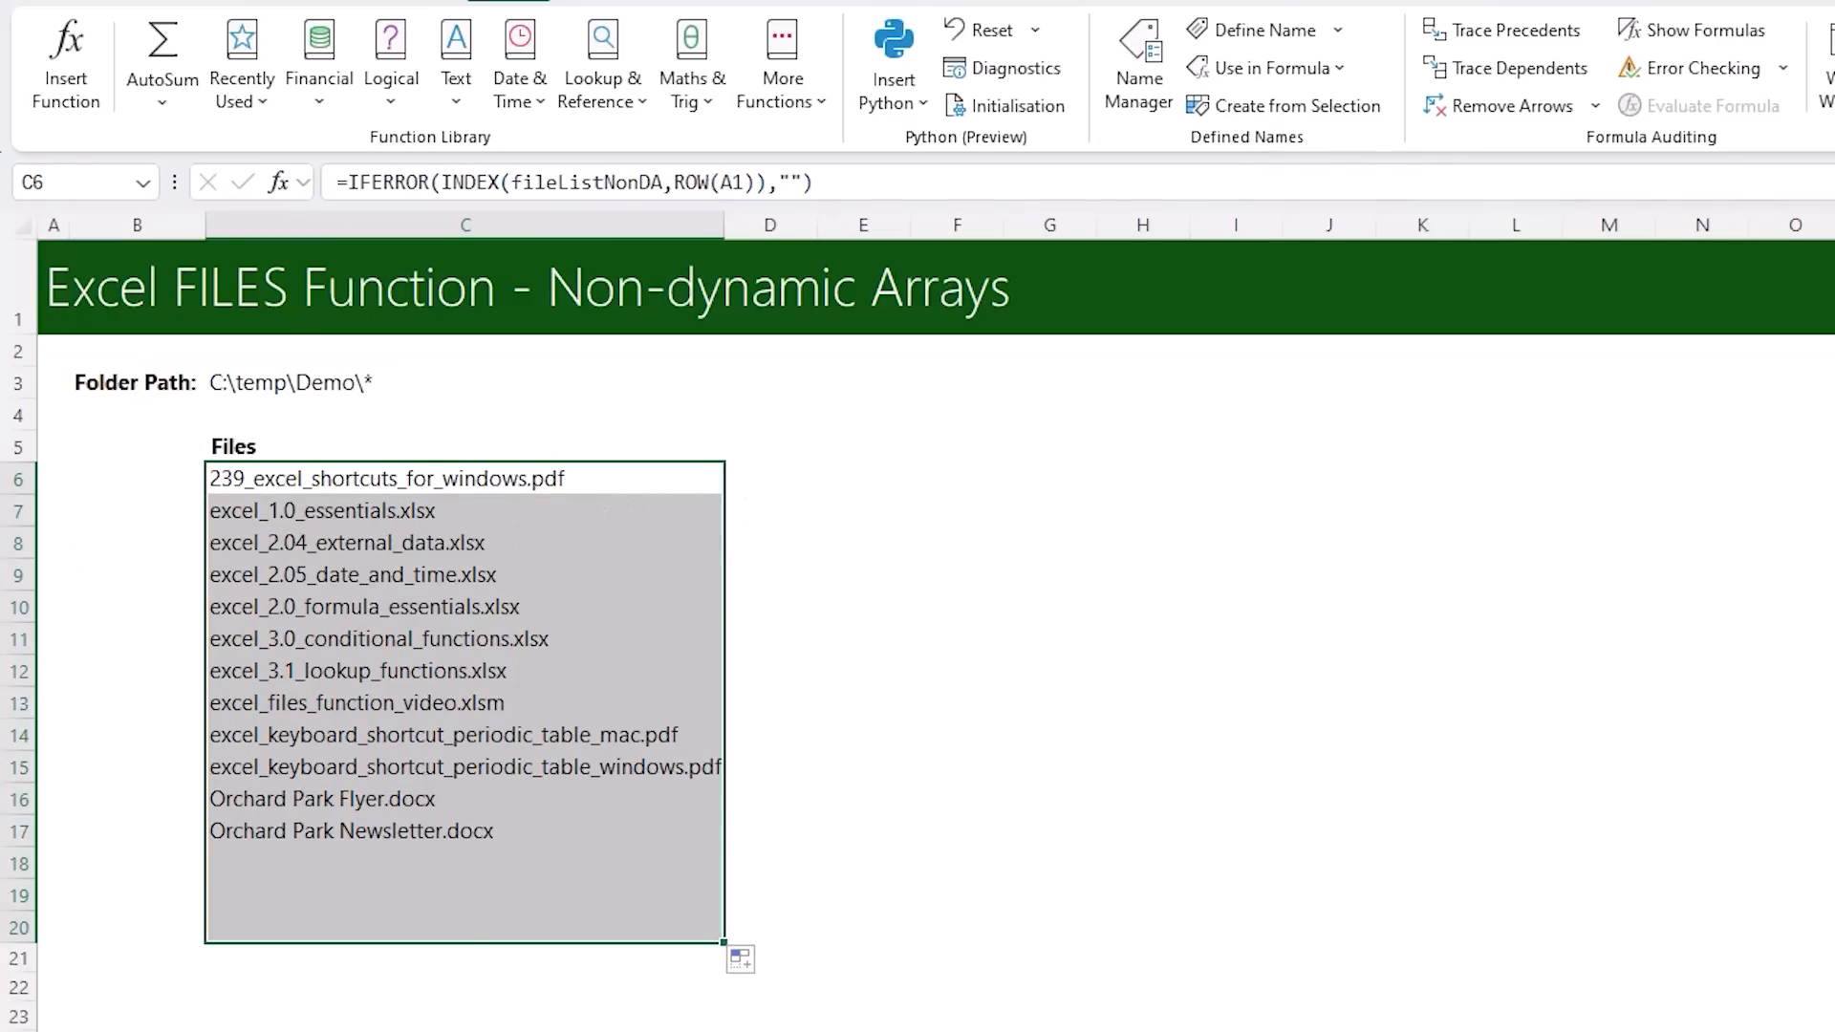
{"action": "key", "text": "Up"}
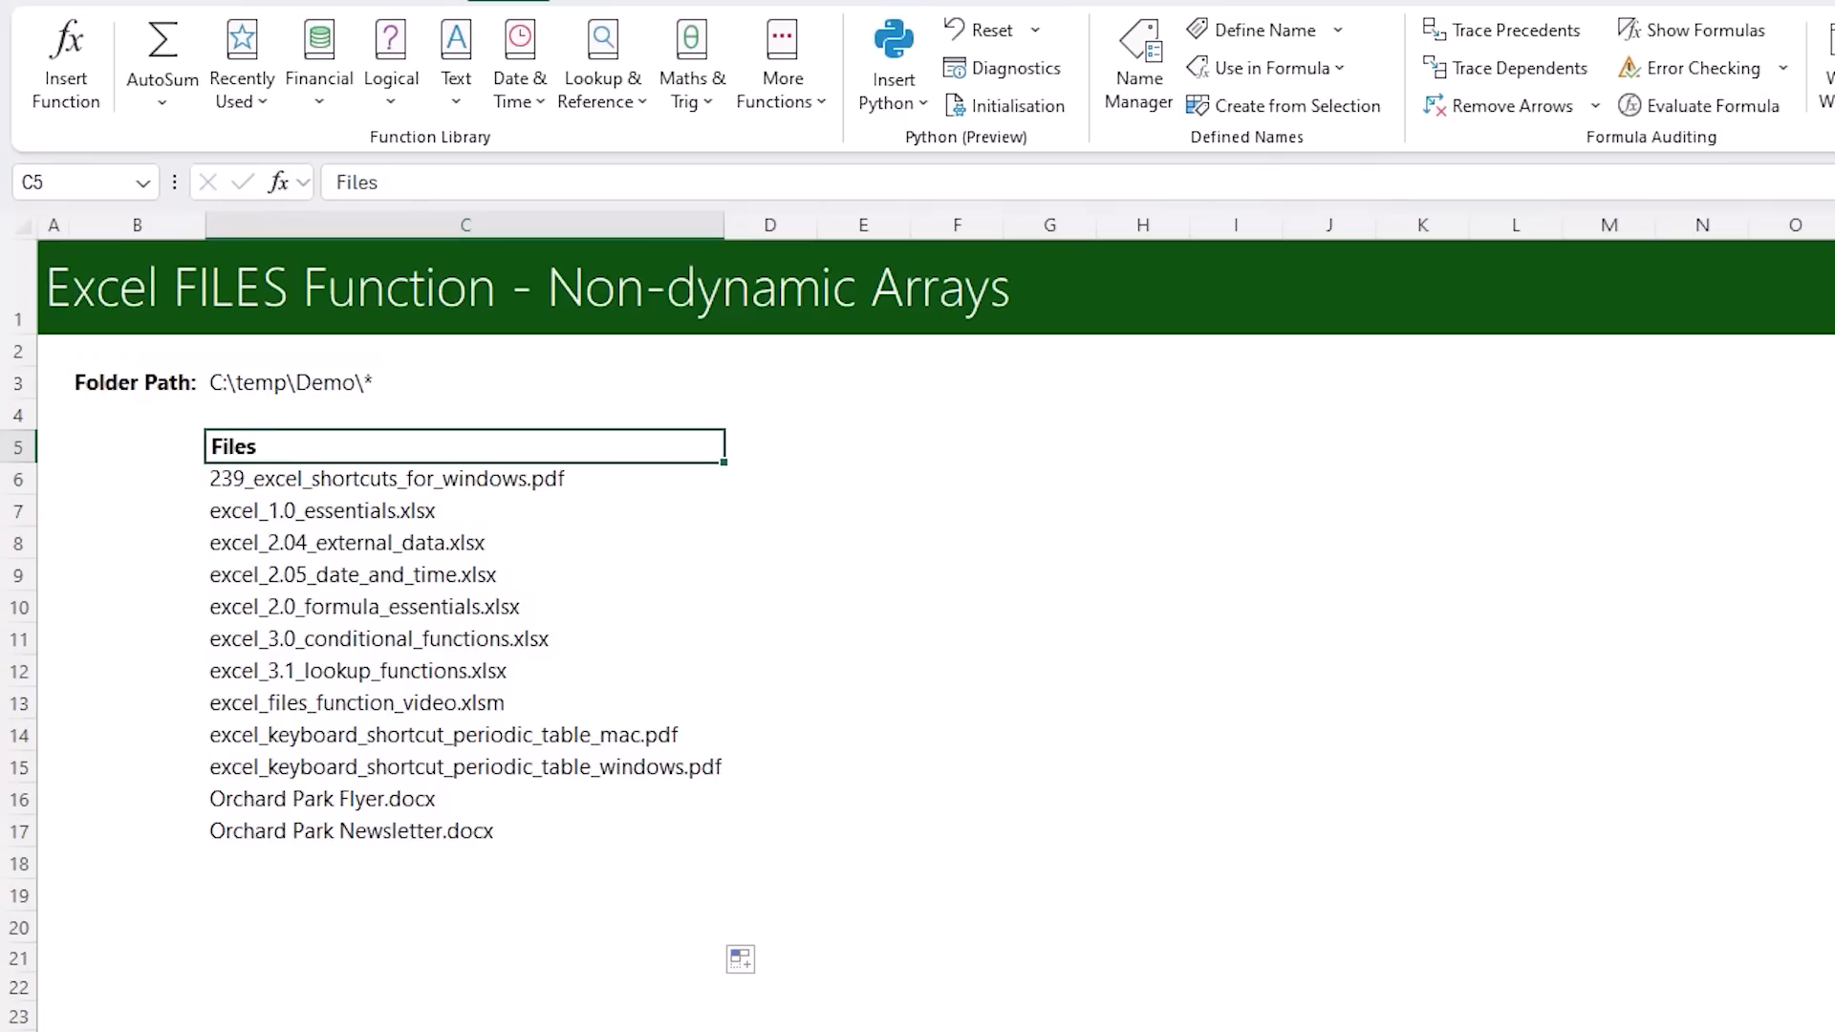
Insert HYPERLINK( before INDEX in the C6 formula and preview what its link_location argument evaluates to
{"action": "left_click", "coordinate": [468, 473]}
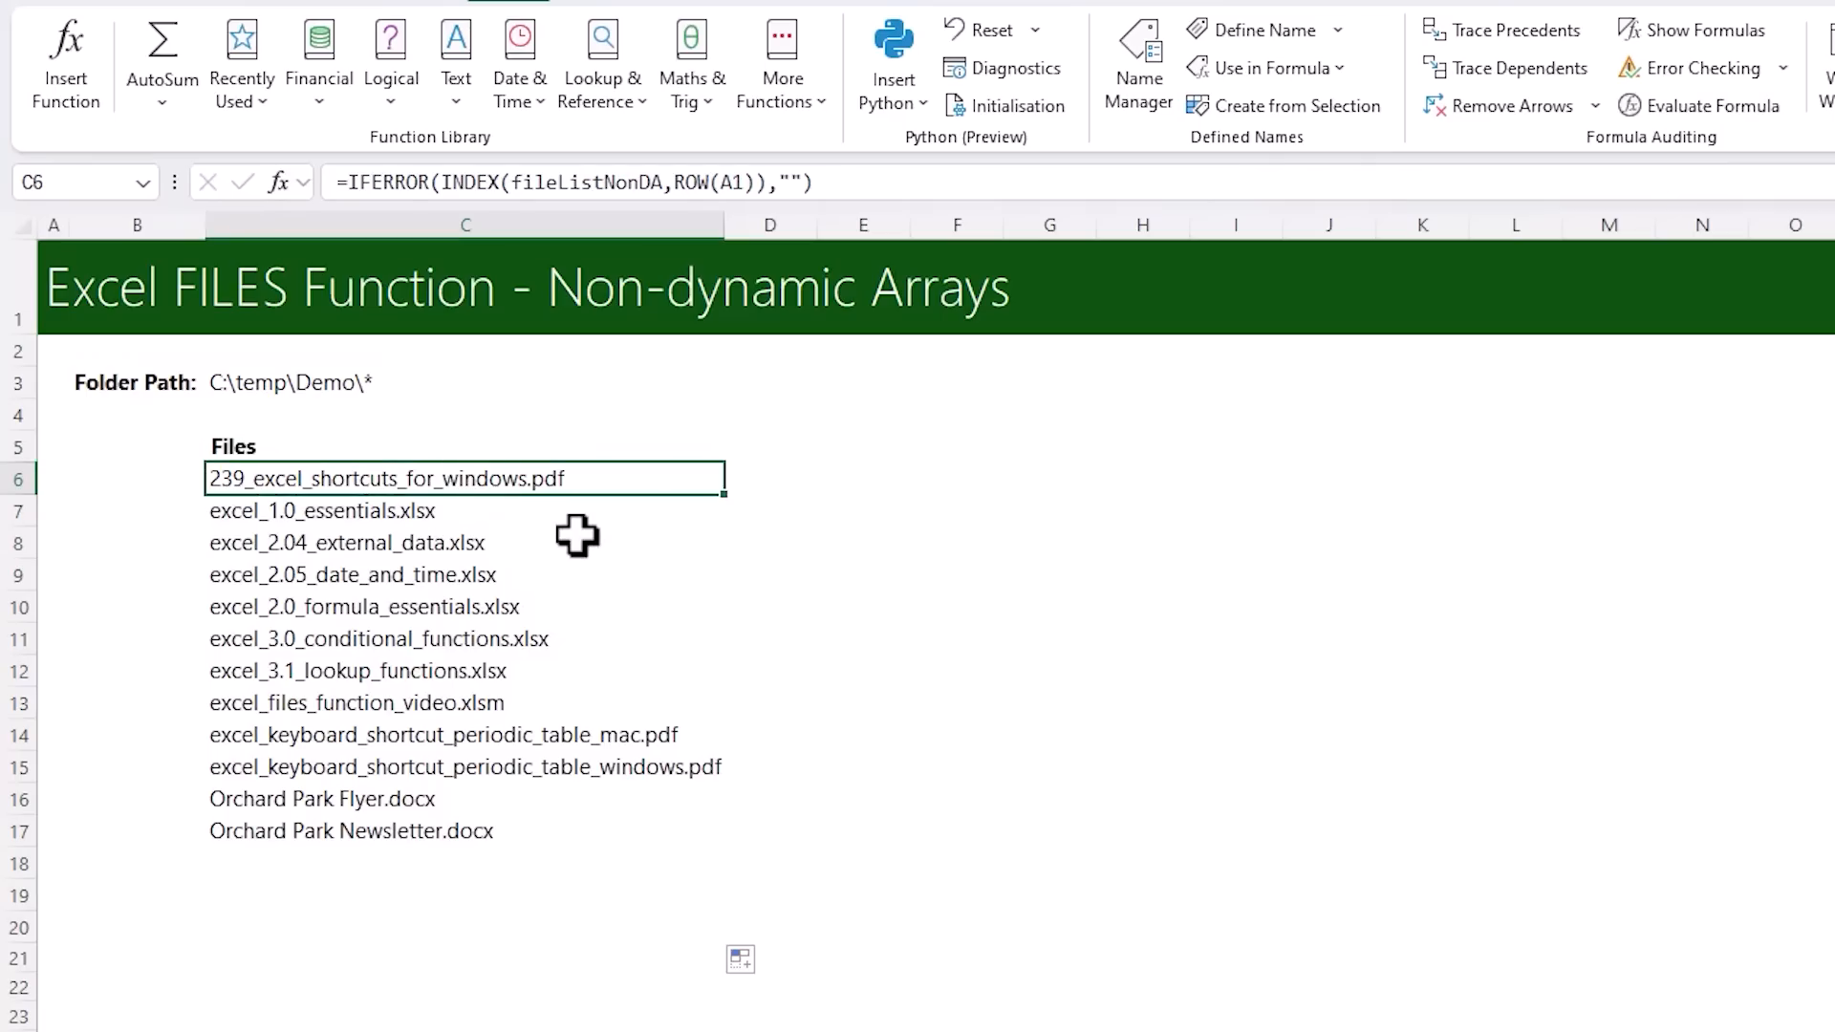
{"action": "left_click", "coordinate": [441, 181]}
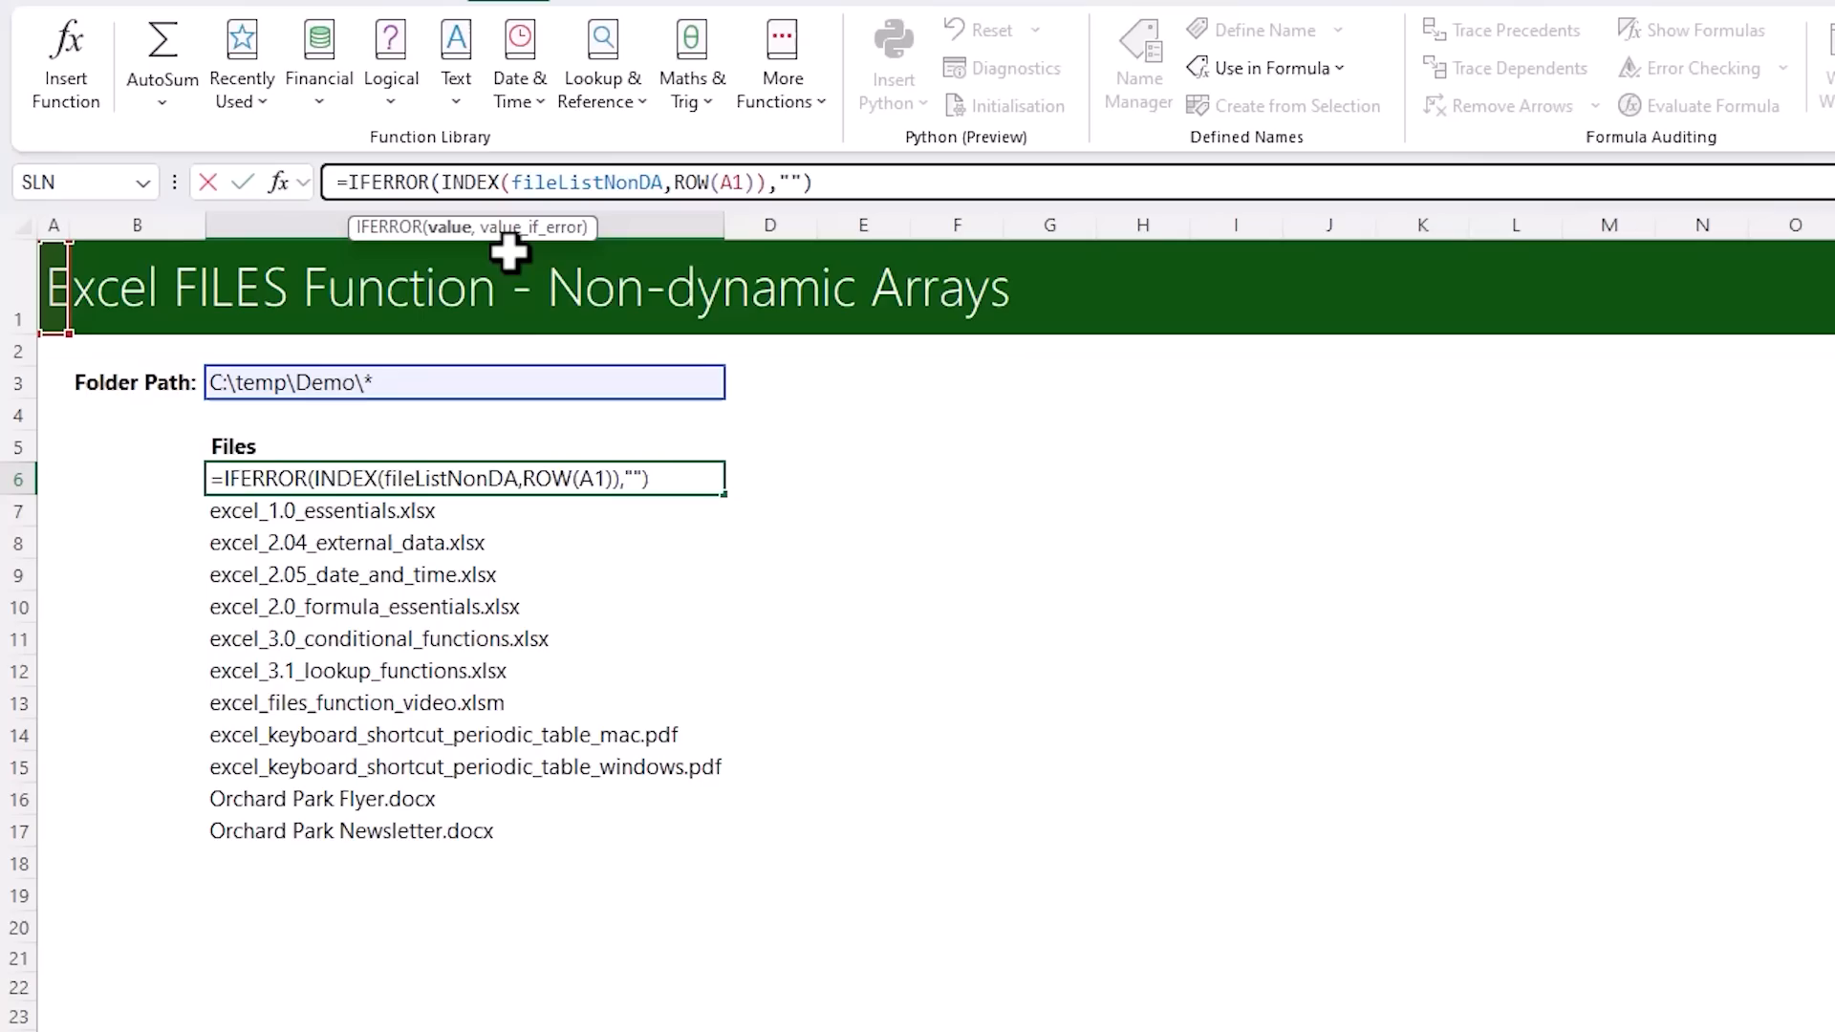
{"action": "type", "text": "HYPER"}
{"action": "key", "text": "Tab"}
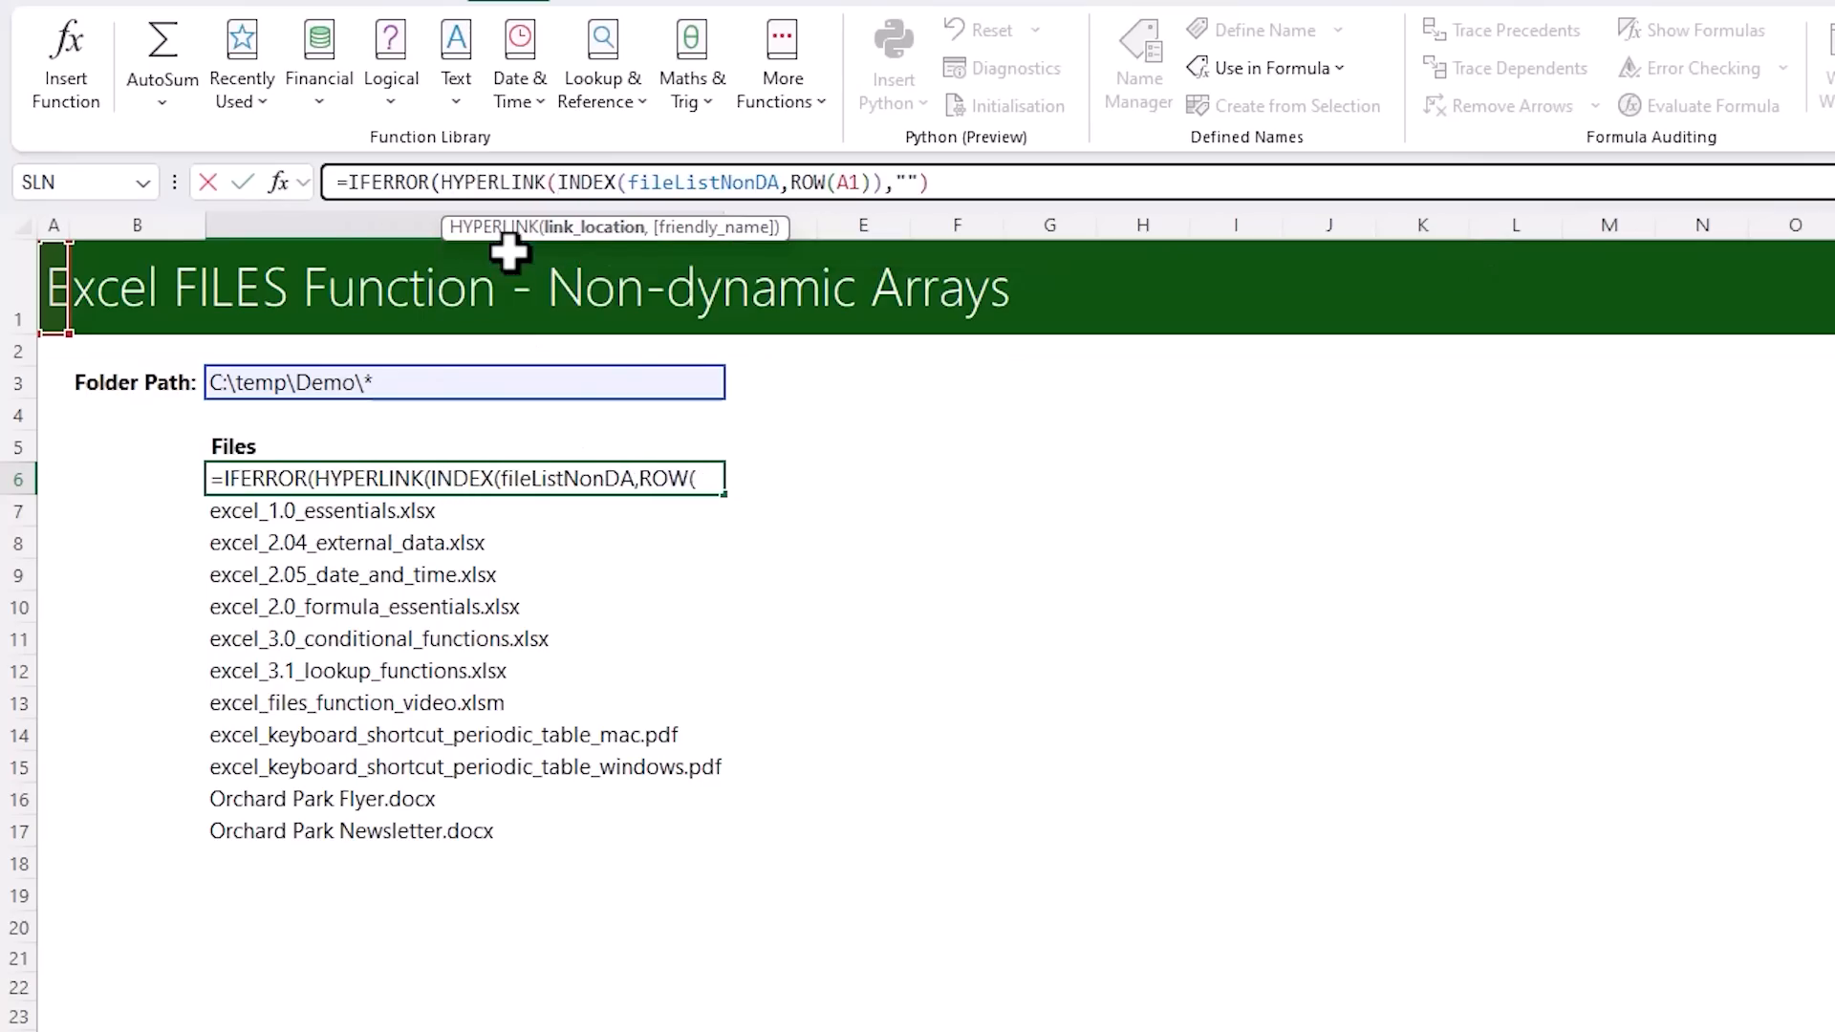
{"action": "left_click", "coordinate": [562, 228]}
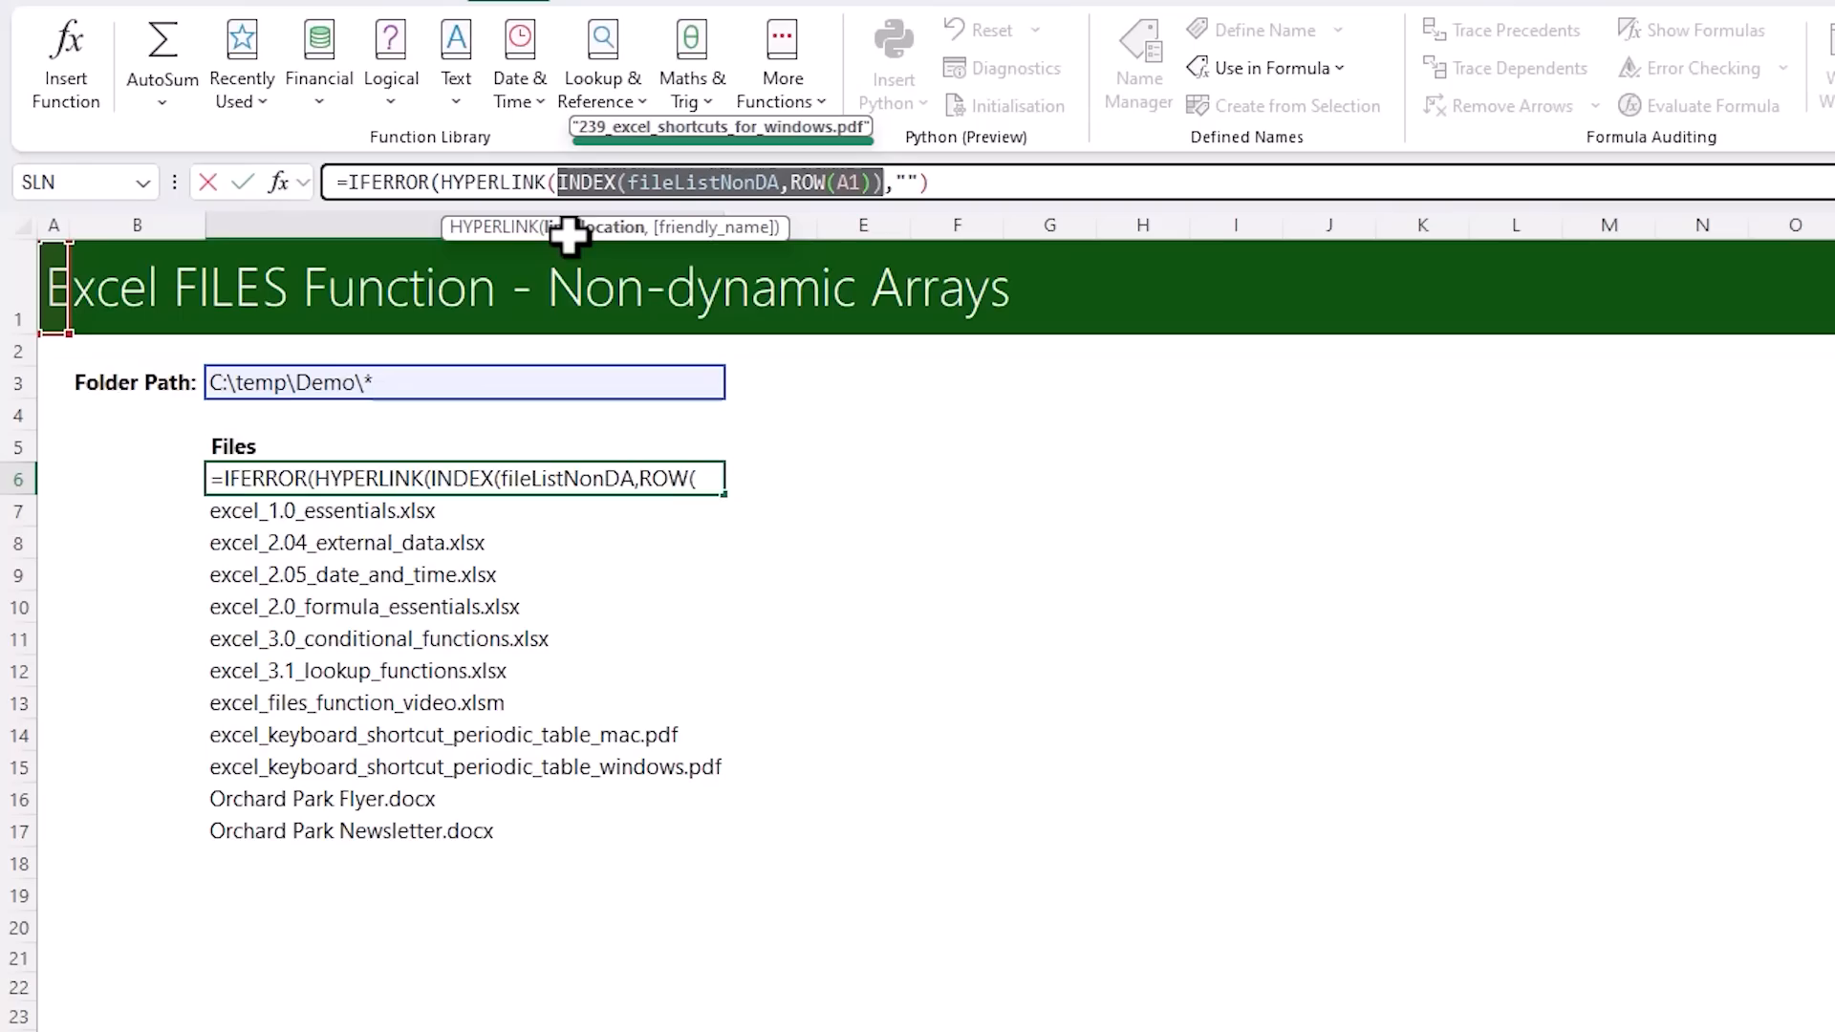
{"action": "left_click", "coordinate": [560, 187]}
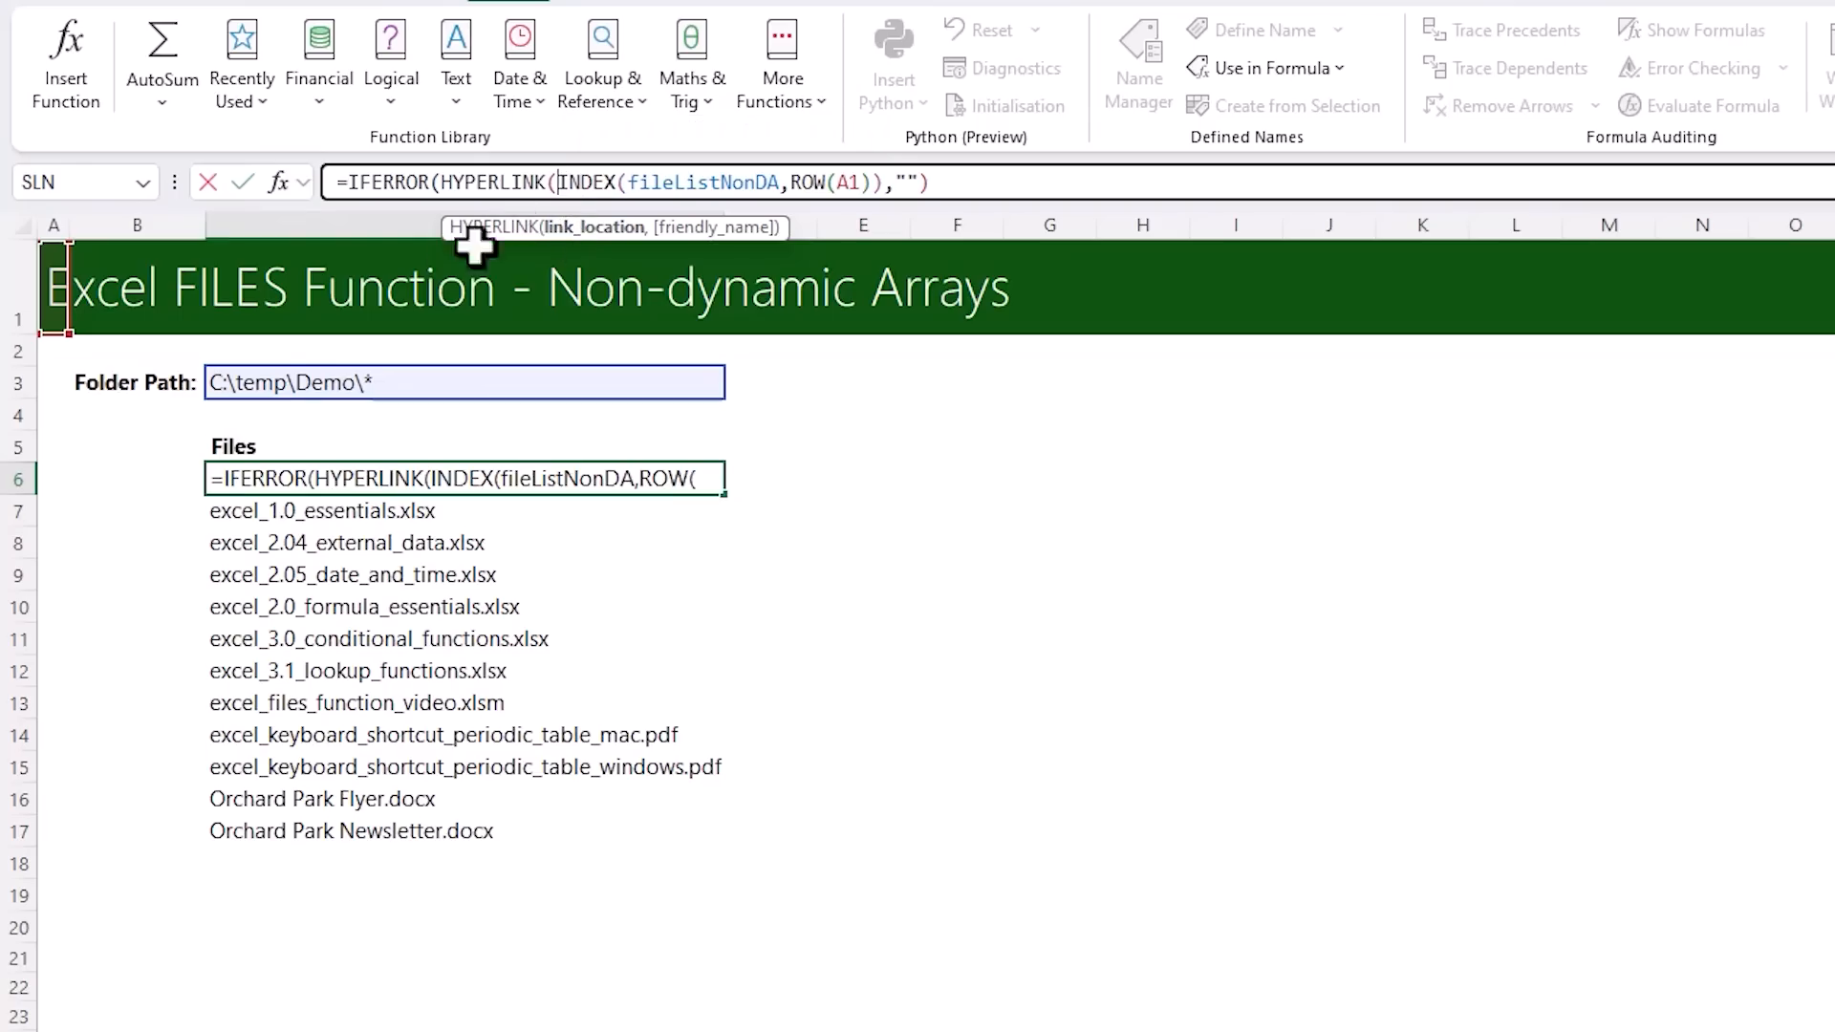
{"action": "left_click", "coordinate": [295, 383]}
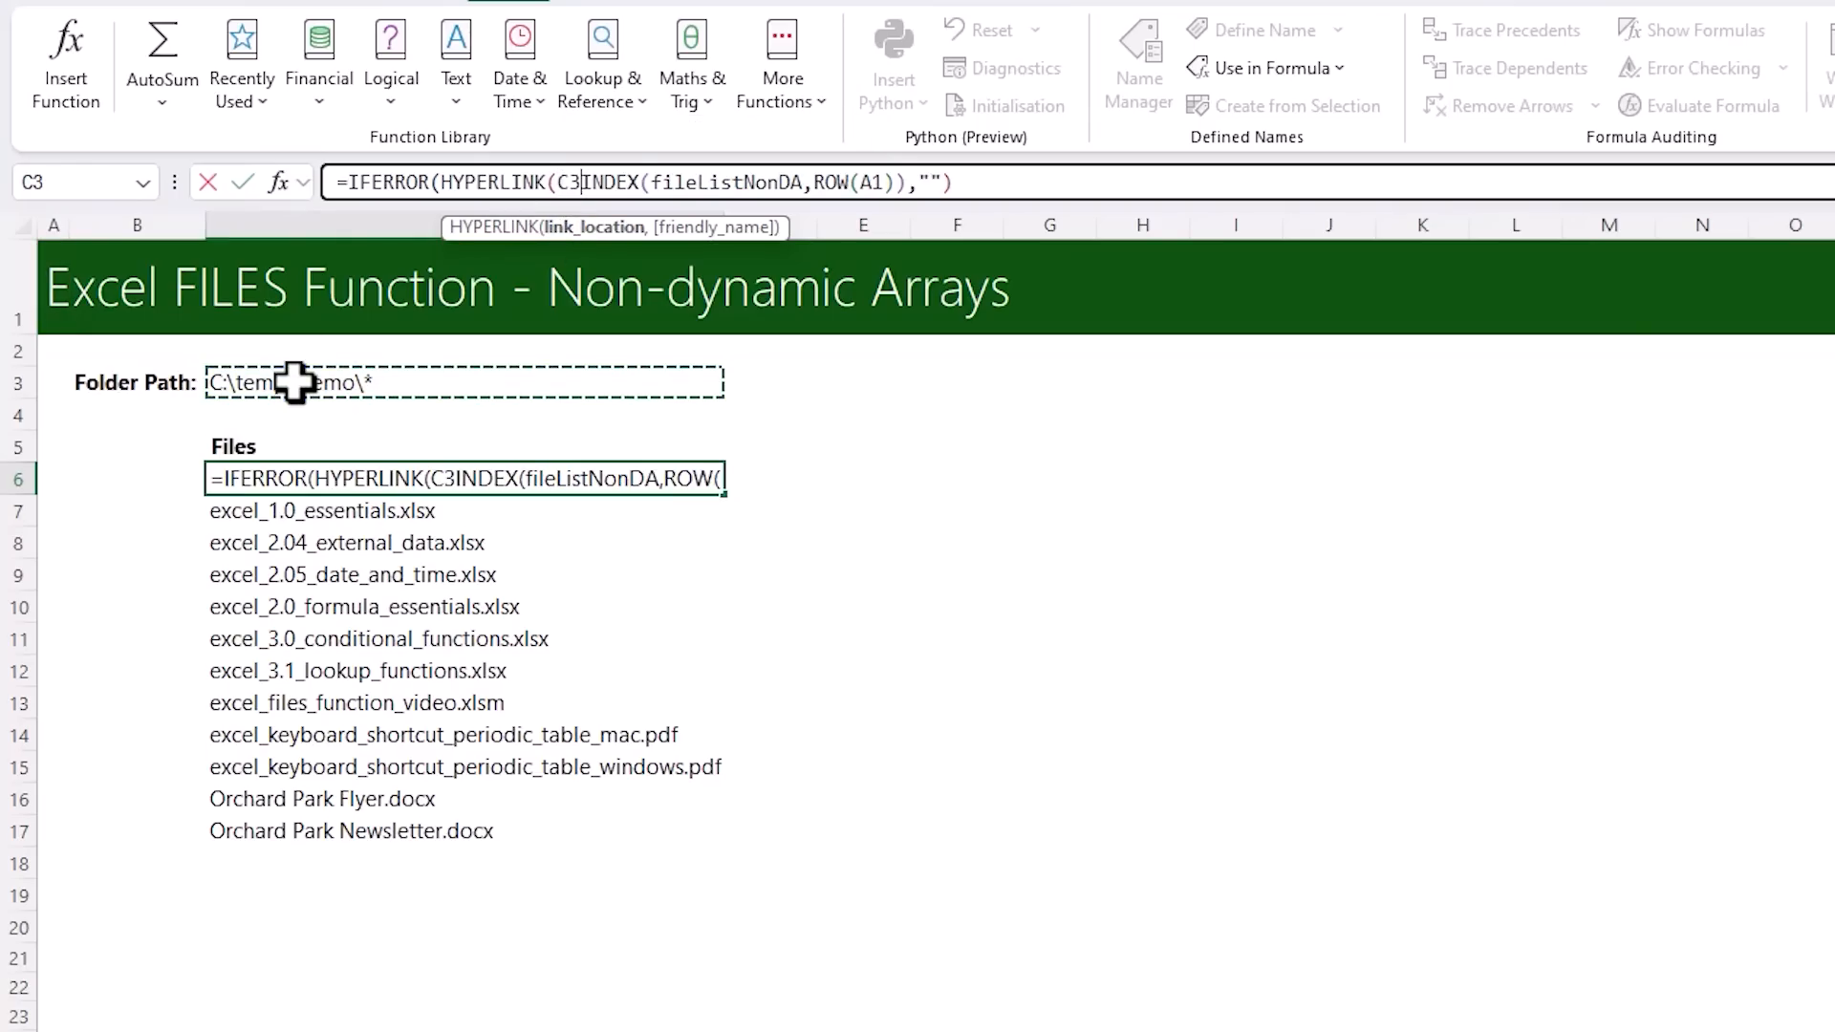
{"action": "key", "text": "BackSpace"}
{"action": "key", "text": "BackSpace"}
Put LEFT($C$3,LEN($C$3)-1)& before INDEX in the C6 HYPERLINK's link location and preview the resulting path
{"action": "type", "text": "LEF"}
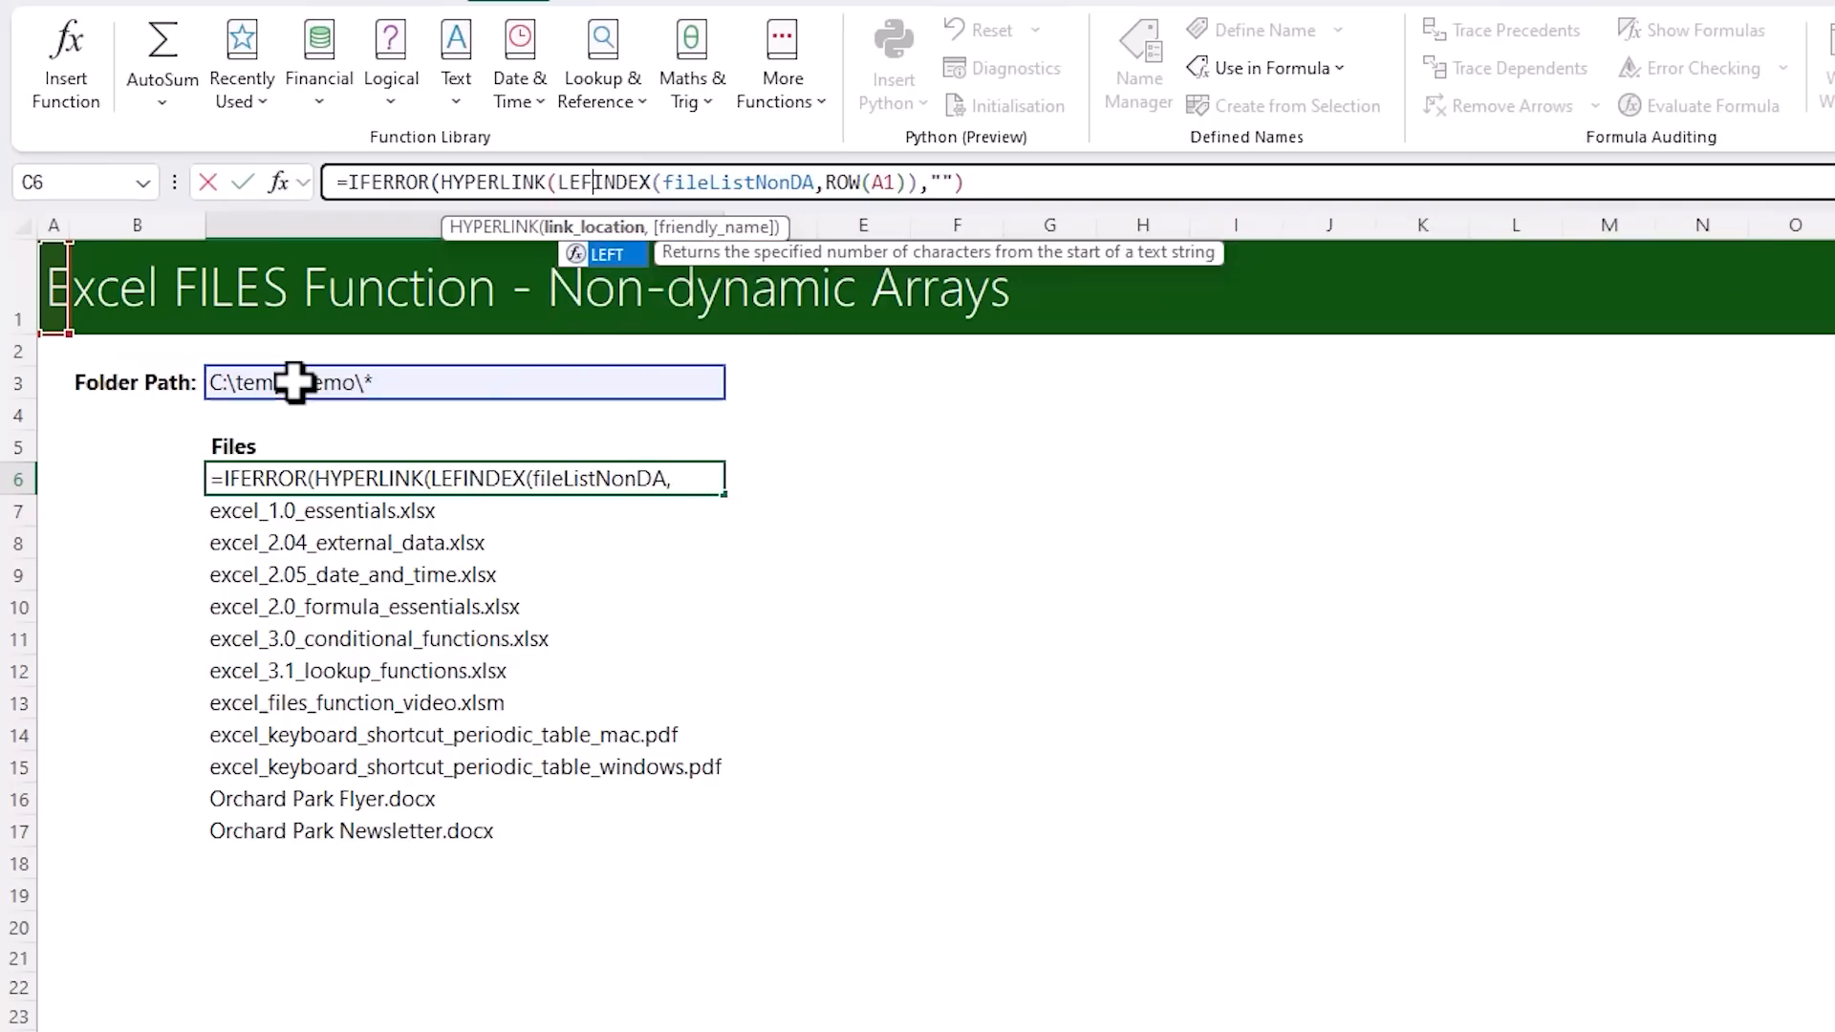
{"action": "type", "text": "T("}
{"action": "left_click", "coordinate": [294, 383]}
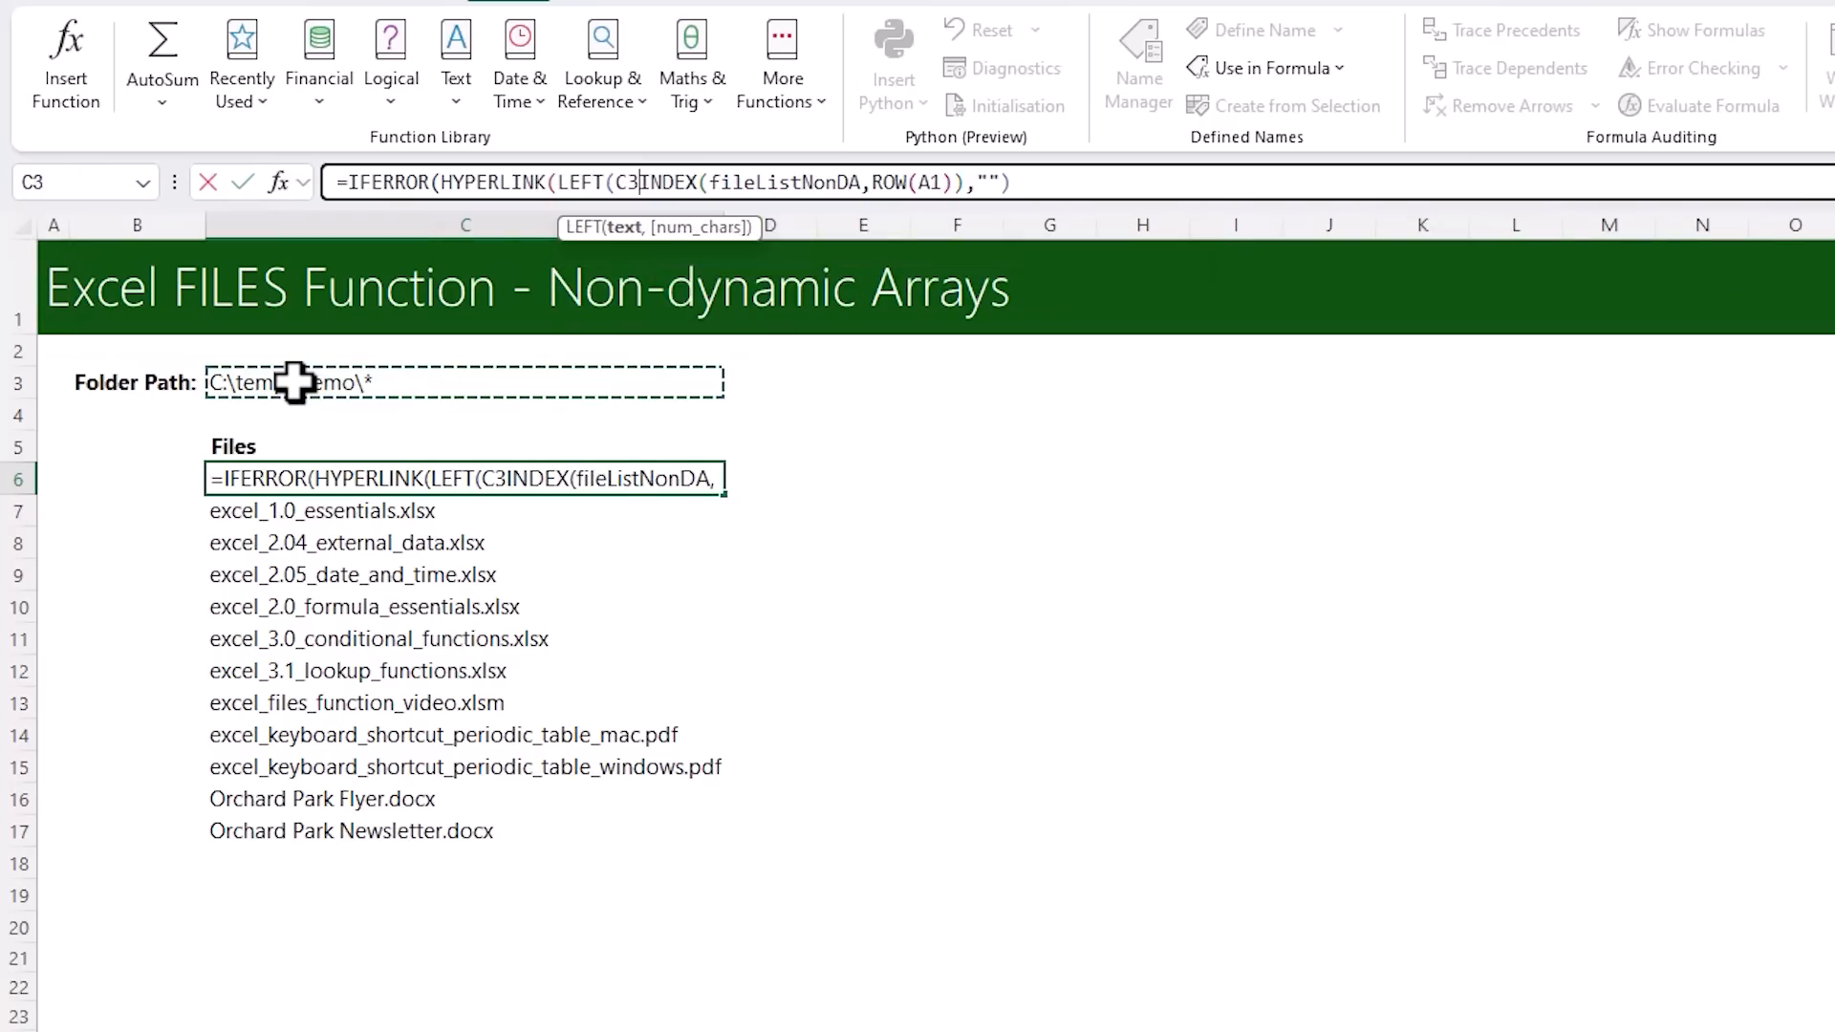
{"action": "key", "text": "F4"}
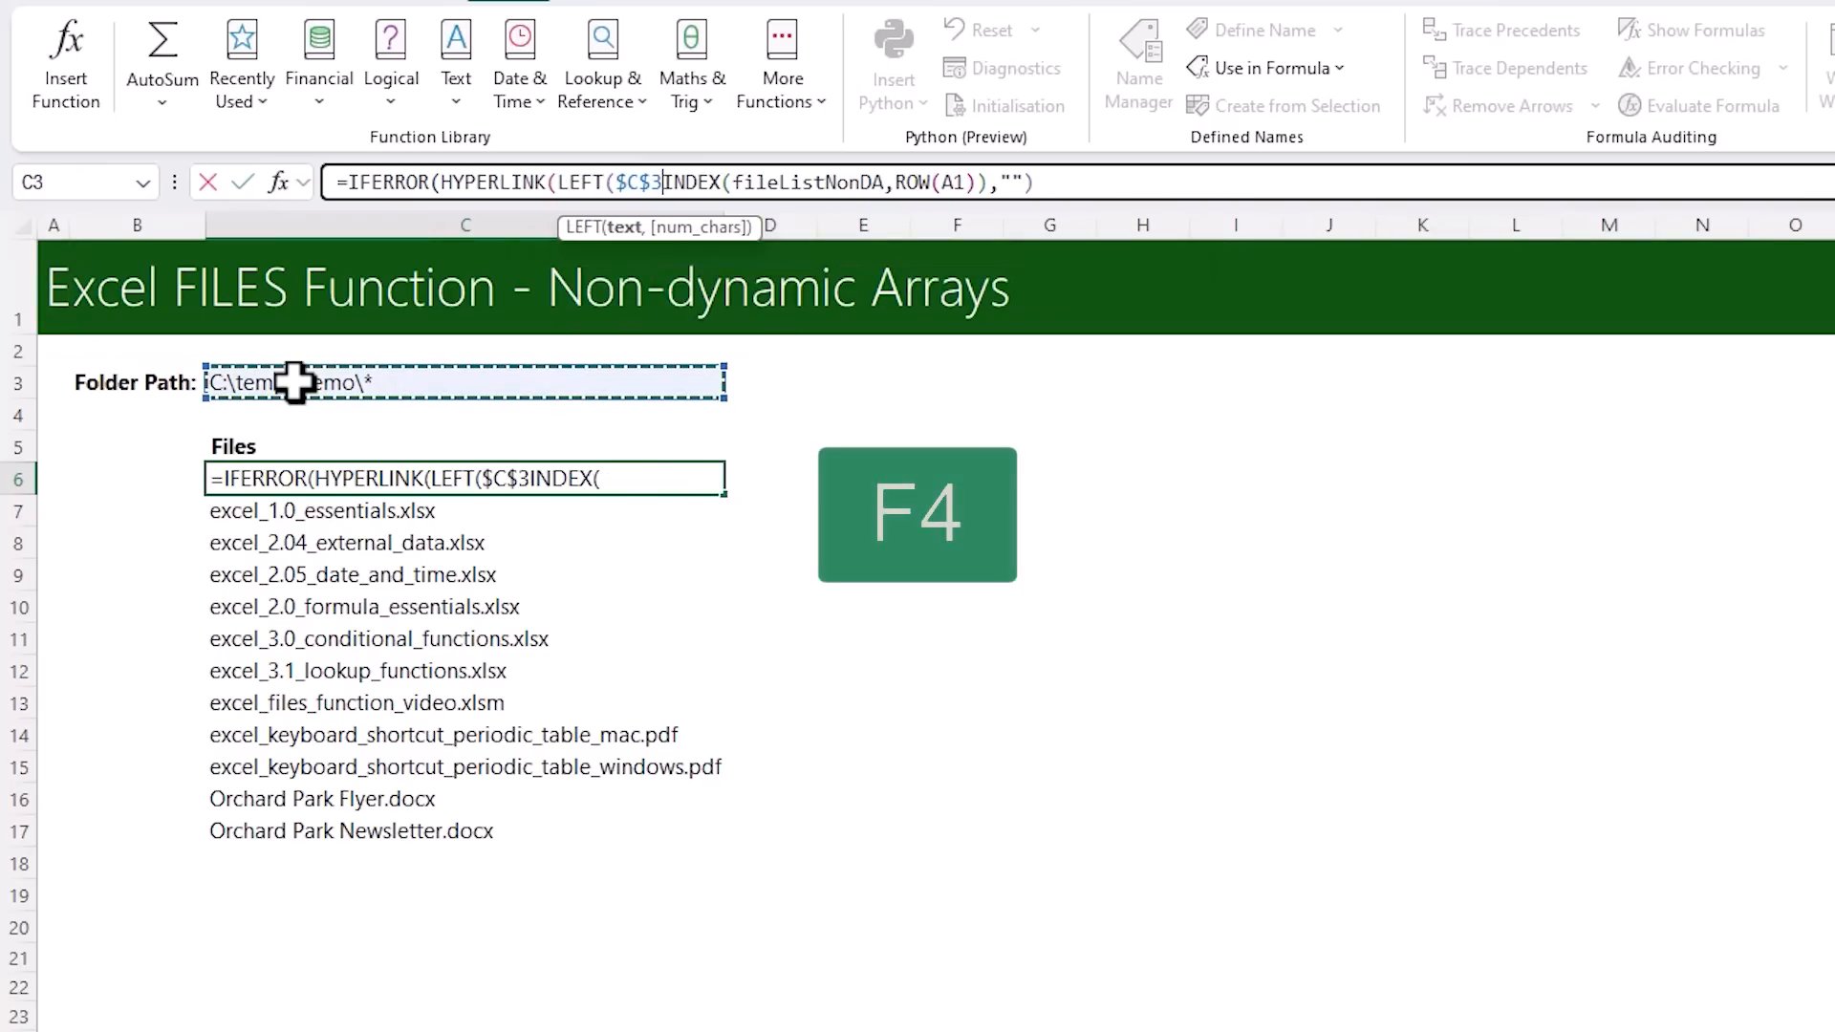
{"action": "type", "text": ","}
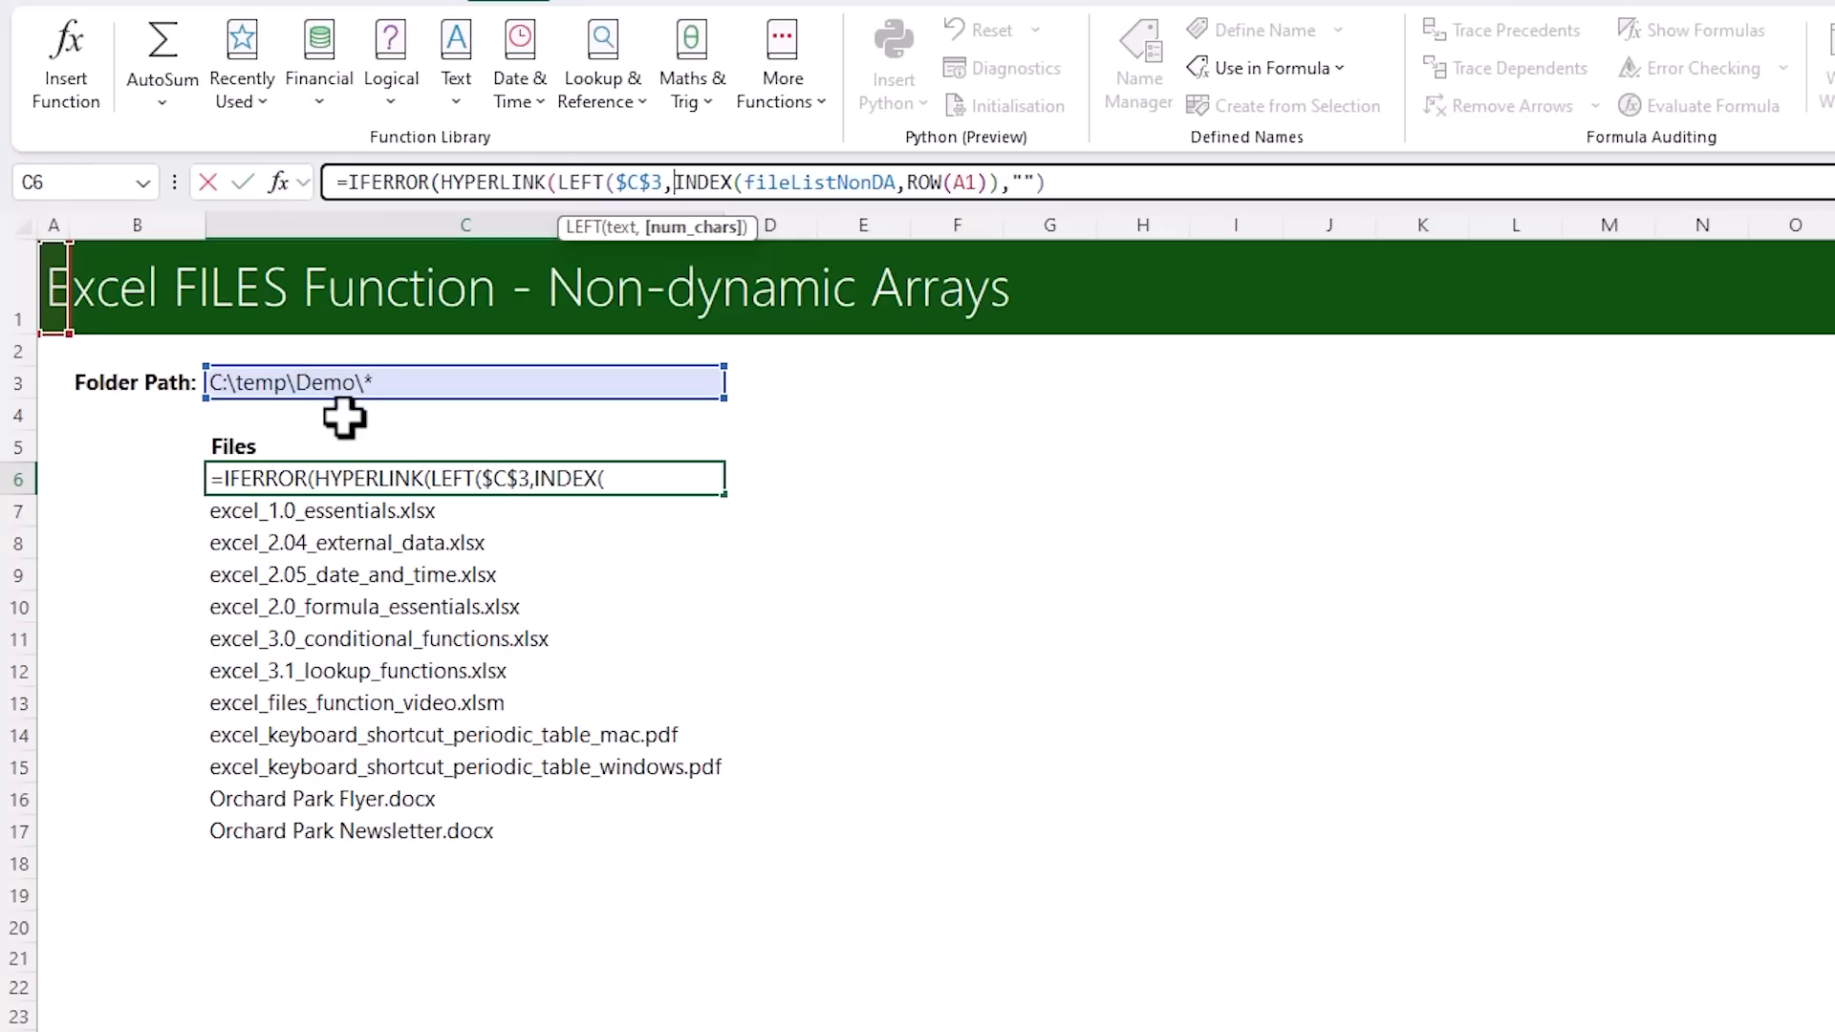
{"action": "type", "text": "LEN("}
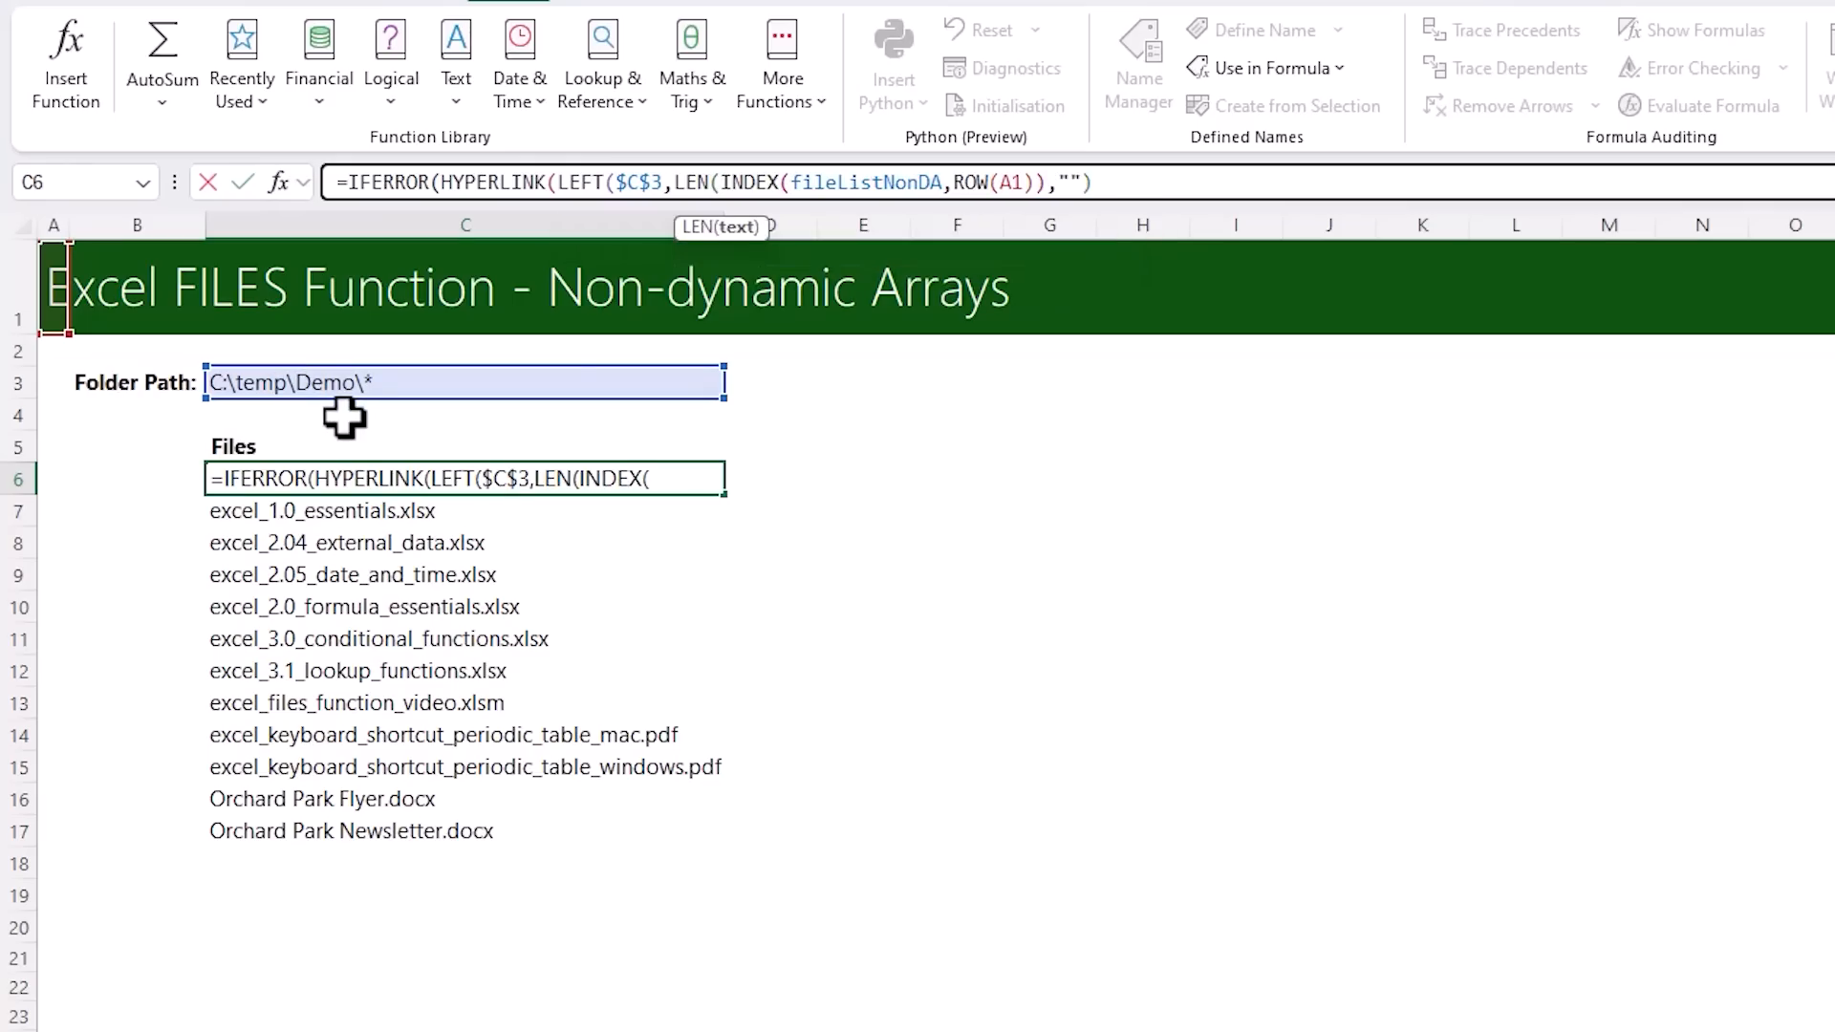
{"action": "left_click", "coordinate": [293, 380]}
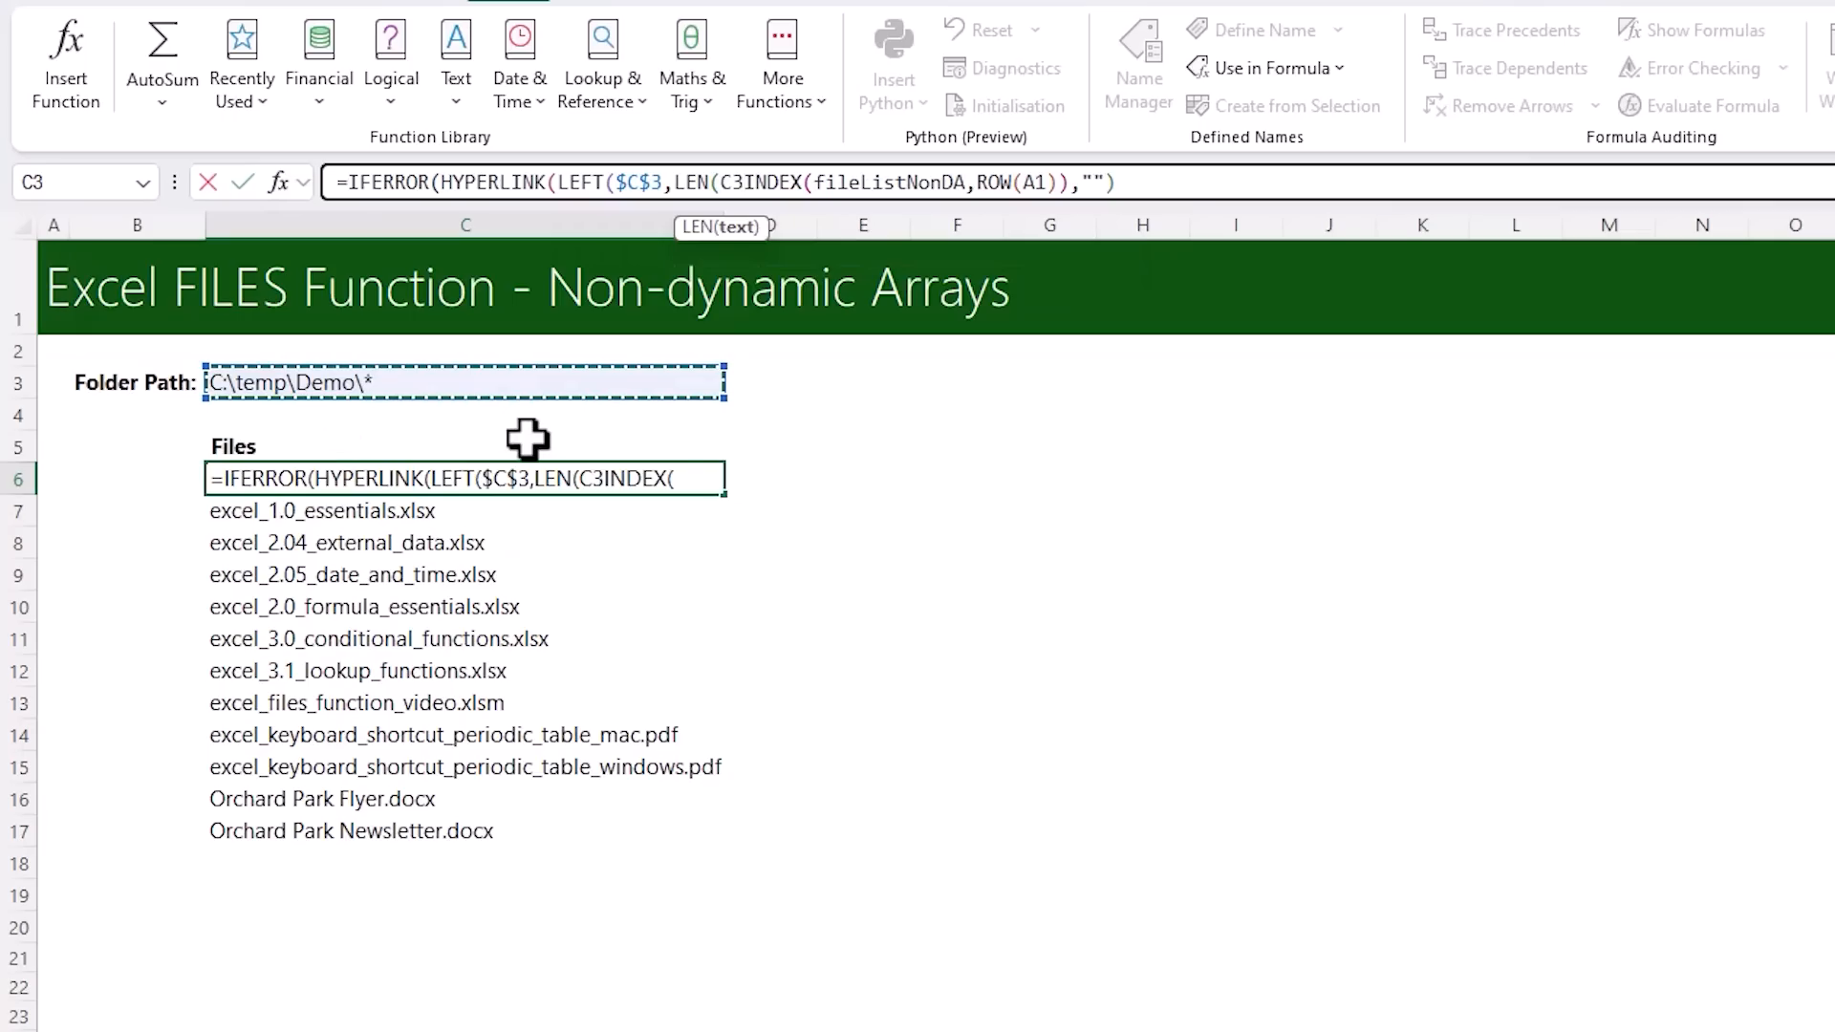
{"action": "key", "text": "F4"}
{"action": "type", "text": ")"}
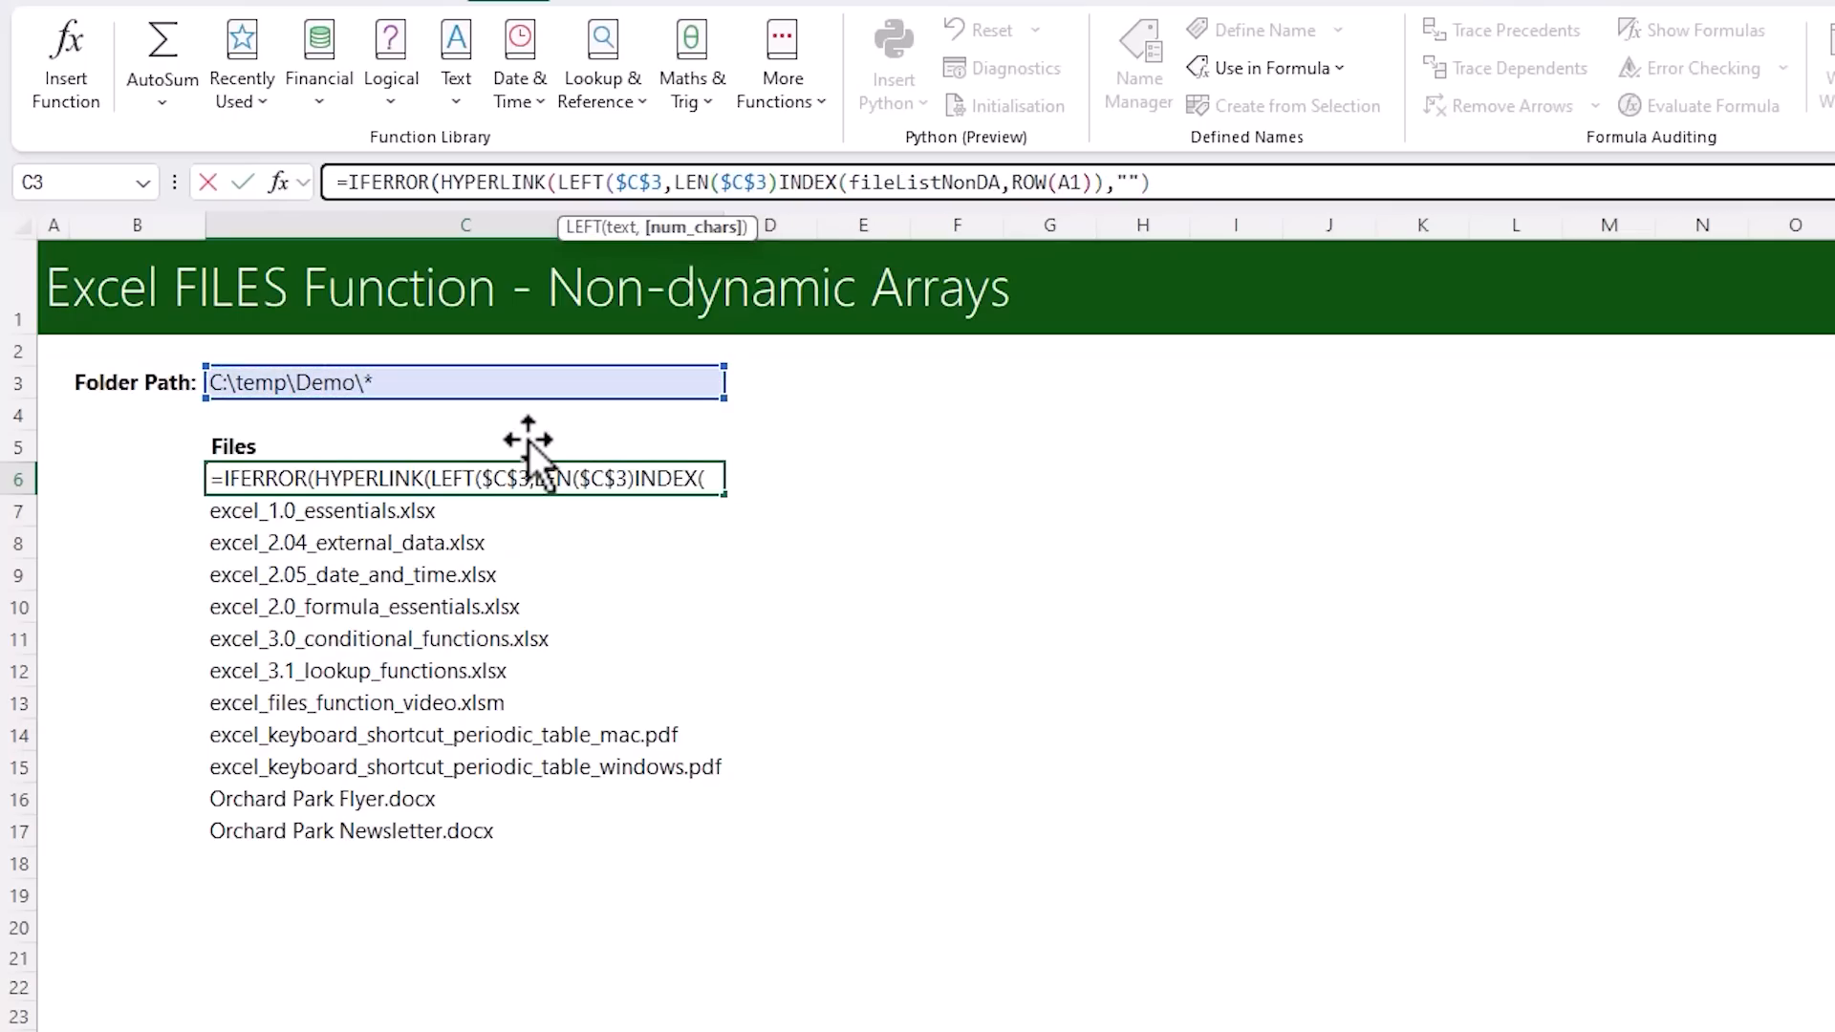
{"action": "type", "text": "-1"}
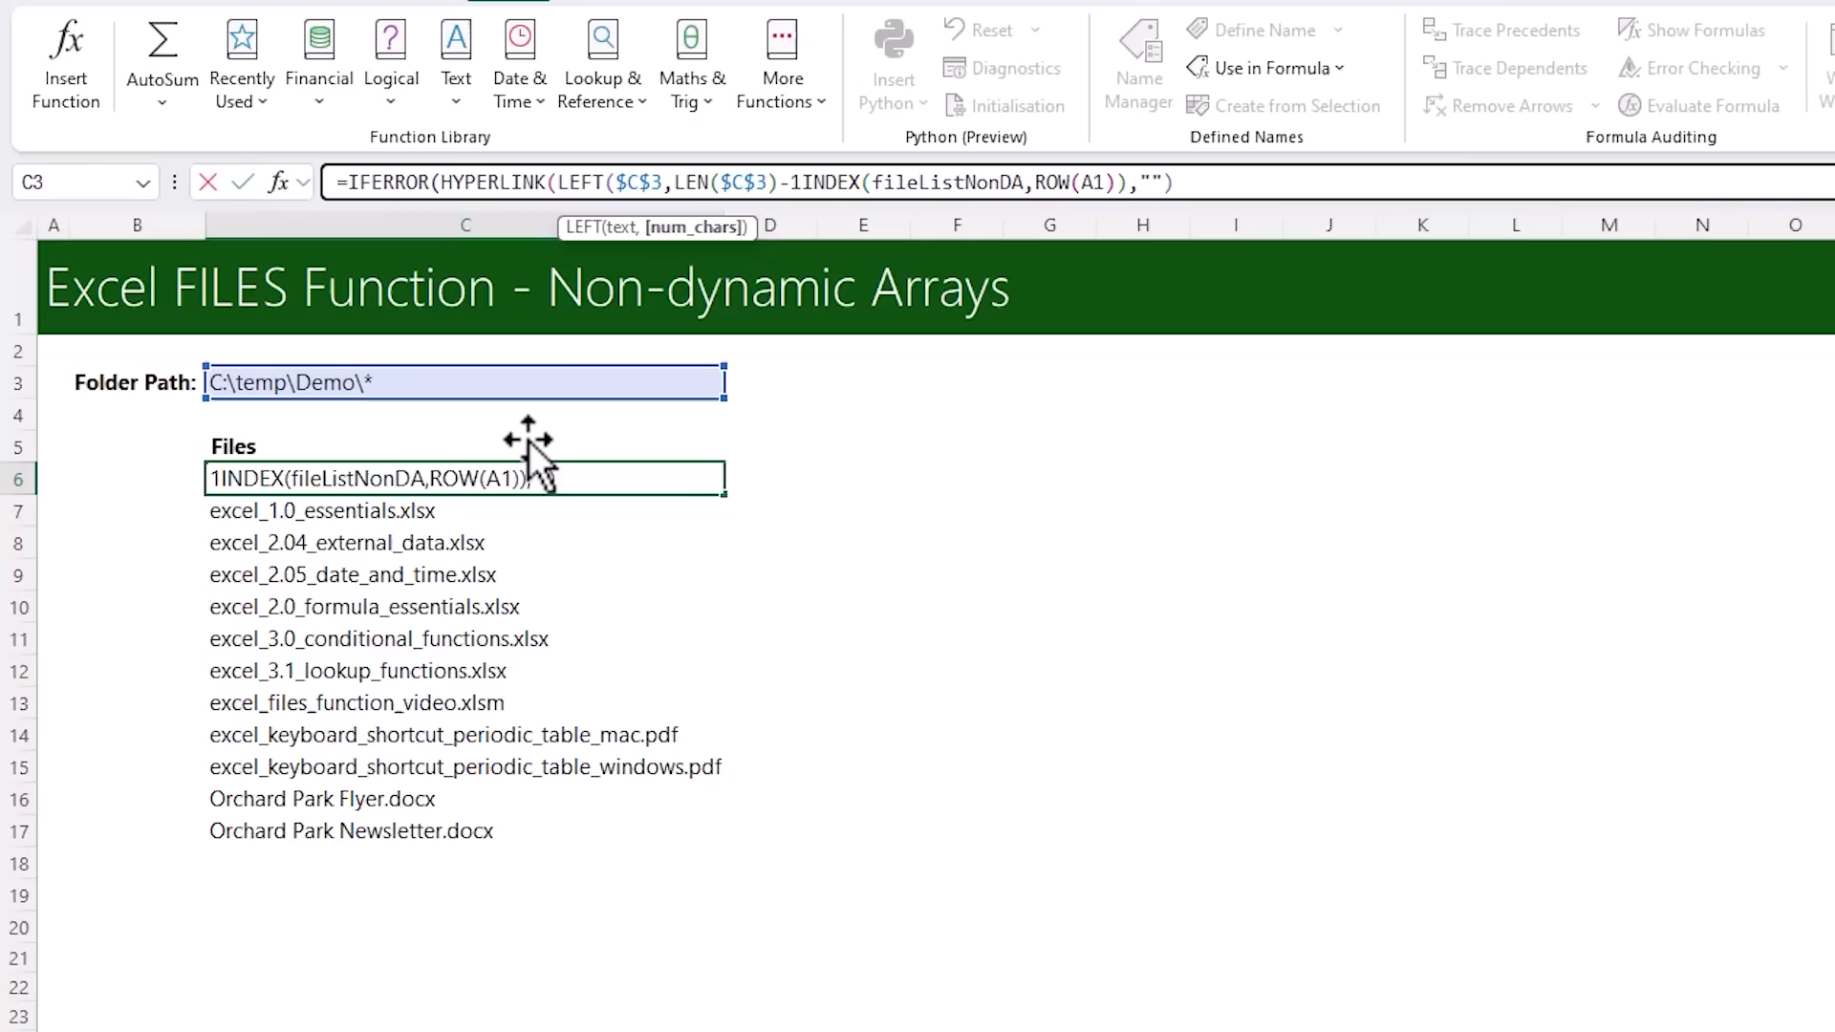
{"action": "type", "text": ")"}
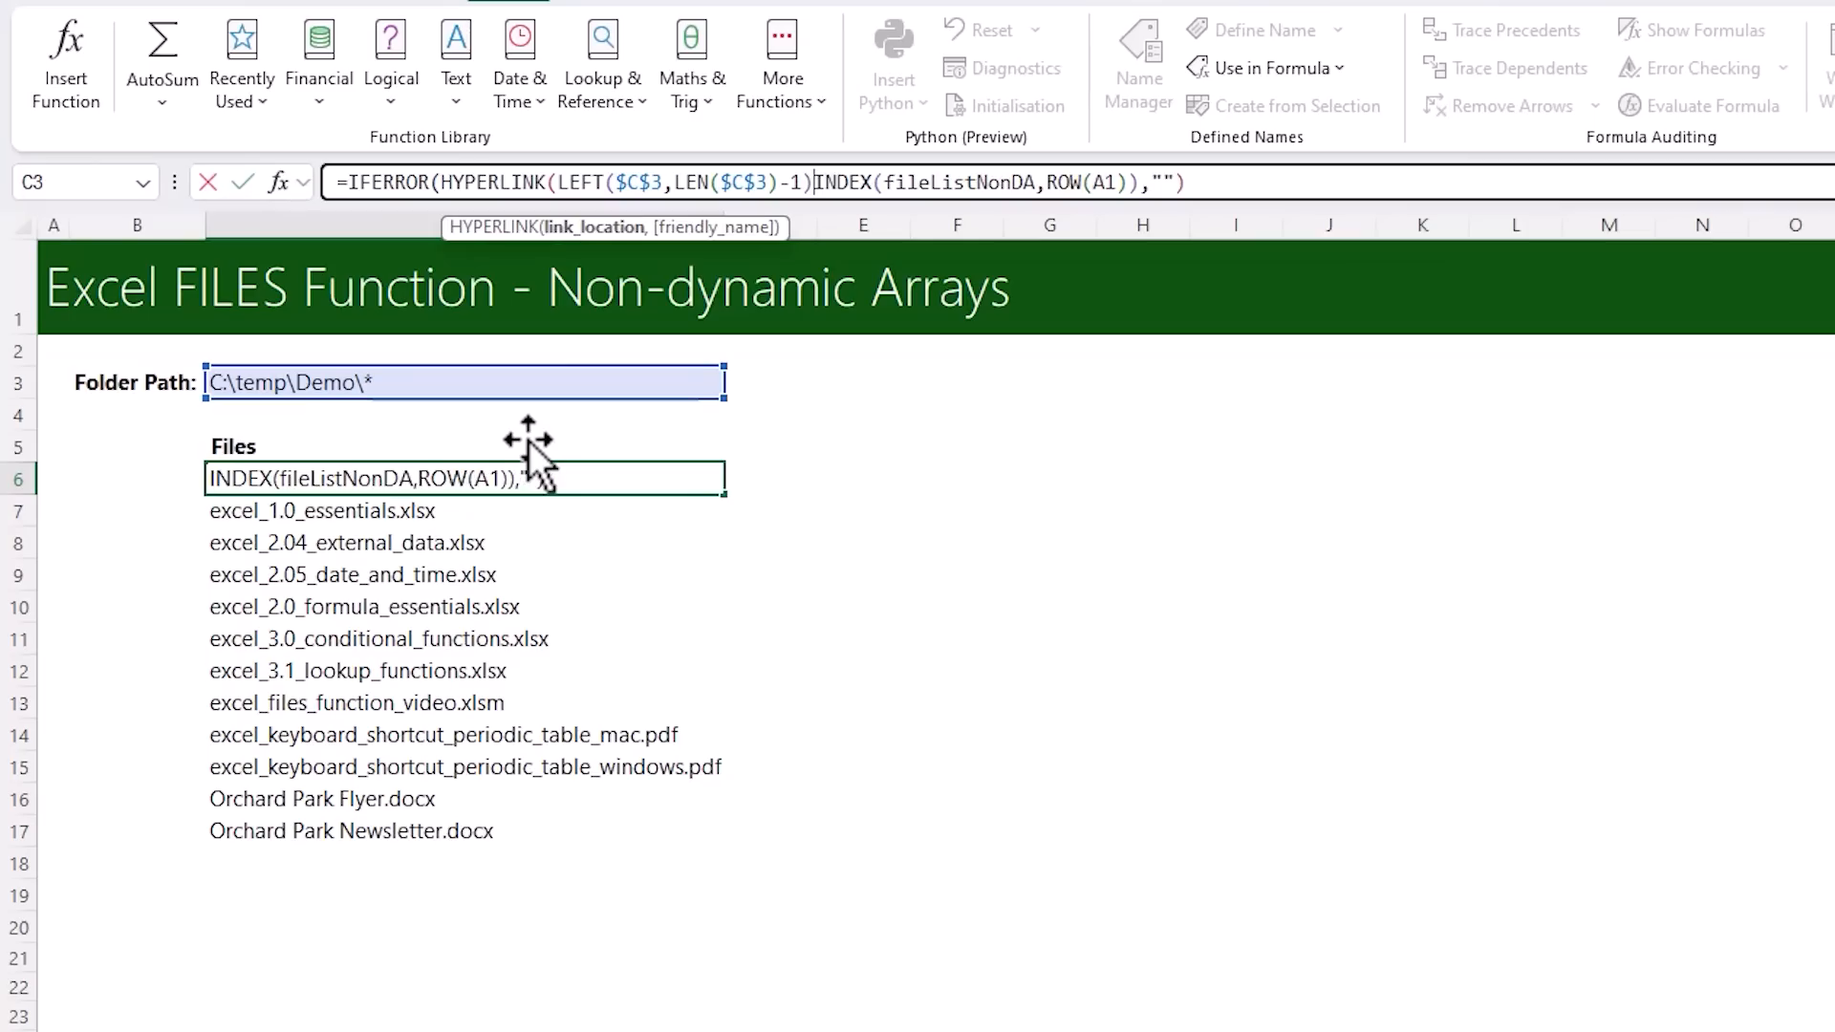
{"action": "type", "text": "&"}
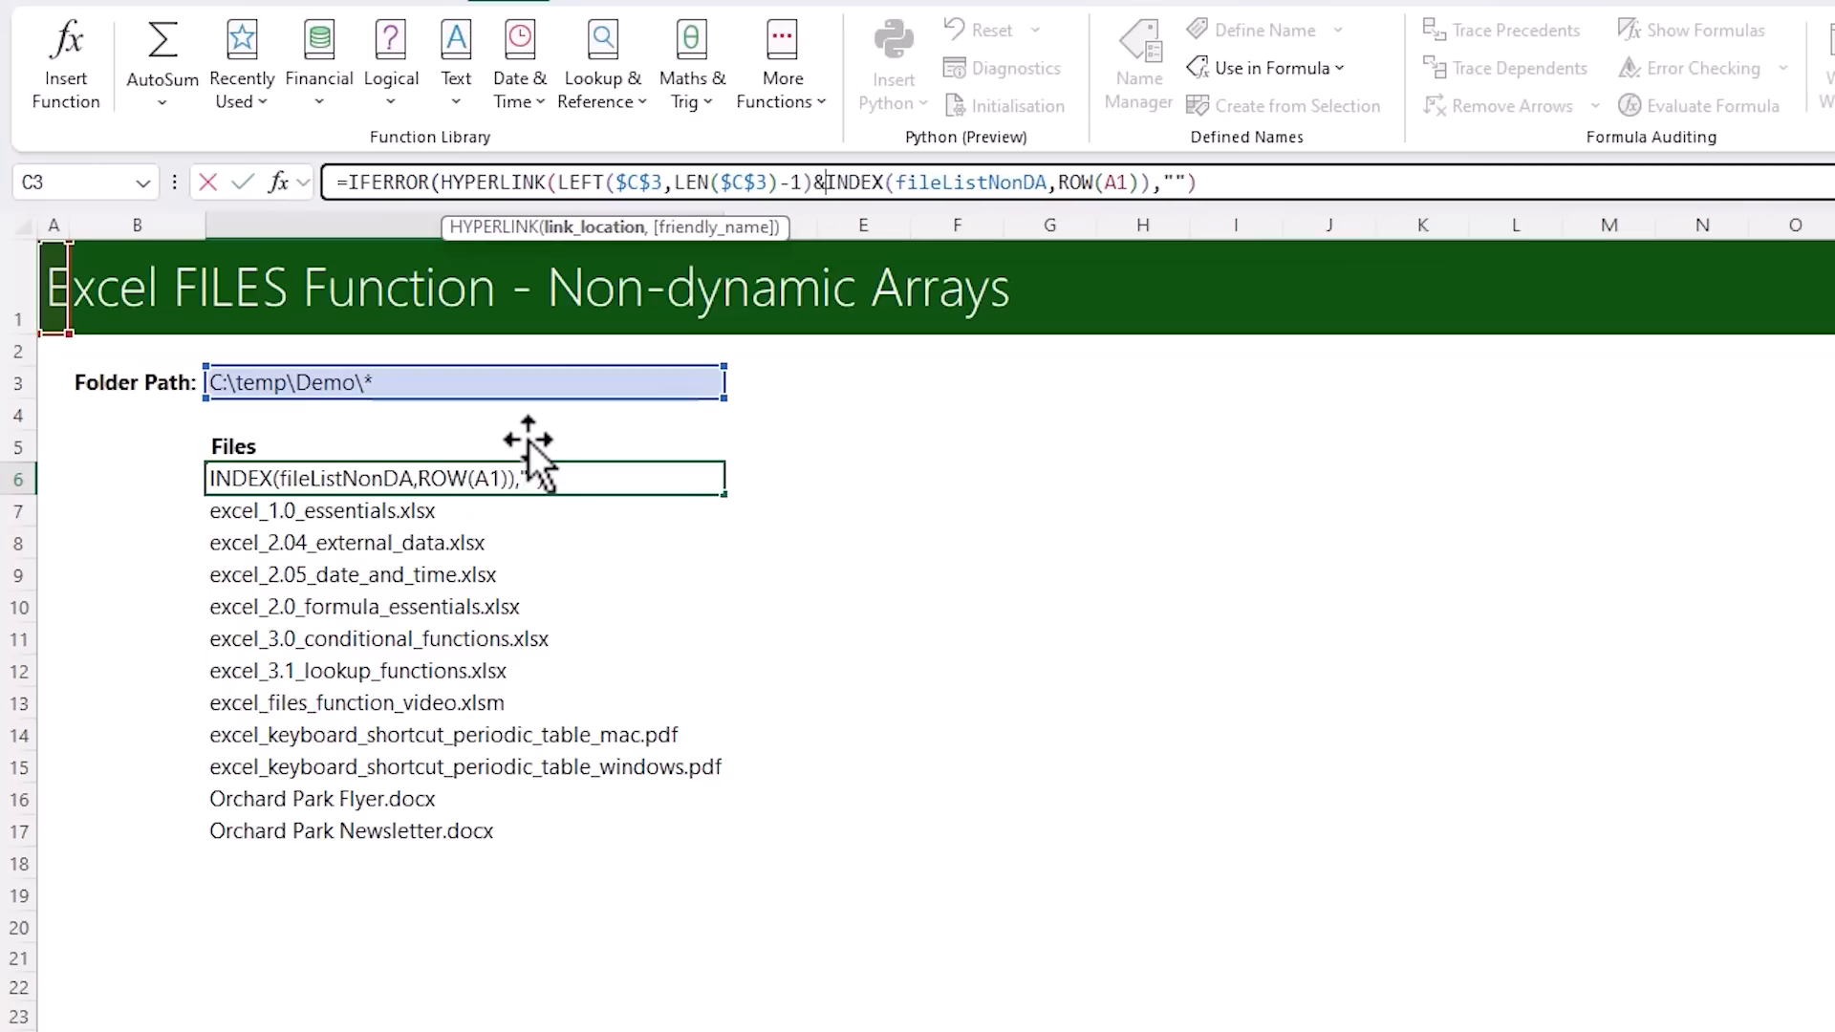
{"action": "left_click", "coordinate": [581, 237]}
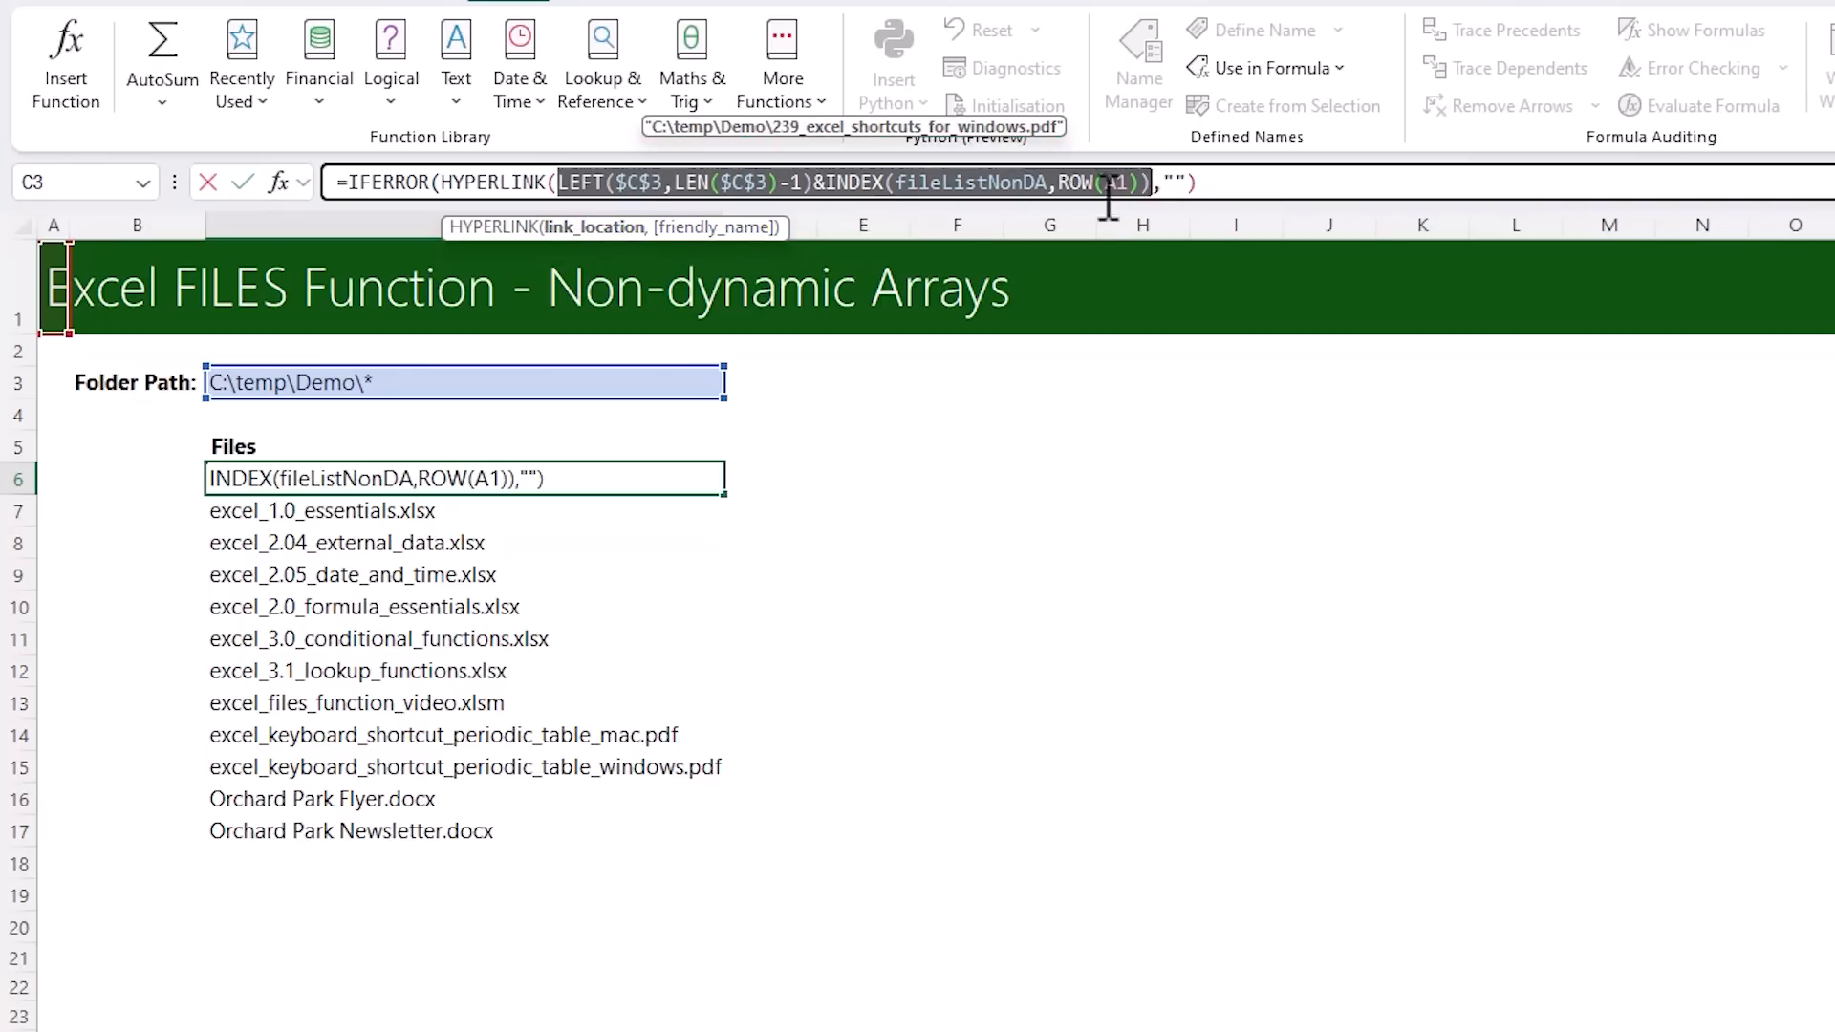
Add INDEX(fileListNonDA,ROW(A1)) as the HYPERLINK's friendly name in C6, close the function and fill the formula down to C20
{"action": "left_click", "coordinate": [1151, 182]}
{"action": "type", "text": ","}
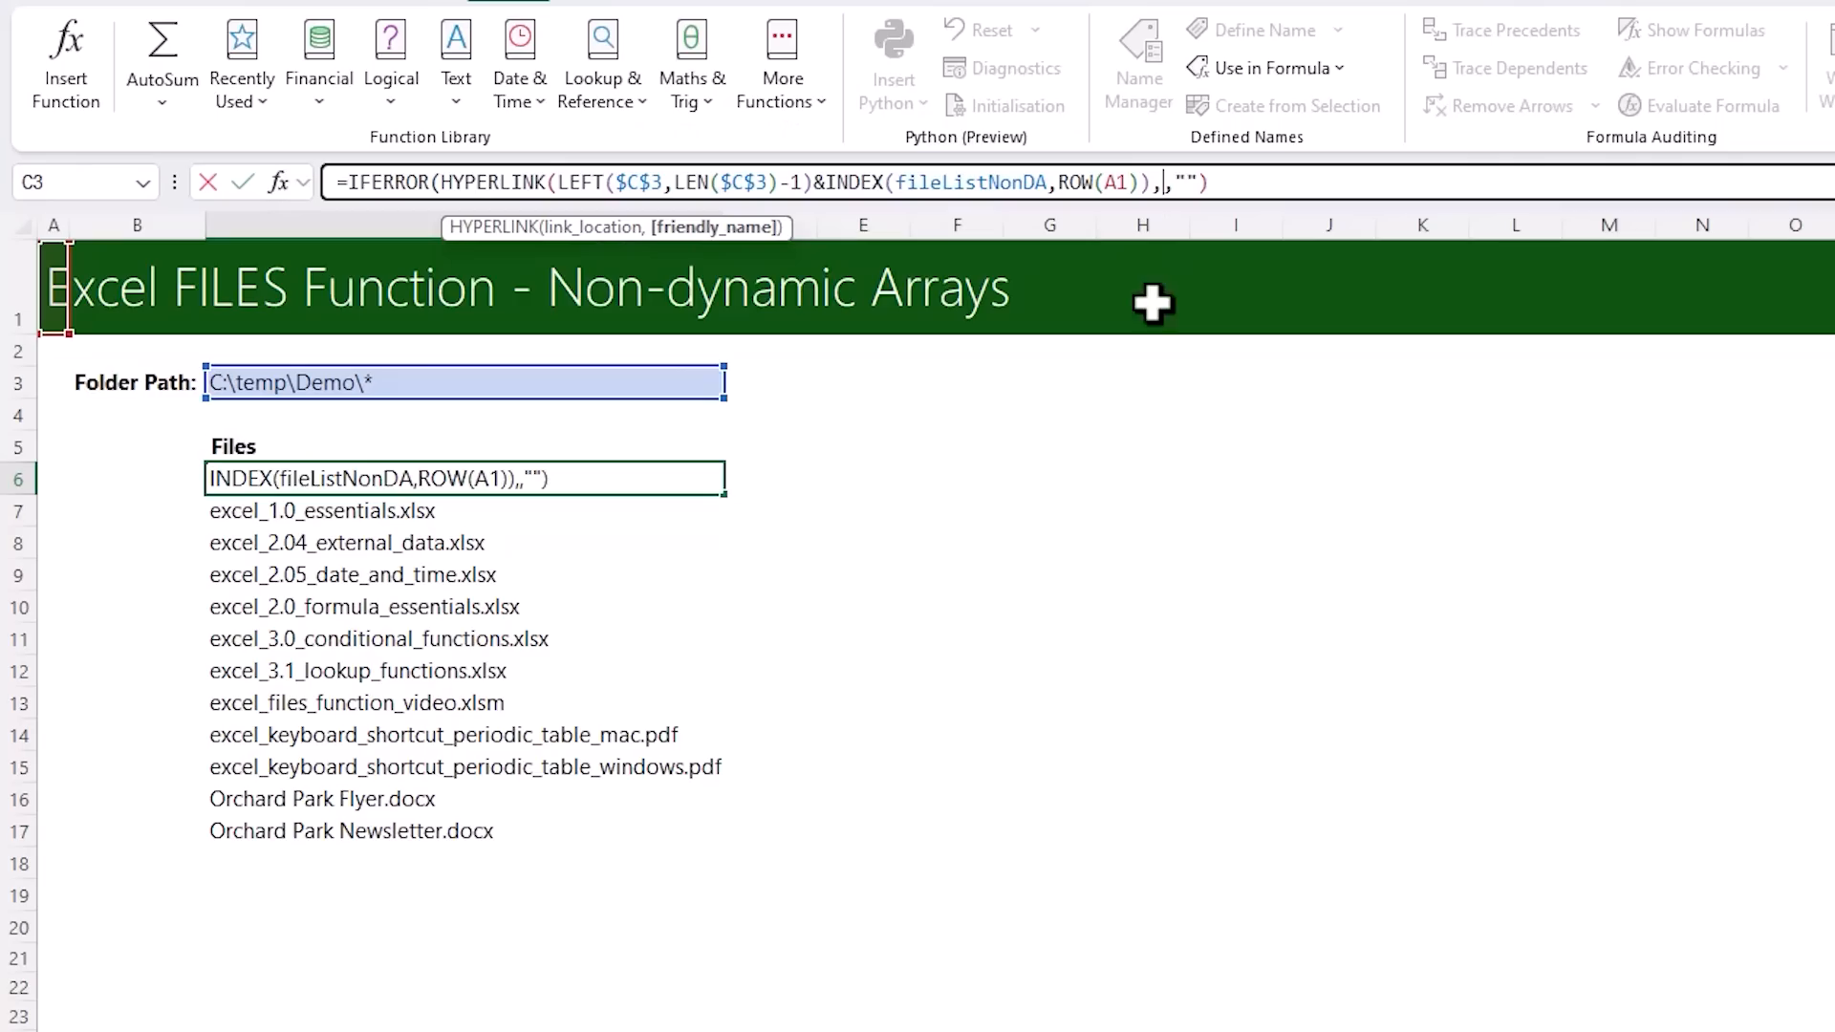
{"action": "left_click_drag", "start_coordinate": [826, 182], "coordinate": [1159, 189]}
{"action": "key", "text": "ctrl+c"}
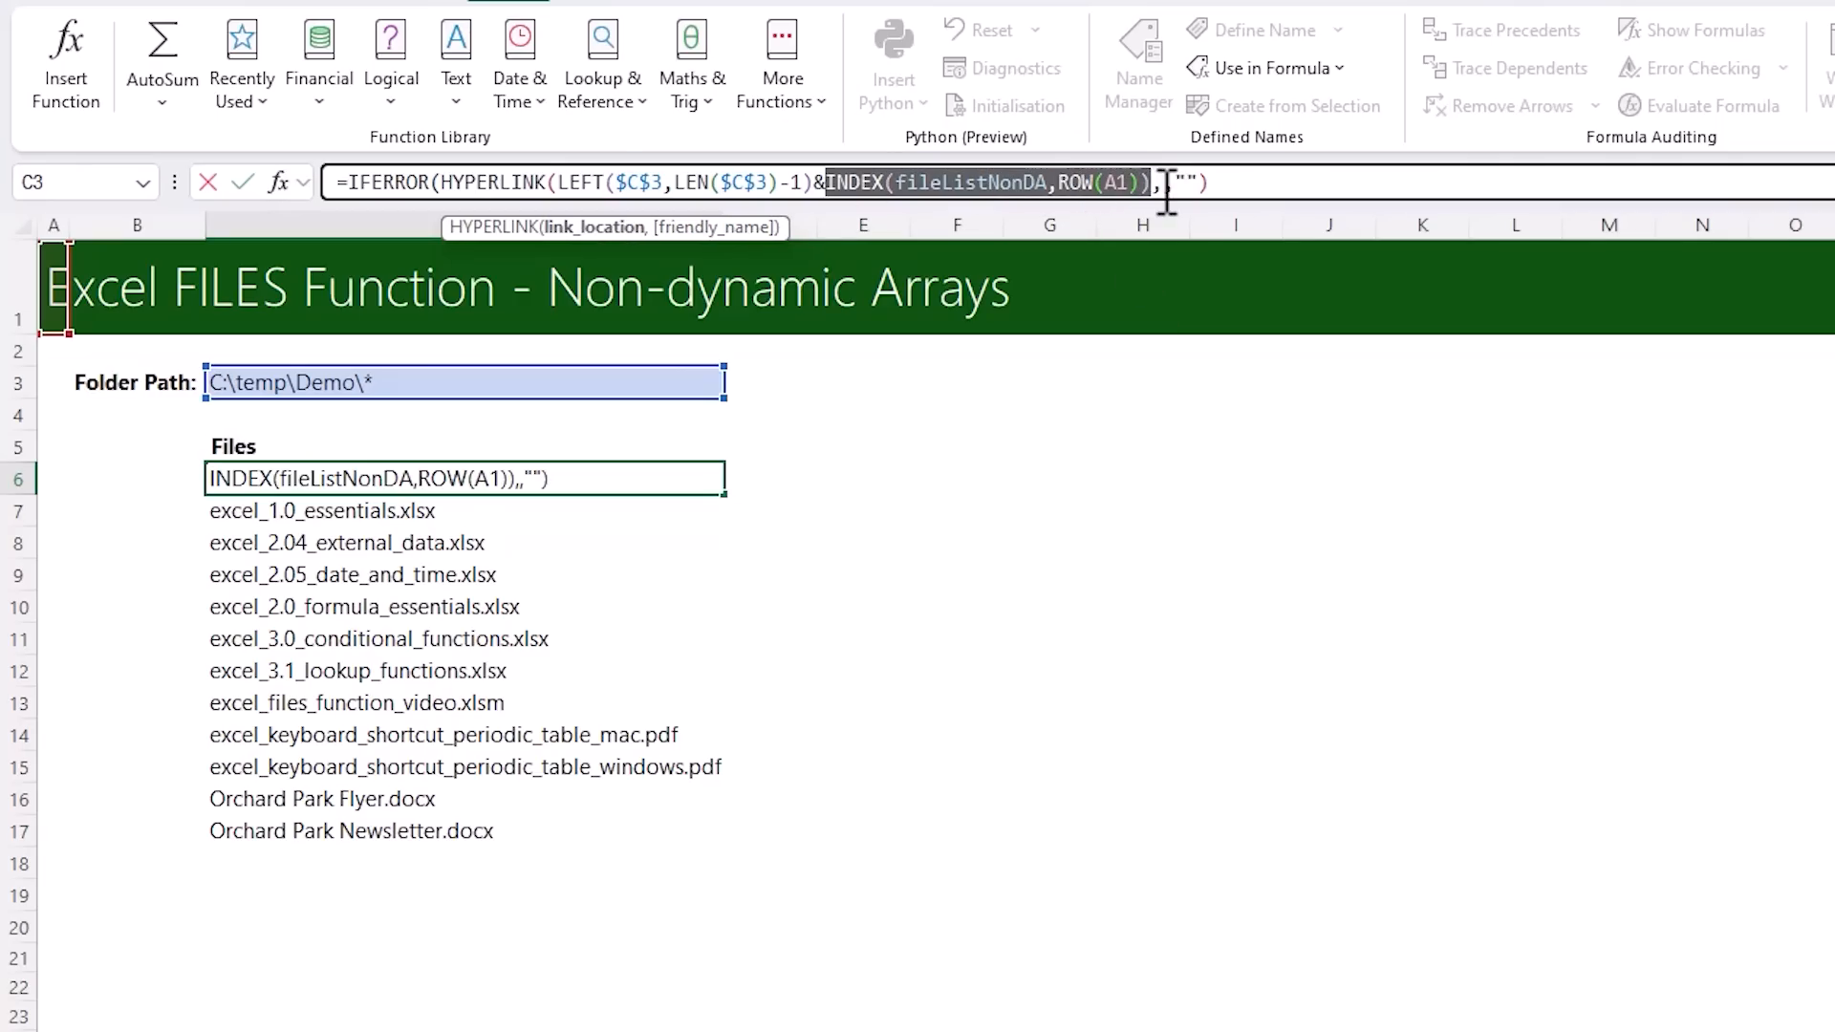
{"action": "left_click", "coordinate": [1161, 182]}
{"action": "key", "text": "ctrl+v"}
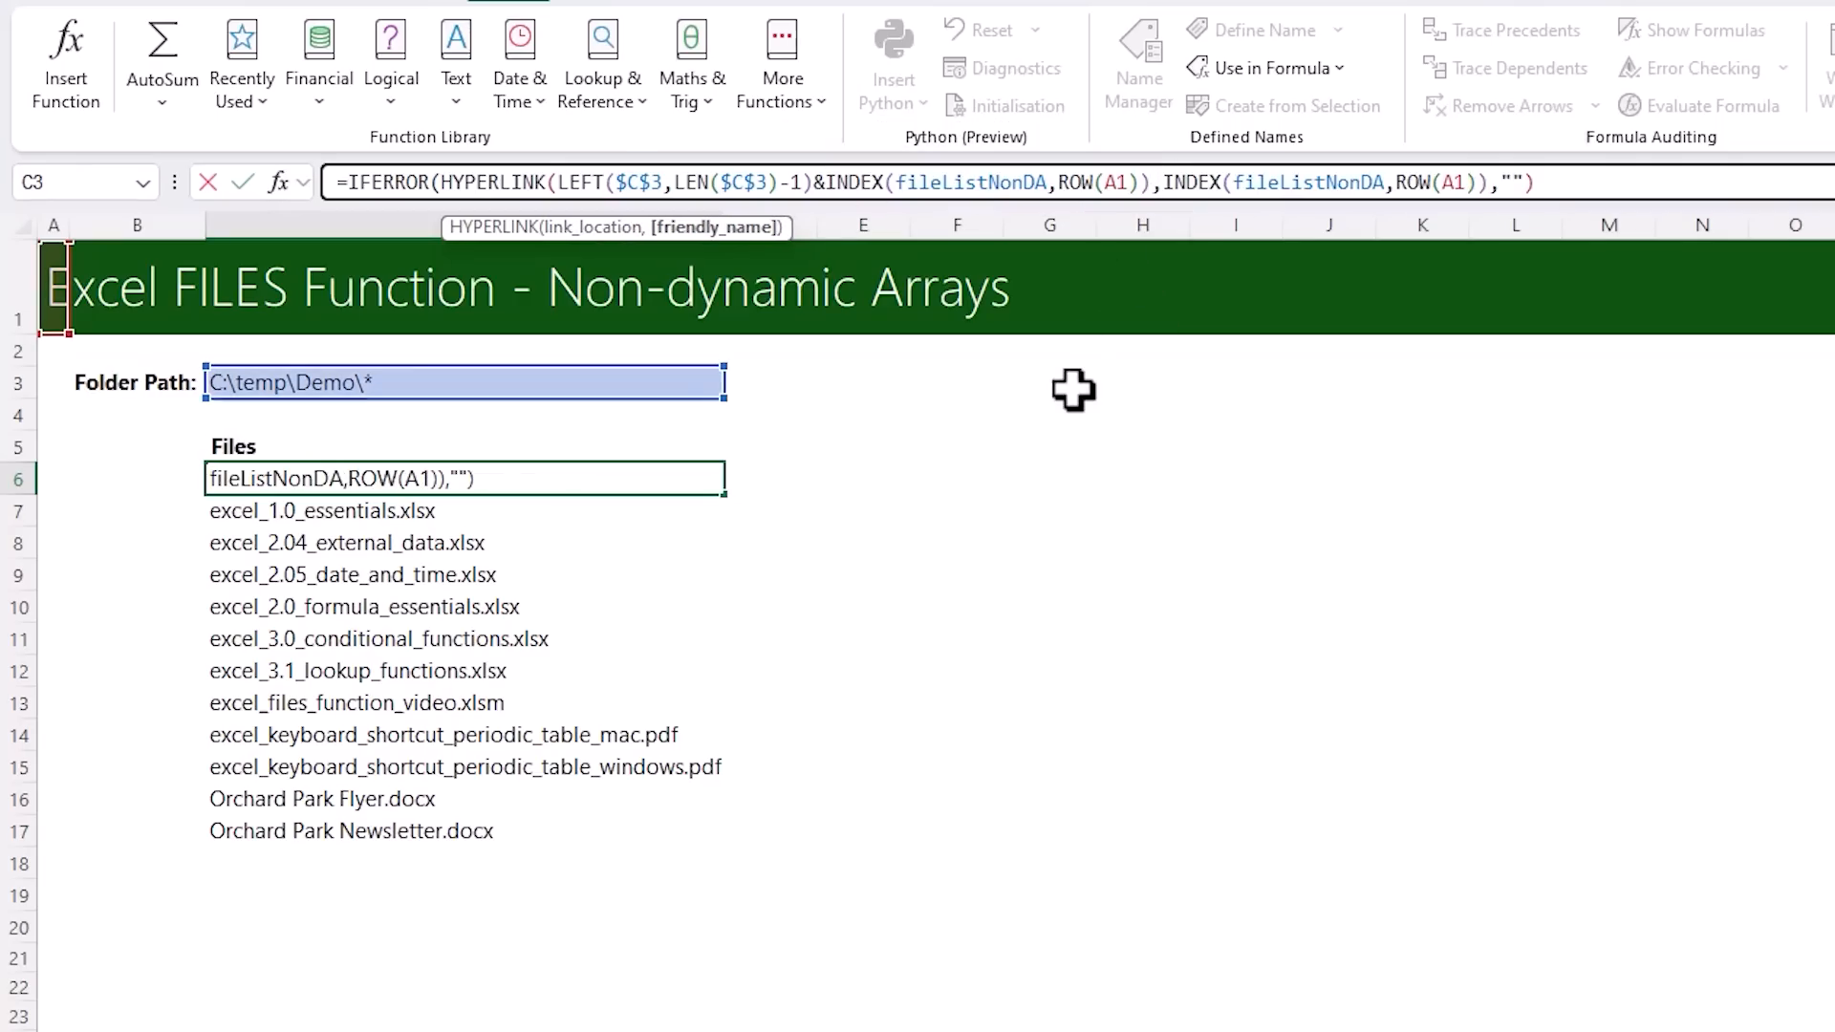
{"action": "type", "text": ")"}
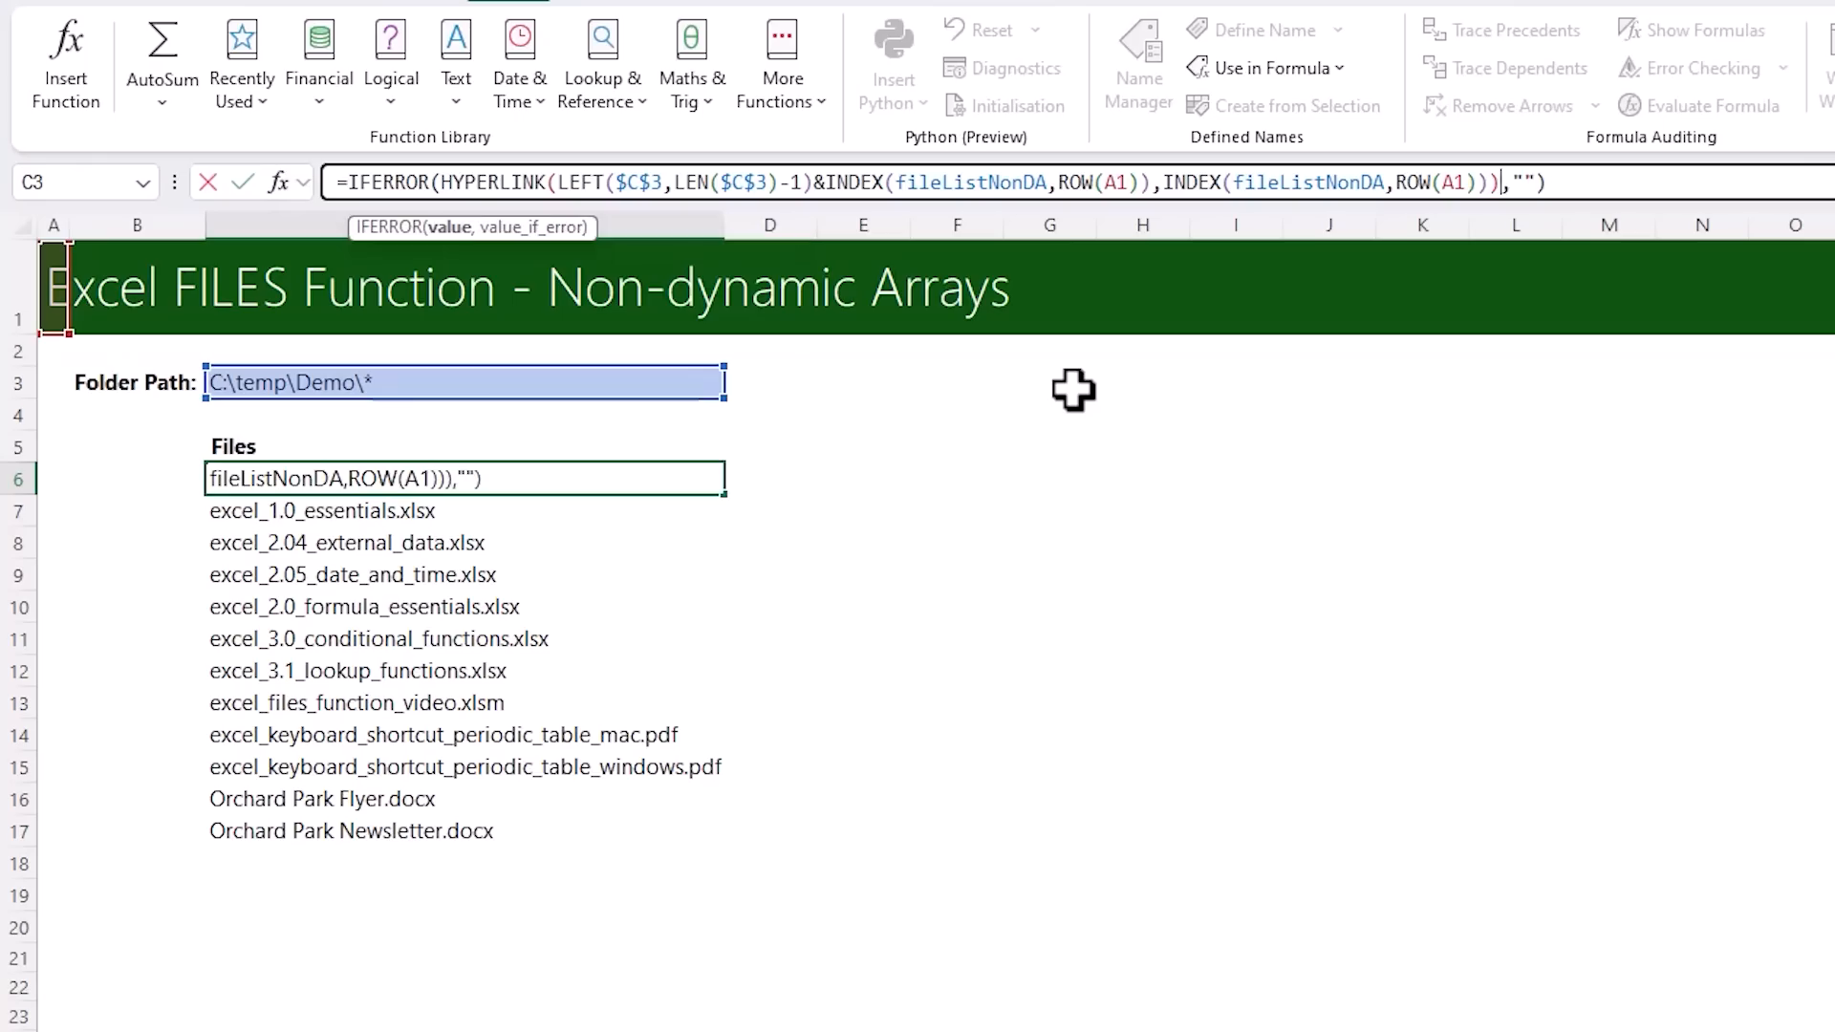
{"action": "key", "text": "Return"}
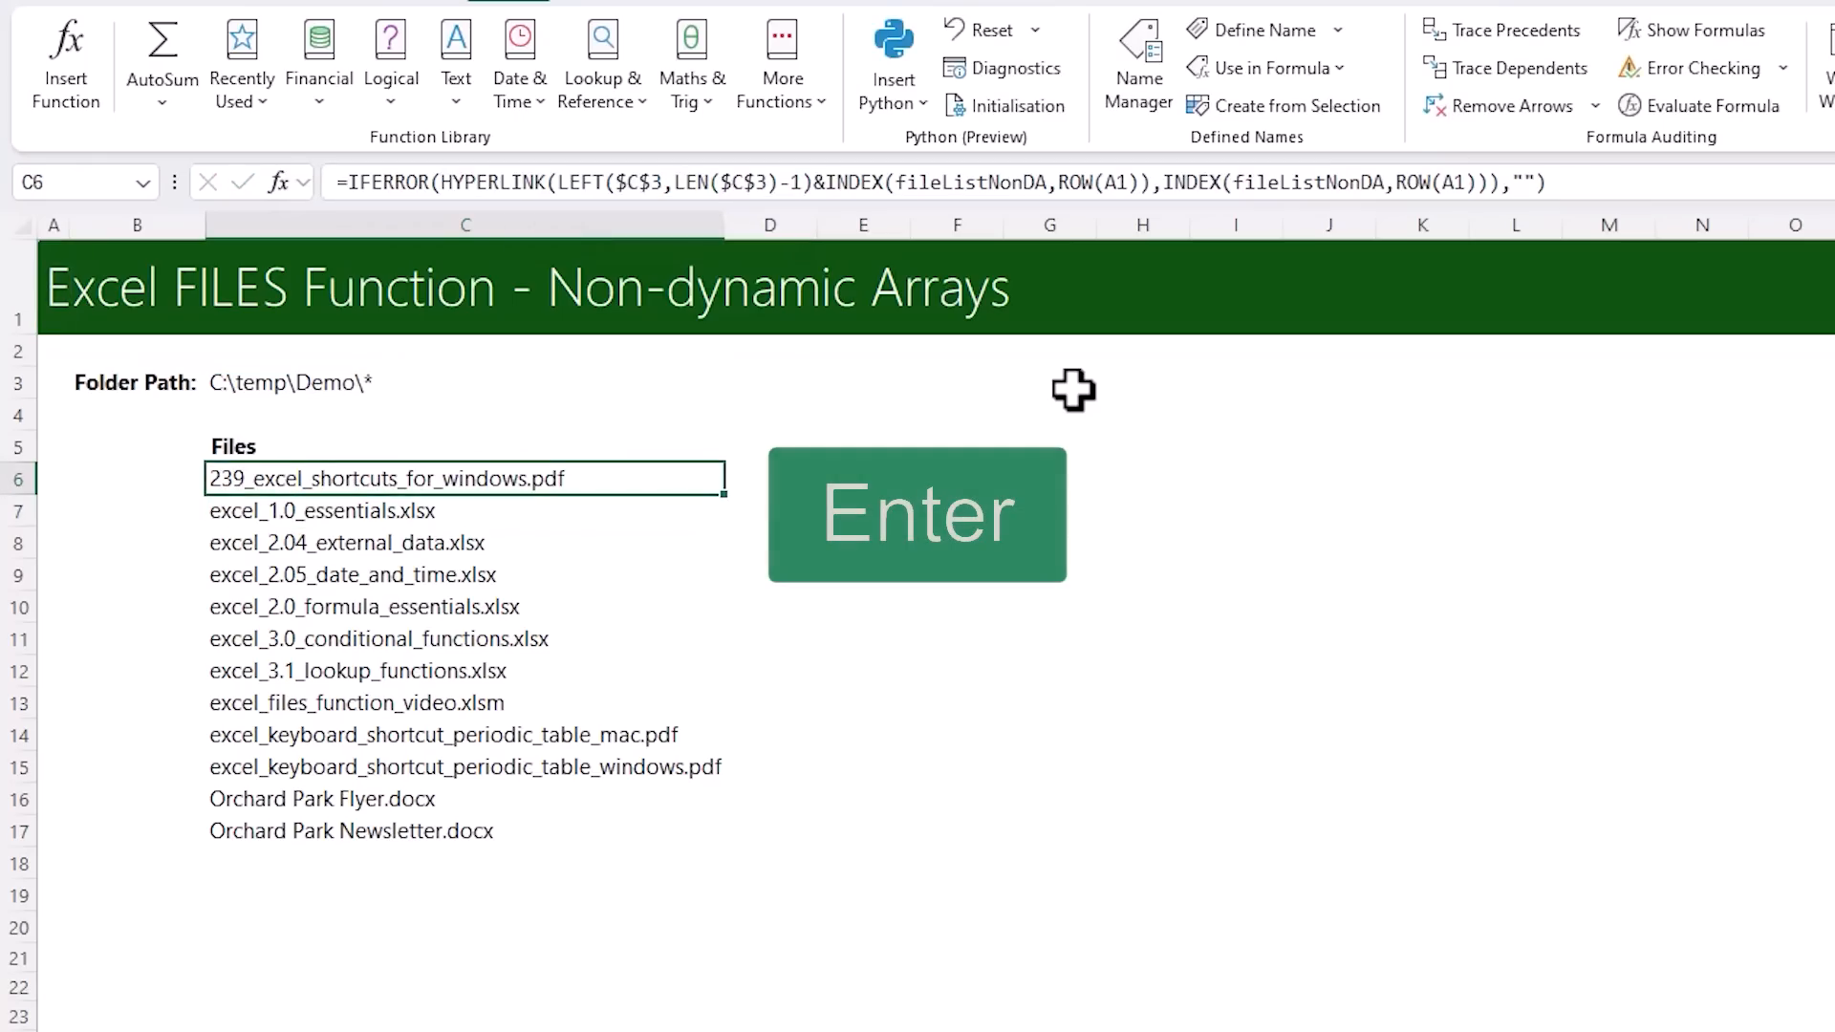
{"action": "double_click", "coordinate": [724, 494]}
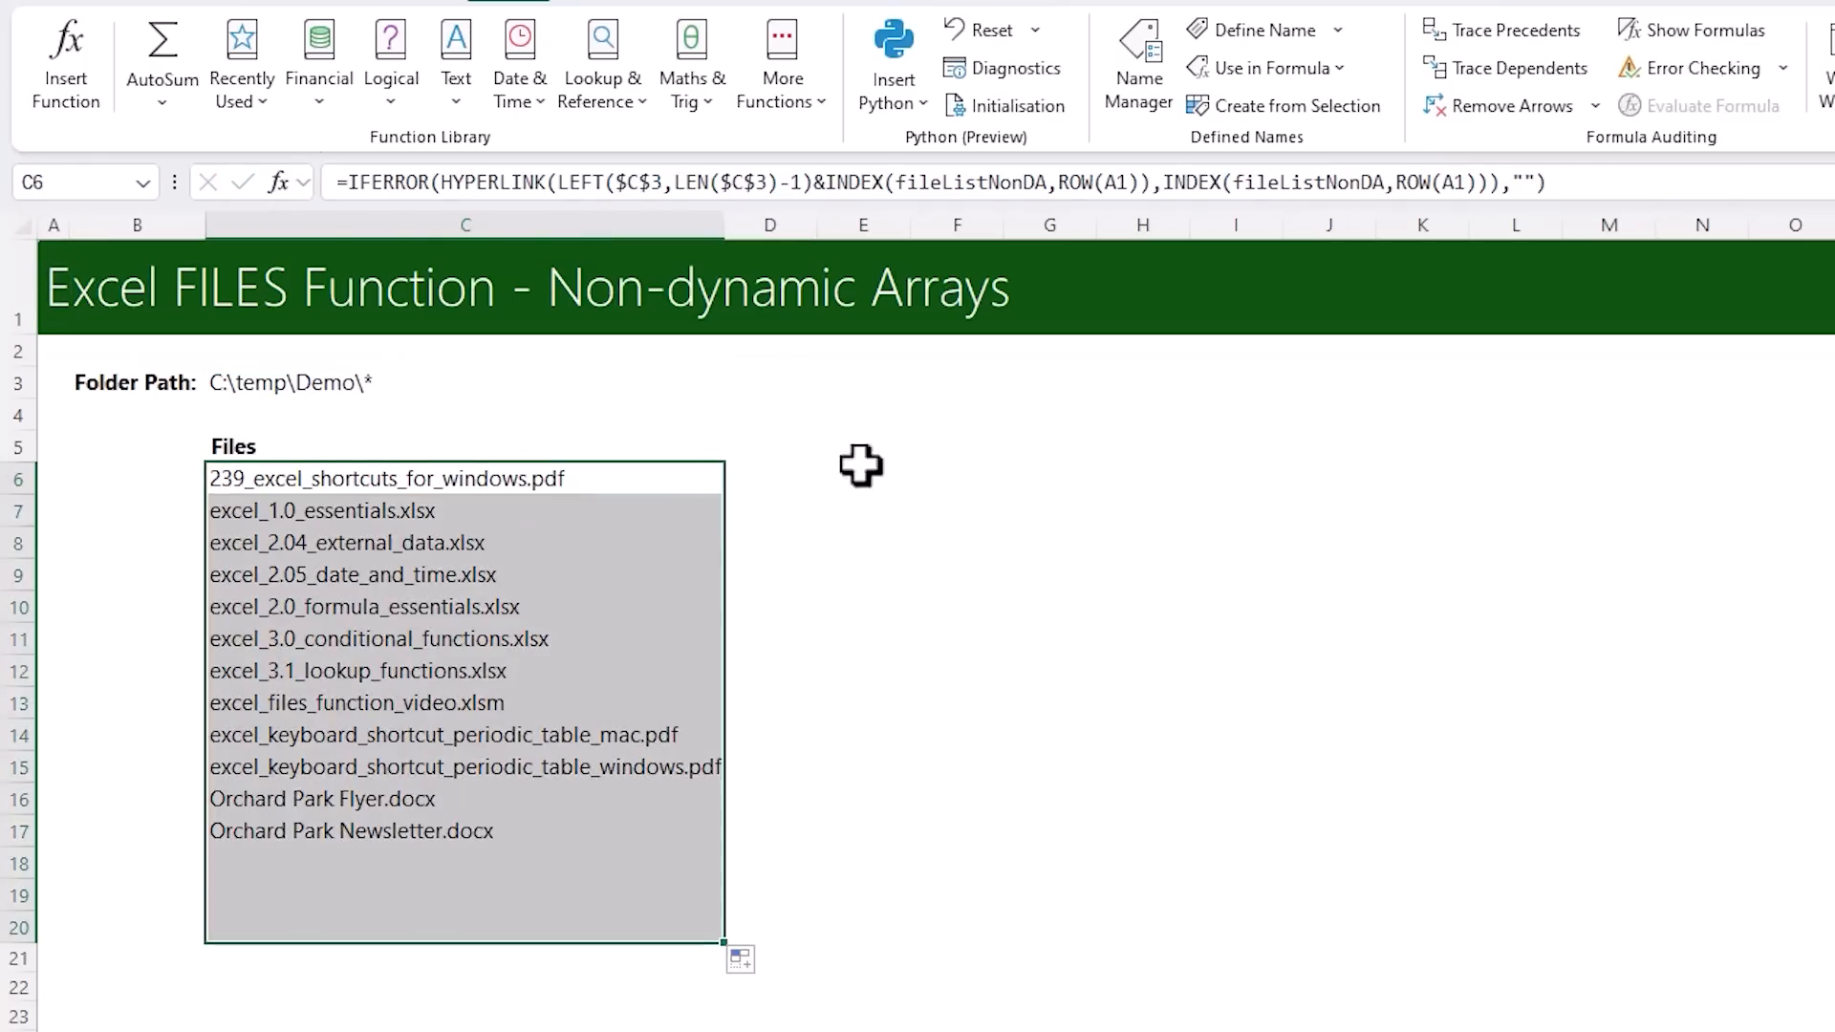
{"action": "left_click", "coordinate": [949, 446]}
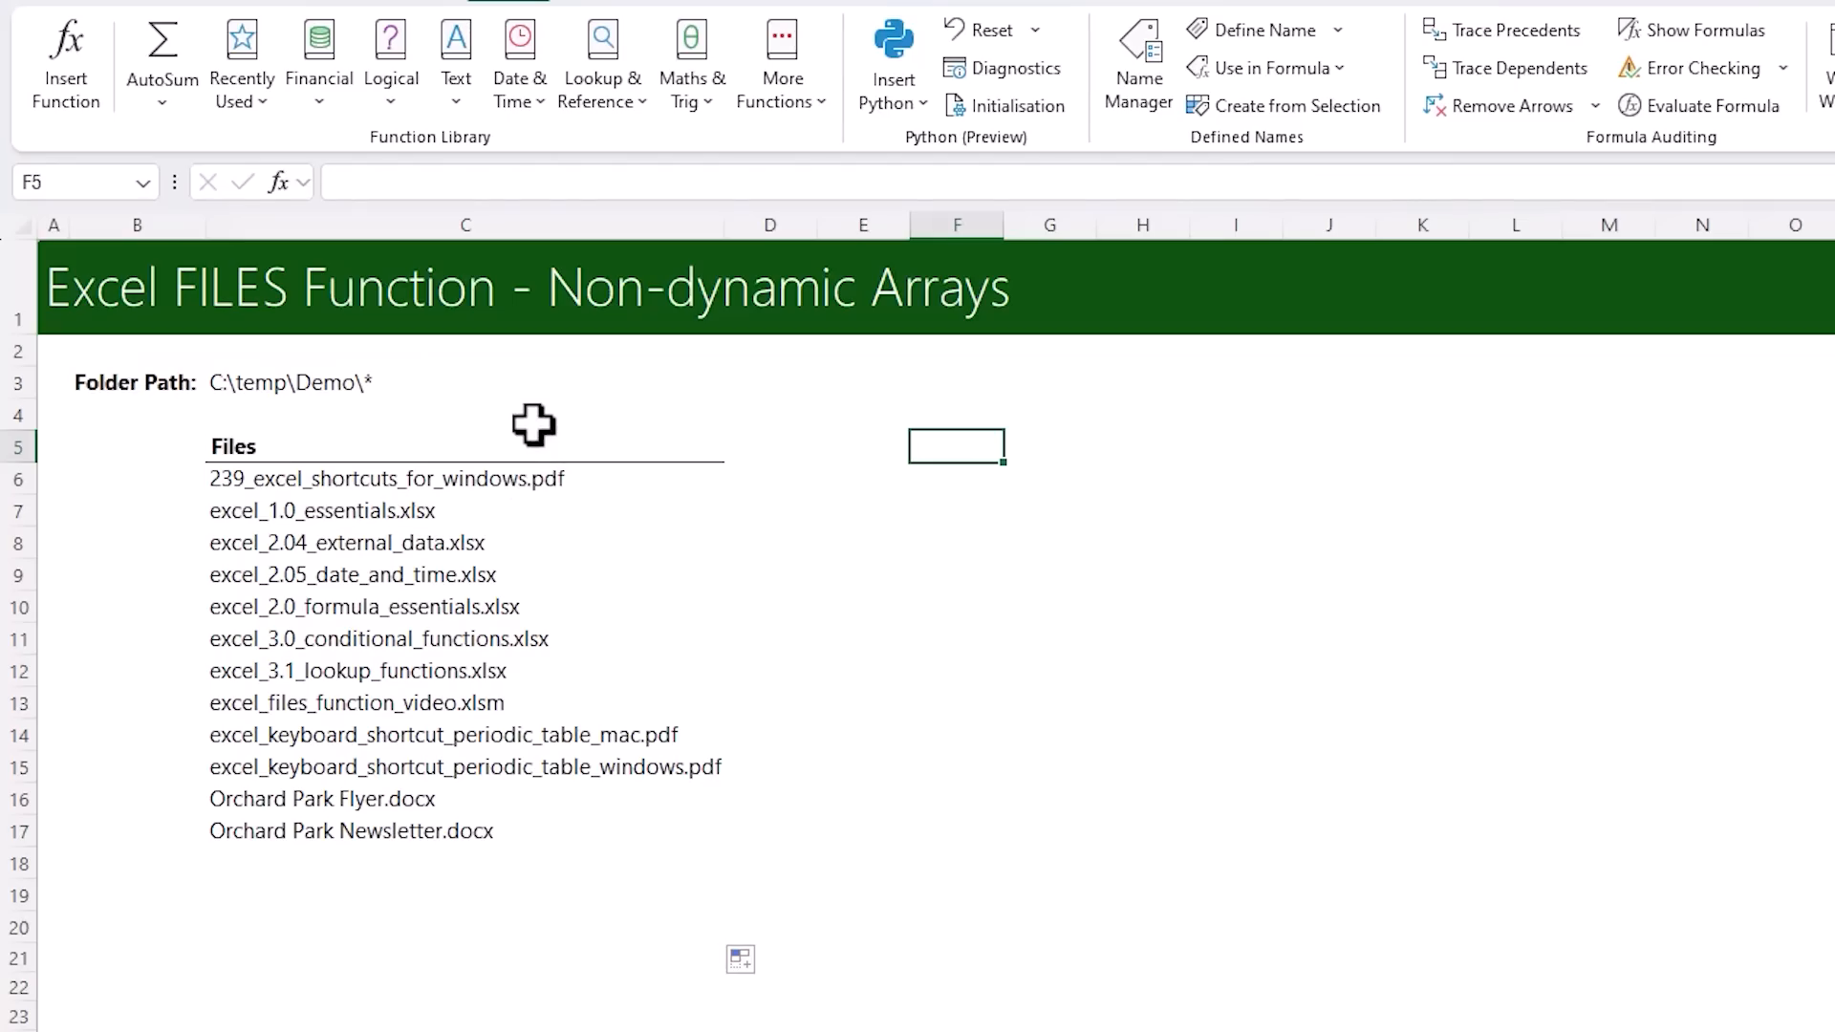
Create a new conditional formatting rule for C6:C20 that uses a formula to determine which cells to format
{"action": "key", "text": "Left"}
{"action": "key", "text": "Left"}
{"action": "key", "text": "Left"}
{"action": "key", "text": "Left"}
{"action": "key", "text": "Down"}
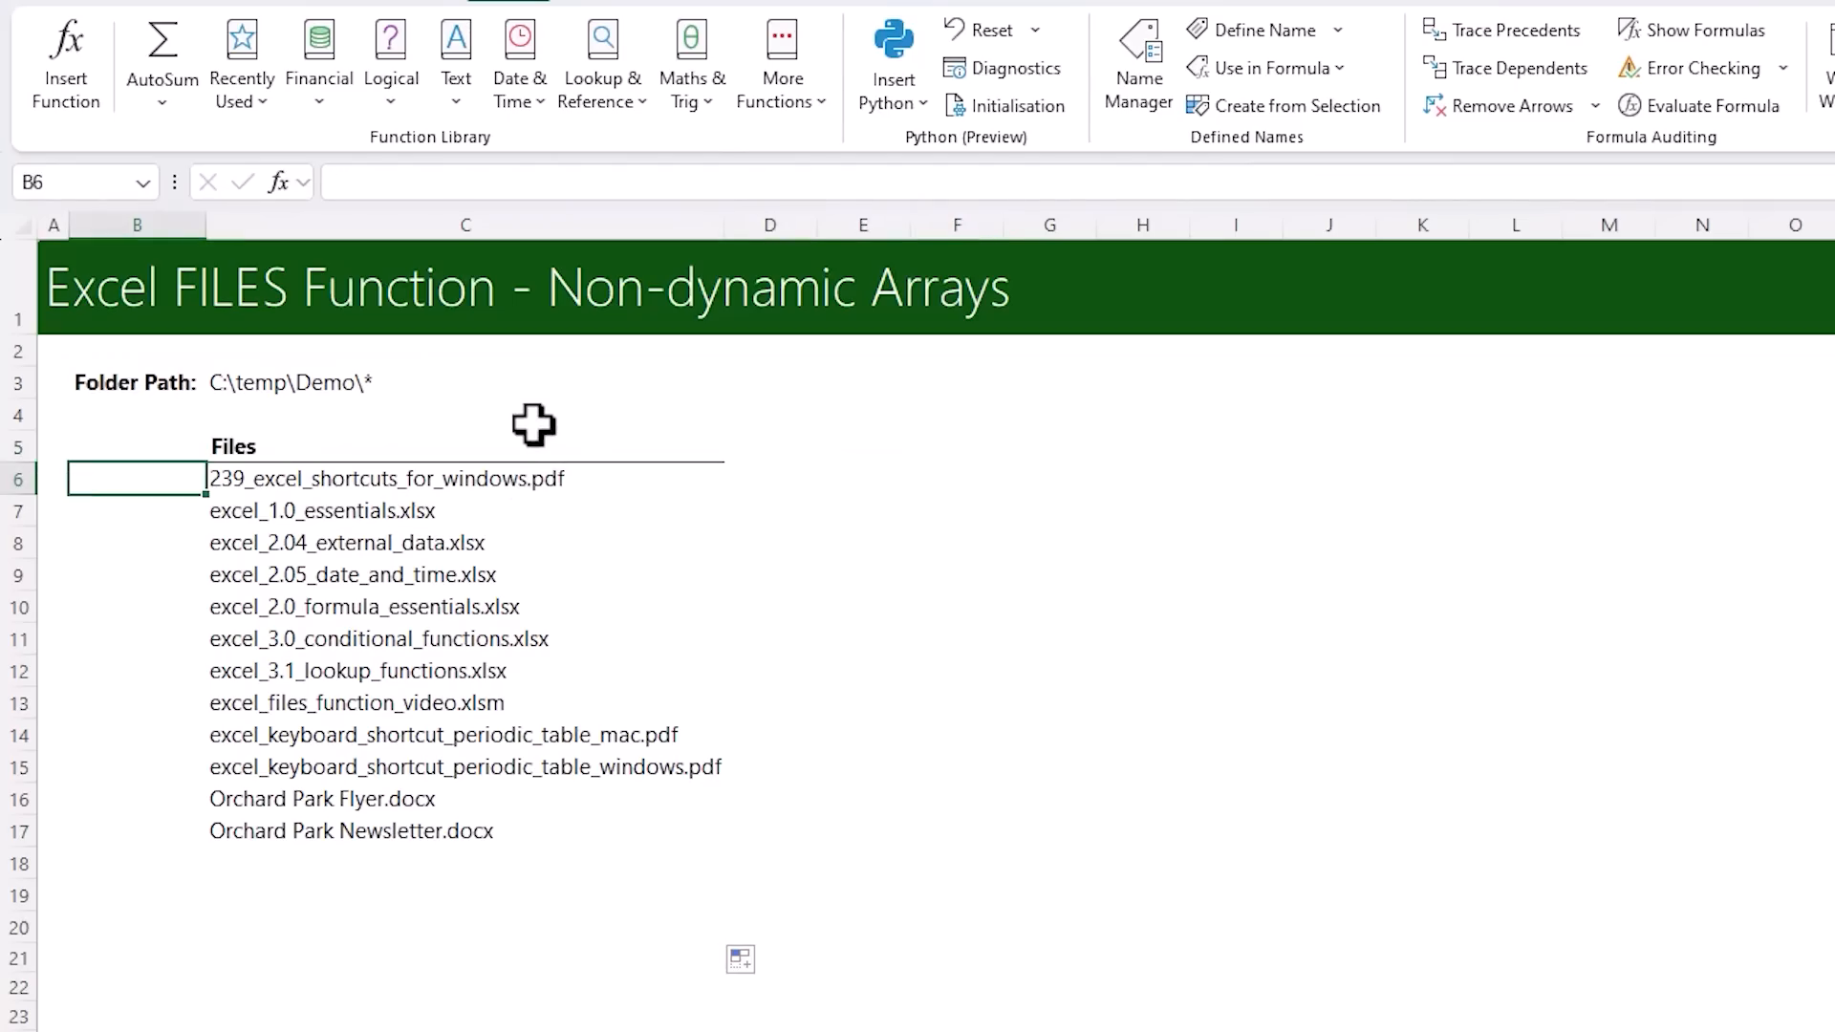
{"action": "key", "text": "Right"}
{"action": "key", "text": "ctrl+shift+Down"}
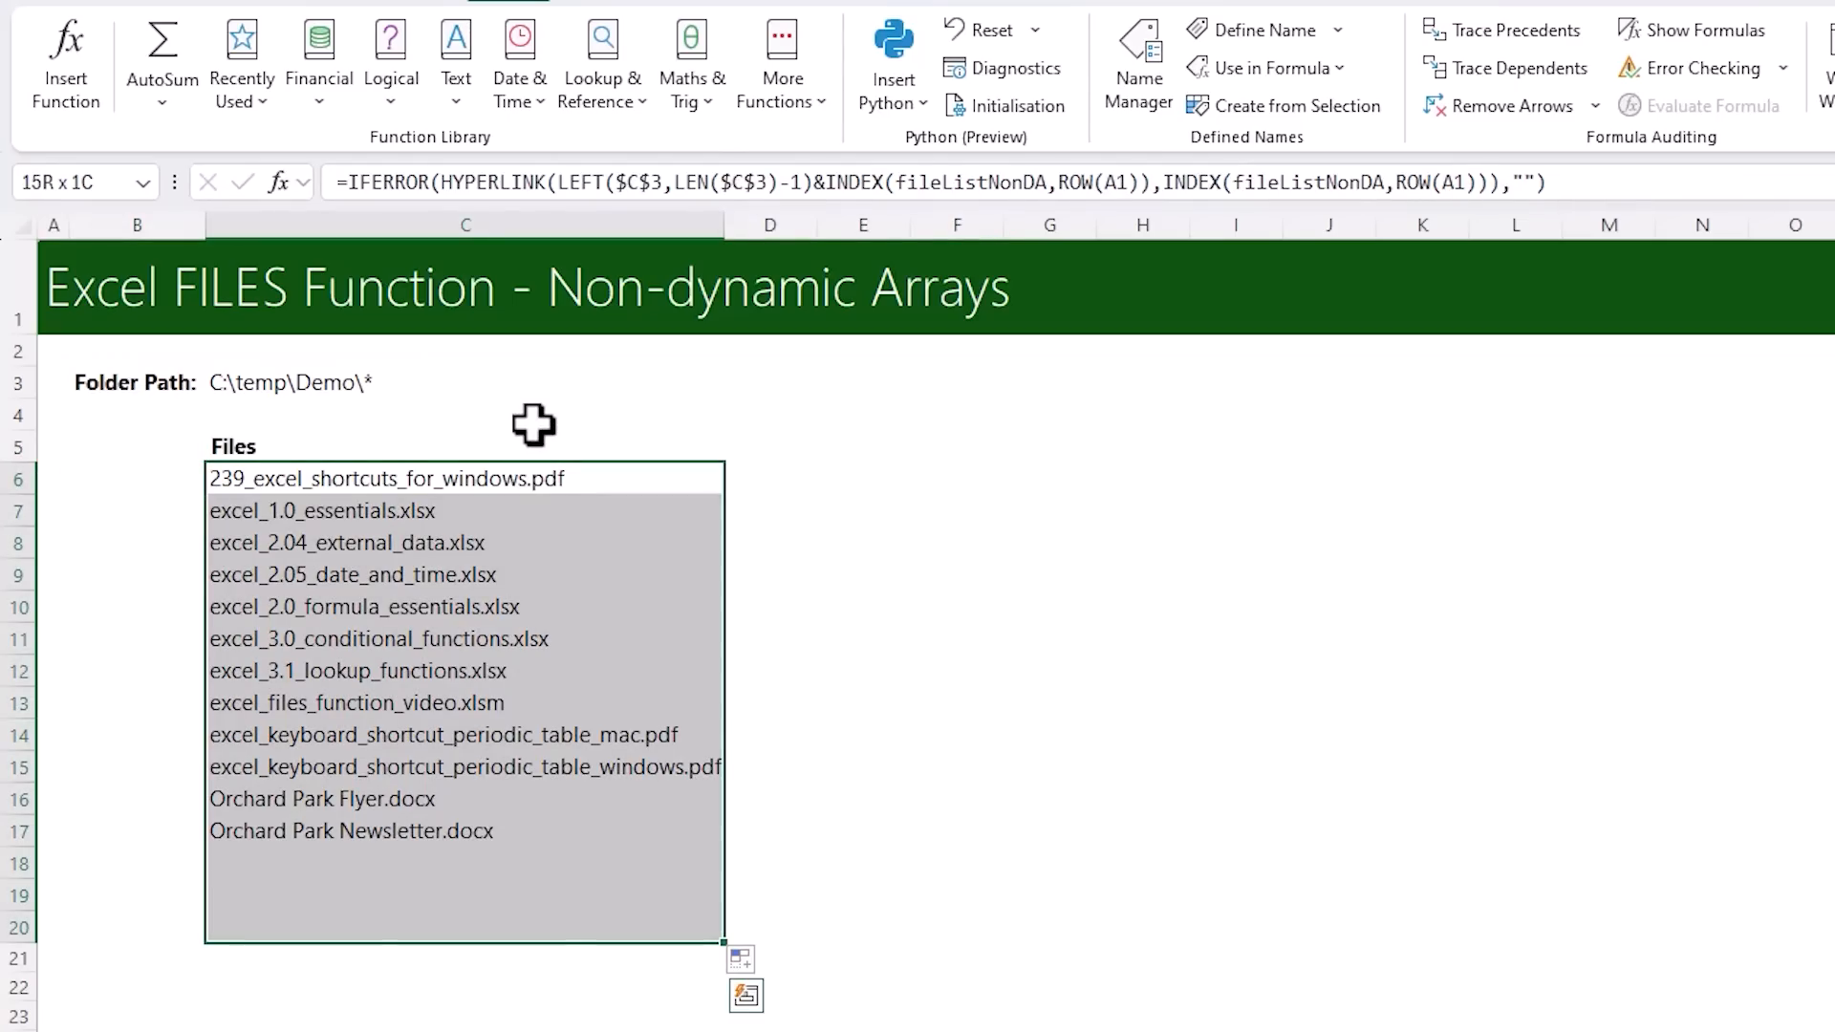
{"action": "left_click", "coordinate": [123, 2]}
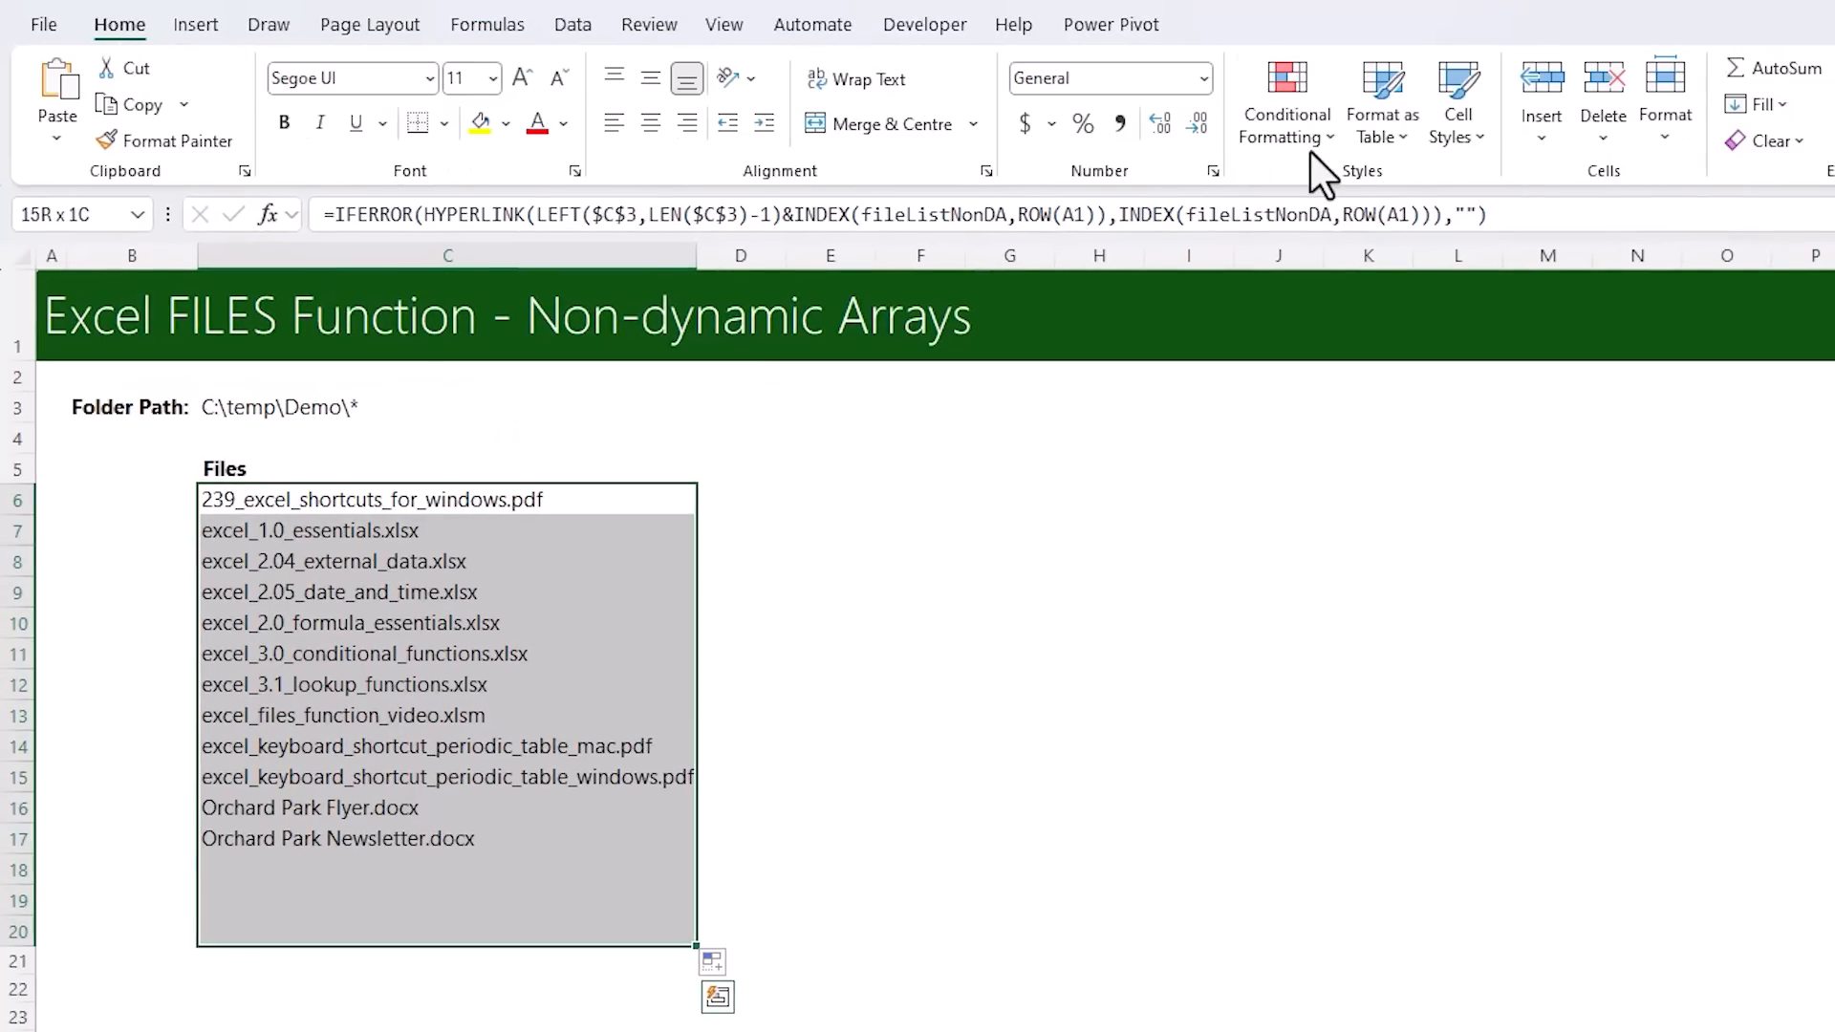
{"action": "left_click", "coordinate": [1310, 152]}
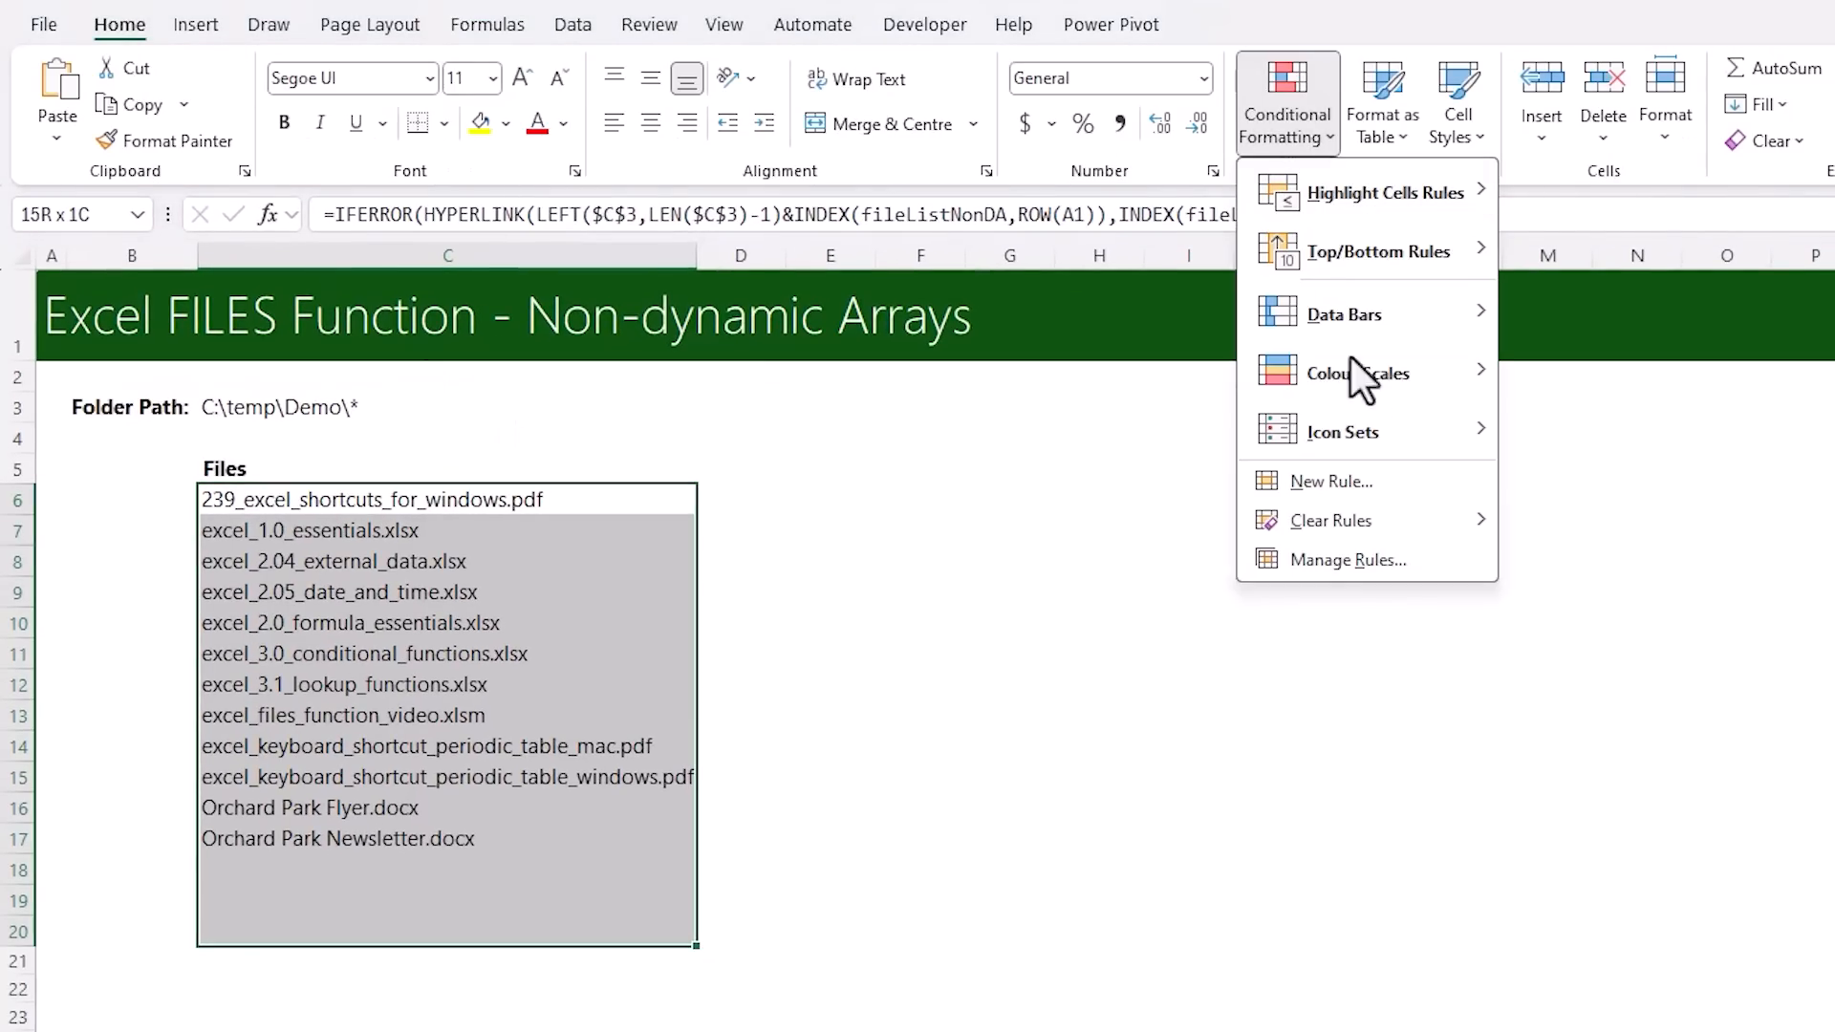
{"action": "left_click", "coordinate": [1391, 484]}
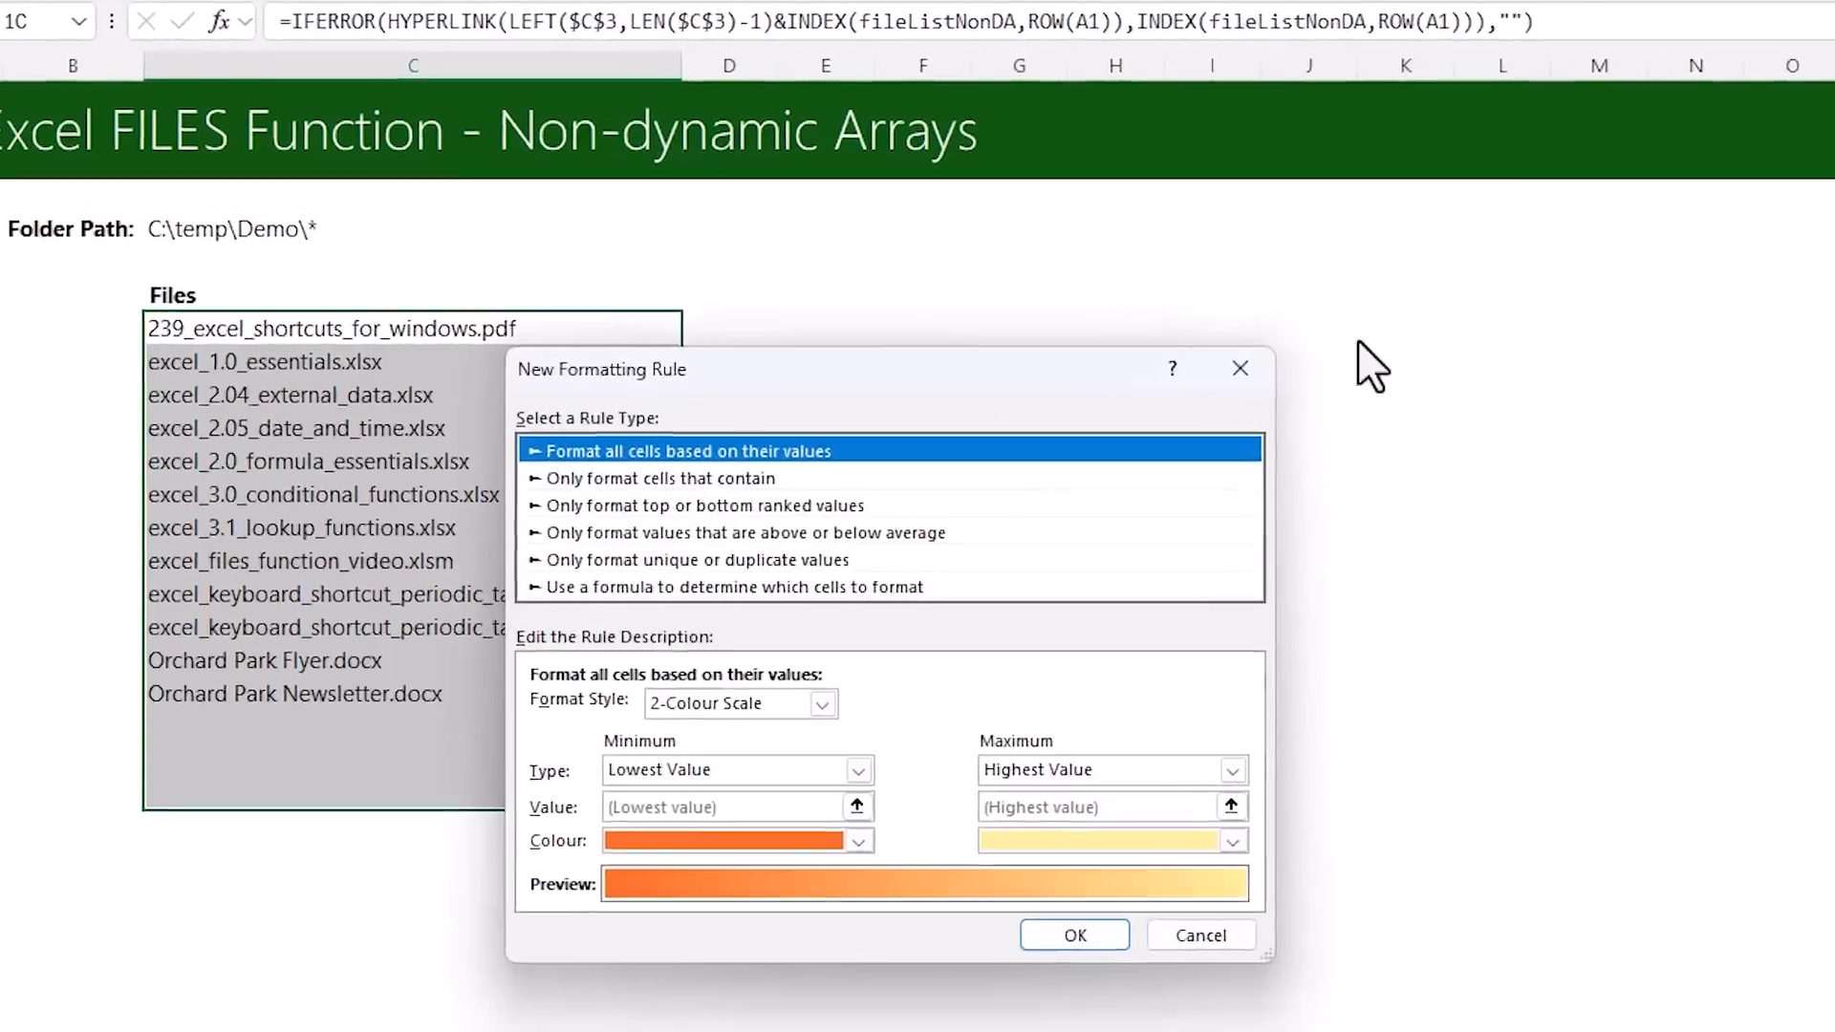
{"action": "left_click", "coordinate": [659, 447]}
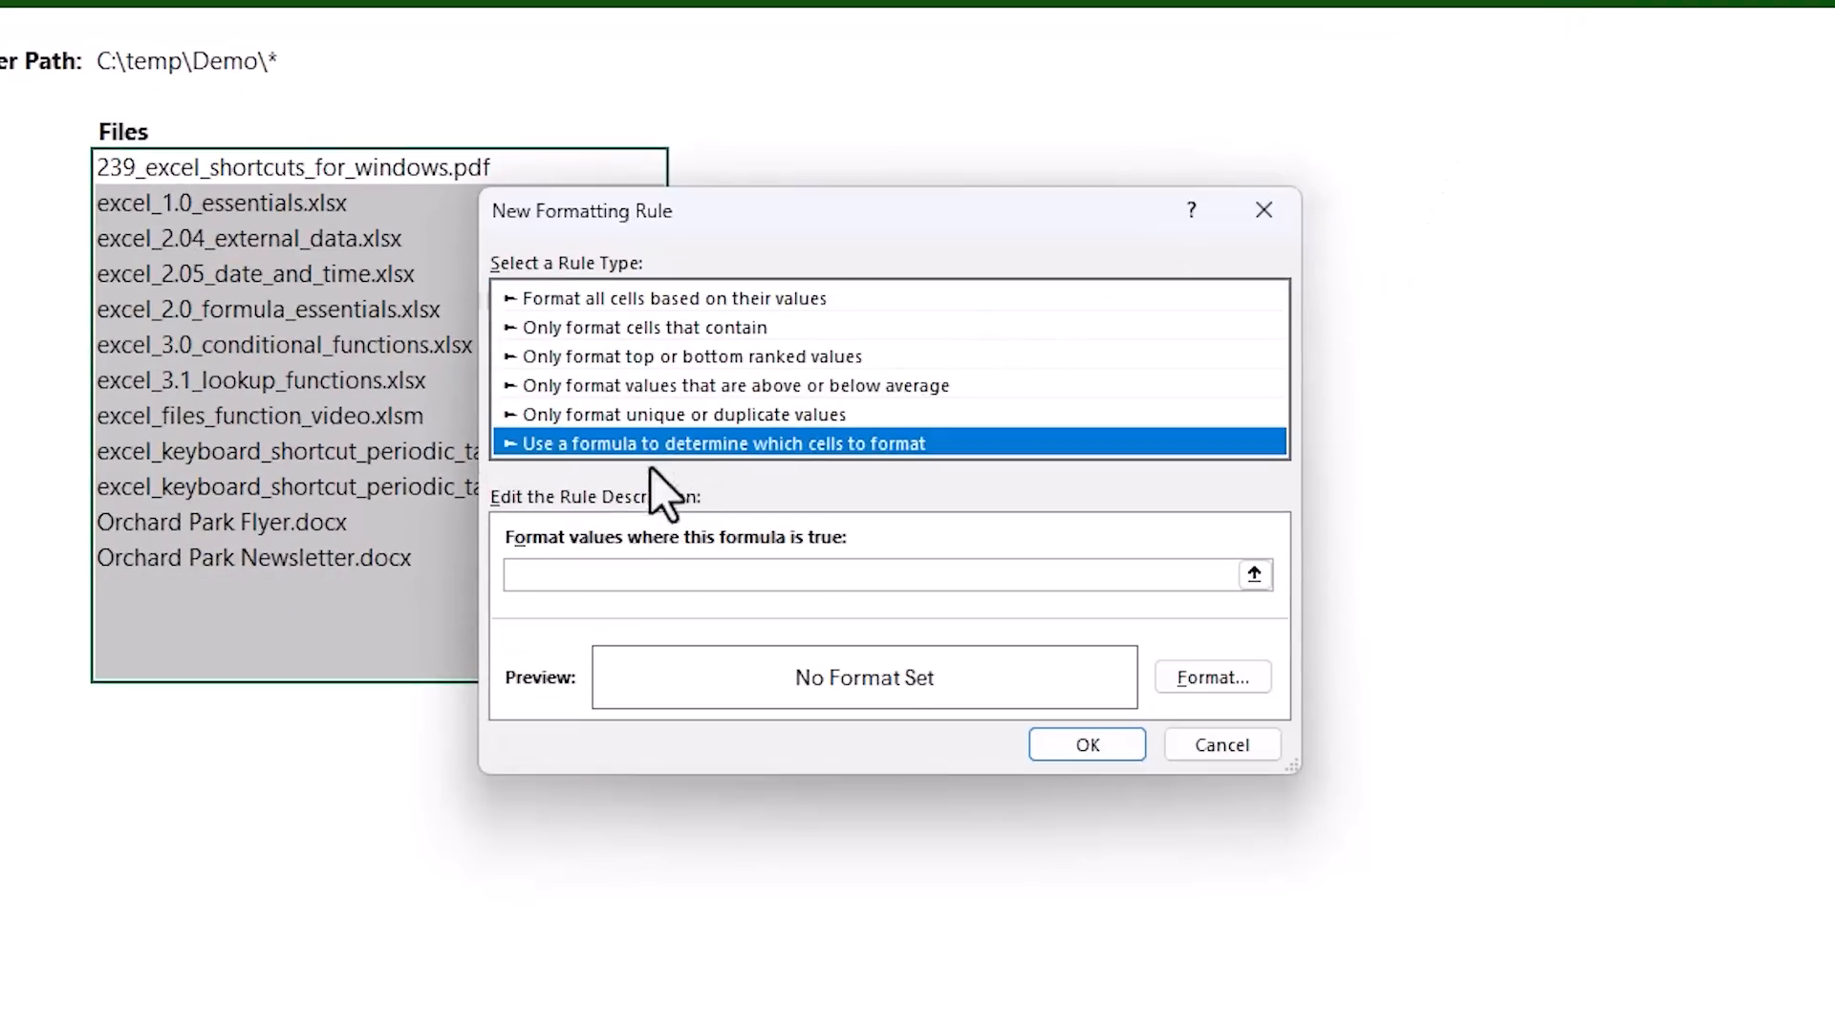
Set the rule's formula to =$C6<>"" with only the column absolute
{"action": "left_click", "coordinate": [593, 580]}
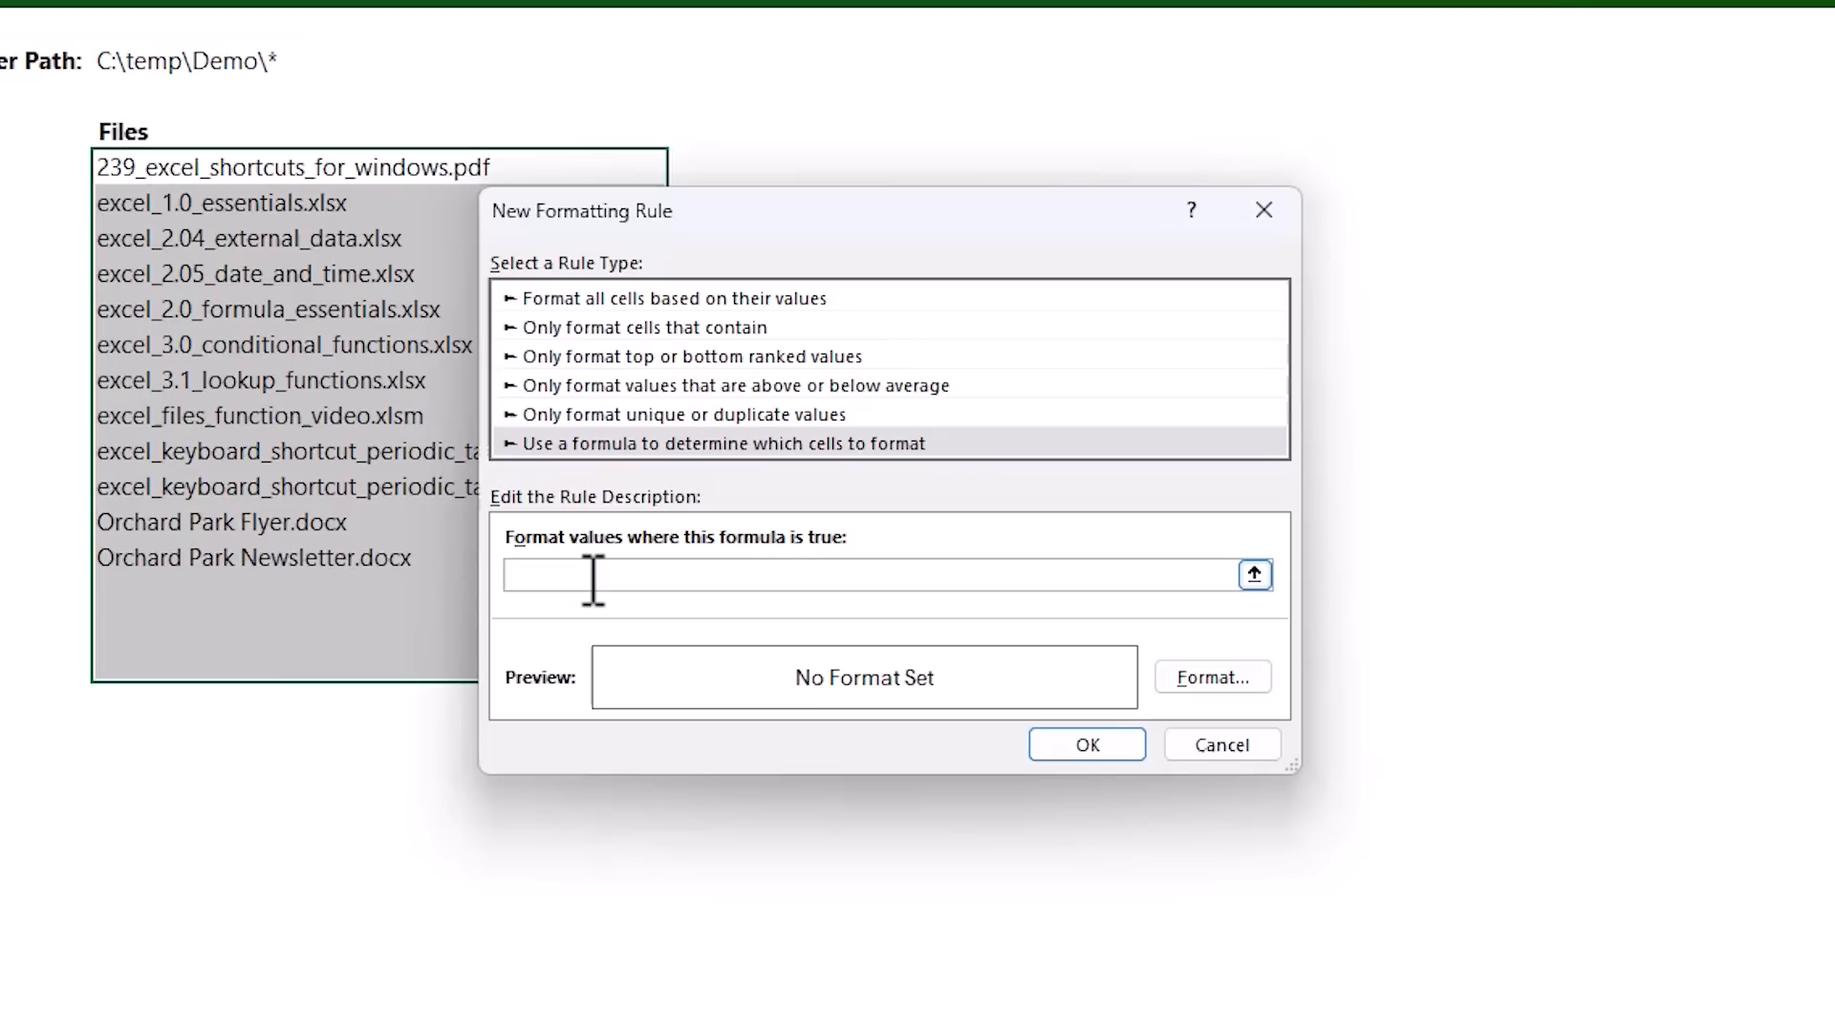
{"action": "type", "text": "="}
{"action": "left_click", "coordinate": [418, 170]}
{"action": "key", "text": "F4"}
{"action": "key", "text": "F4"}
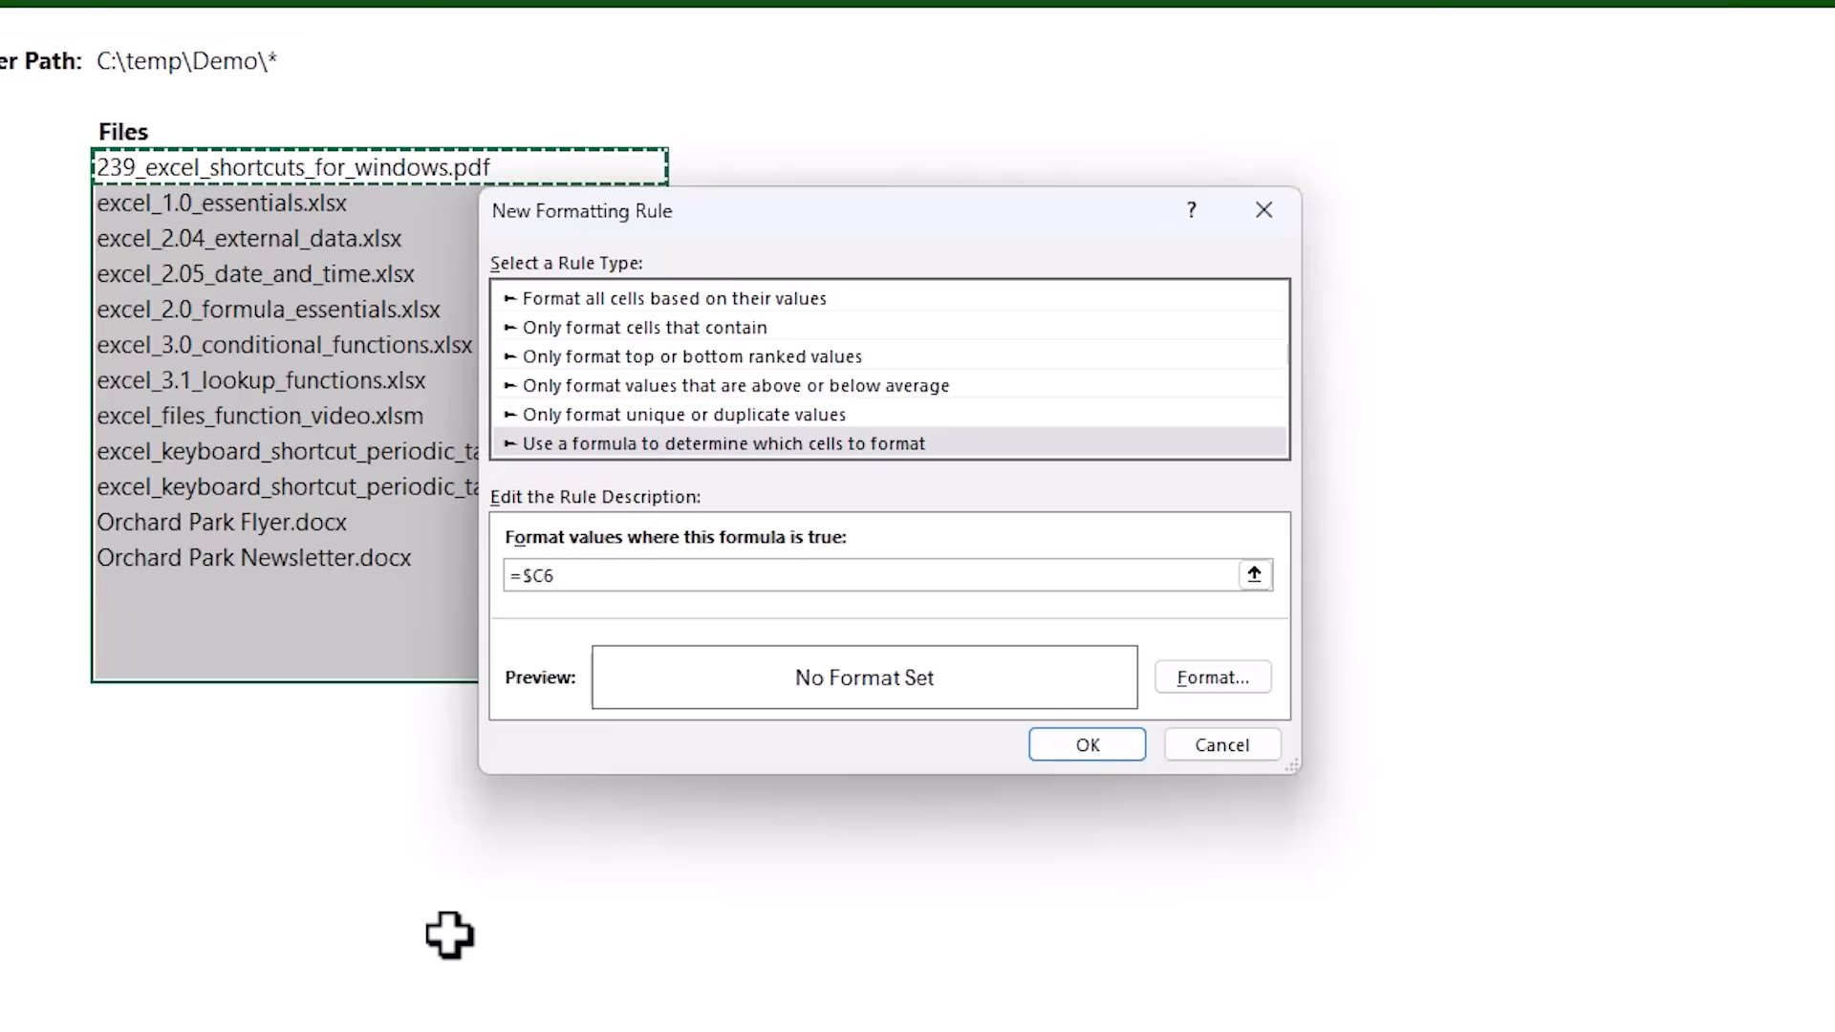
{"action": "type", "text": "<>\"\""}
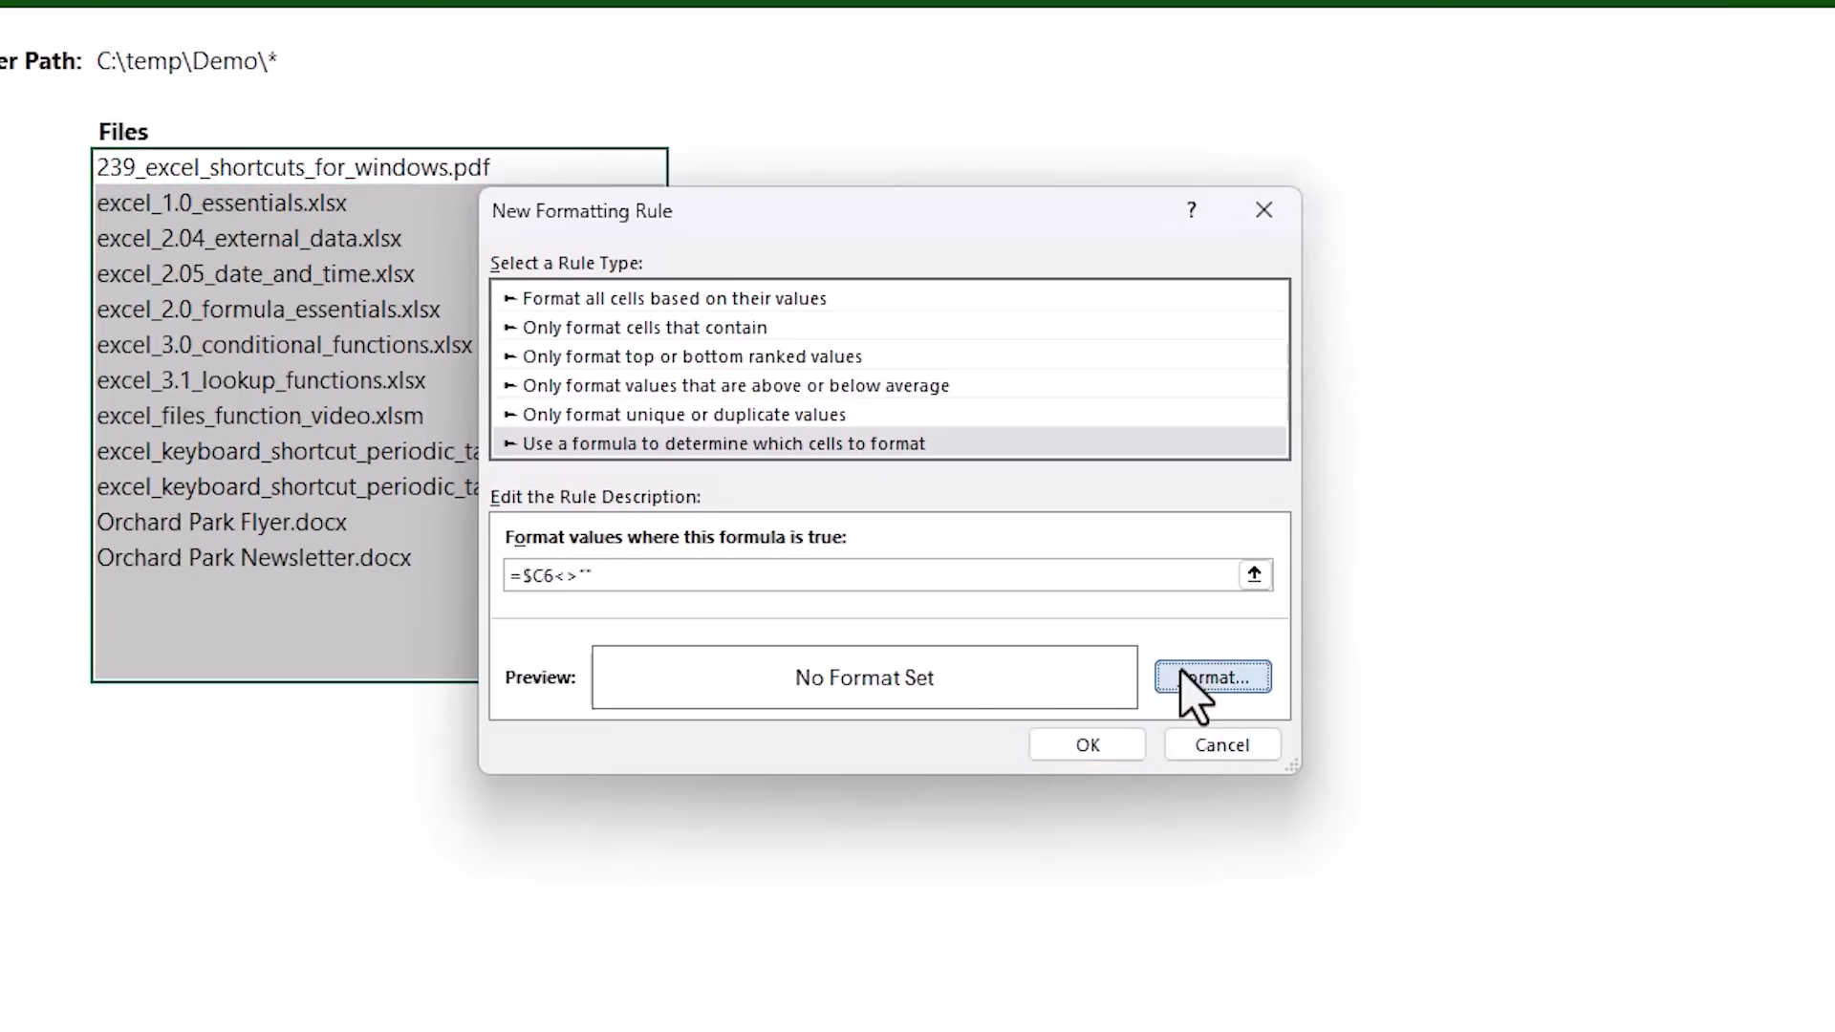
Give the rule a standard blue font colour with single underline and apply it to the file list
{"action": "left_click", "coordinate": [1210, 679]}
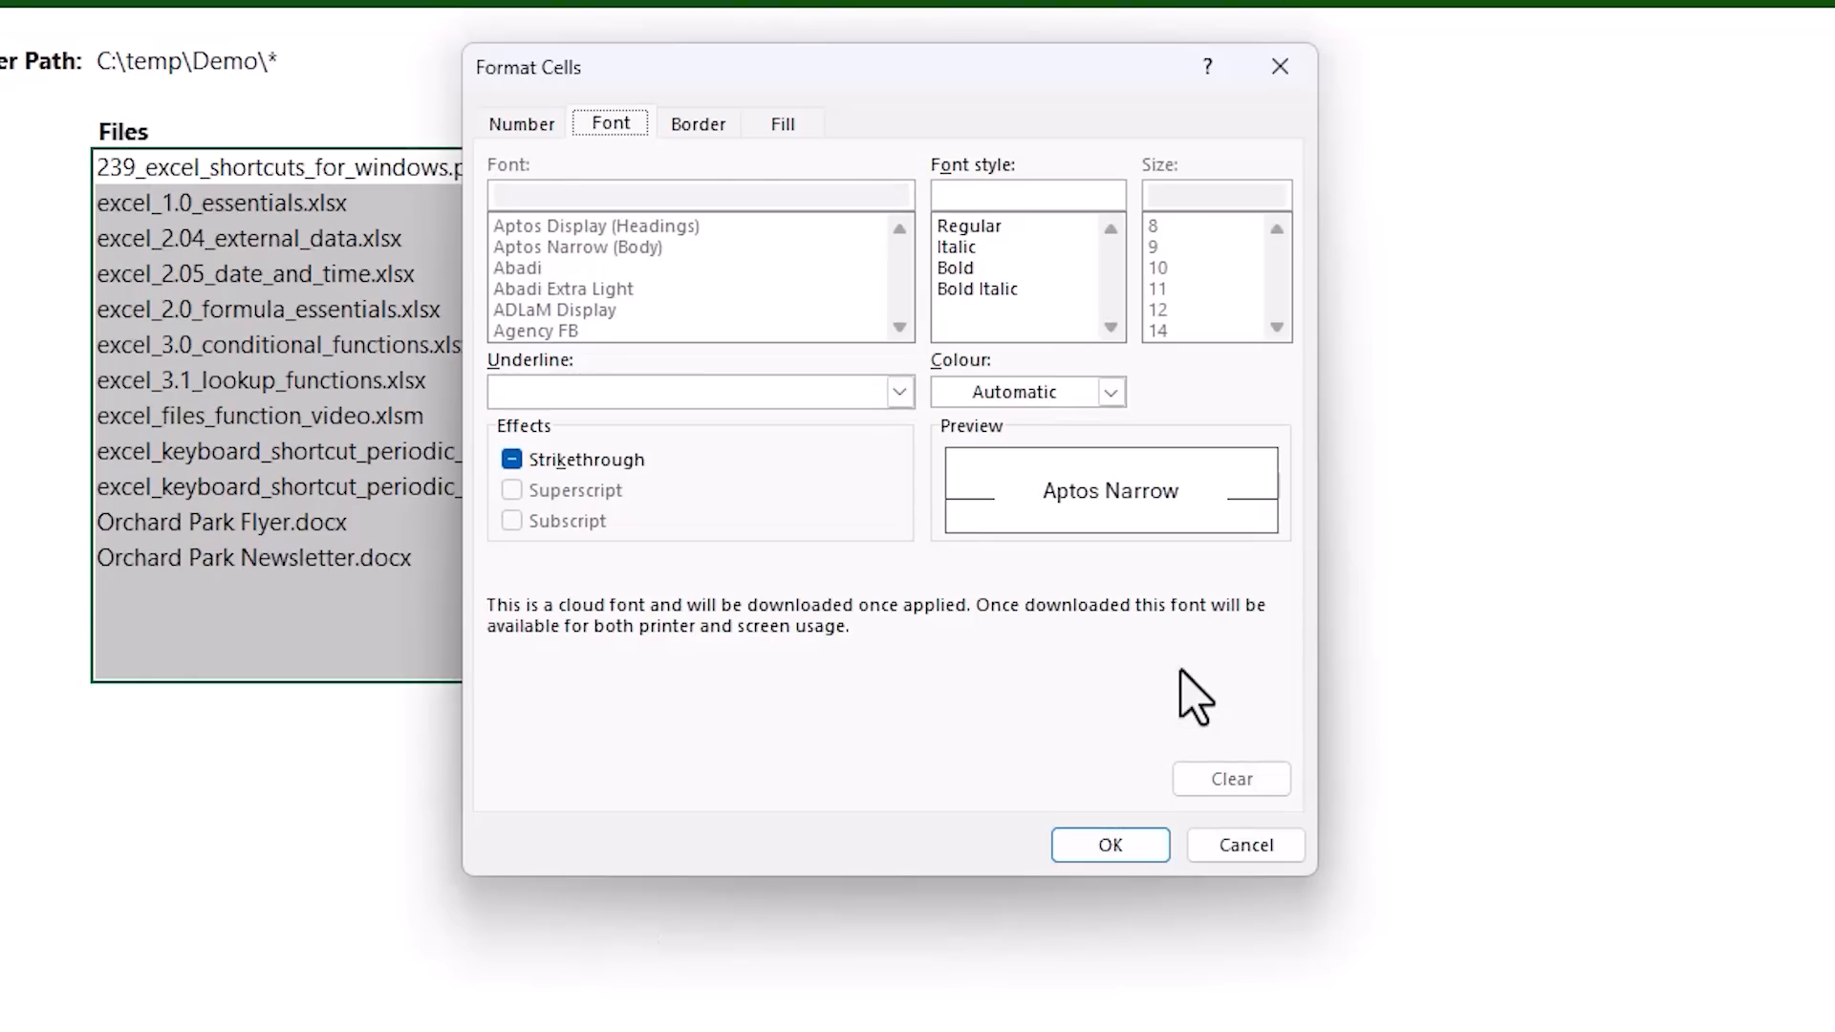
{"action": "left_click", "coordinate": [1108, 392]}
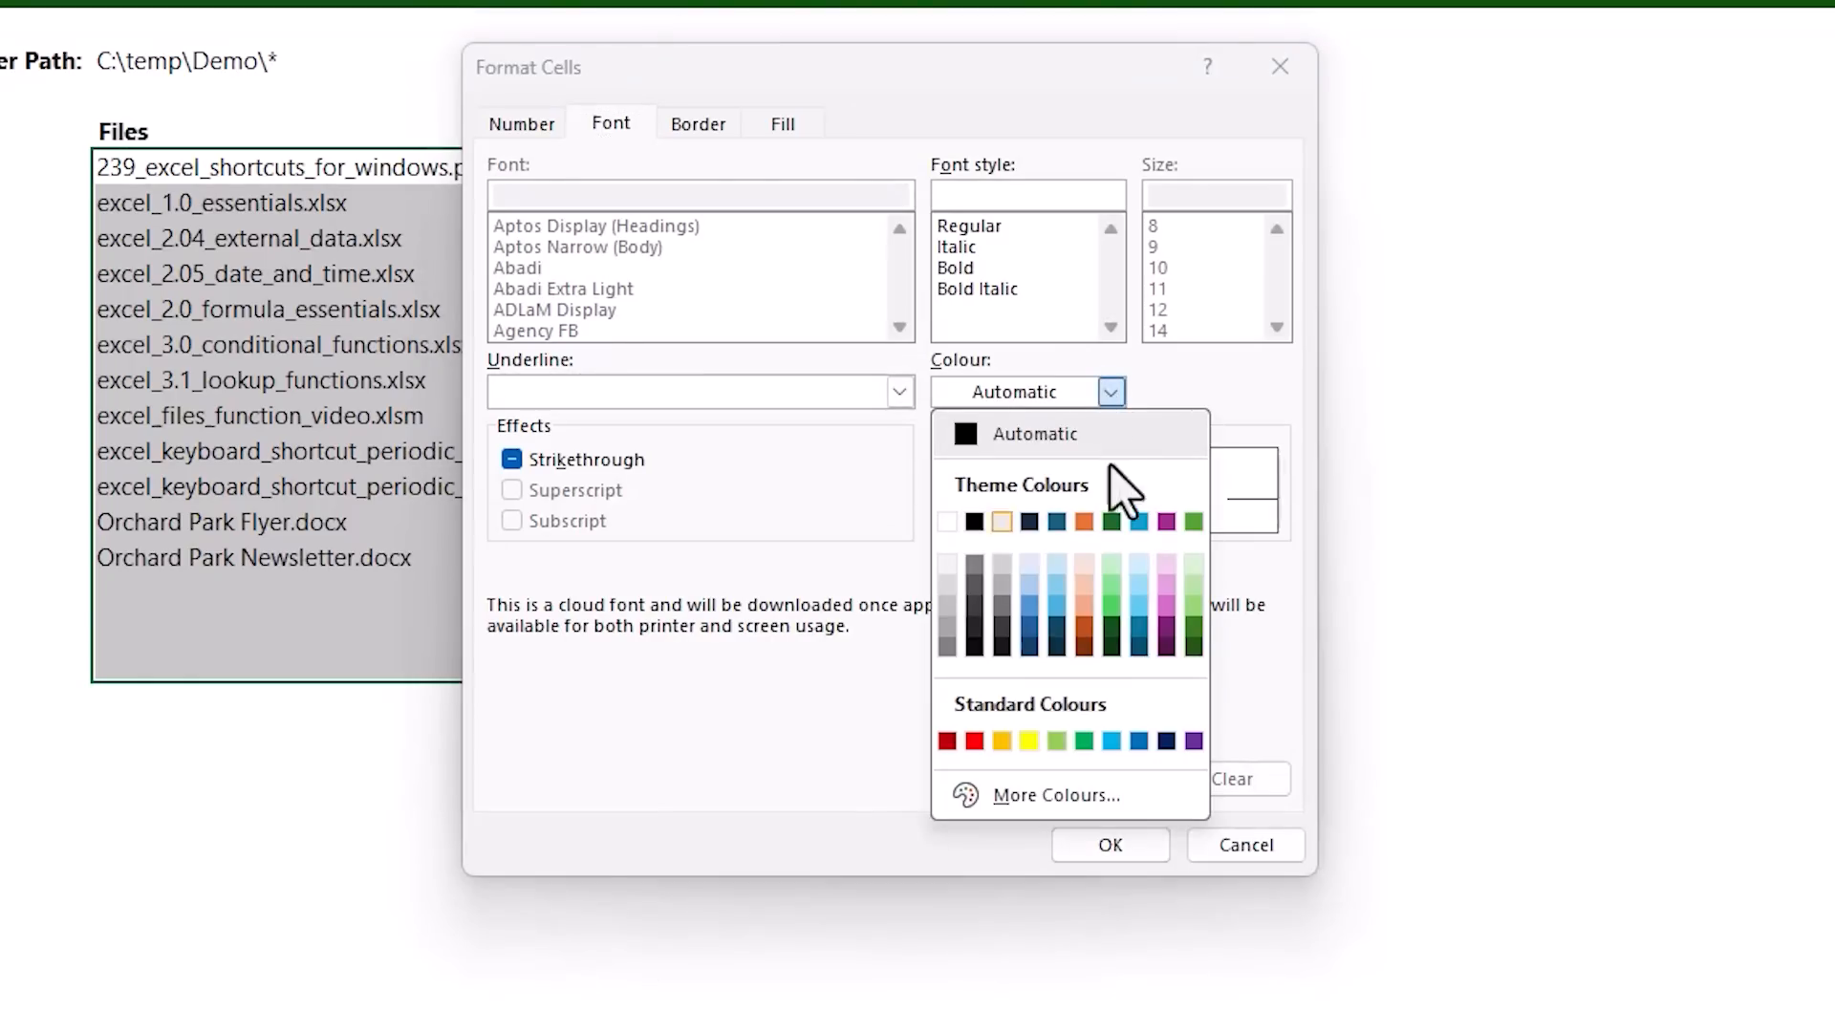
{"action": "left_click", "coordinate": [1138, 741]}
{"action": "left_click", "coordinate": [899, 392]}
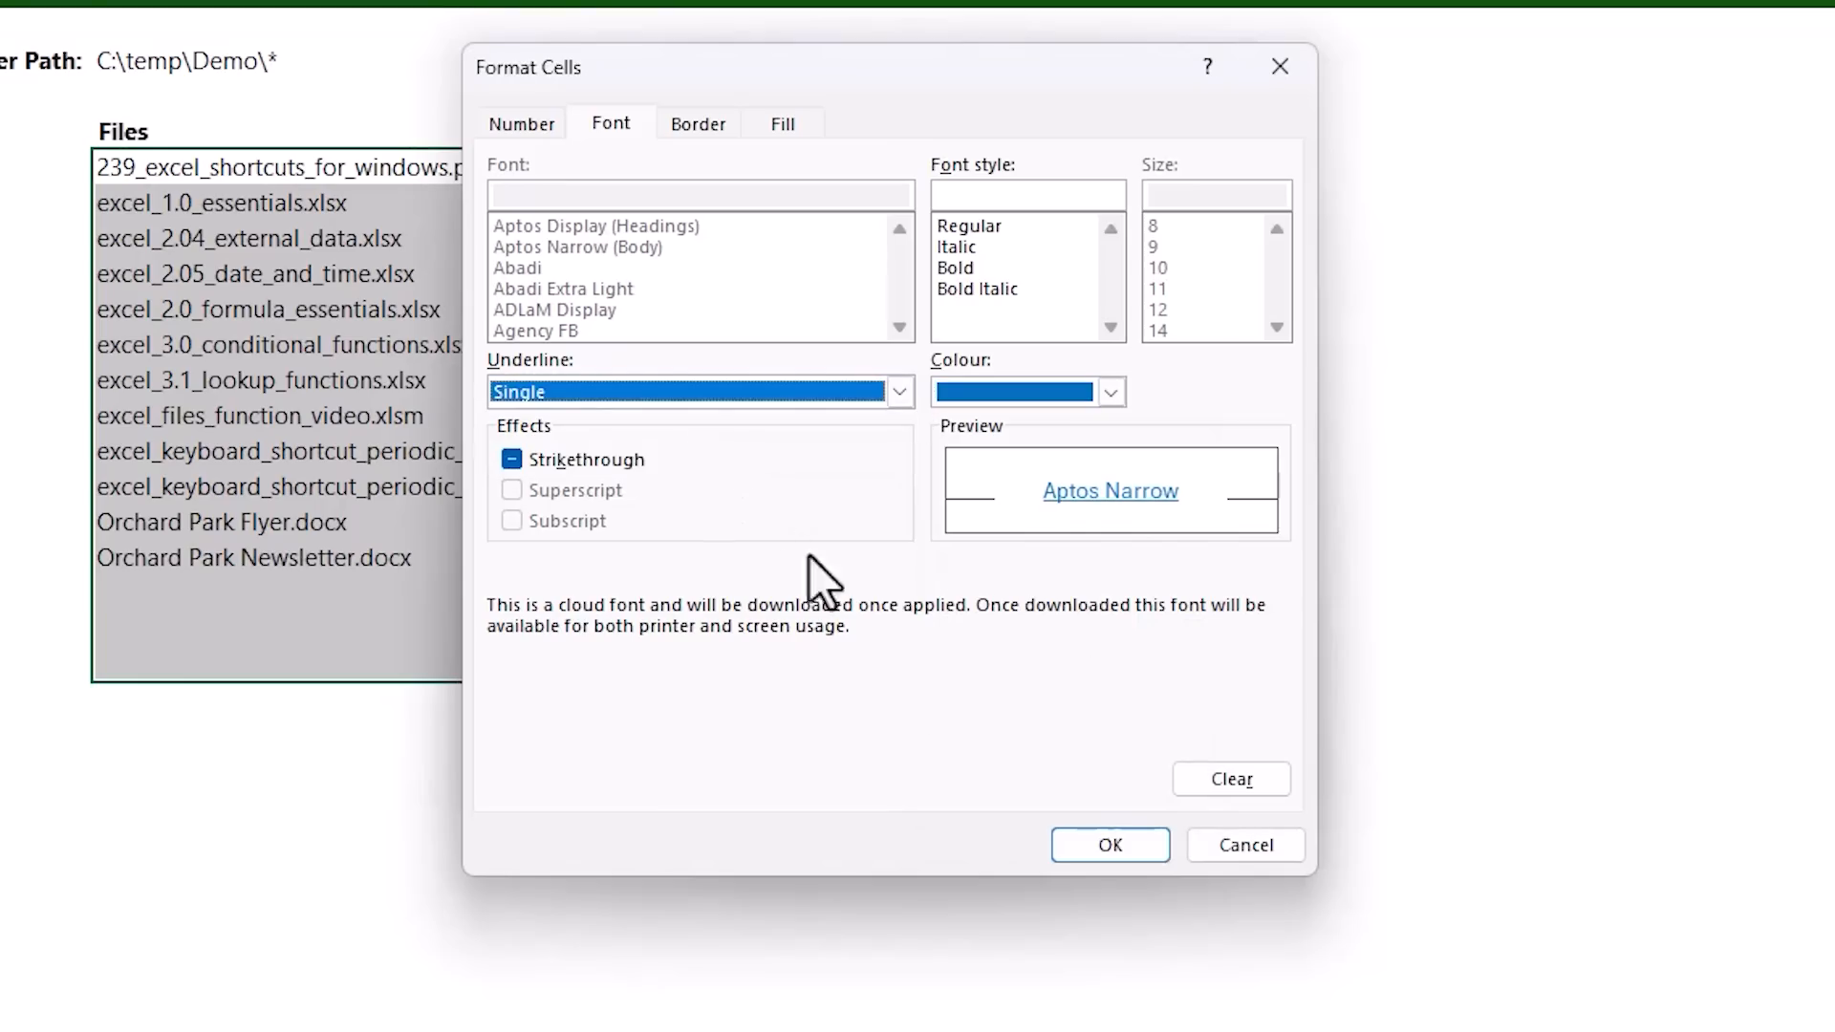
{"action": "left_click", "coordinate": [1099, 848]}
{"action": "left_click", "coordinate": [1088, 747]}
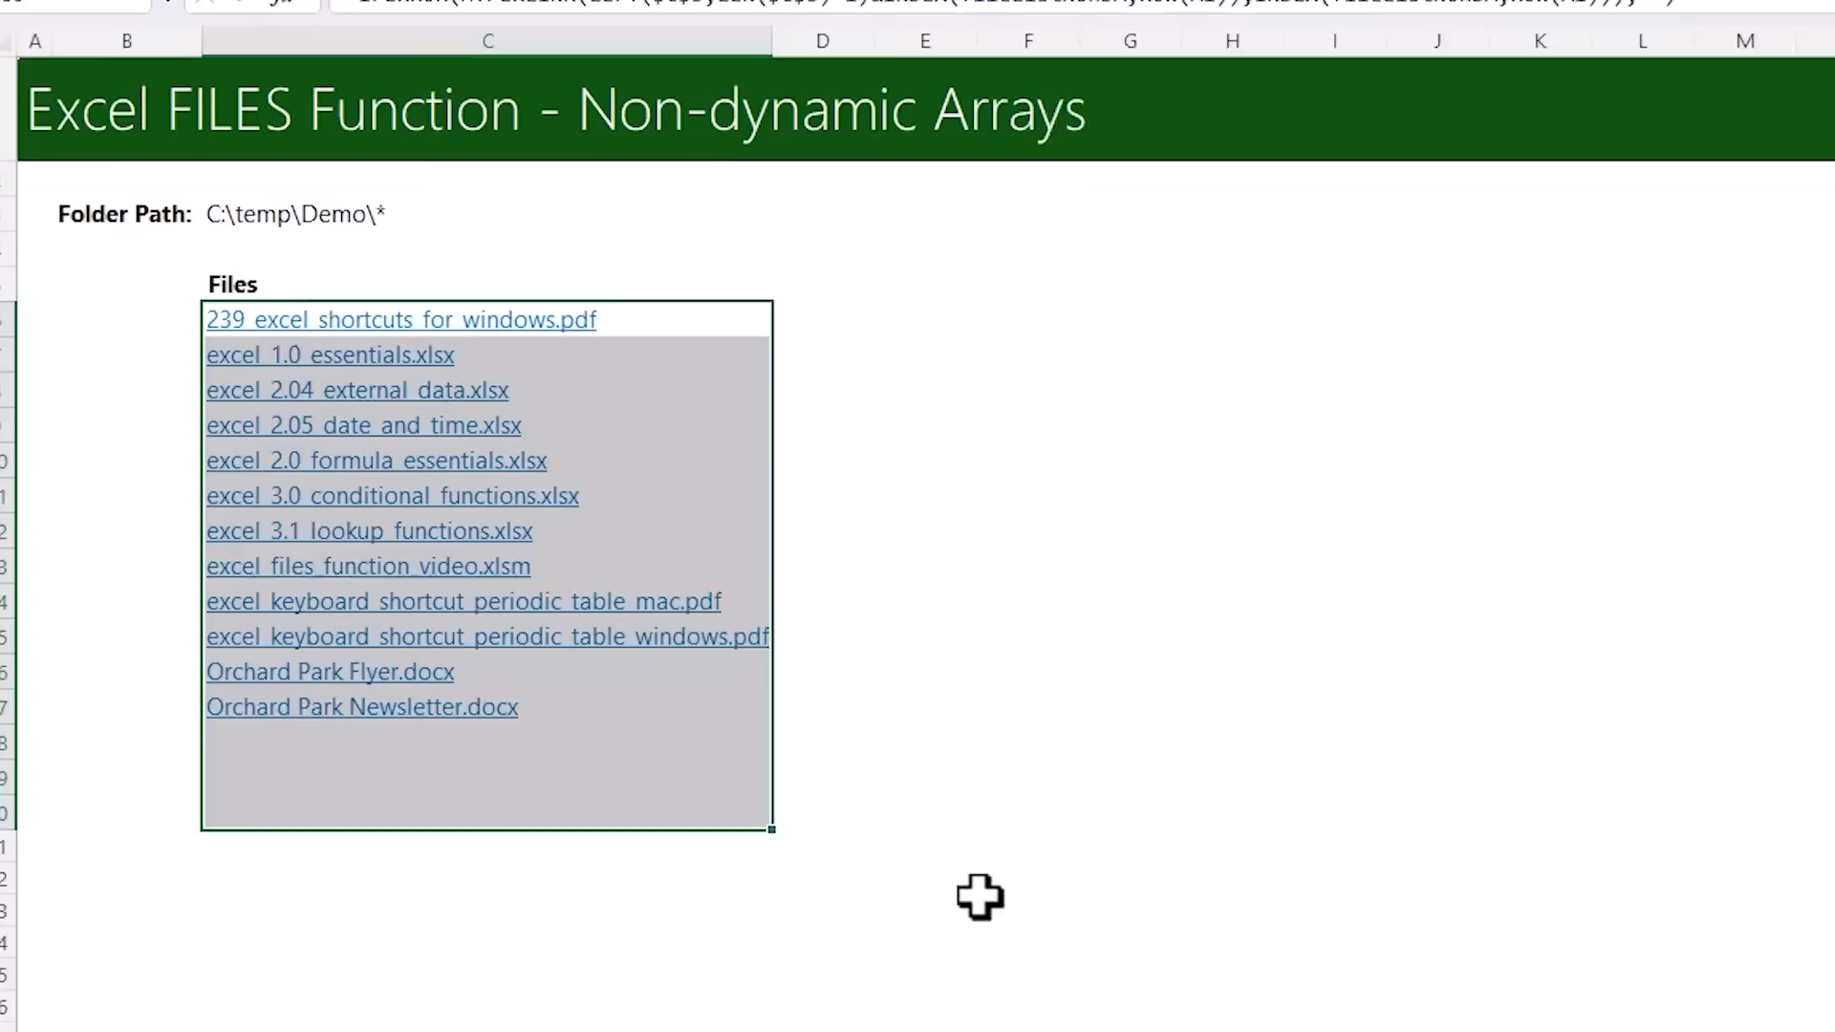
{"action": "left_click", "coordinate": [852, 752]}
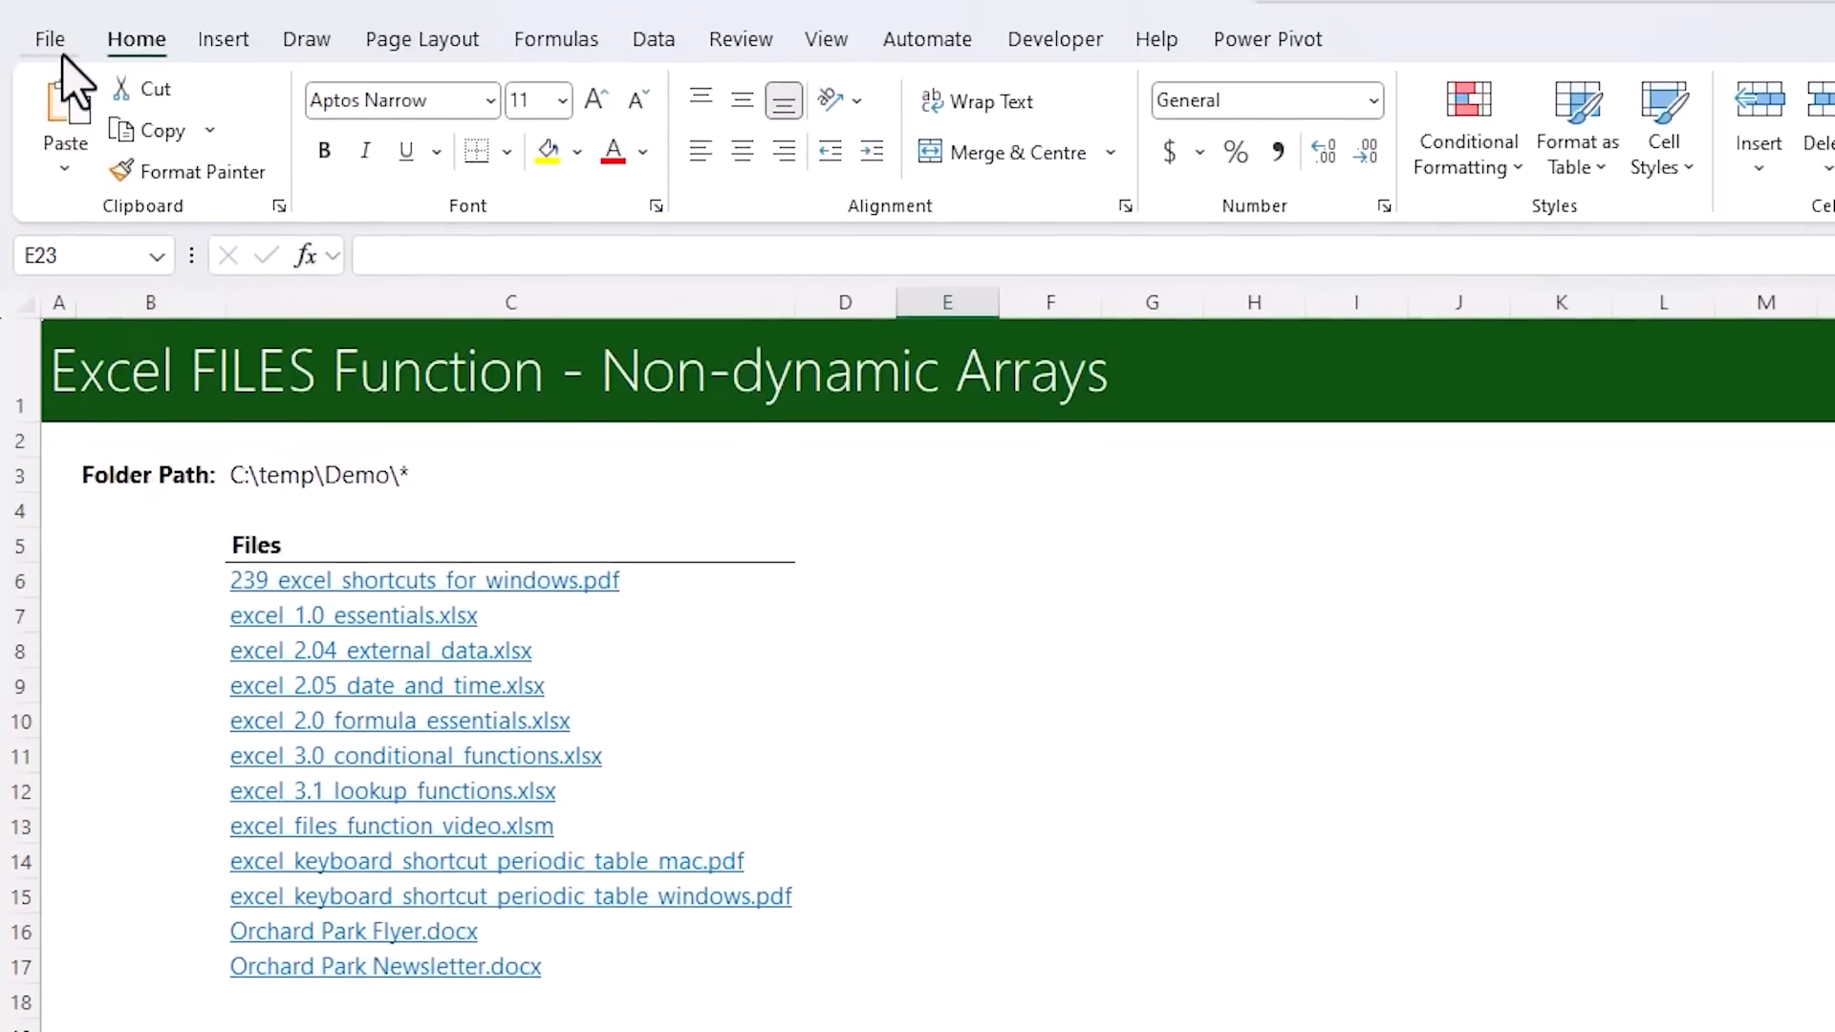
Open the Trust Center's Macro Settings and check the VBA and Excel 4.0 macro options
{"action": "left_click", "coordinate": [56, 43]}
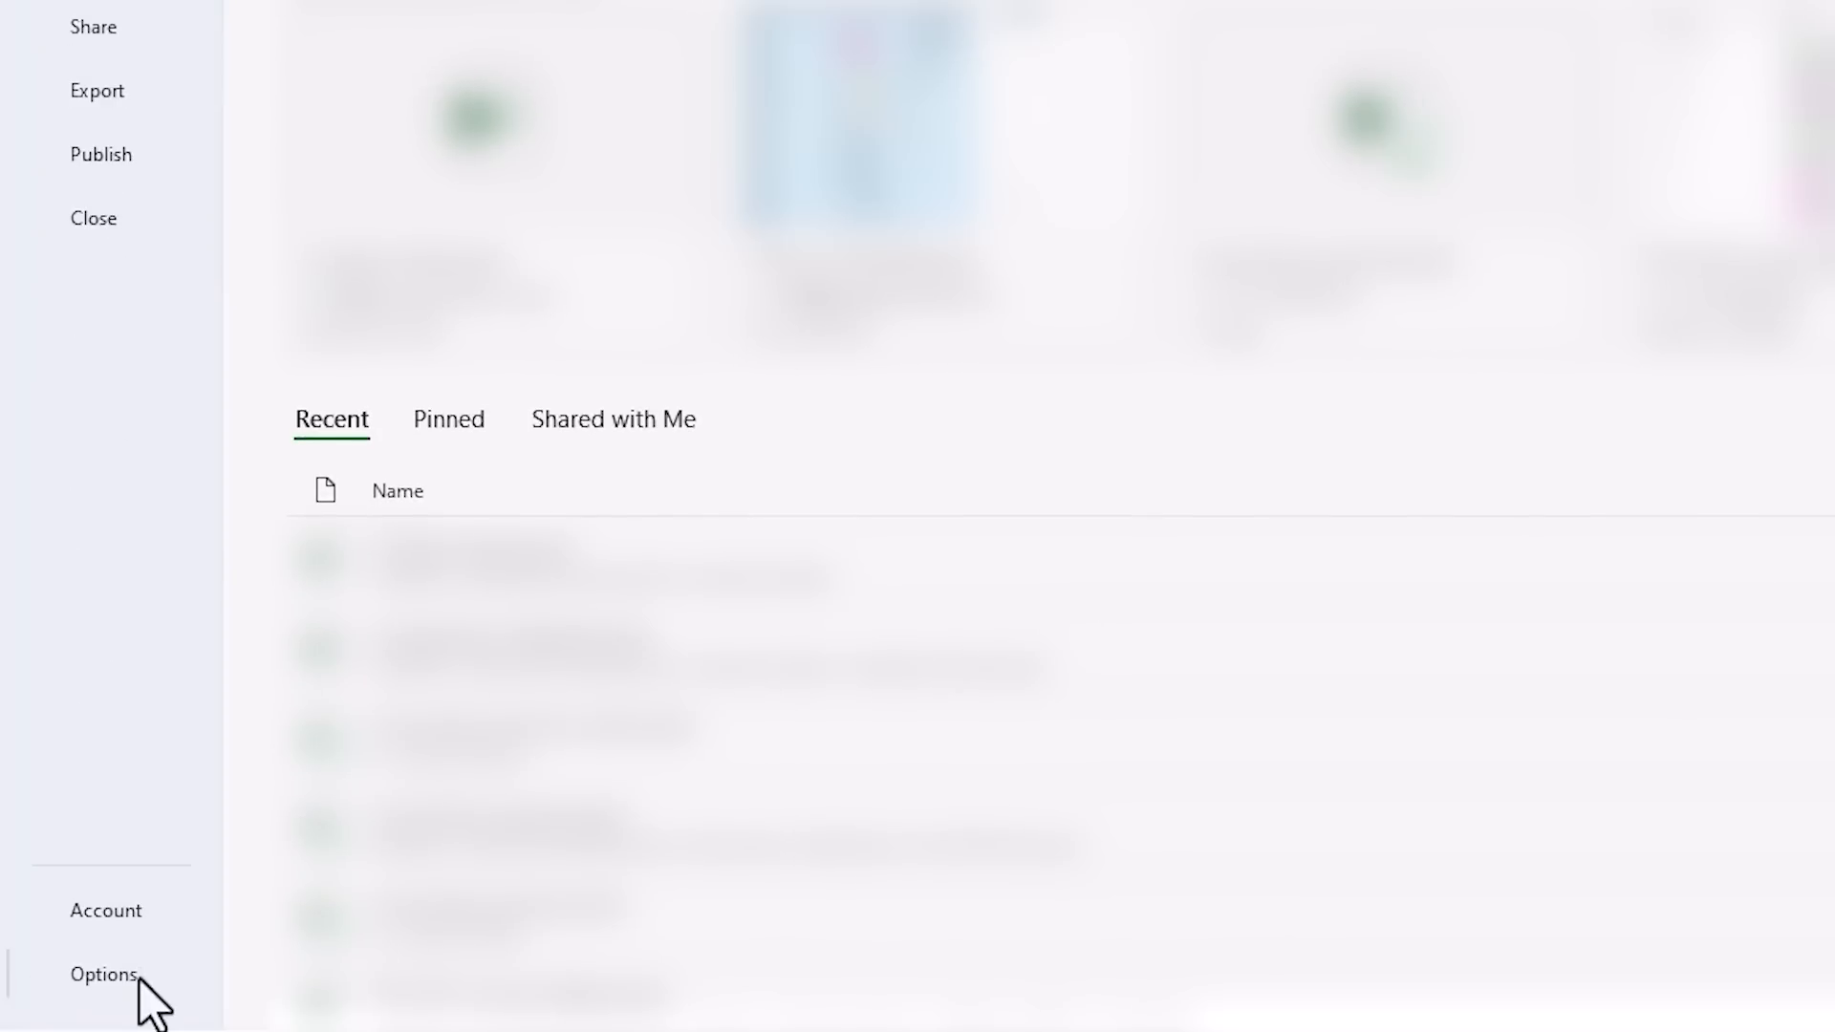
{"action": "left_click", "coordinate": [134, 976]}
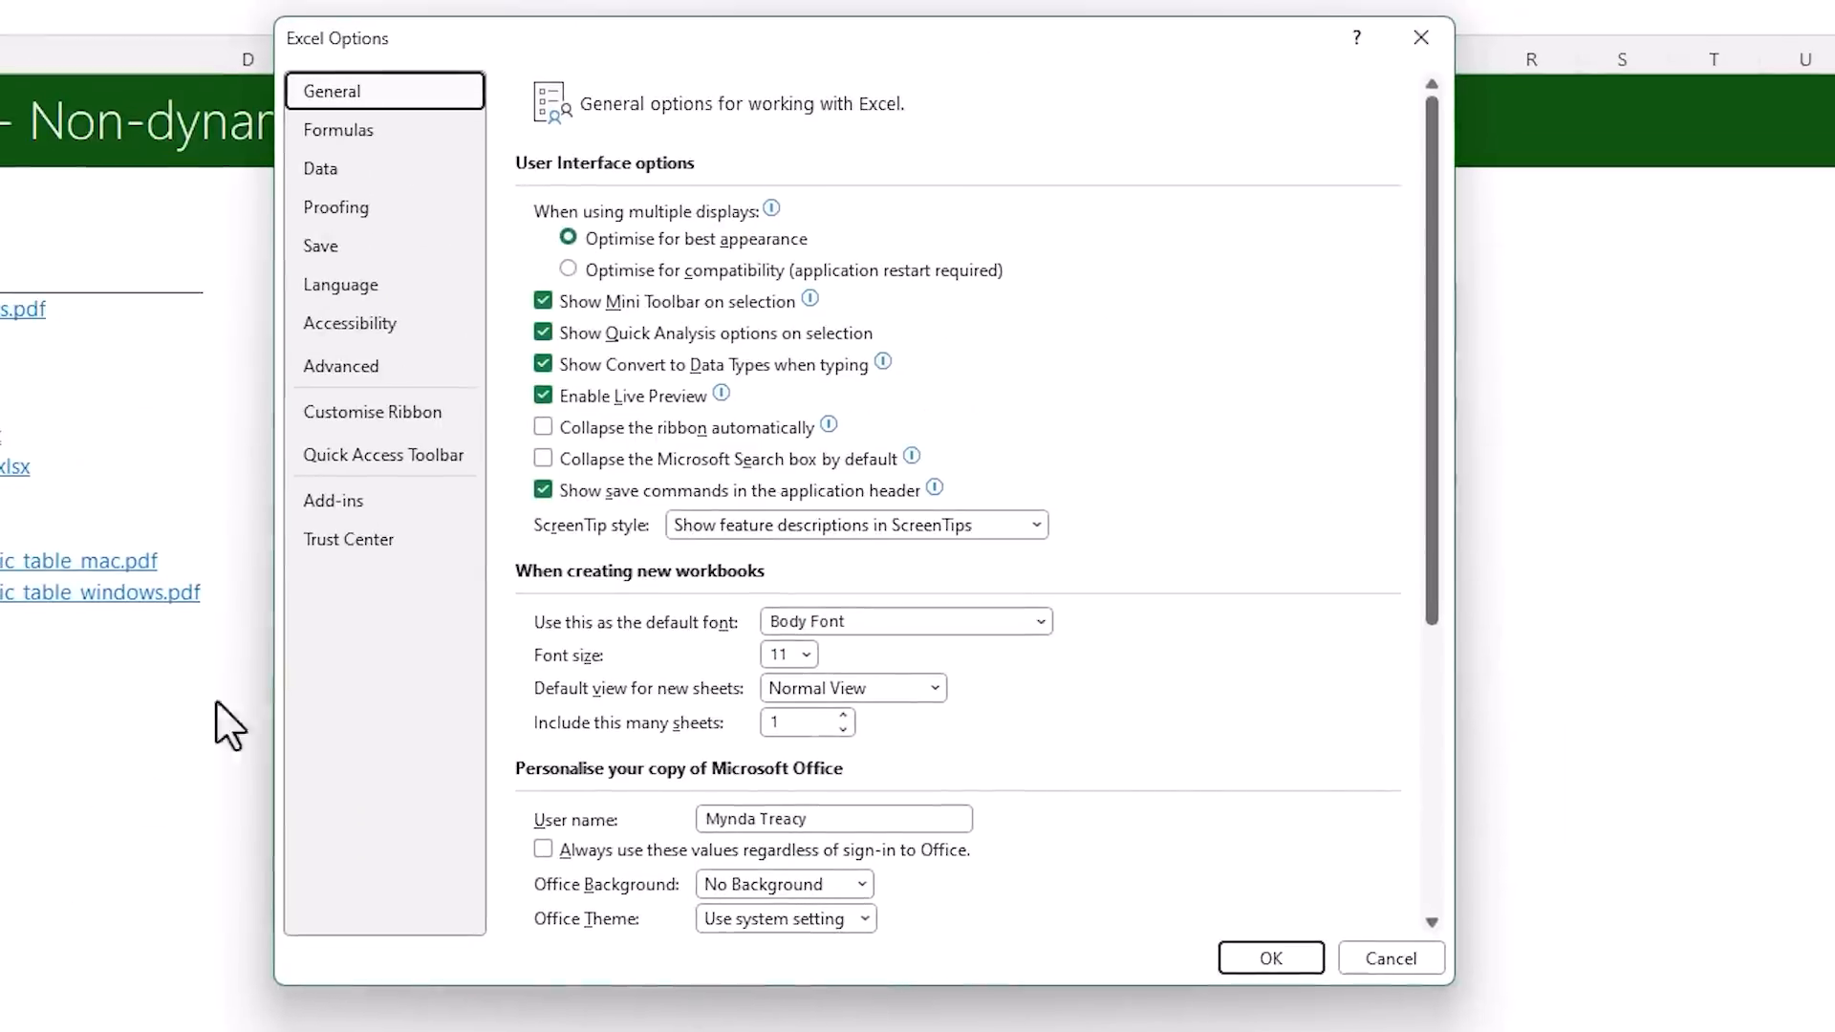
{"action": "left_click", "coordinate": [405, 554]}
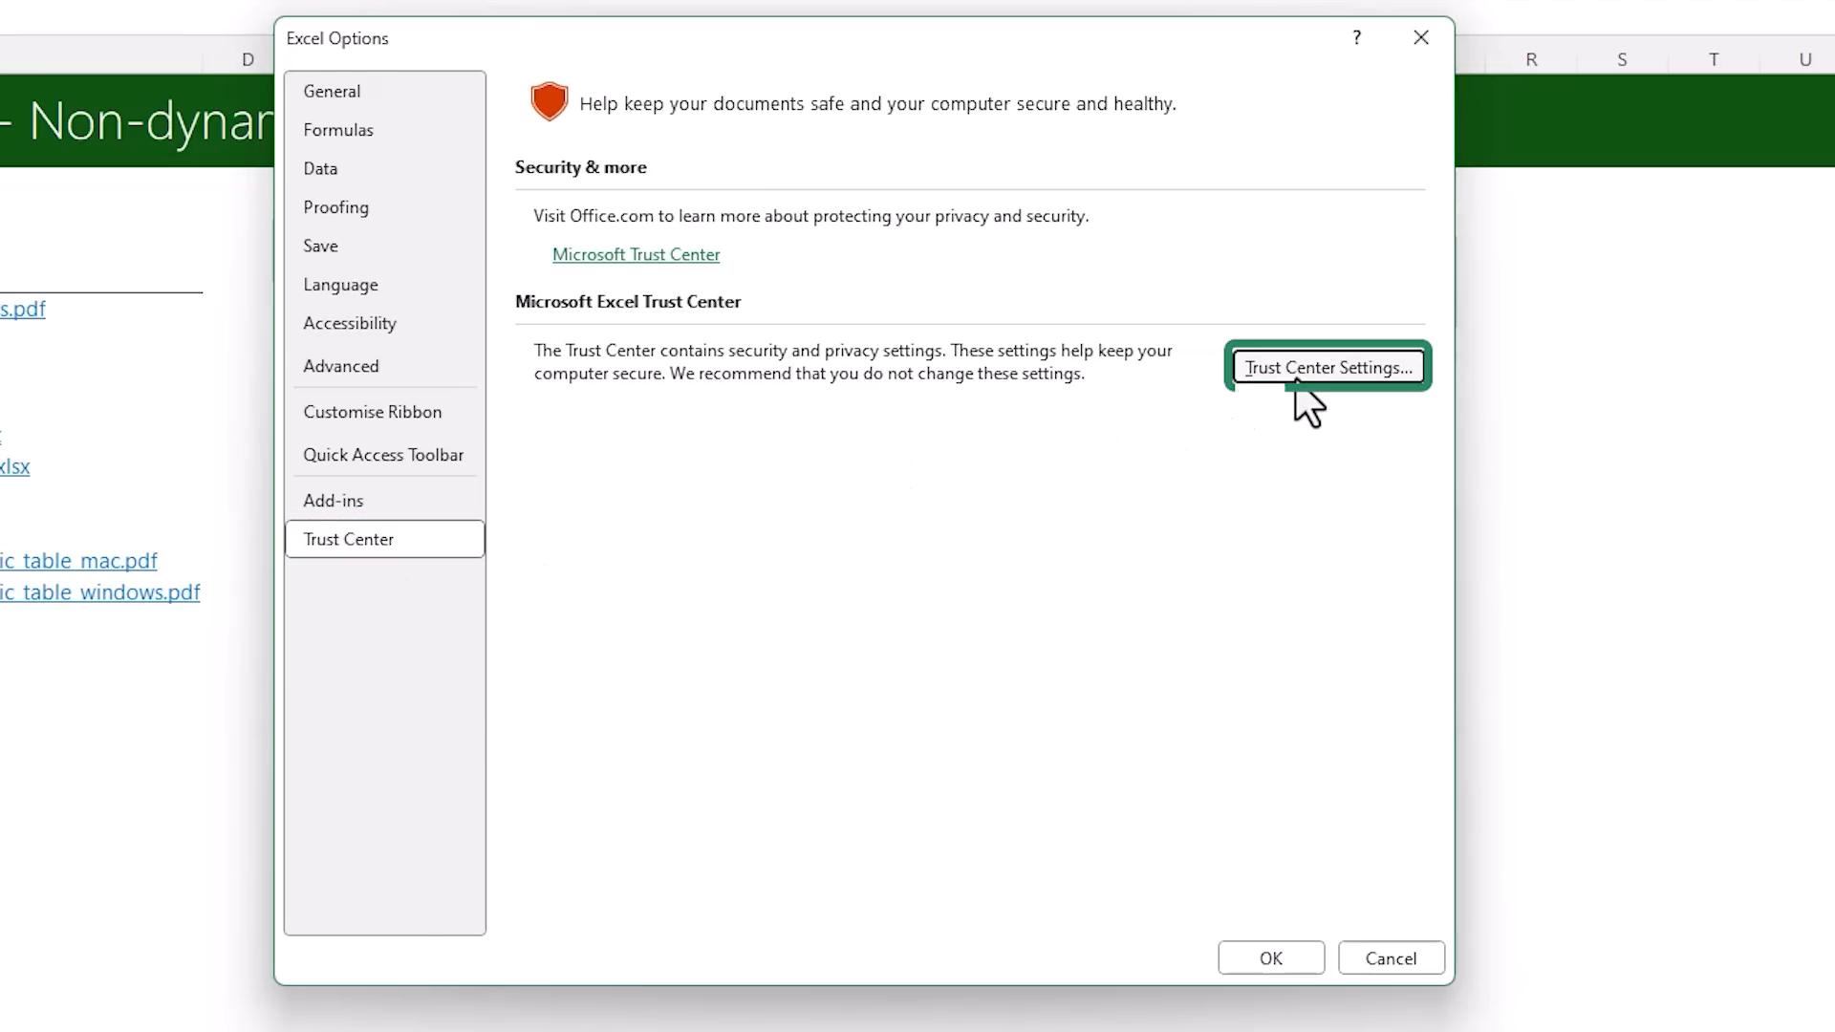
{"action": "left_click", "coordinate": [1297, 372]}
{"action": "left_click", "coordinate": [461, 350]}
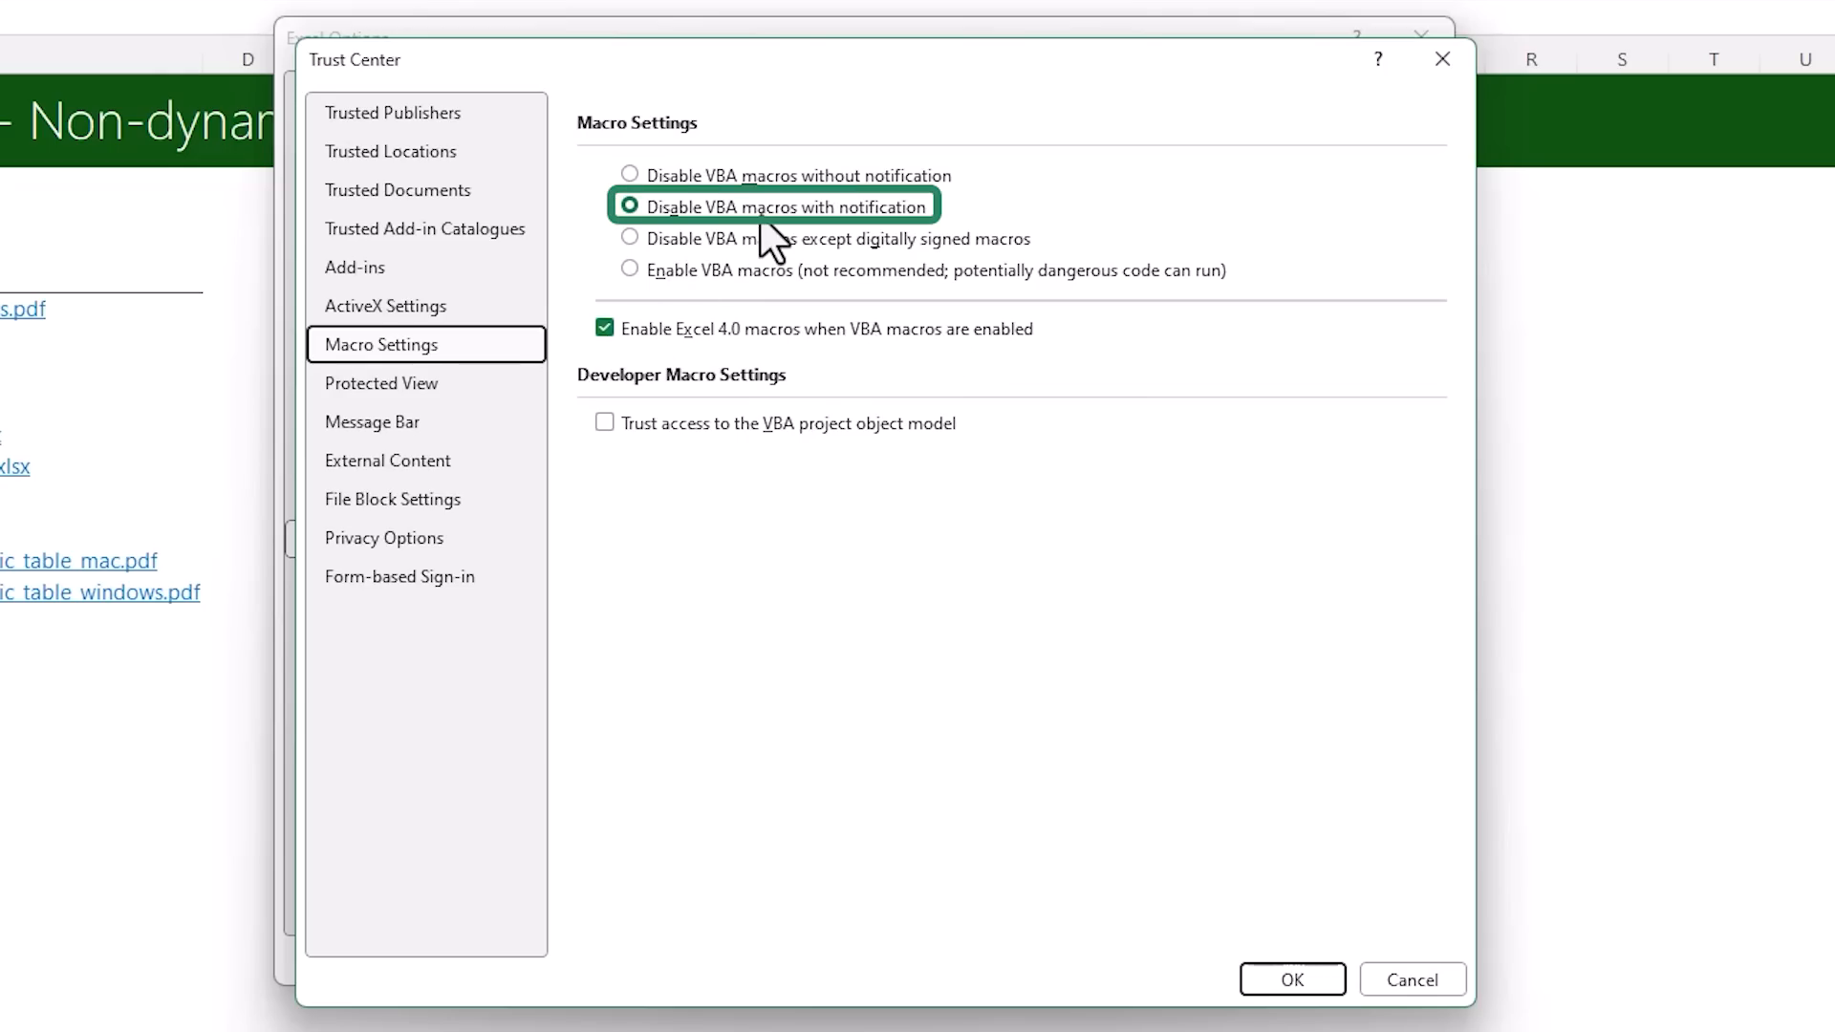
Review the Trust Center's File Block Settings for the Excel 4 file types and their open behaviour, then close the options
{"action": "left_click", "coordinate": [471, 509]}
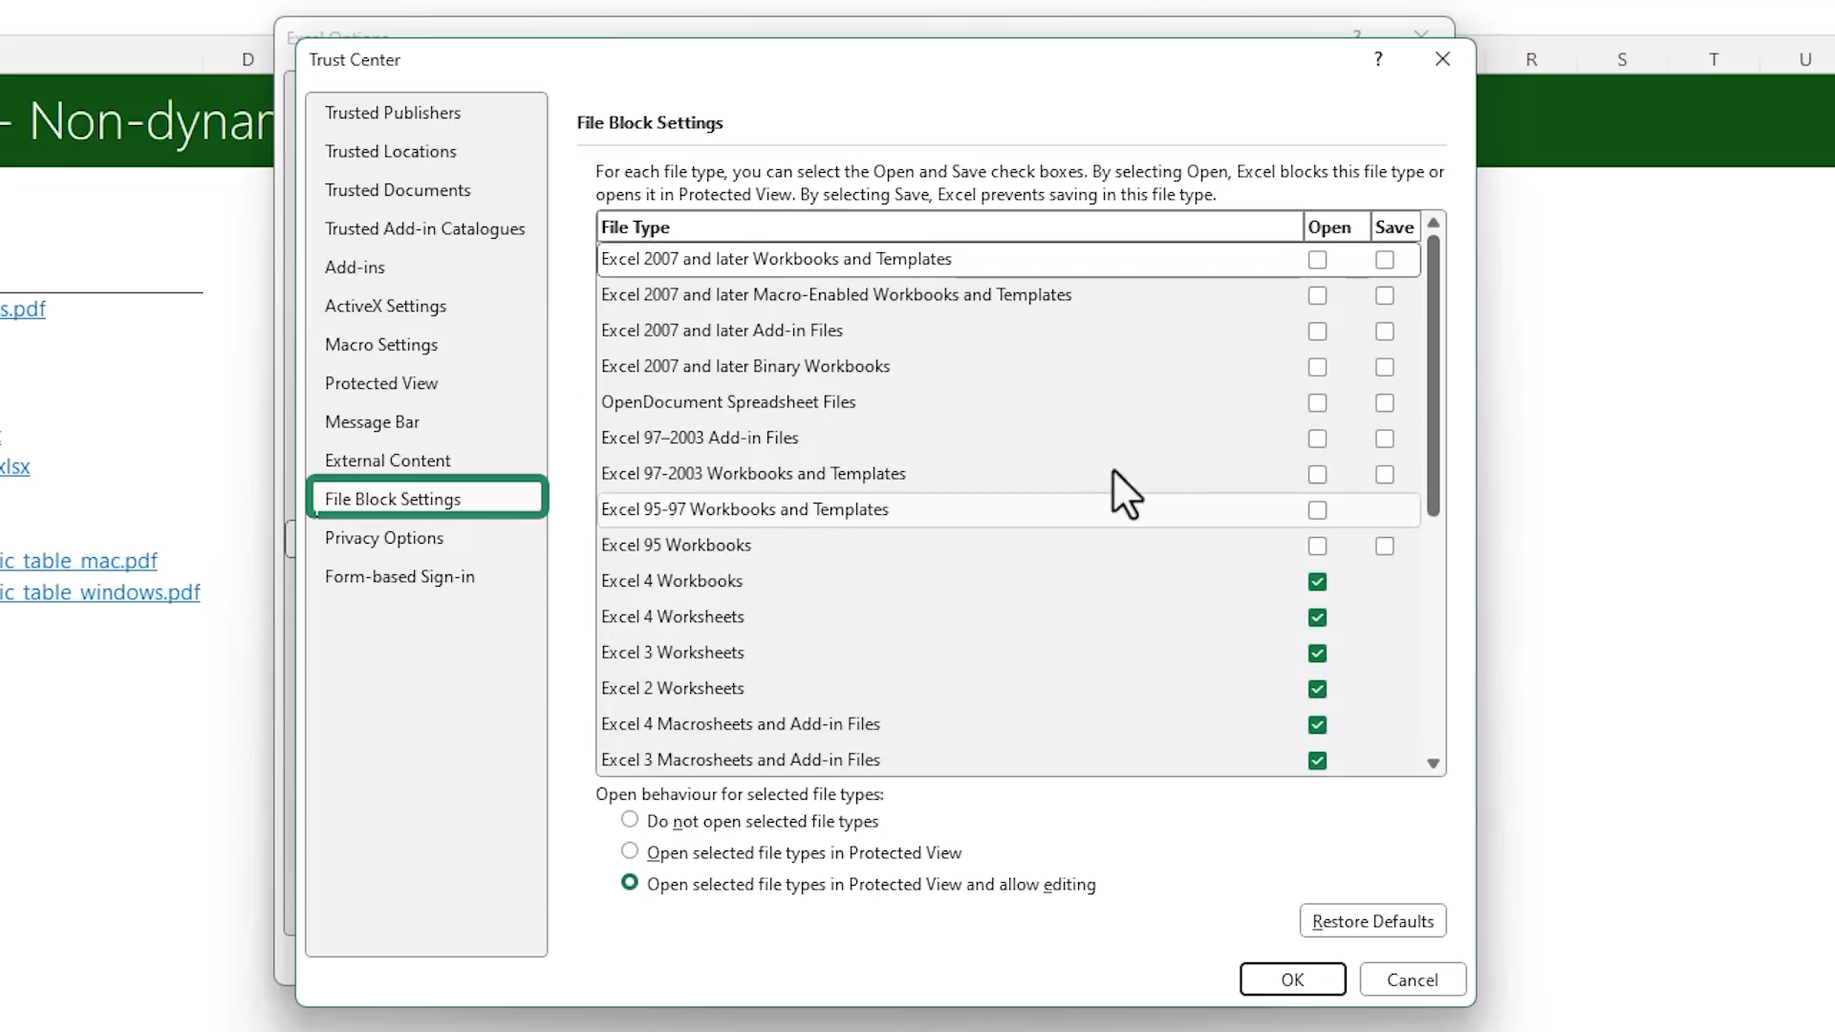
{"action": "left_click_drag", "start_coordinate": [1433, 451], "coordinate": [1435, 564]}
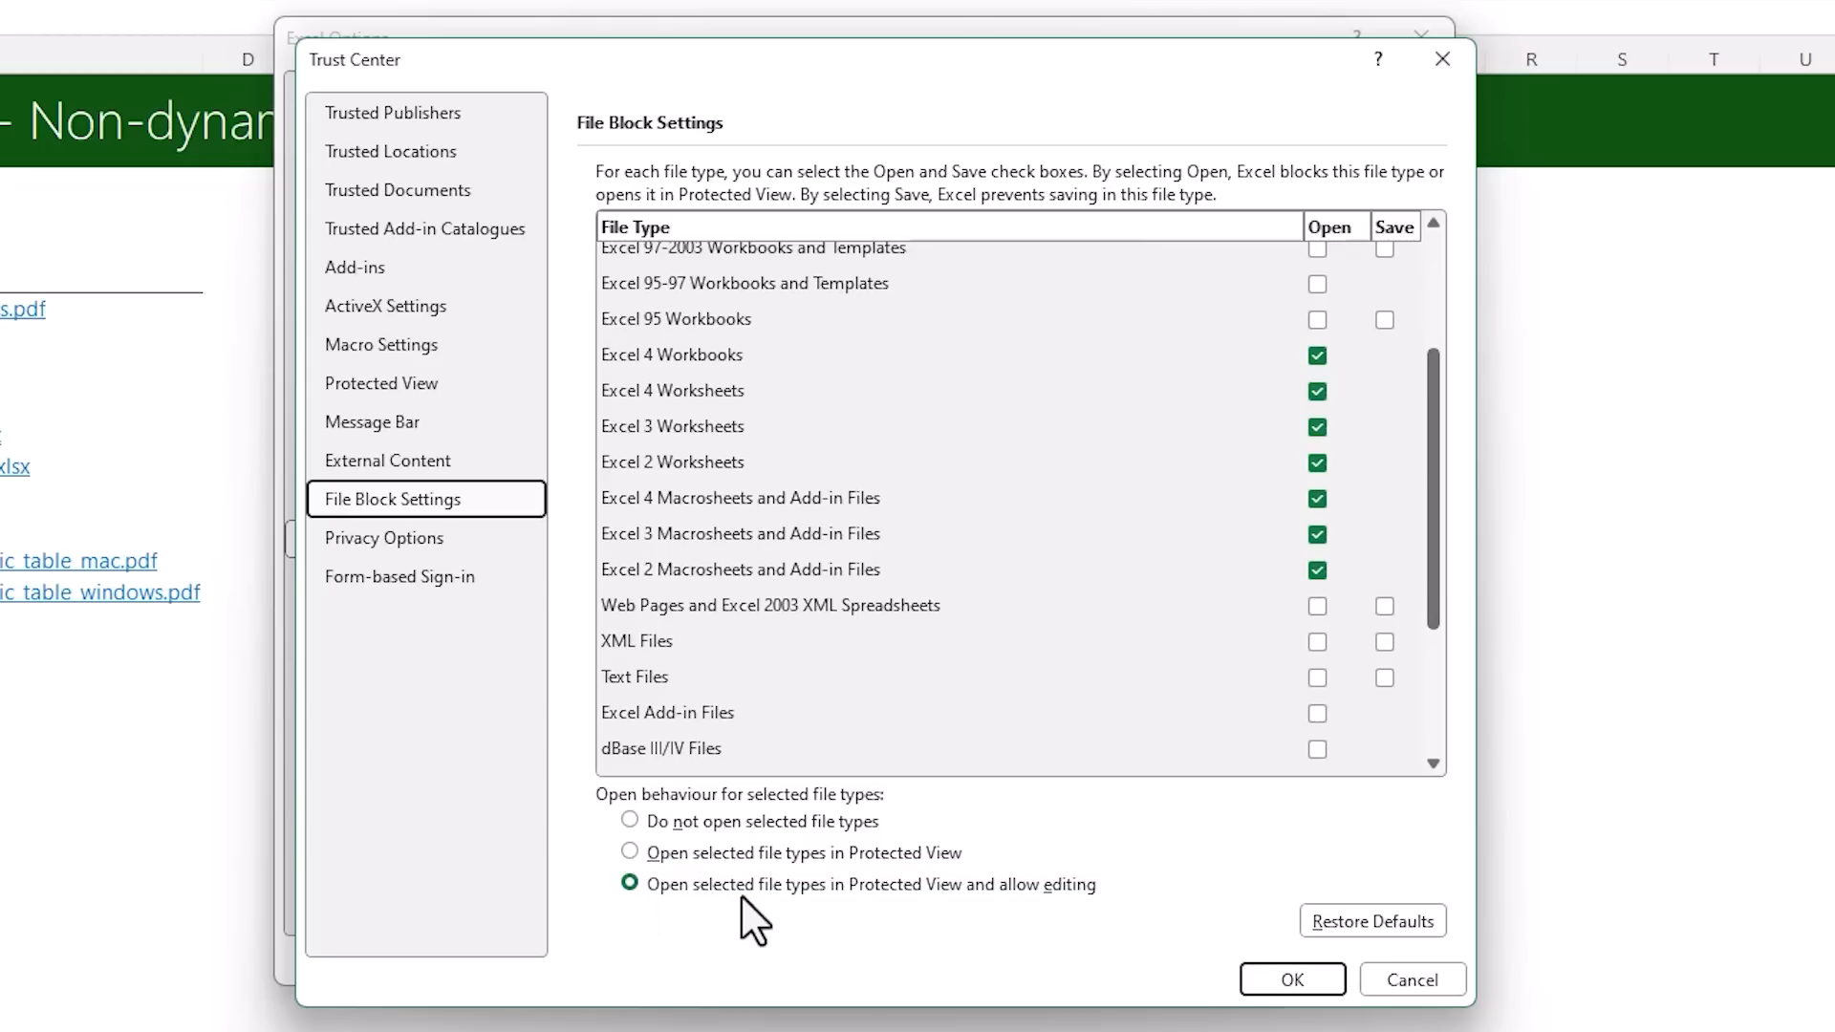
{"action": "left_click", "coordinate": [1260, 977]}
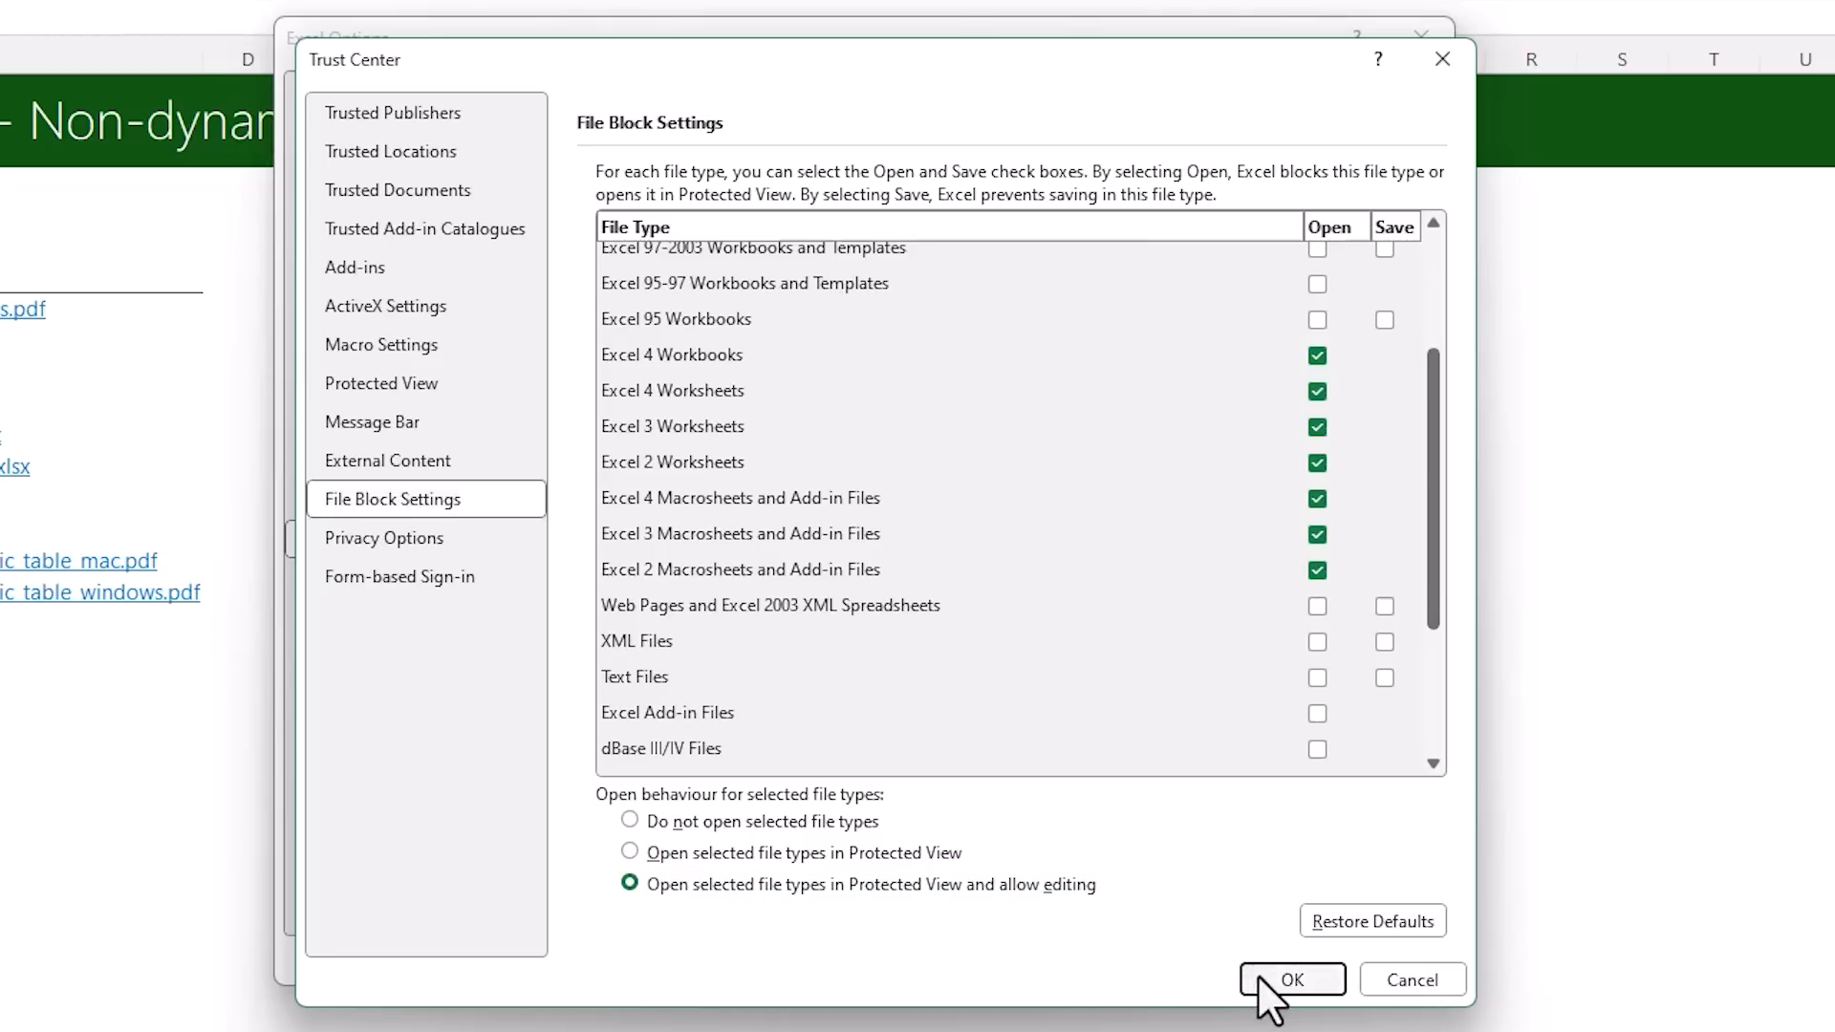
{"action": "left_click", "coordinate": [1270, 958]}
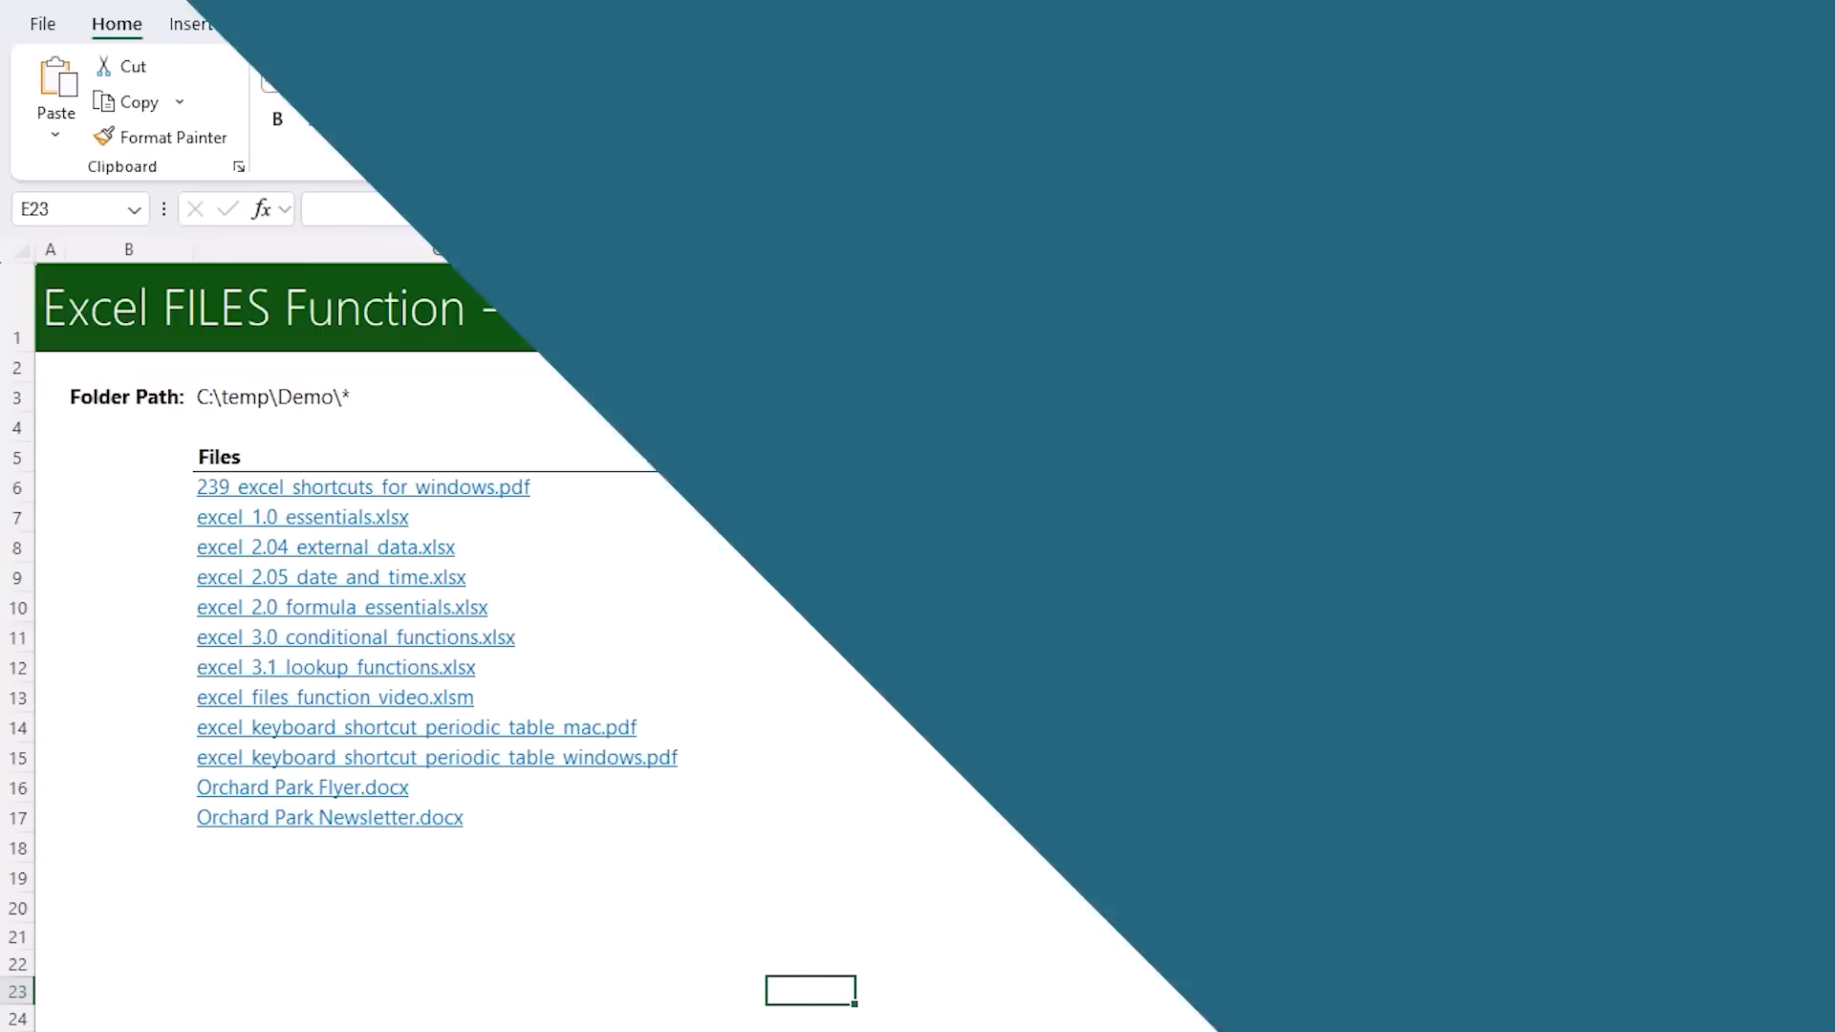
Get data from the folder C:\temp\Demo\ and open its file list for transformation in the Power Query Editor
{"action": "left_click", "coordinate": [554, 25]}
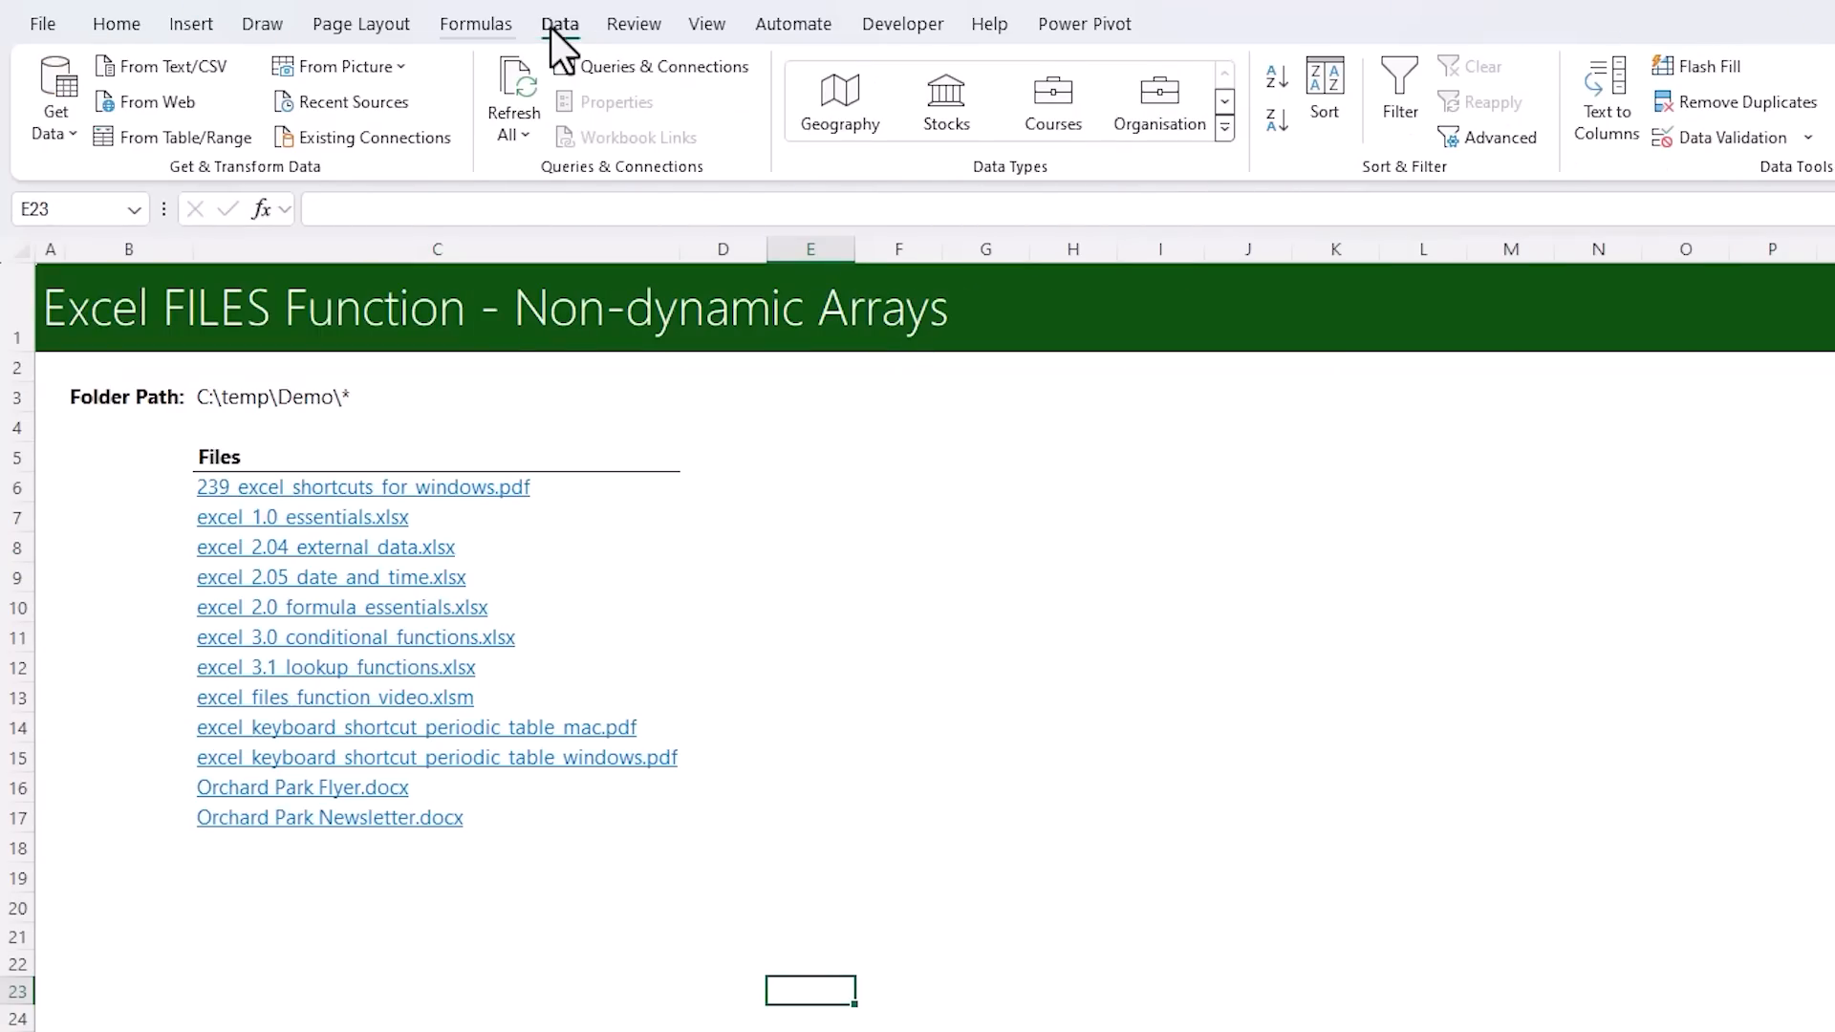
{"action": "left_click", "coordinate": [63, 122]}
{"action": "mouse_move", "coordinate": [191, 178]}
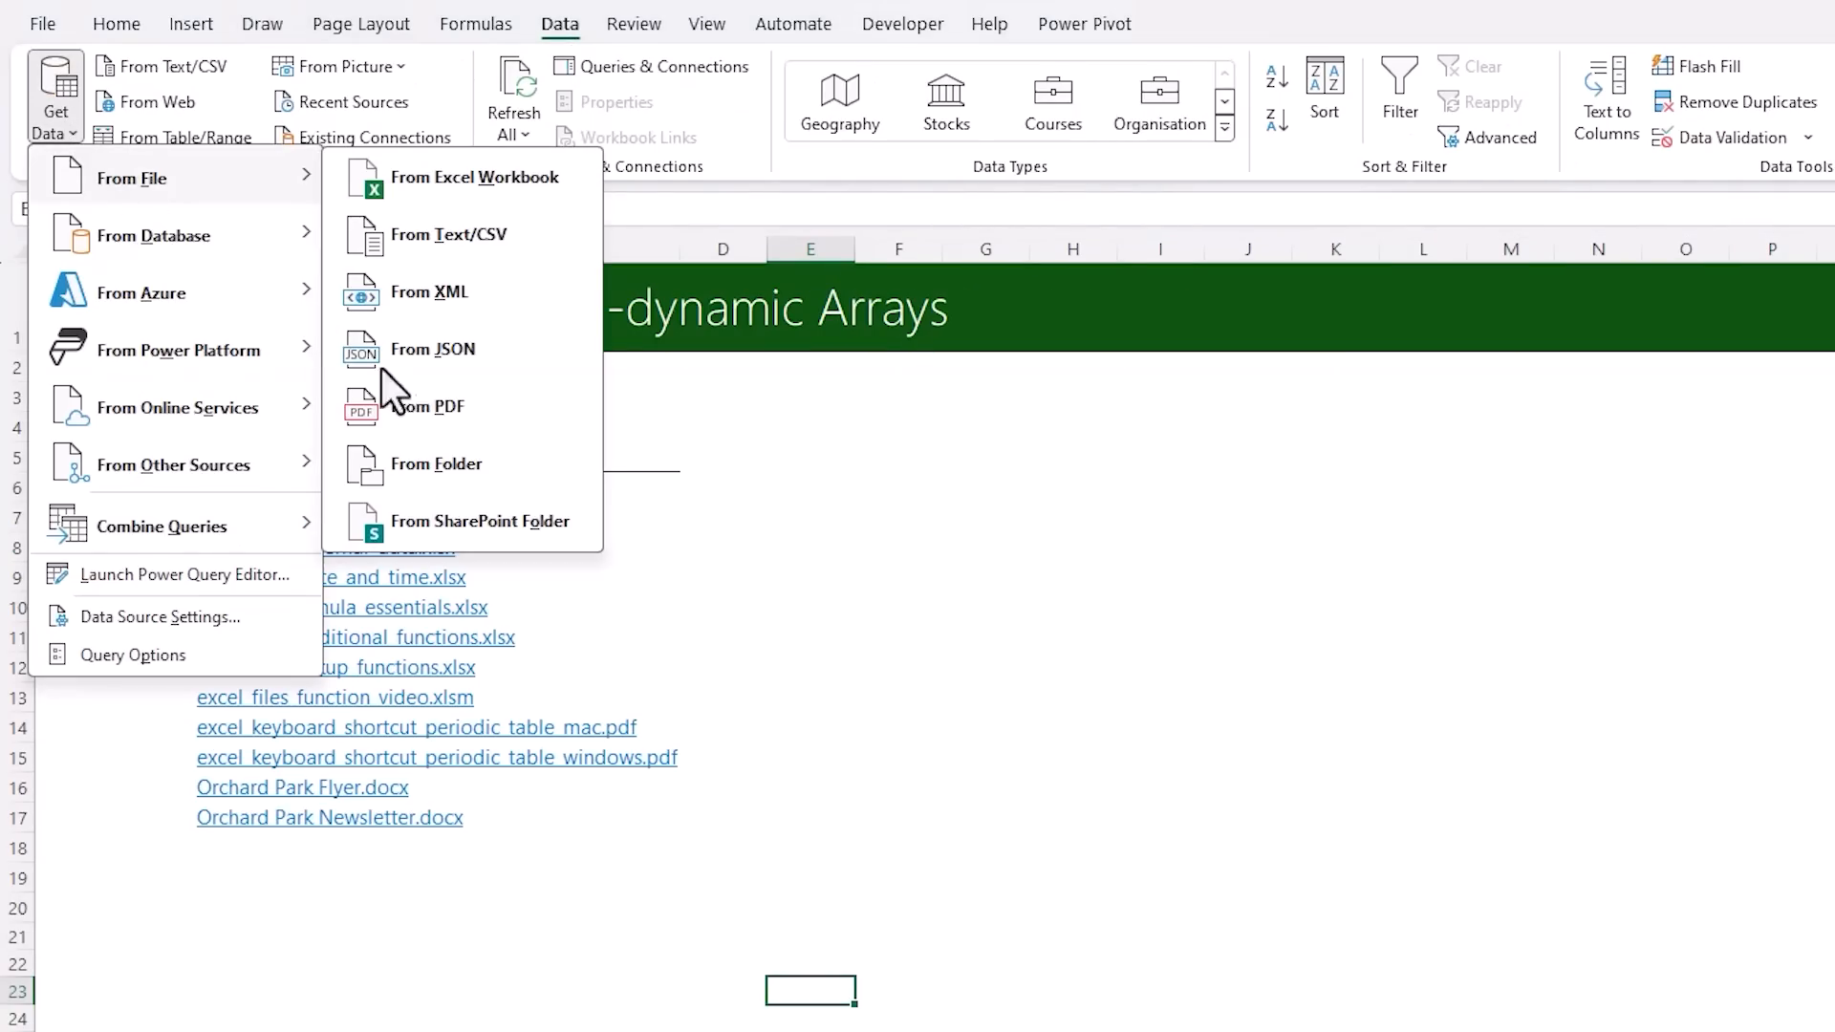
{"action": "left_click", "coordinate": [512, 470]}
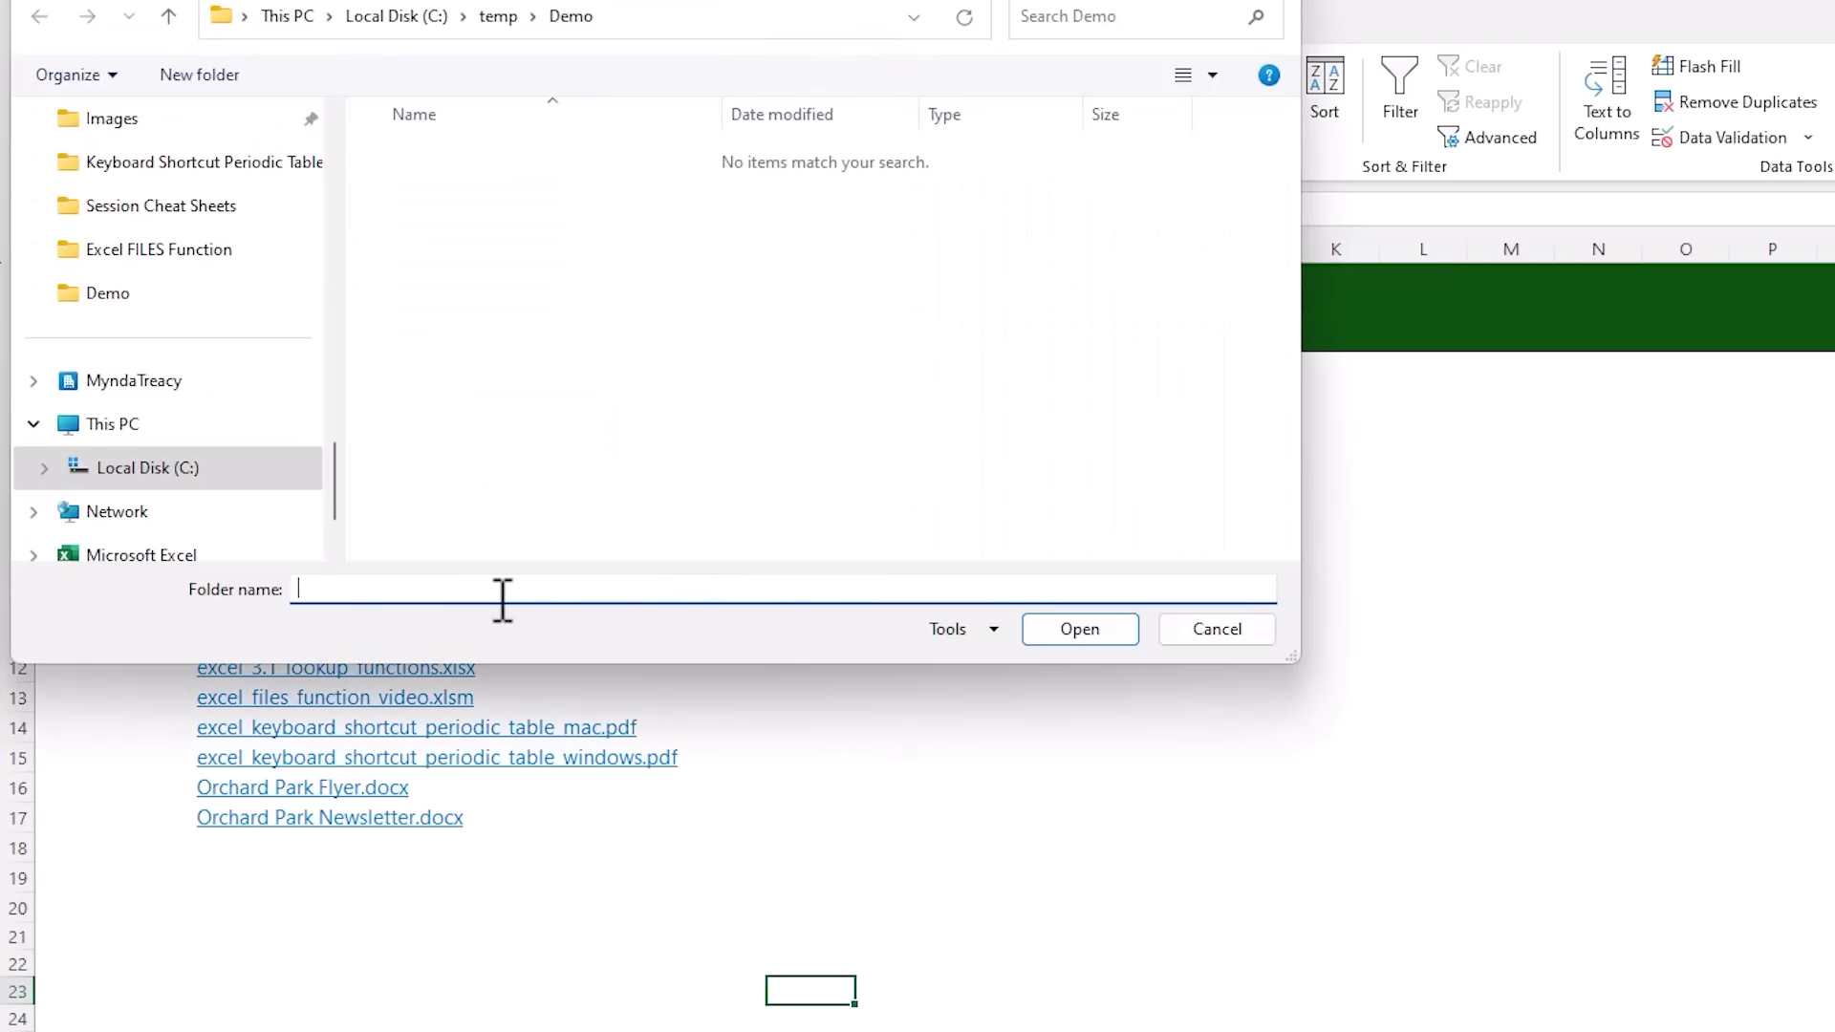
{"action": "type", "text": "C:\\temp\\Demo\\"}
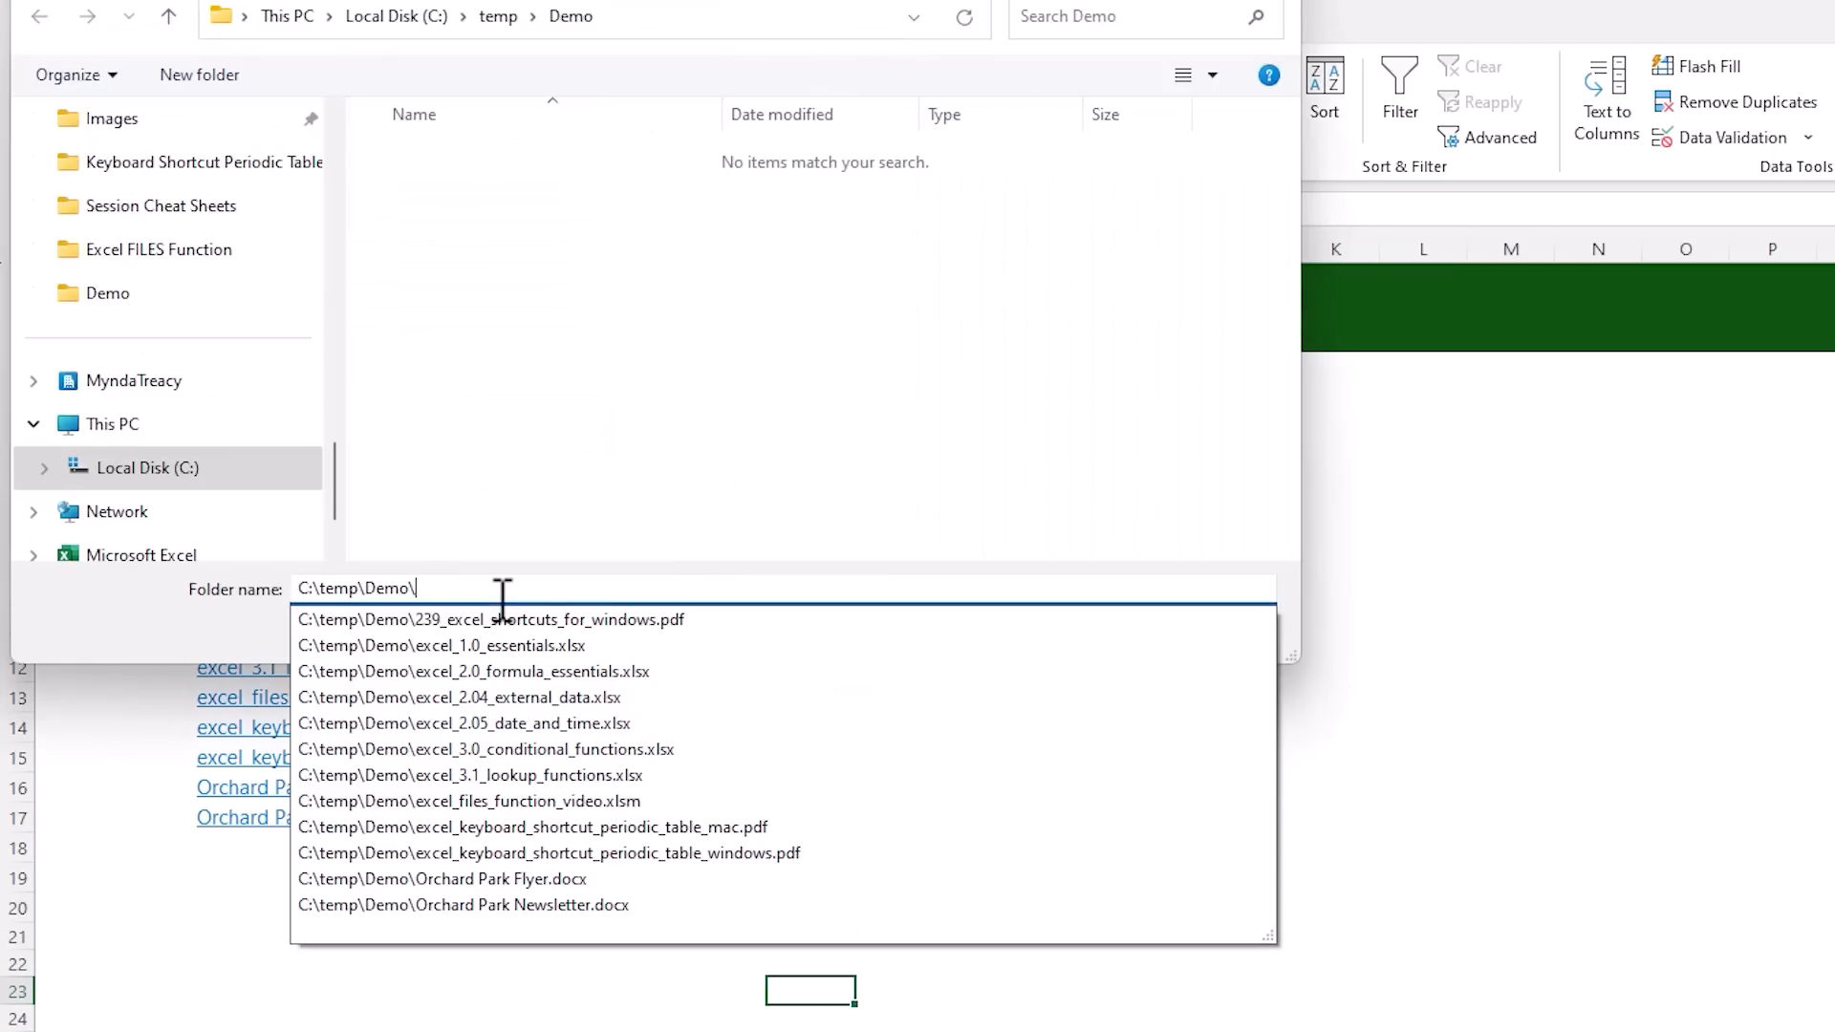
{"action": "left_click", "coordinate": [219, 627]}
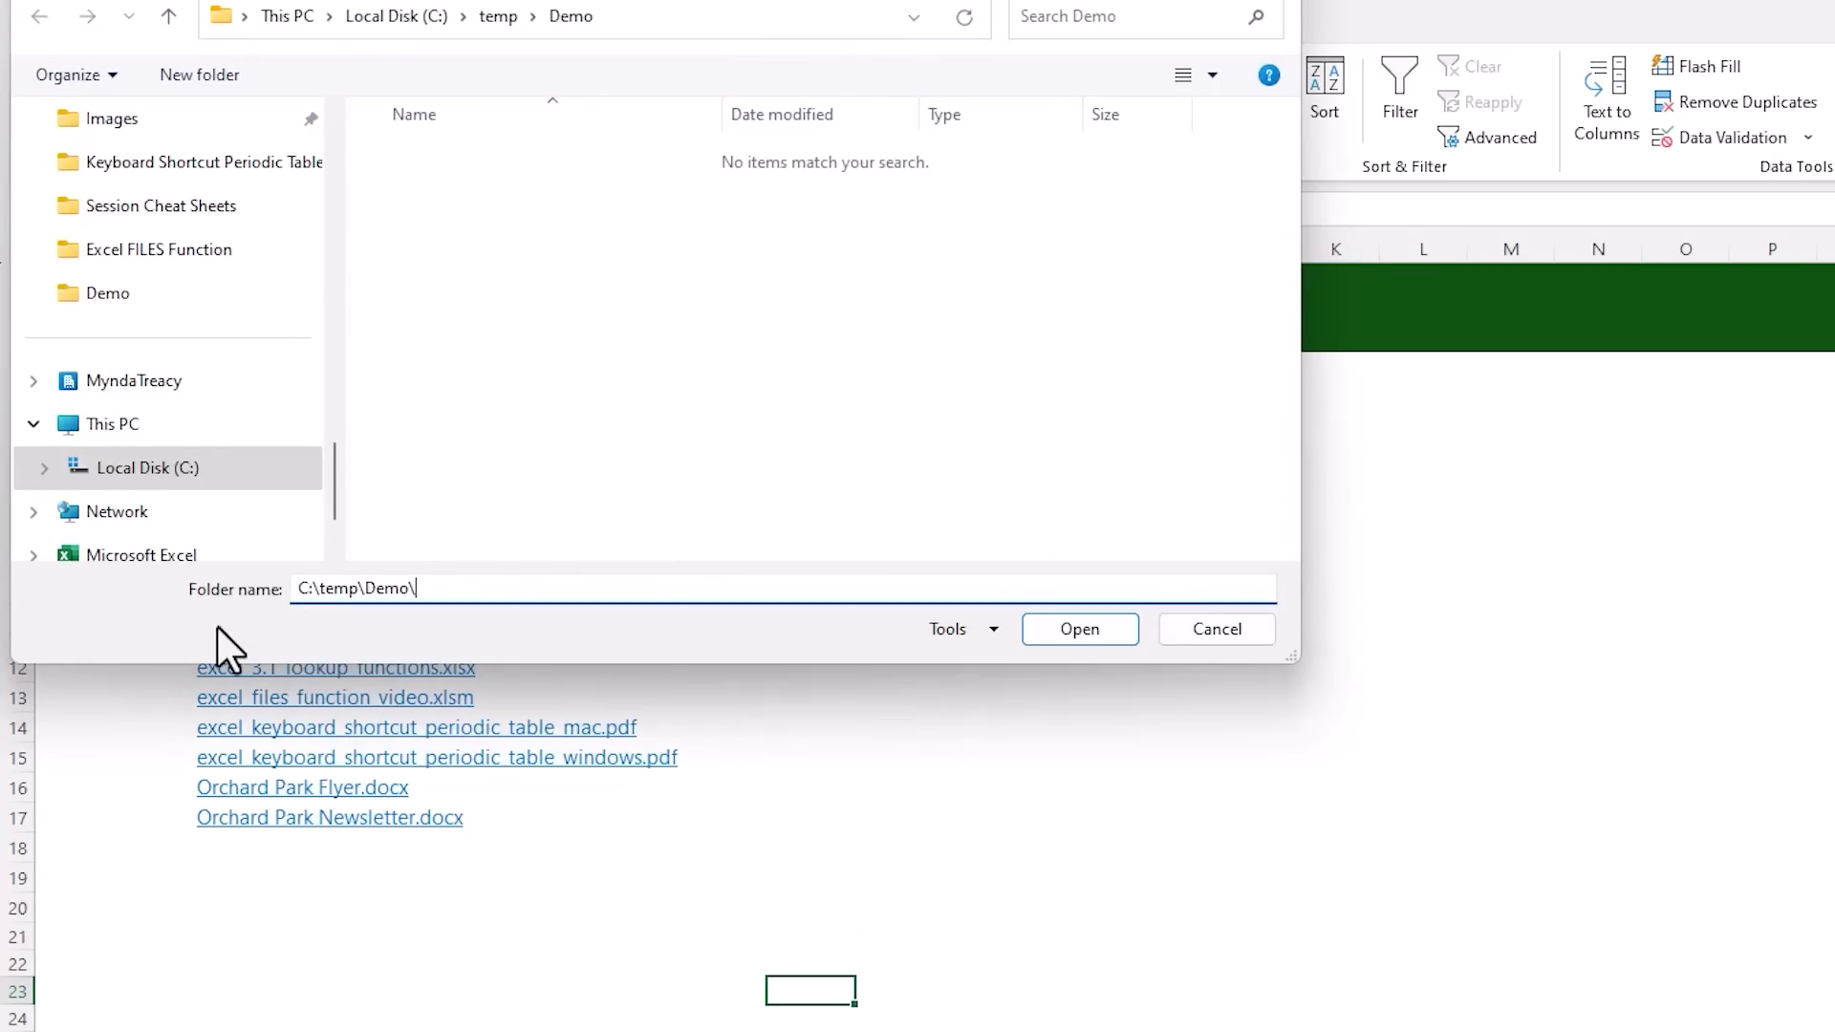
{"action": "left_click", "coordinate": [1056, 631]}
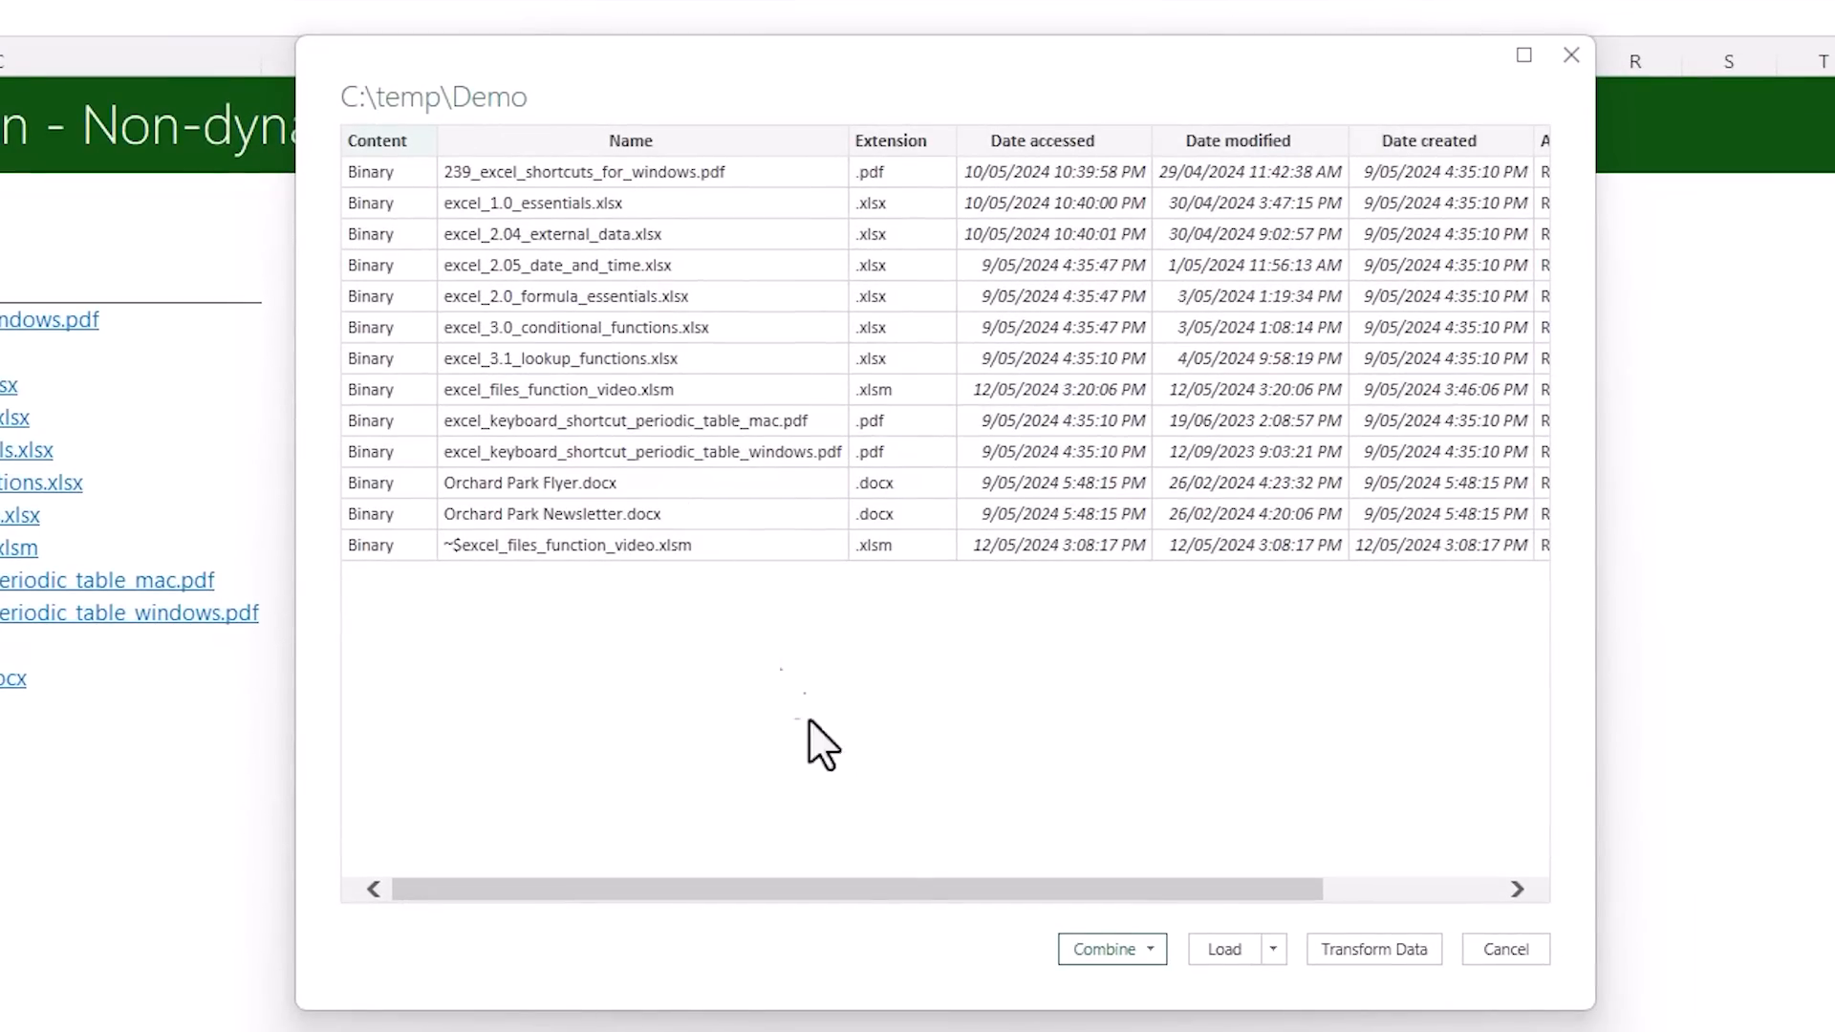
{"action": "mouse_move", "coordinate": [915, 881]}
{"action": "left_mouse_down"}
{"action": "mouse_move", "coordinate": [1149, 889]}
{"action": "mouse_move", "coordinate": [891, 887]}
{"action": "left_mouse_up"}
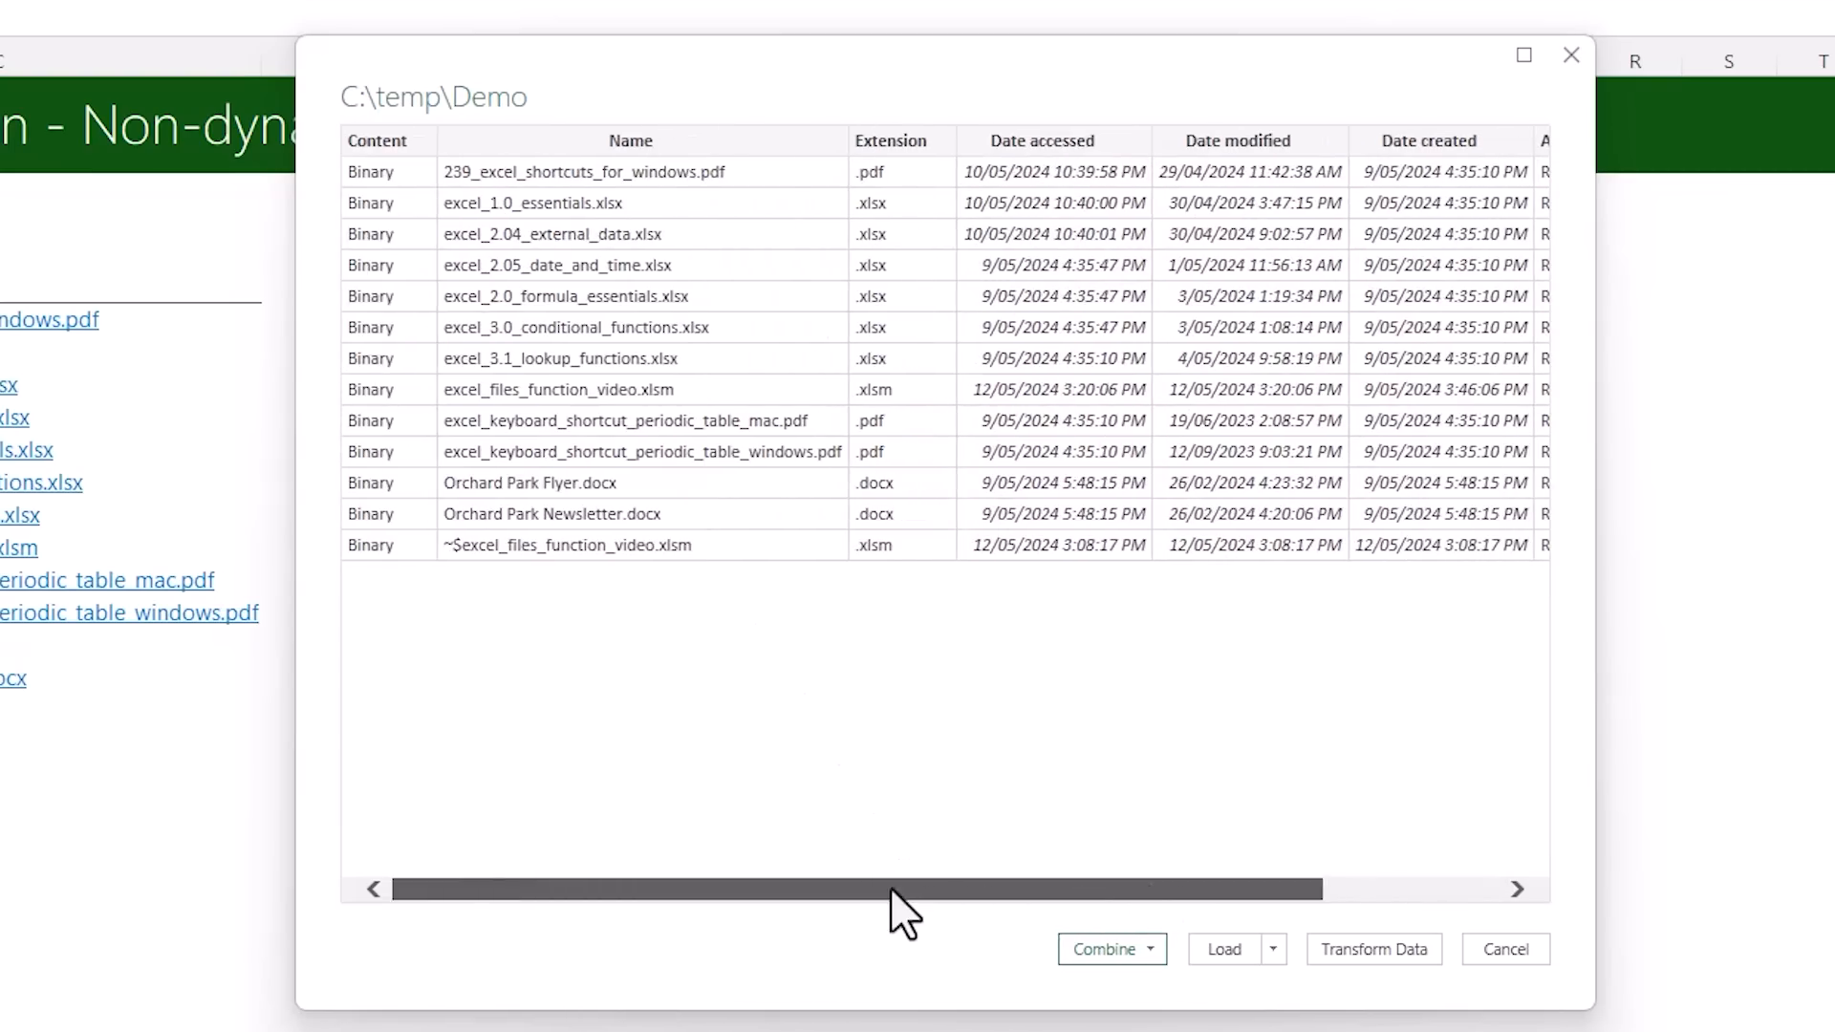
{"action": "left_click", "coordinate": [1338, 946]}
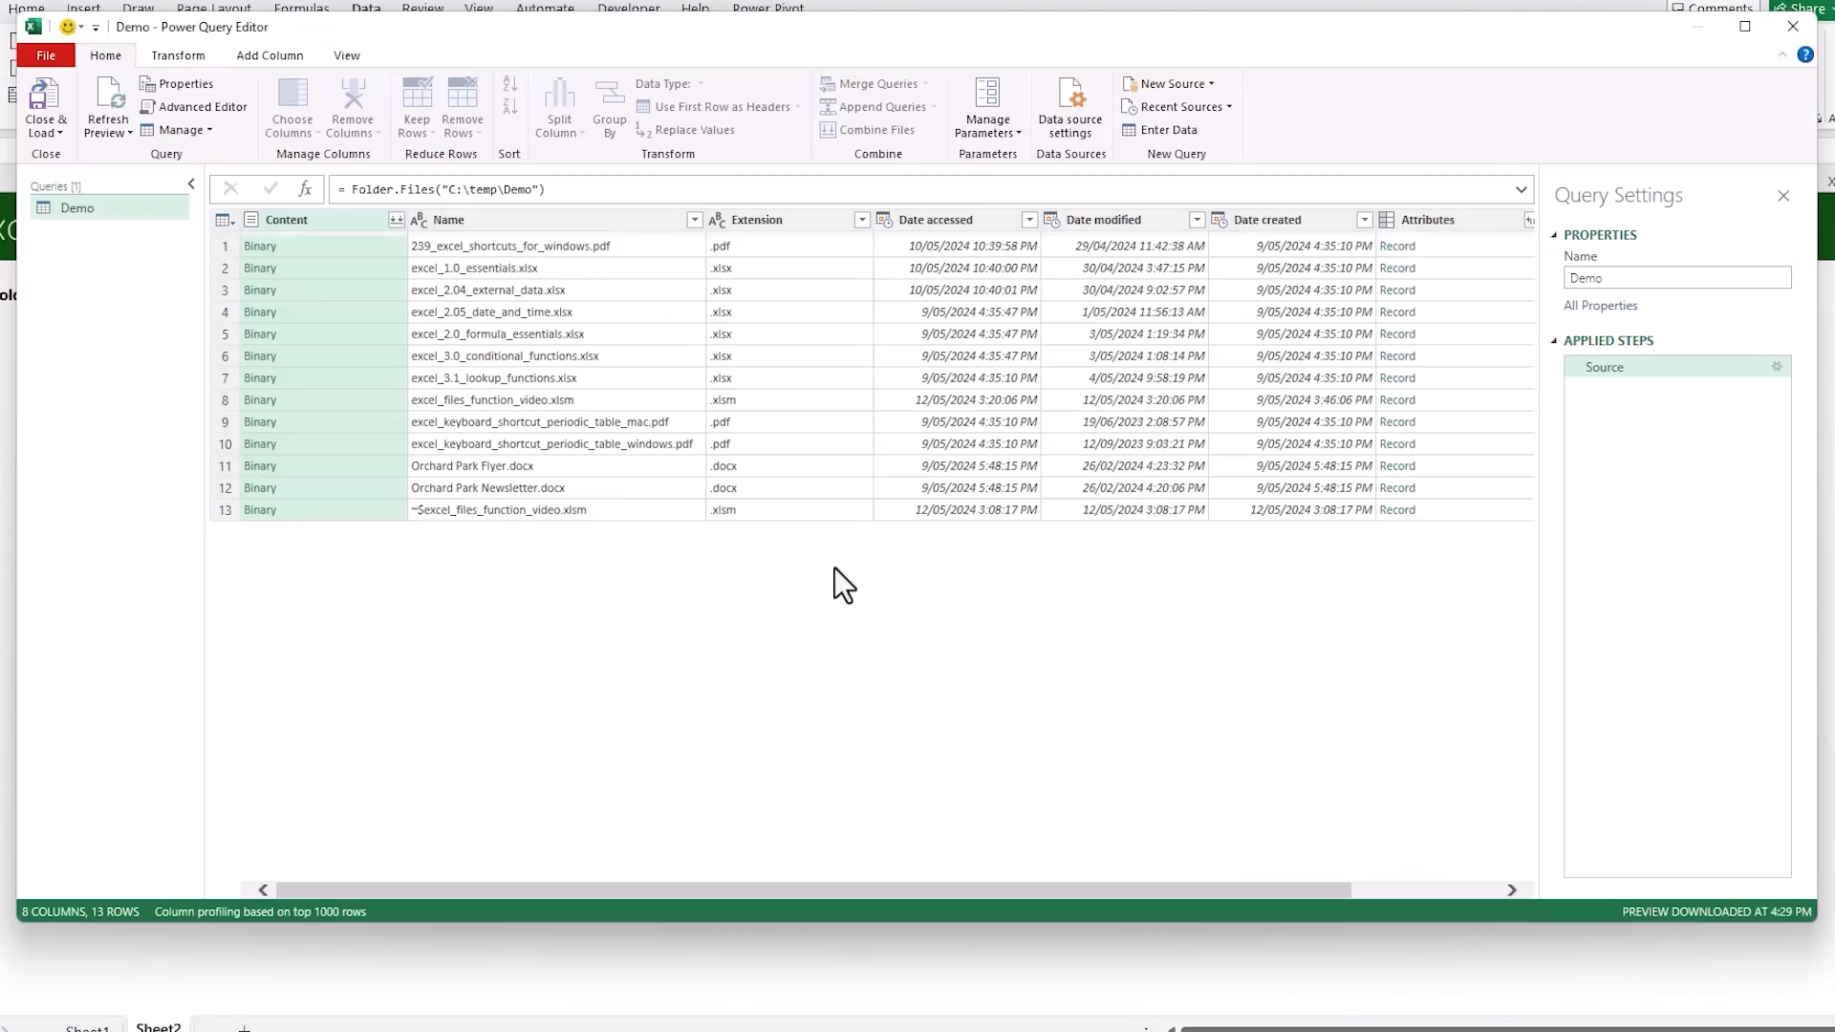
Look through the query's Extension, Date accessed, Date modified and Date created columns
{"action": "left_click", "coordinate": [808, 222]}
{"action": "left_click", "coordinate": [1004, 220]}
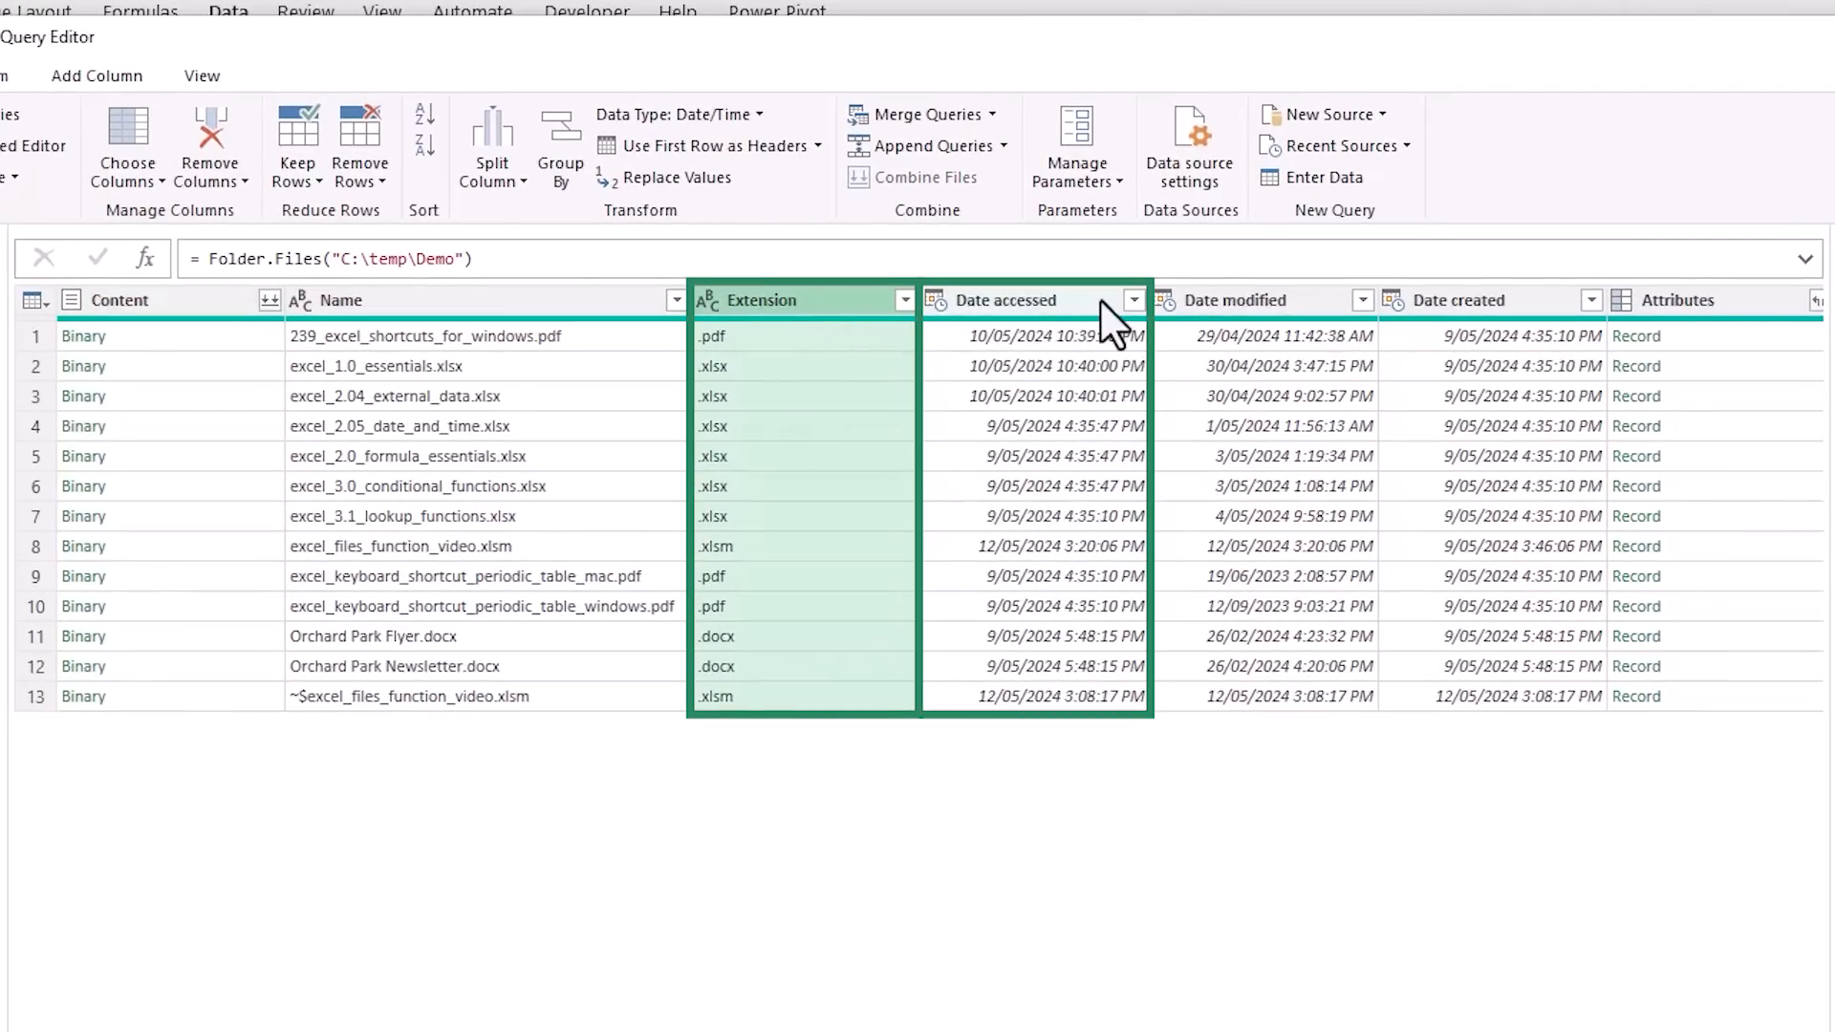
{"action": "left_click", "coordinate": [1338, 300], "text": "ctrl"}
{"action": "left_click", "coordinate": [1520, 300], "text": "ctrl"}
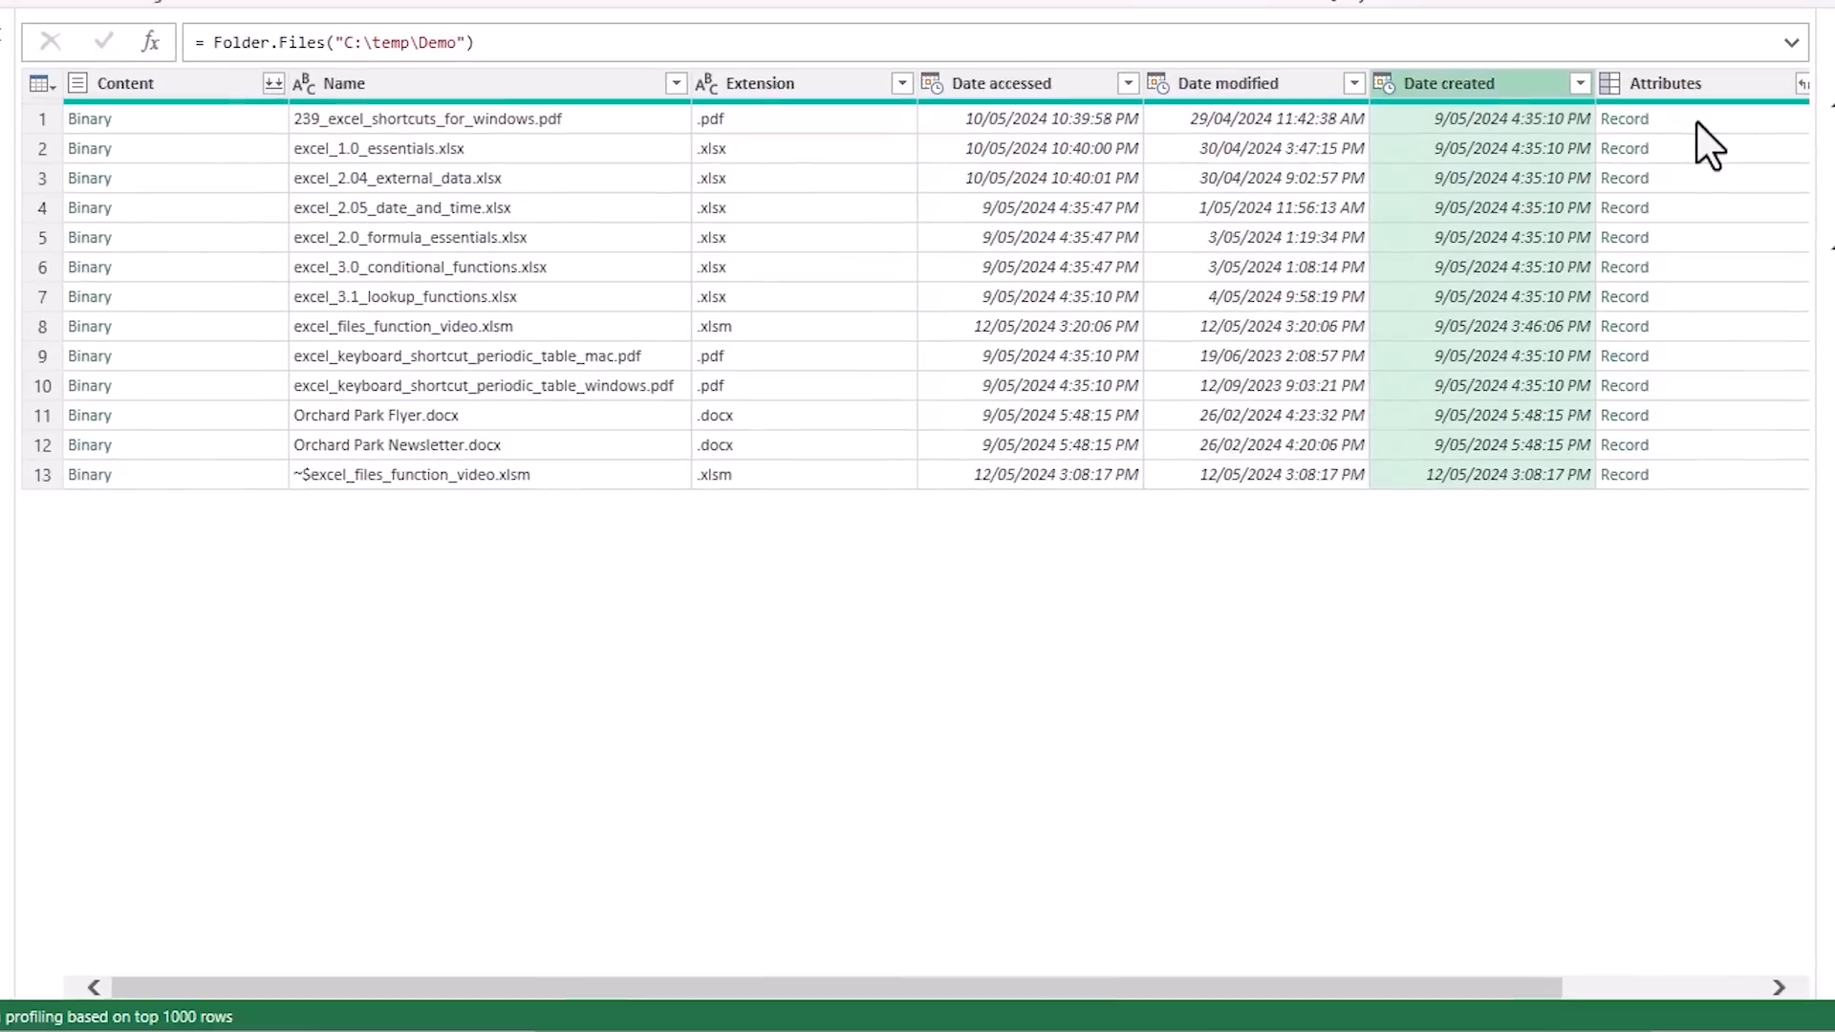
Preview the Attributes record of the first file, enlarge the preview and look through all its fields
{"action": "left_click", "coordinate": [1719, 340]}
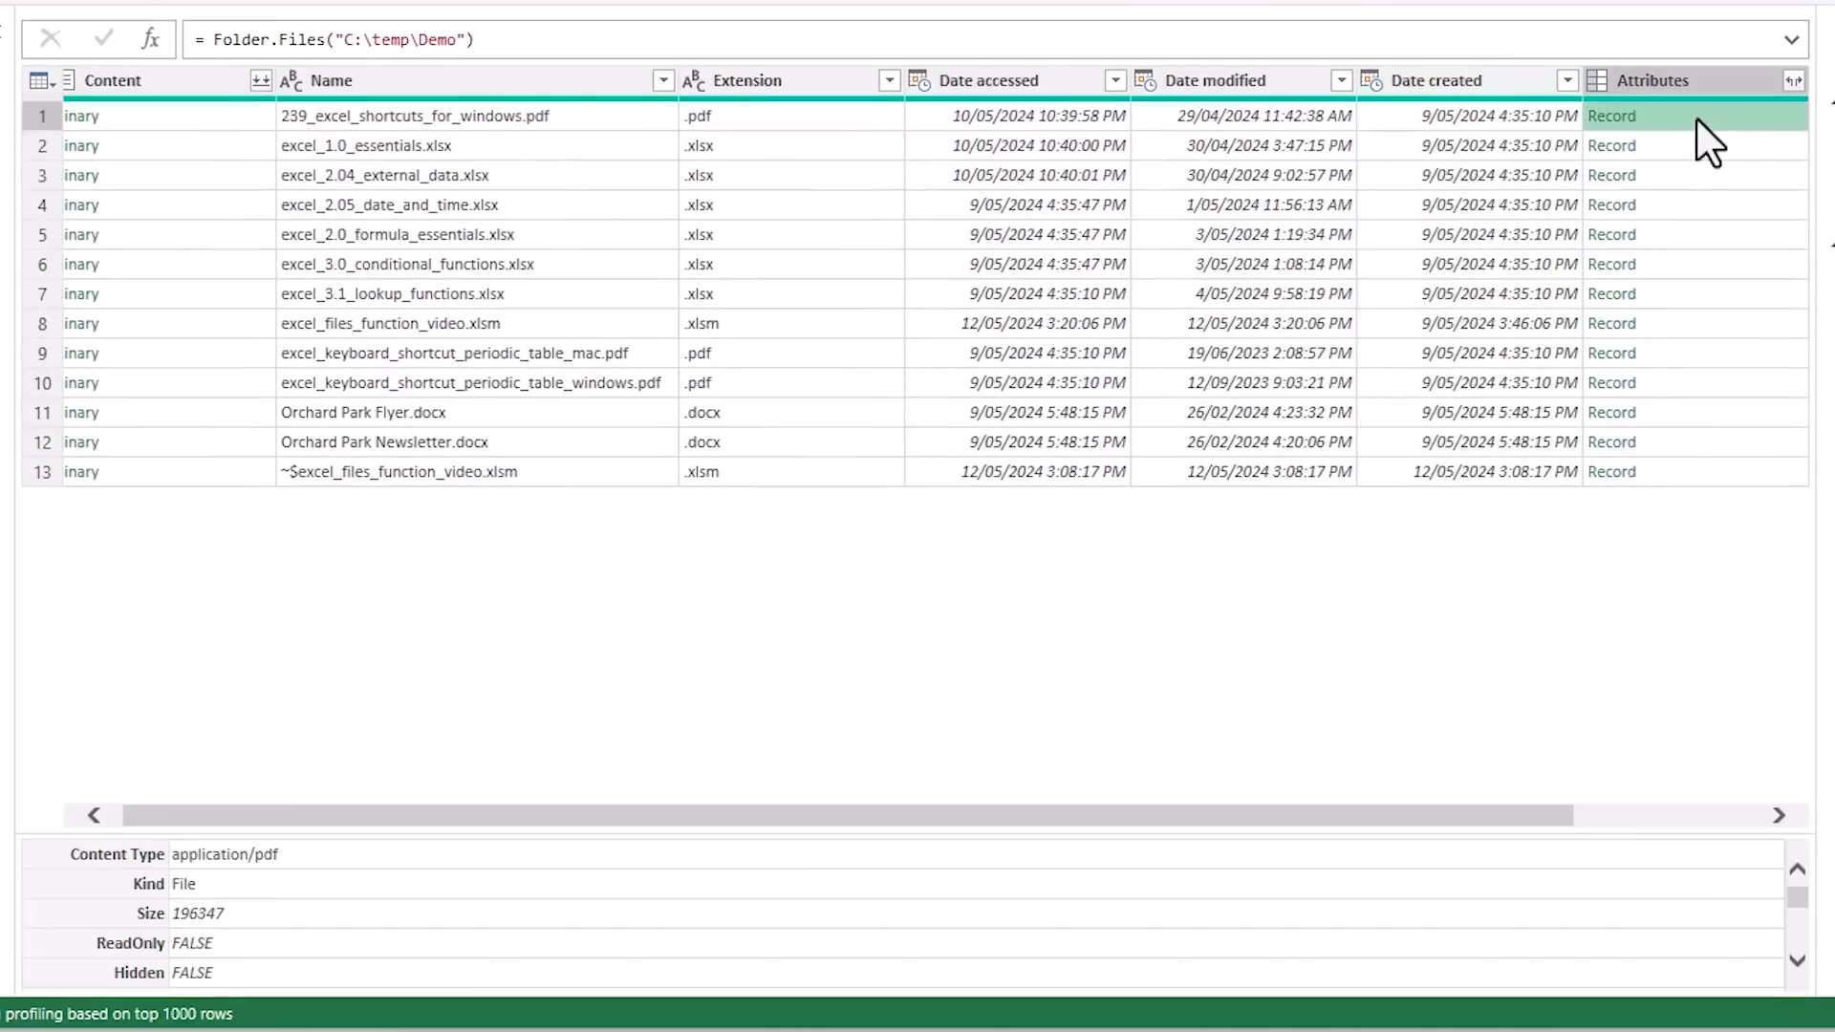
{"action": "left_click_drag", "start_coordinate": [408, 728], "coordinate": [402, 600]}
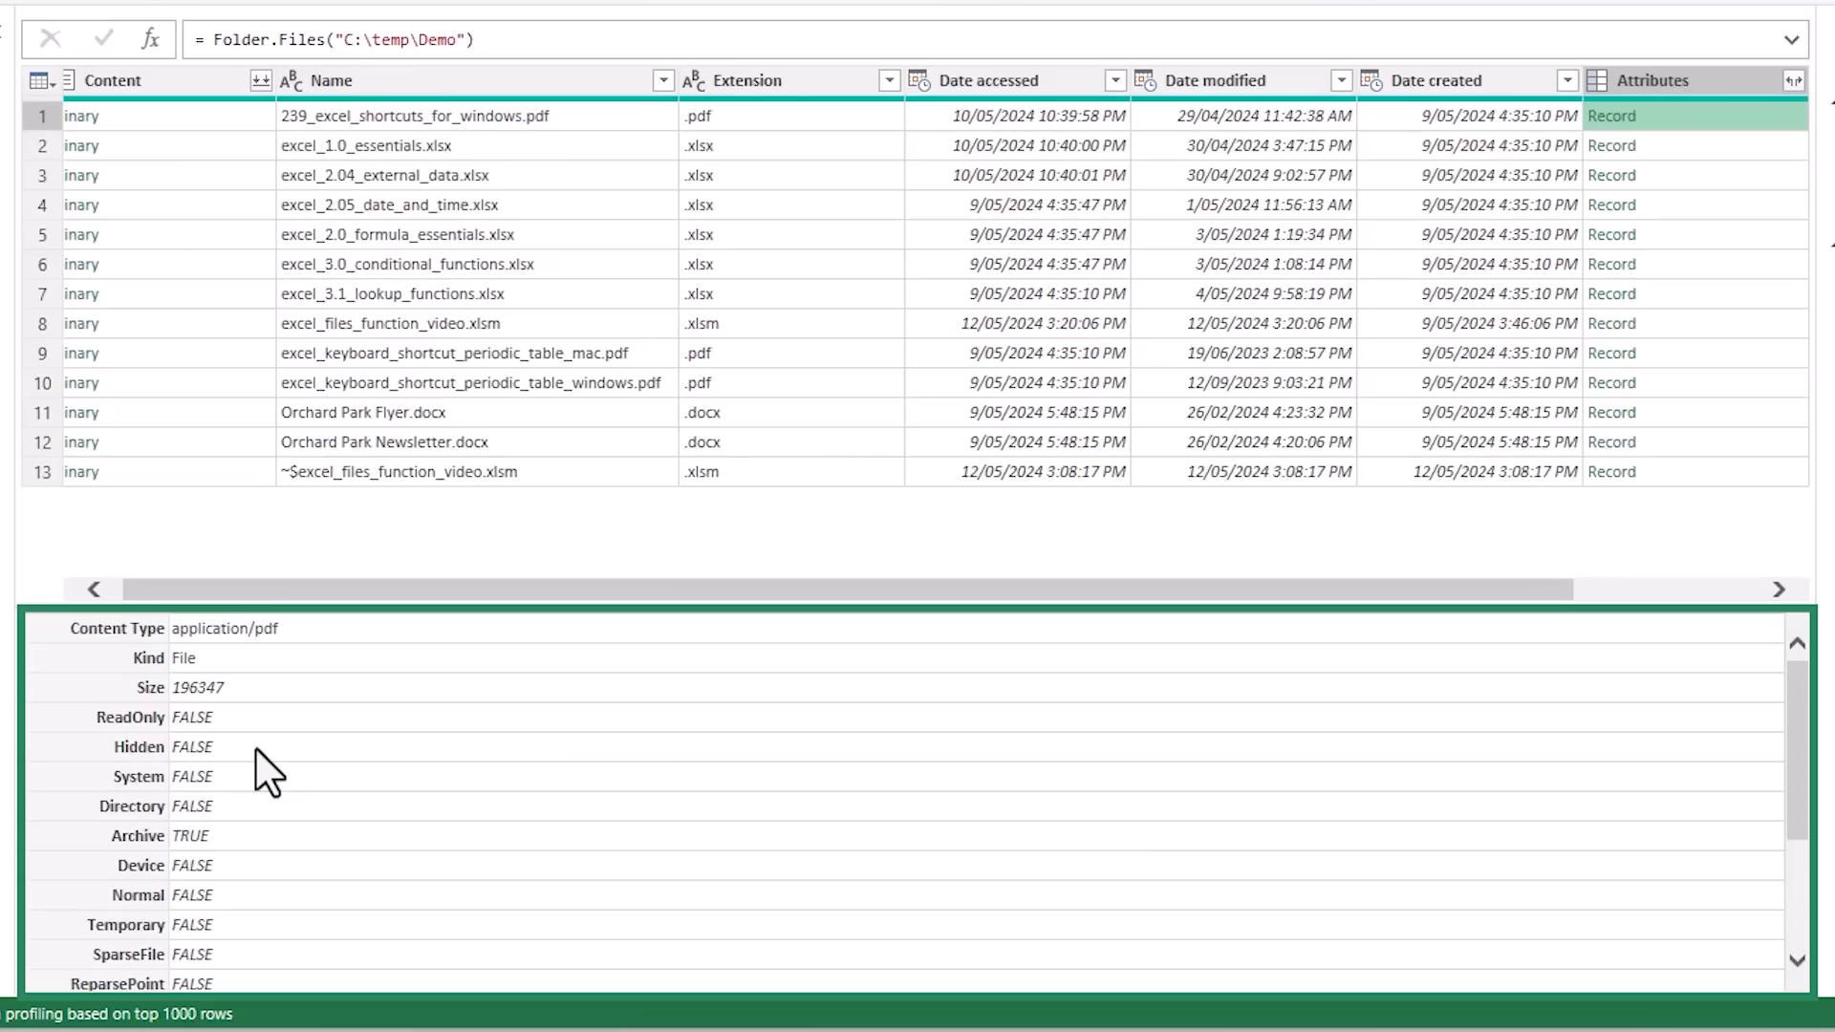
{"action": "scroll", "coordinate": [255, 747], "scroll_direction": "down", "scroll_amount": 2}
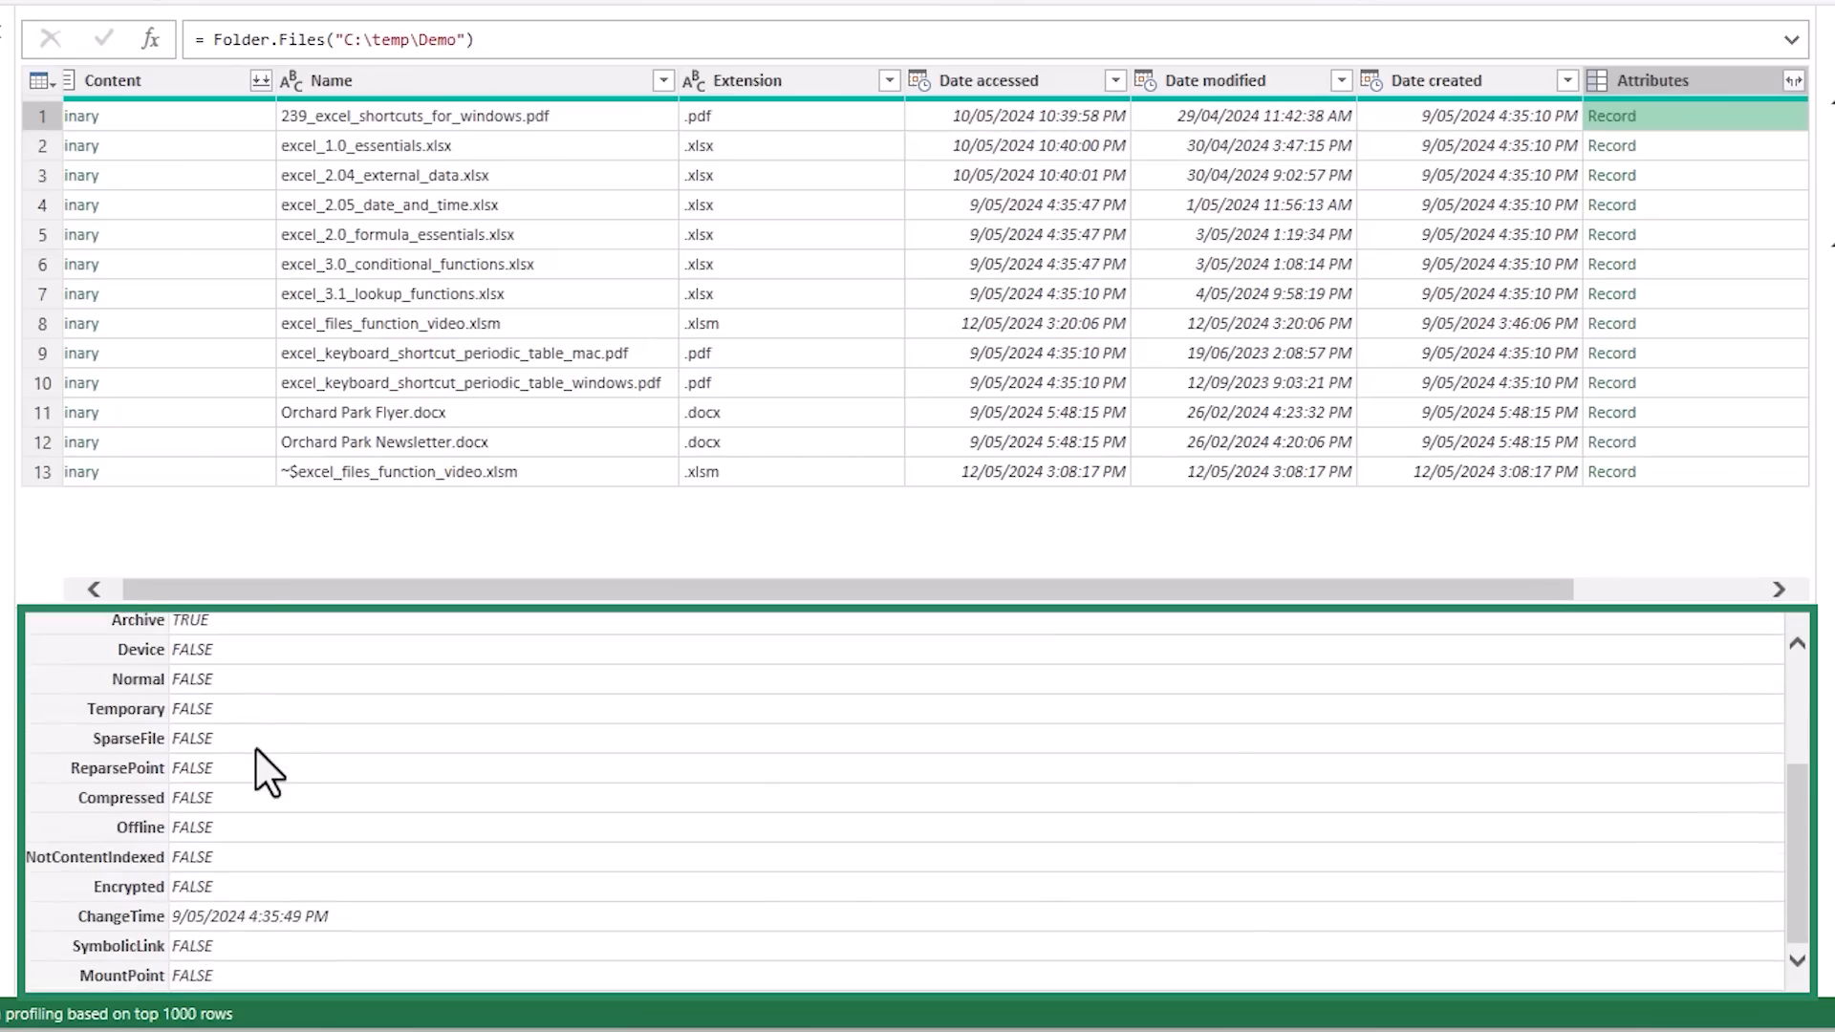
{"action": "scroll", "coordinate": [255, 747], "scroll_direction": "up", "scroll_amount": 2}
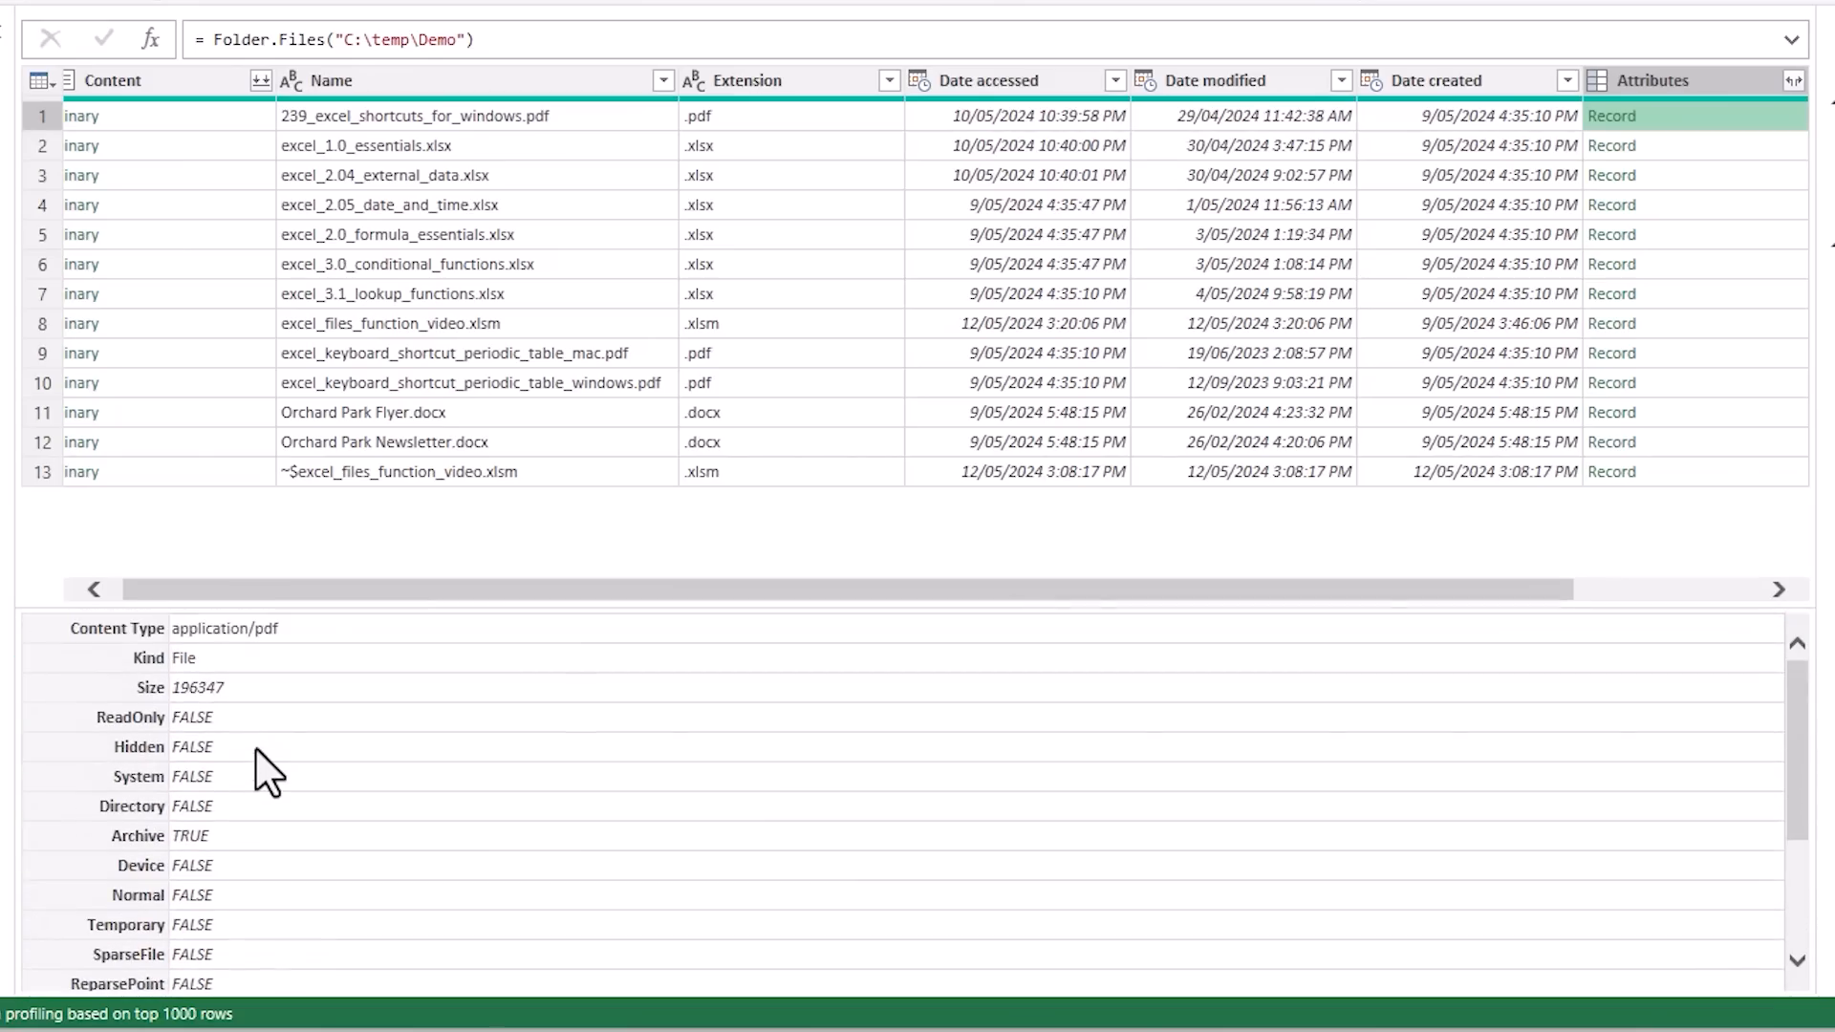
Expand the Attributes column to only the Size field, without using the original column name as prefix
{"action": "left_click", "coordinate": [1794, 81]}
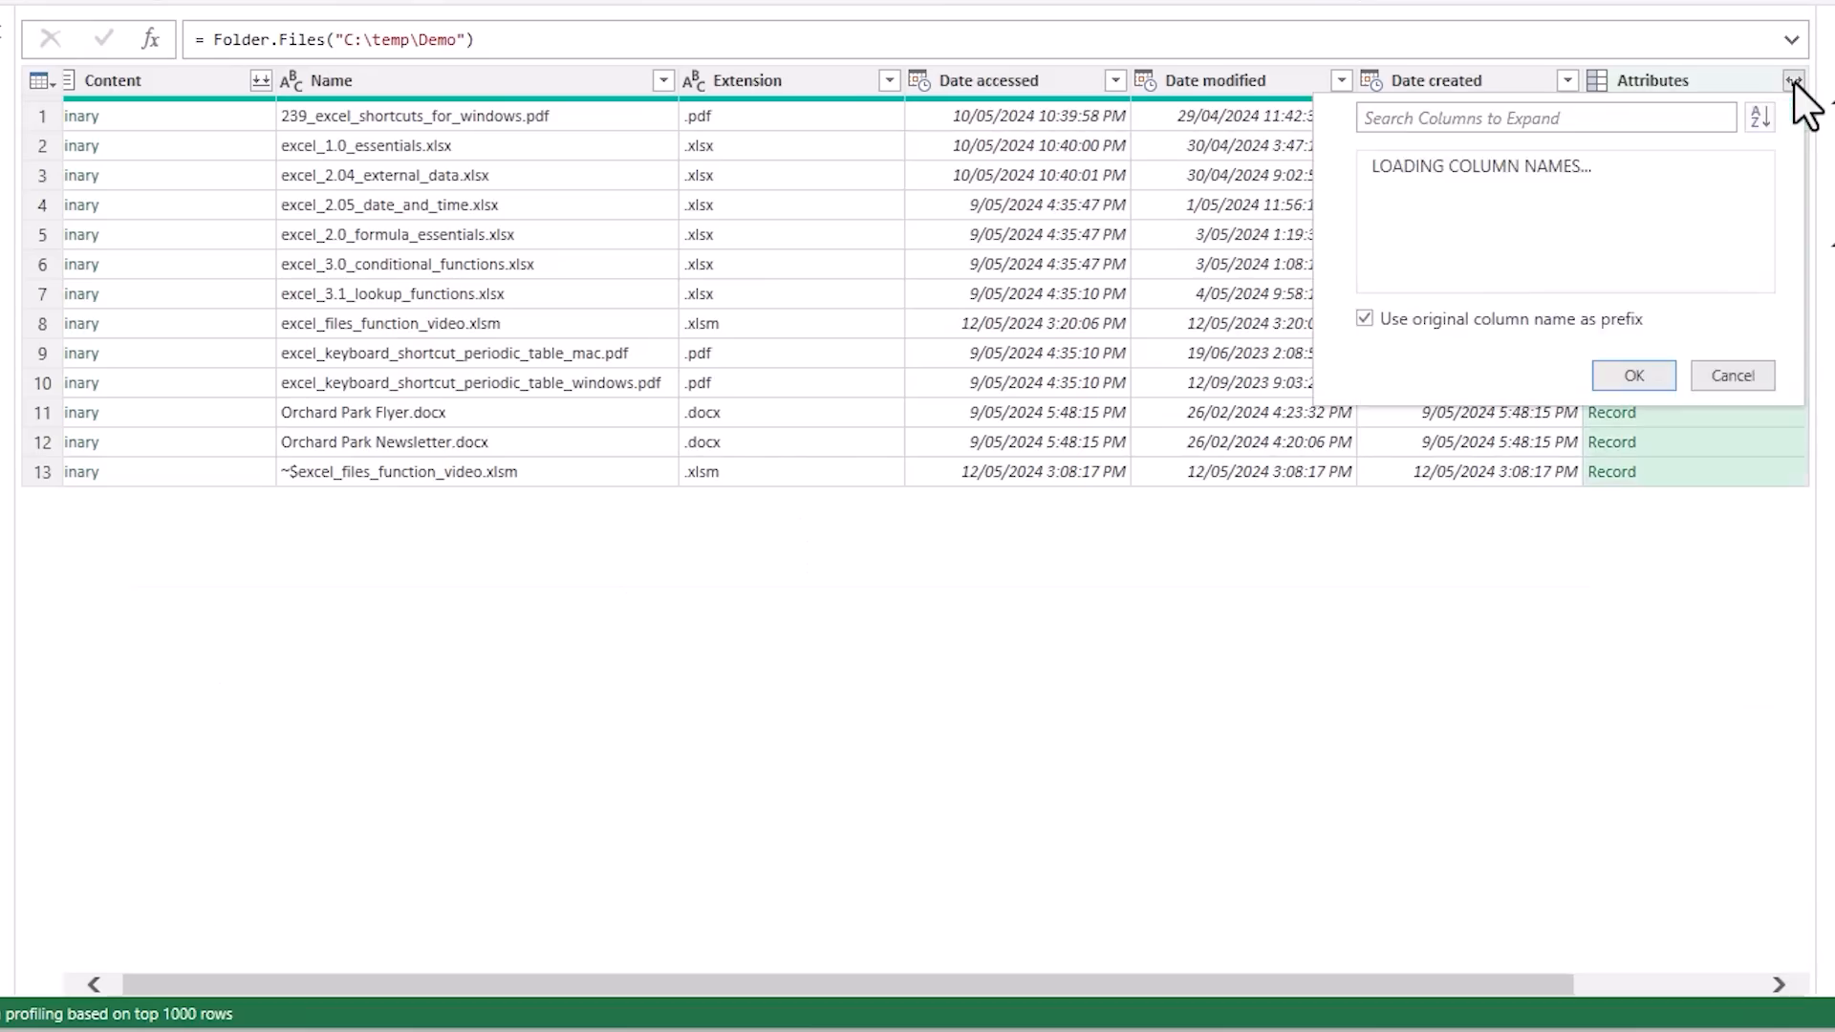
{"action": "left_click", "coordinate": [1380, 167]}
{"action": "left_click", "coordinate": [1381, 253]}
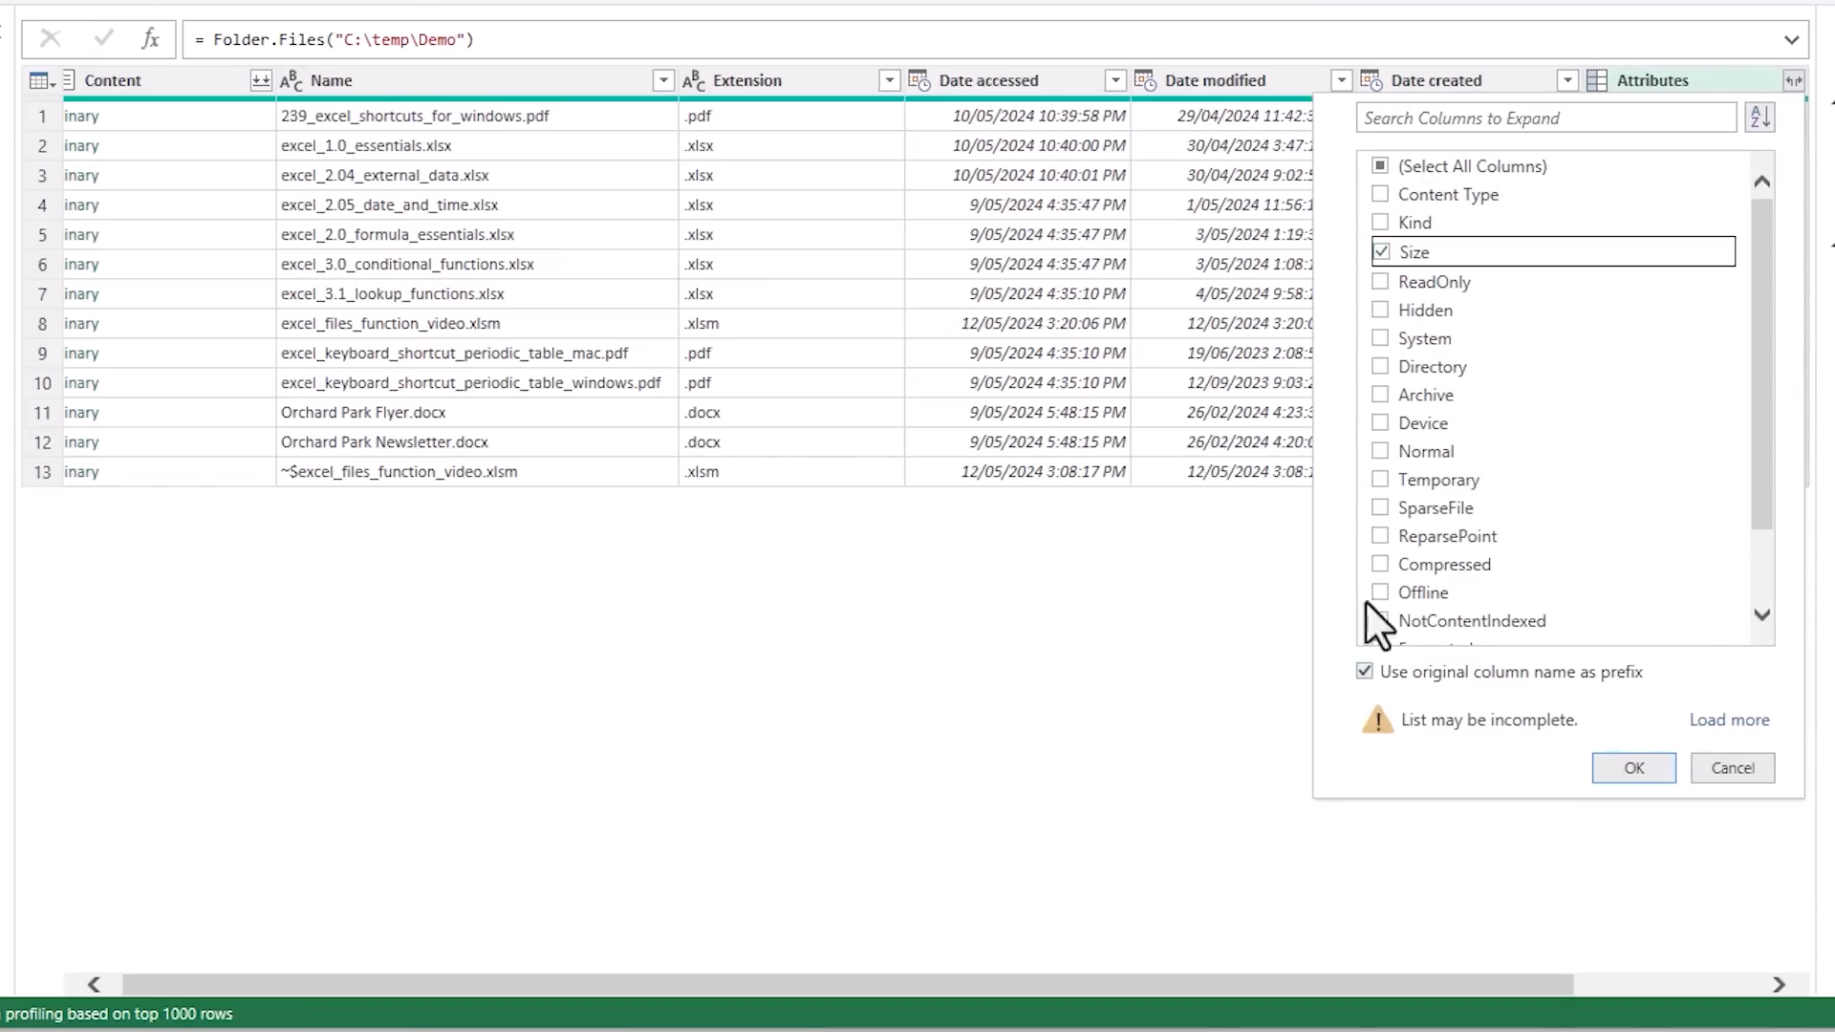
{"action": "left_click", "coordinate": [1365, 675]}
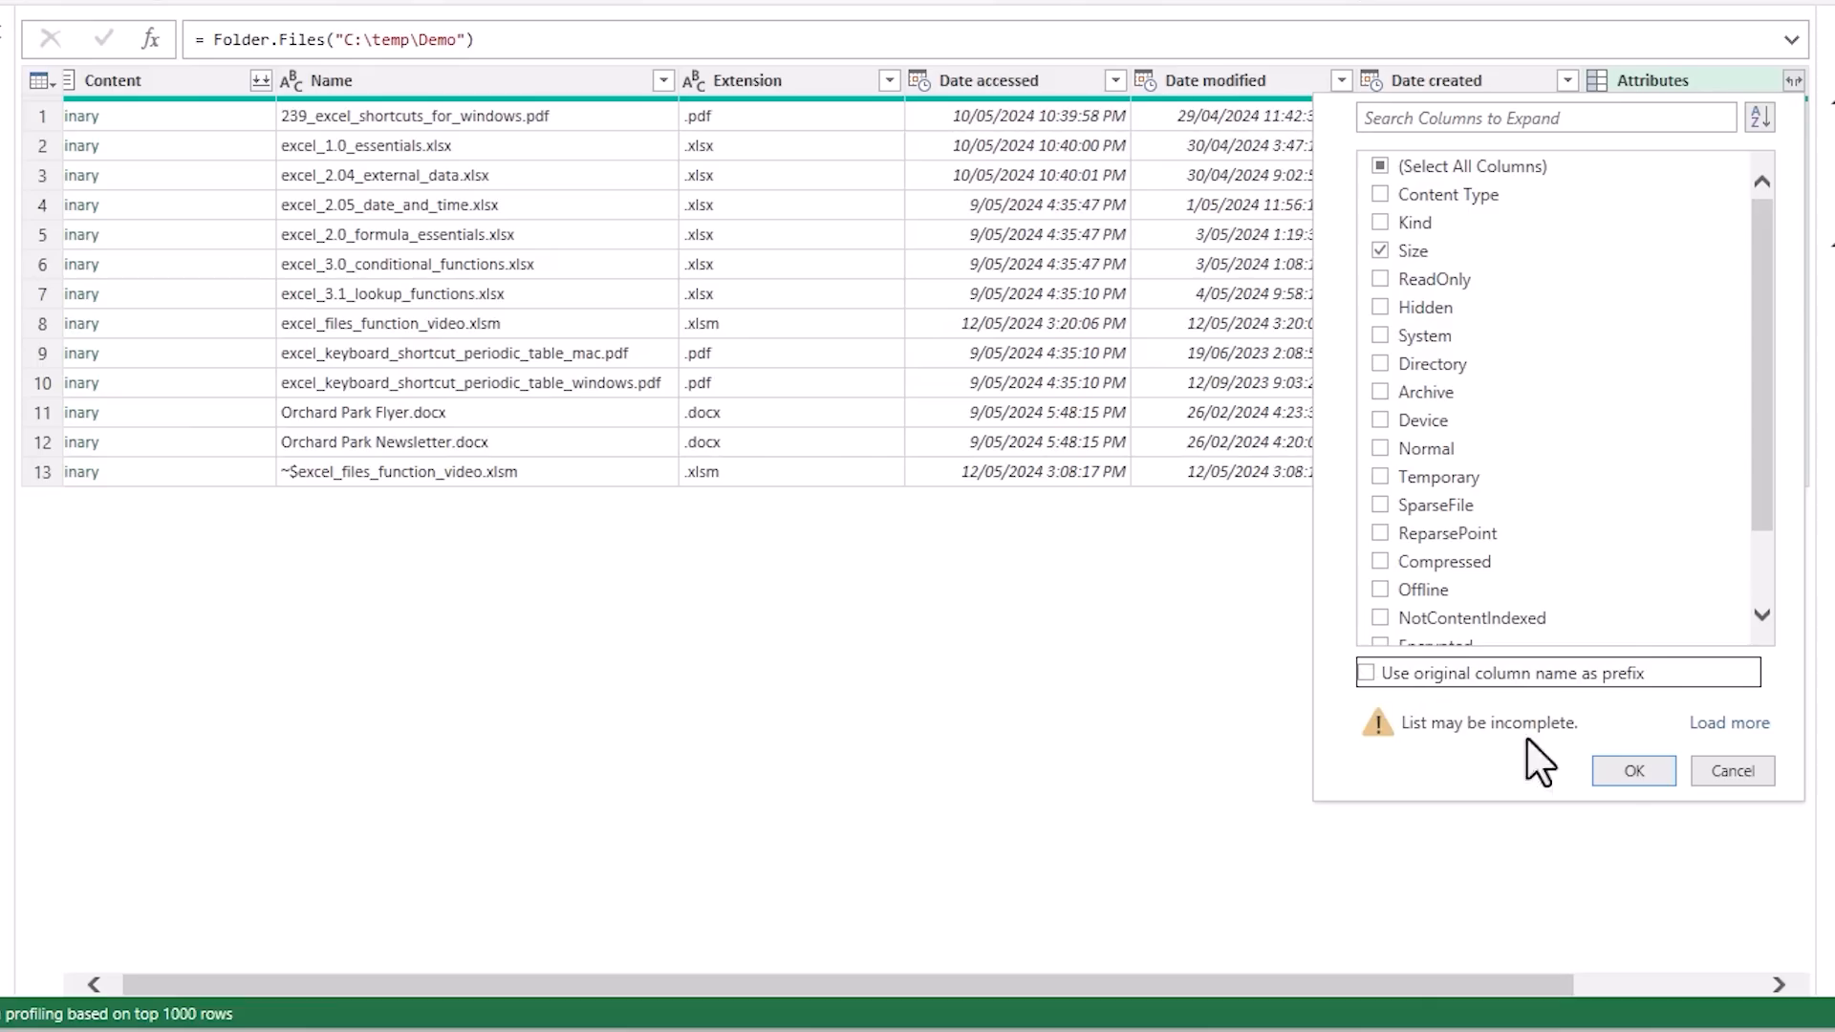
{"action": "left_click", "coordinate": [1607, 776]}
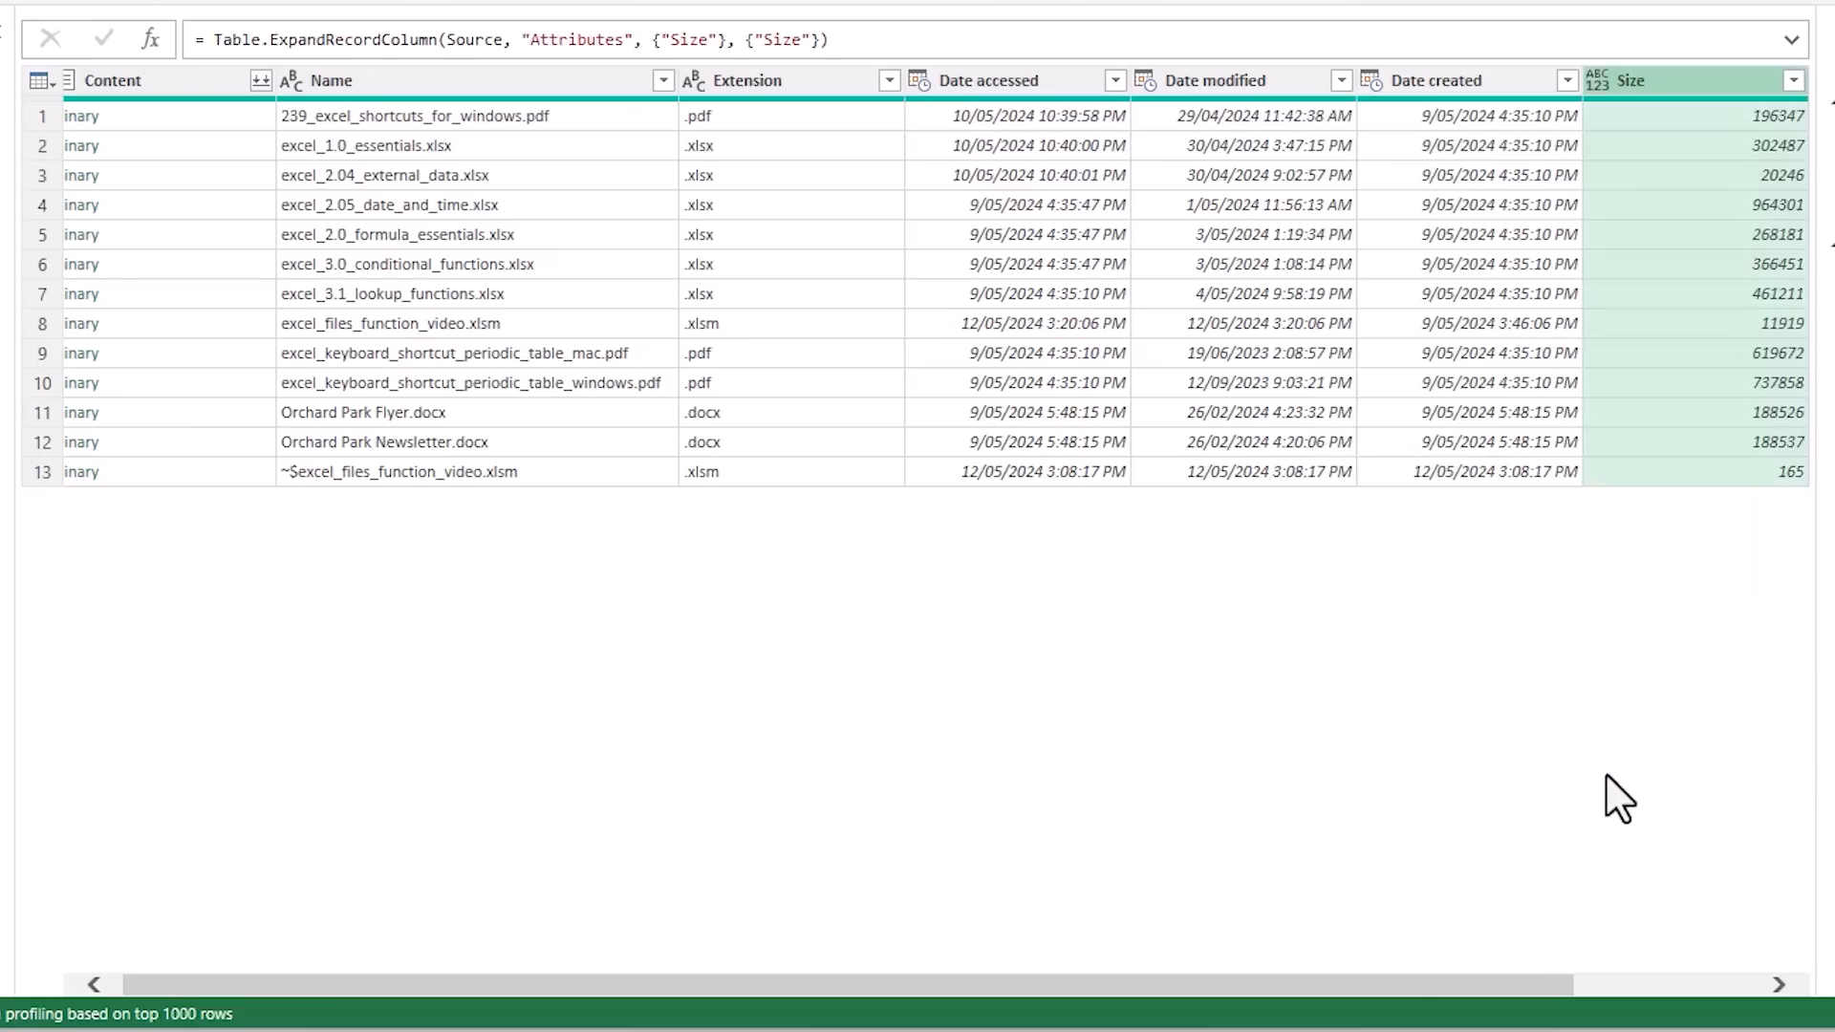
Set the Size column's data type to Whole Number and remove the Content column
{"action": "left_click", "coordinate": [1600, 81]}
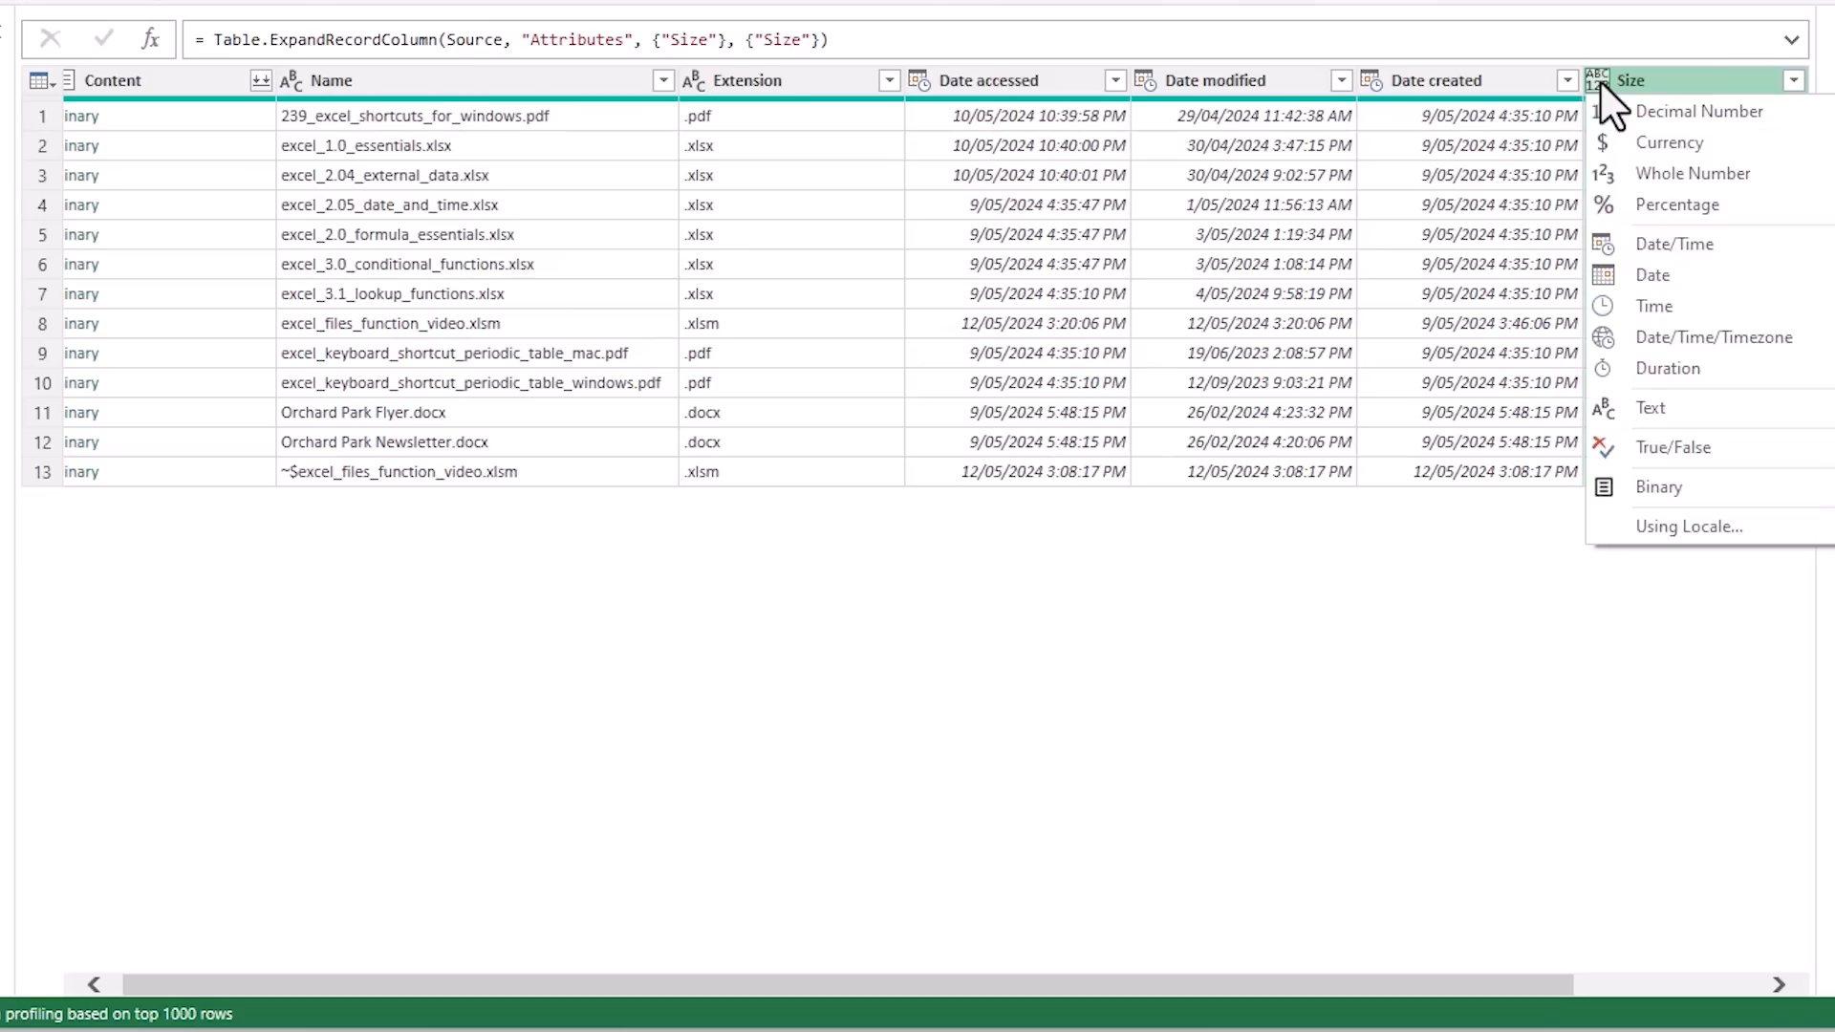
{"action": "left_click", "coordinate": [1747, 178]}
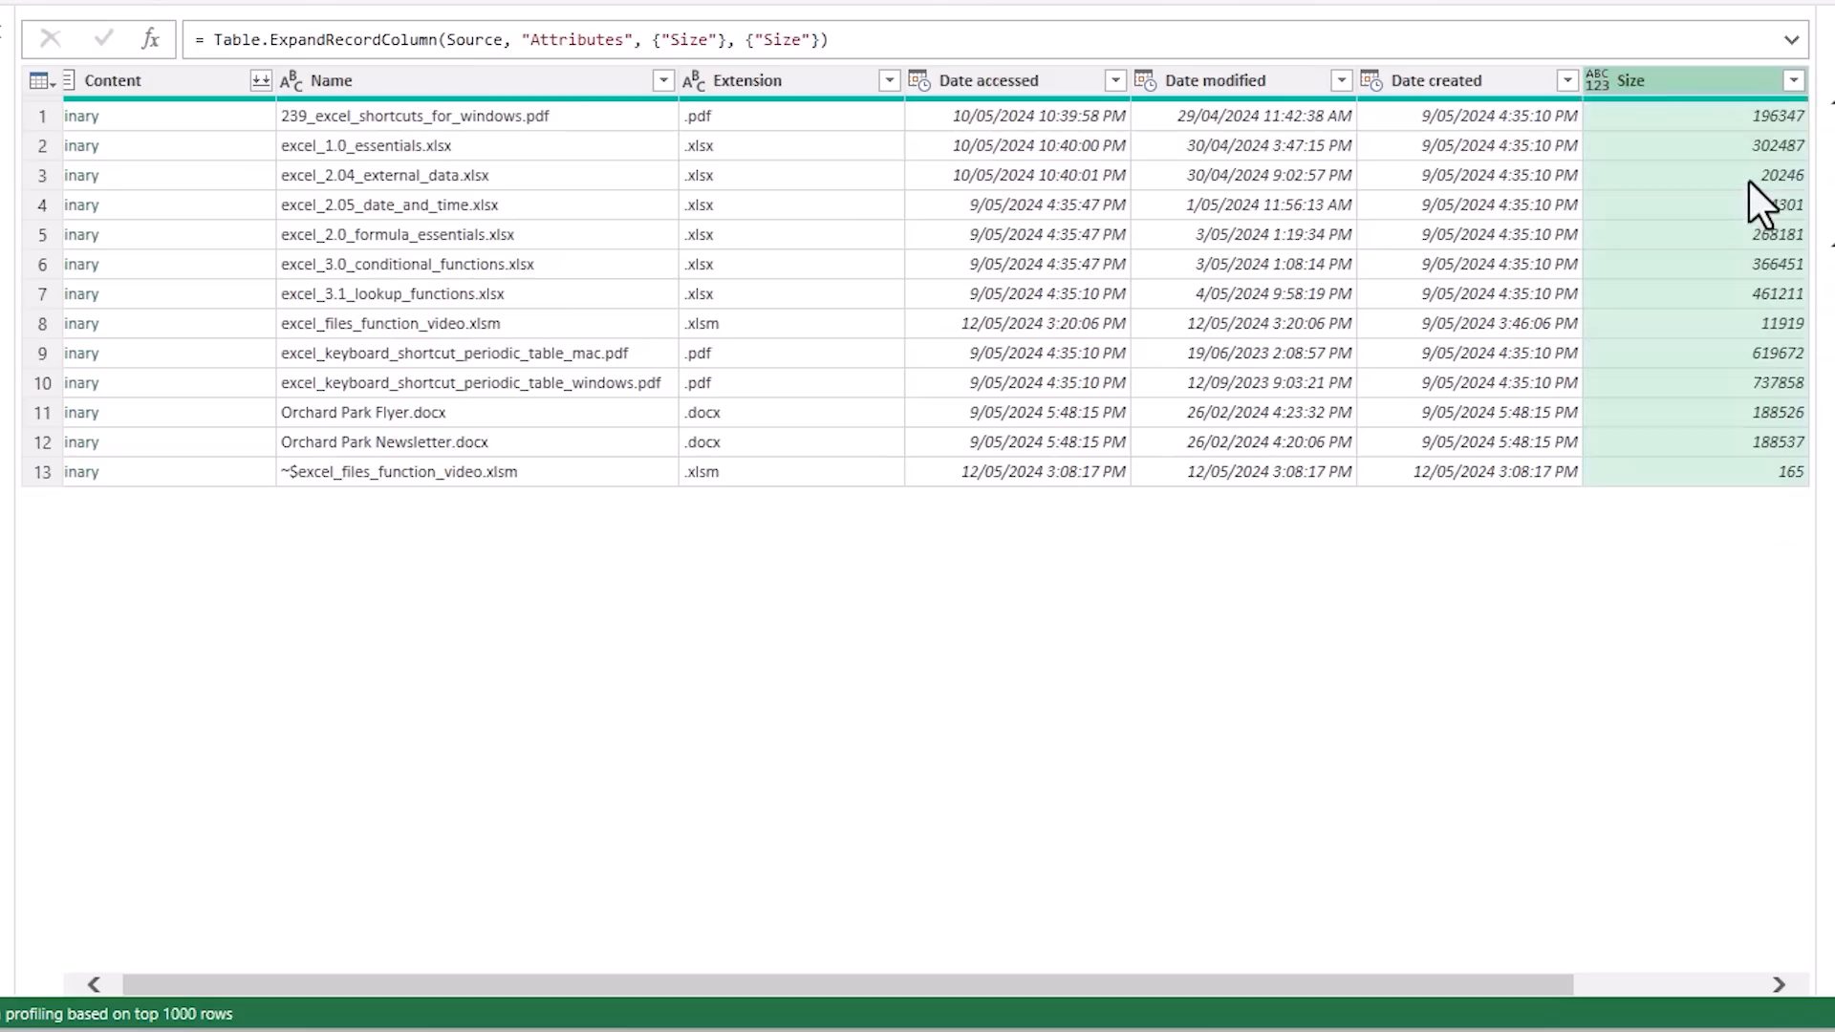
{"action": "left_click", "coordinate": [199, 84]}
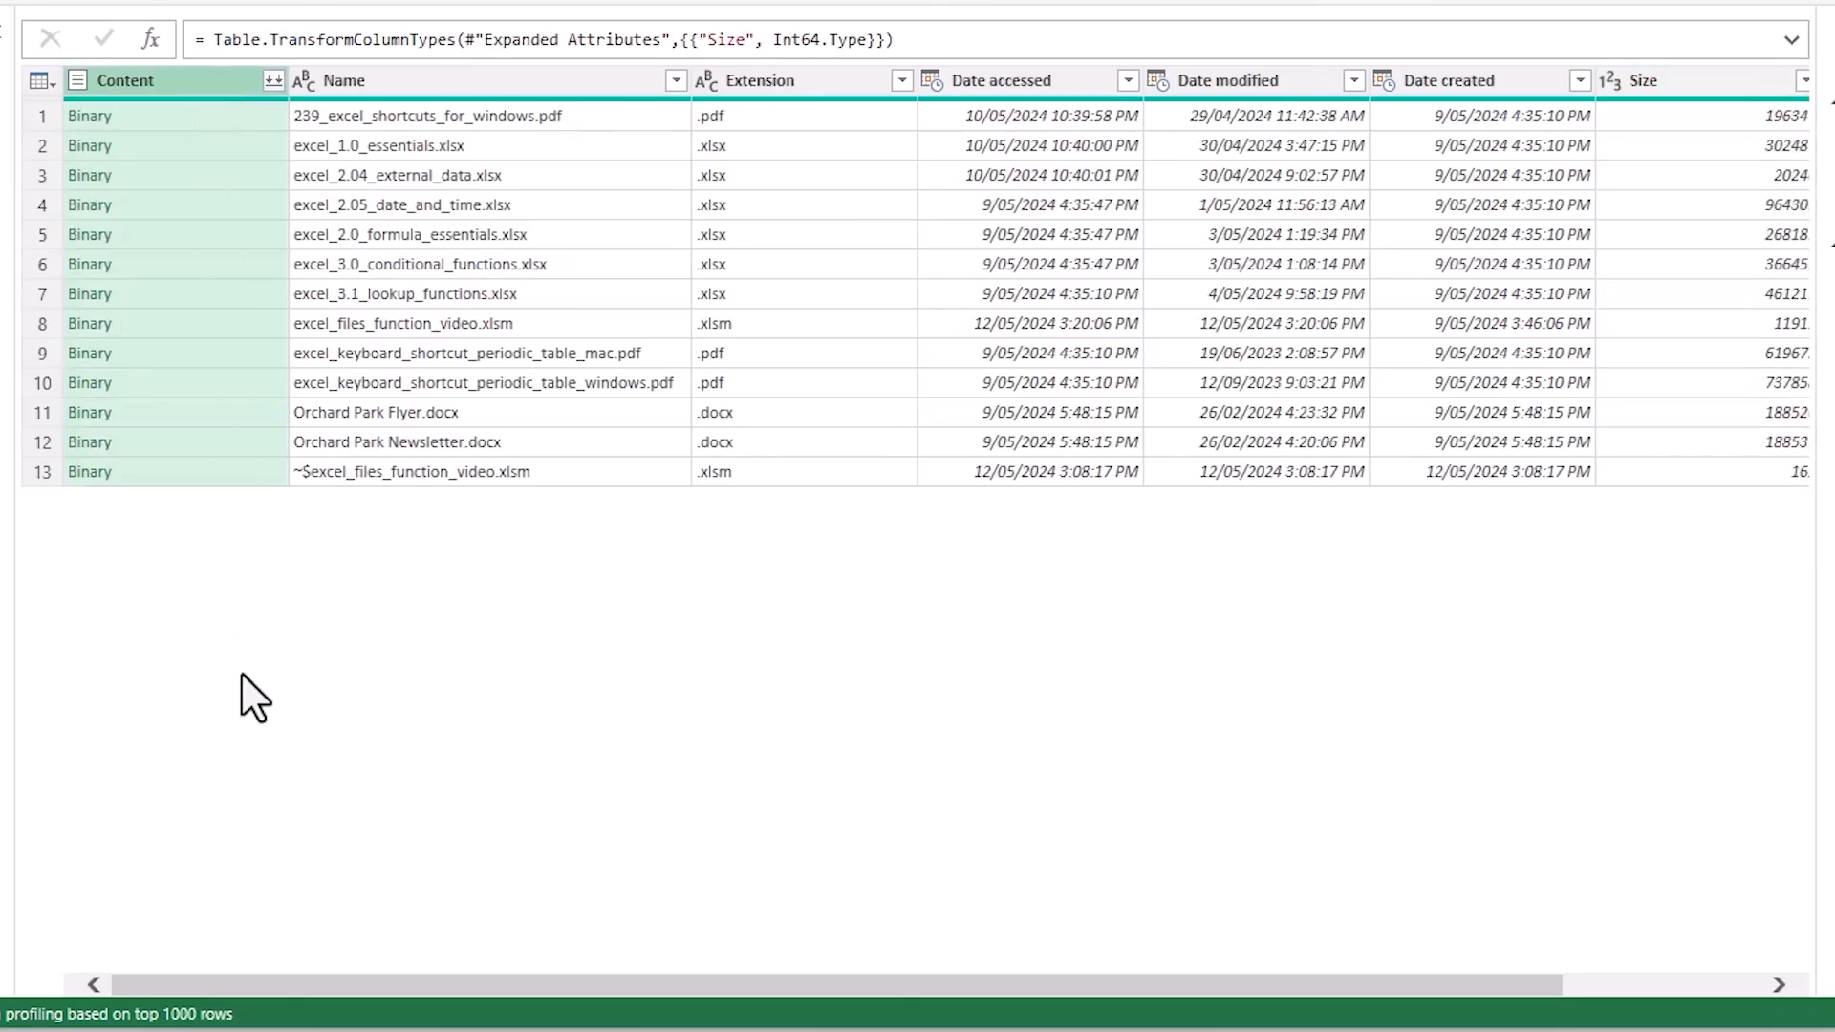
{"action": "key", "text": "Delete"}
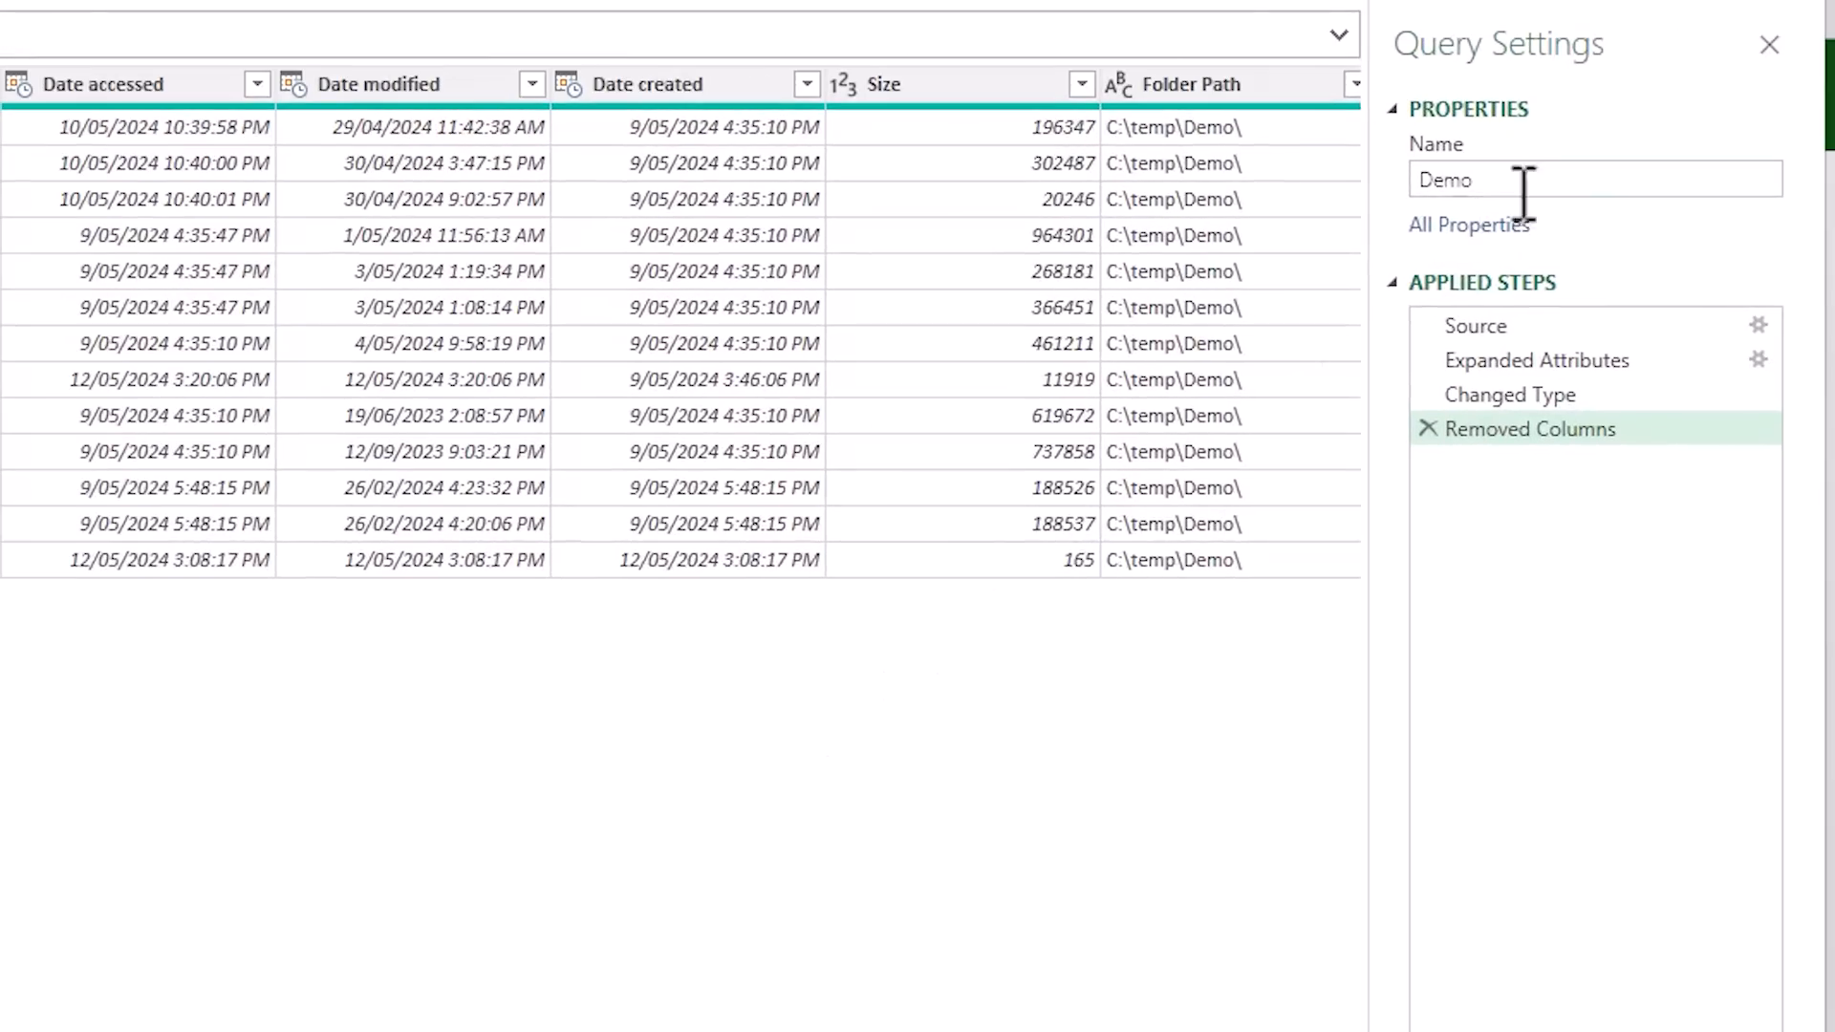
Rename the query to FilesInFolder and load it as a table on a new worksheet
{"action": "left_click_drag", "start_coordinate": [1523, 192], "coordinate": [1388, 187]}
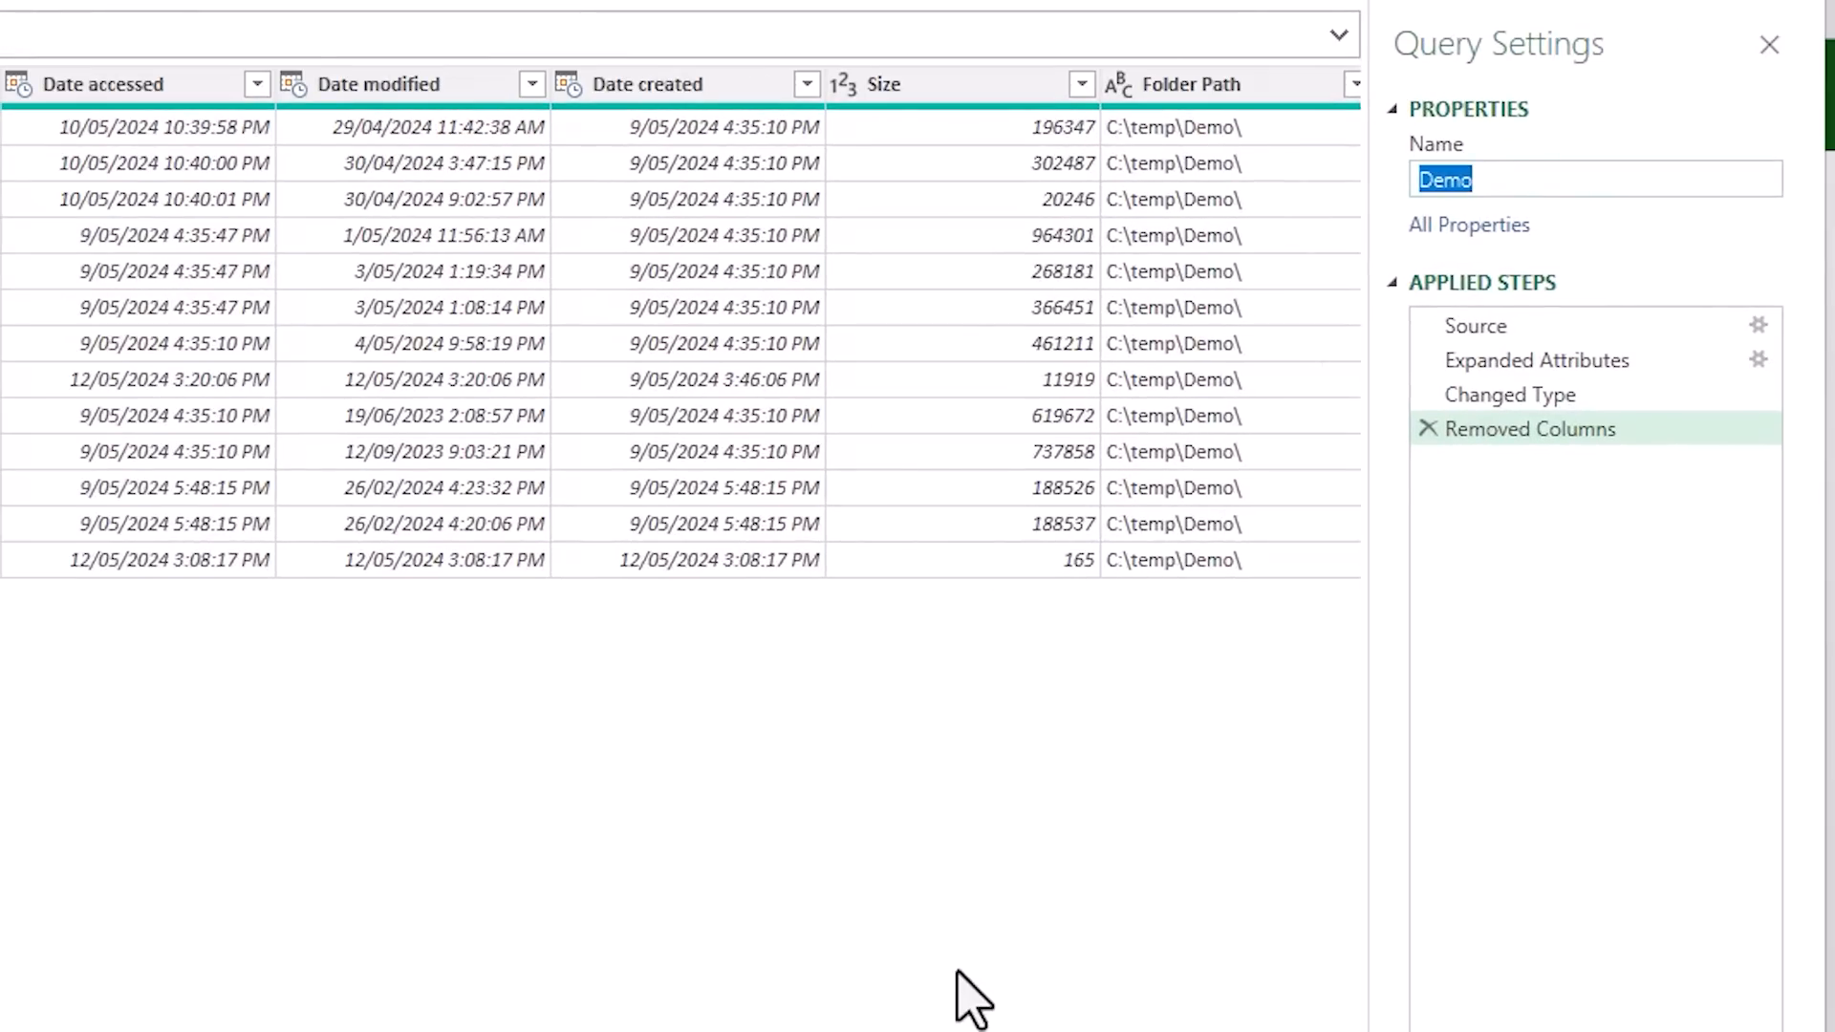
{"action": "type", "text": "FilesInFo"}
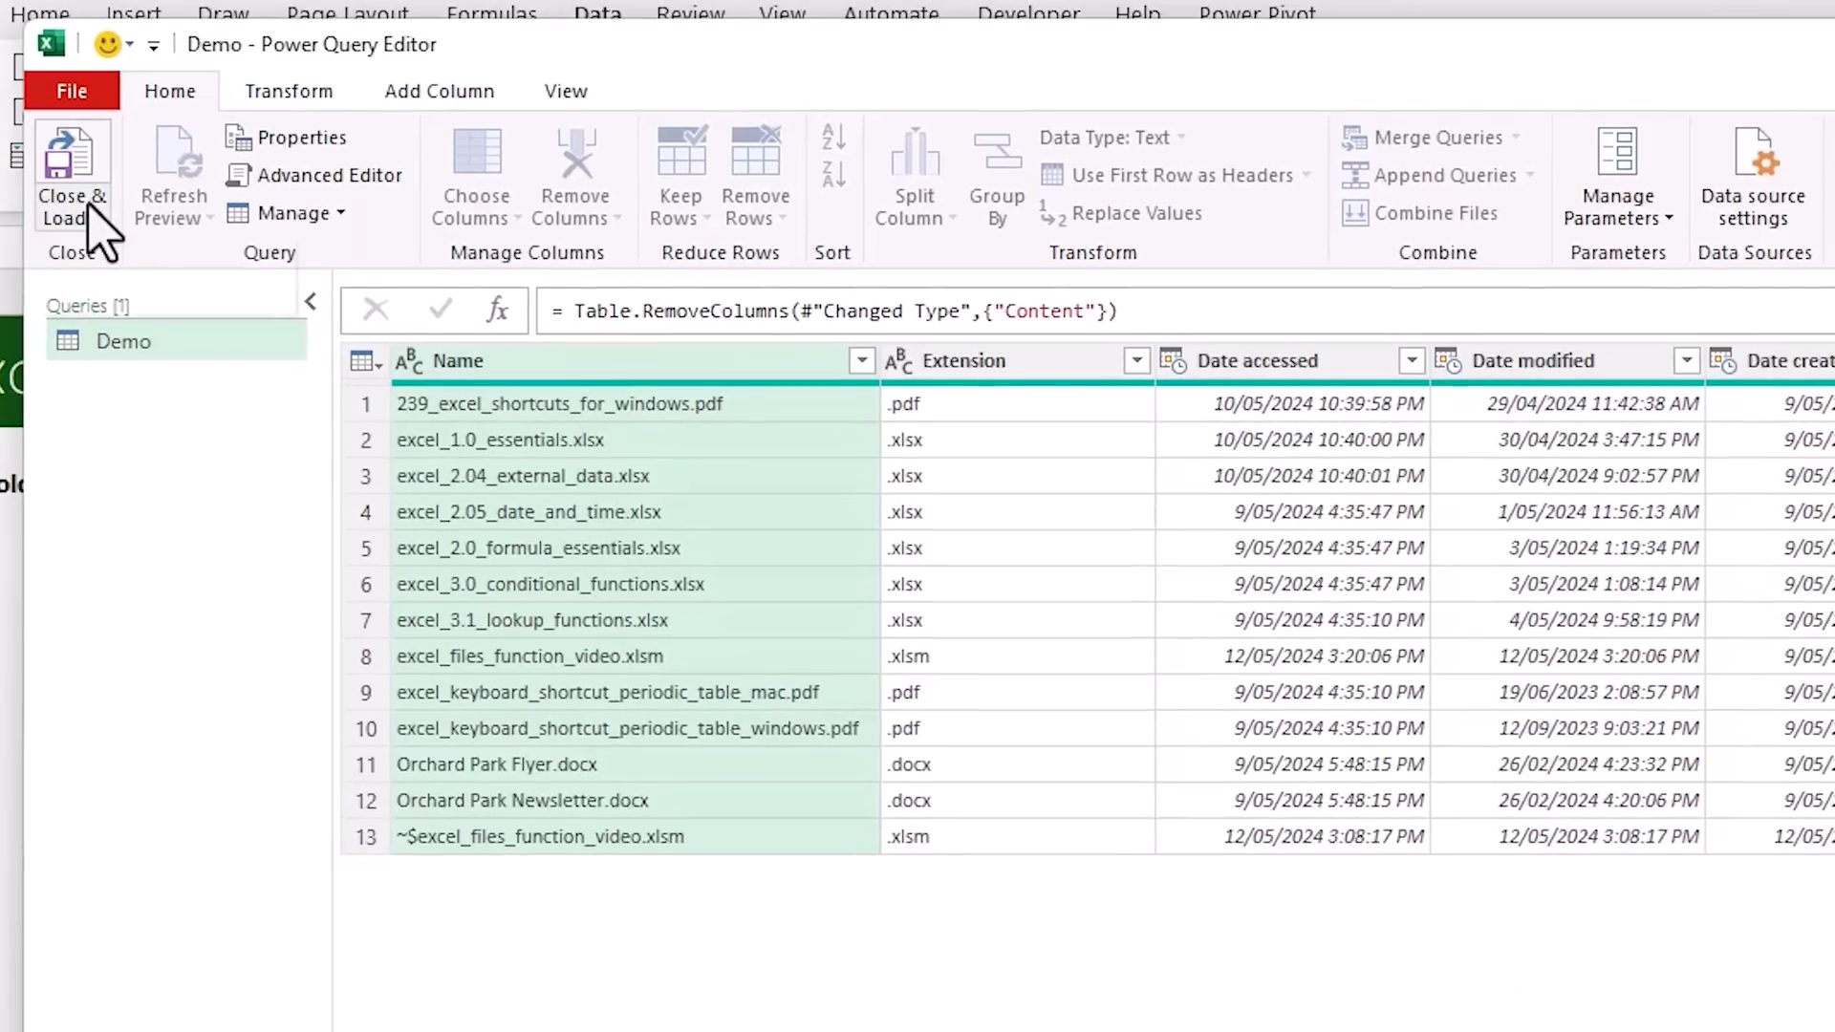
{"action": "left_click", "coordinate": [94, 213]}
{"action": "left_click", "coordinate": [260, 294]}
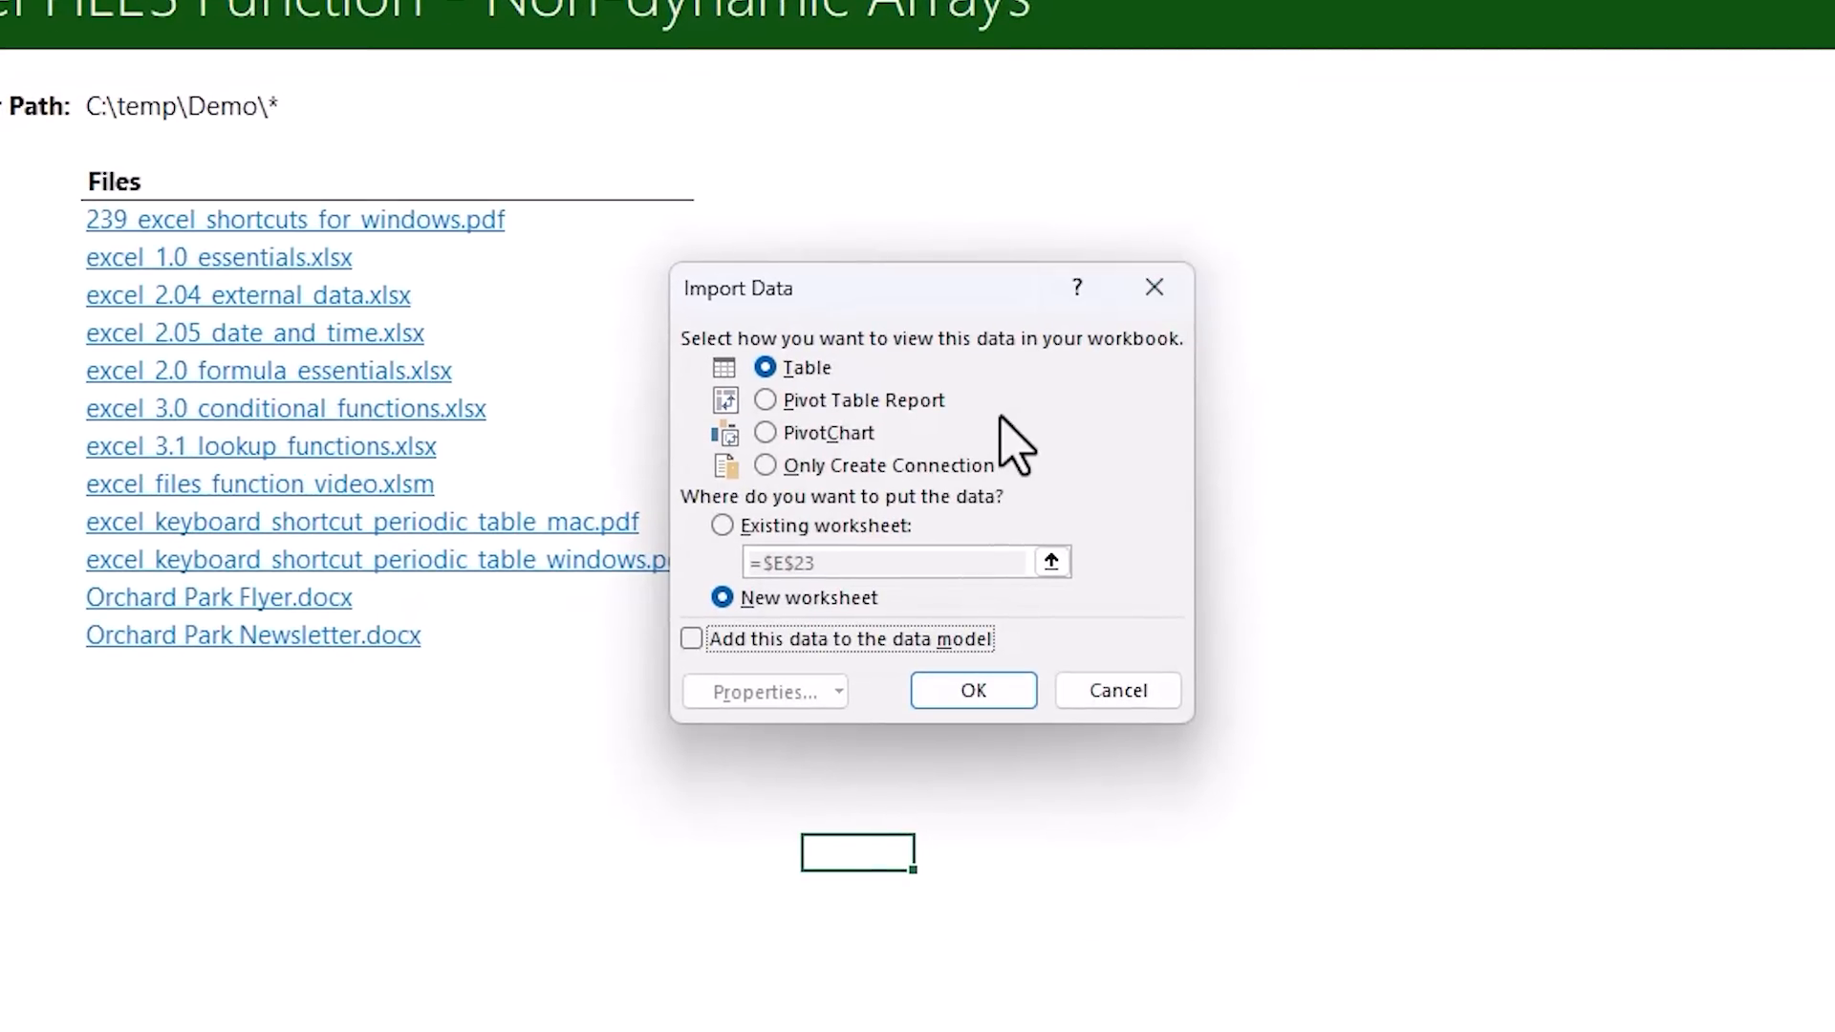
{"action": "left_click", "coordinate": [936, 698]}
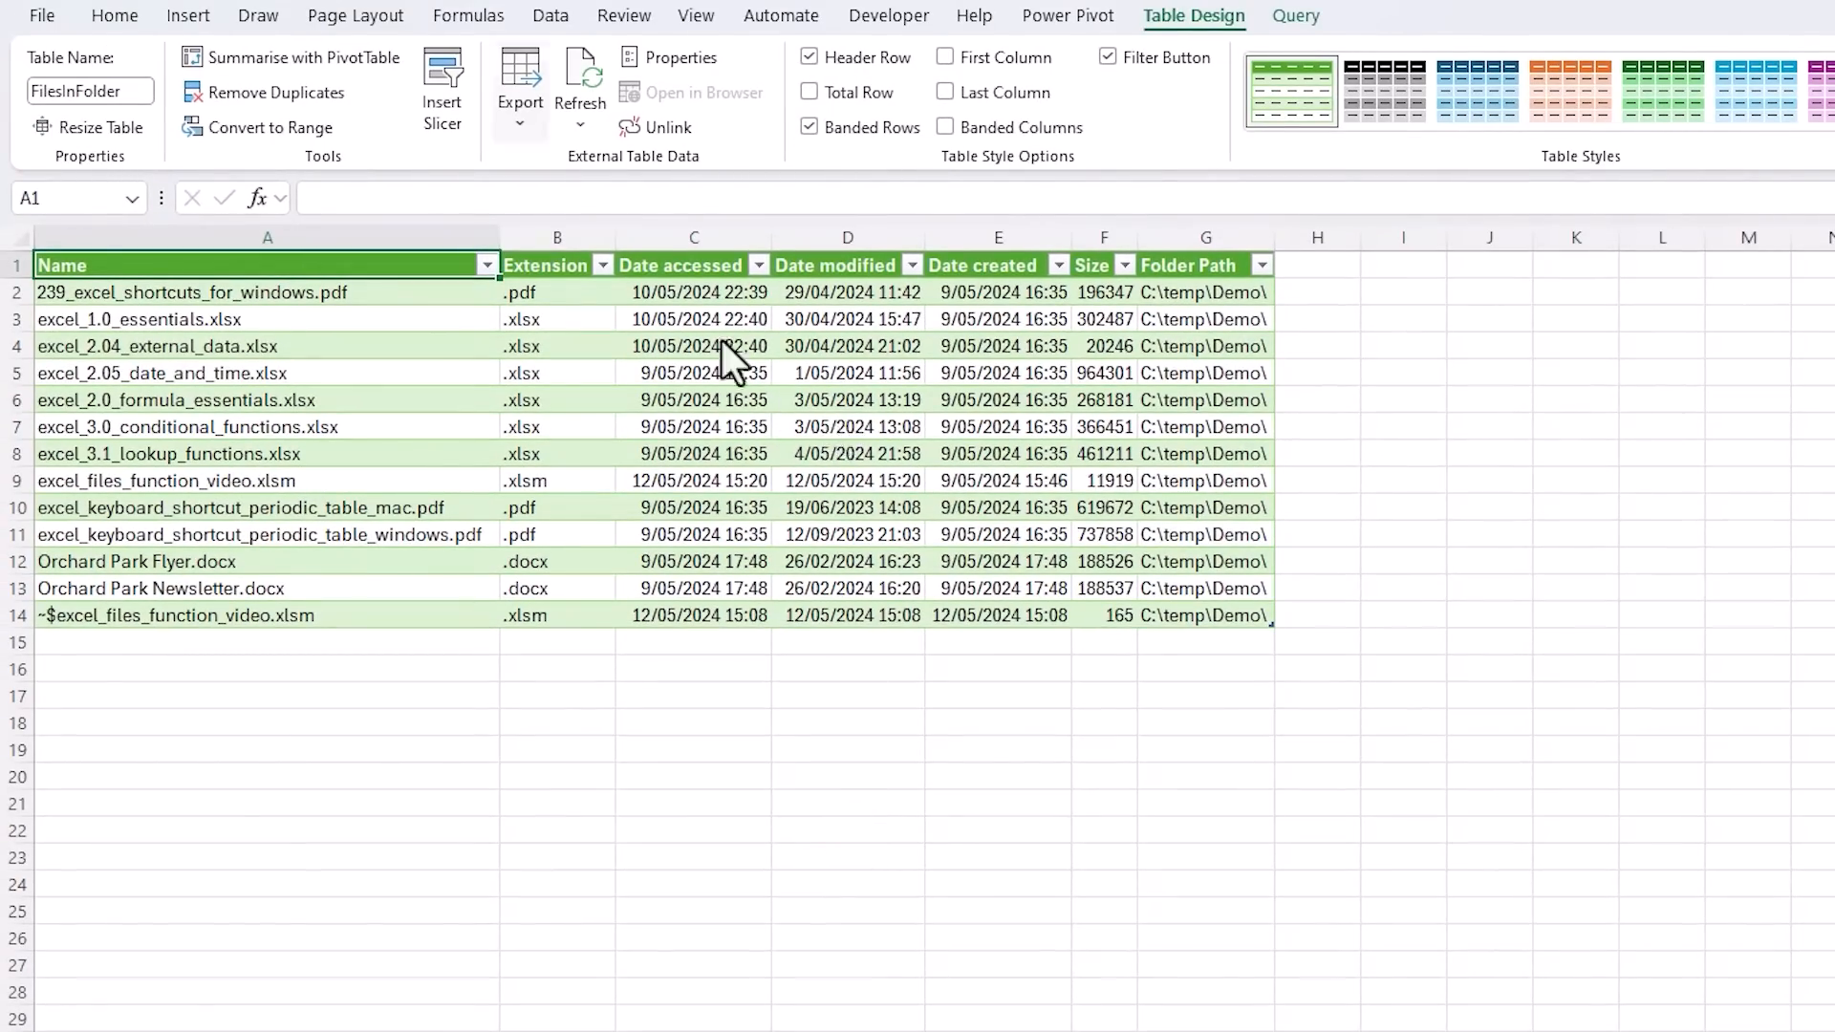
Insert a slicer for the Extension column of the FilesInFolder table
{"action": "left_click", "coordinate": [444, 113]}
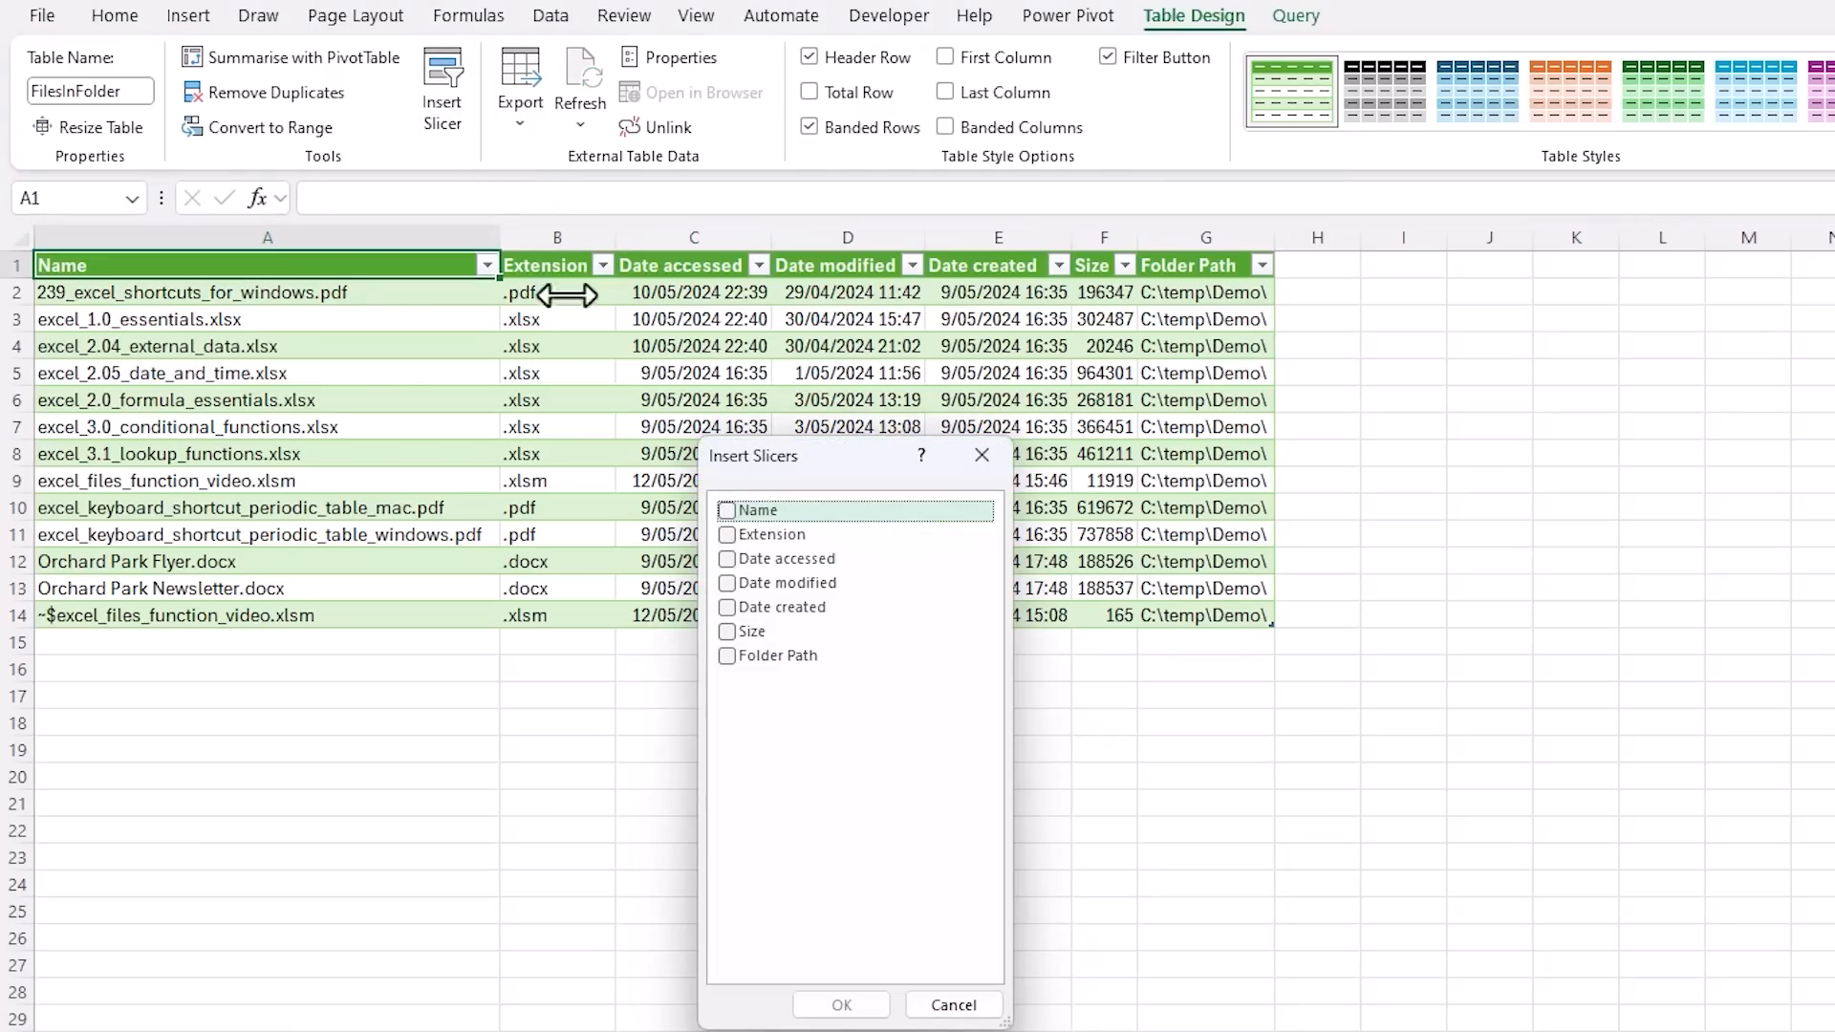
{"action": "left_click", "coordinate": [726, 534]}
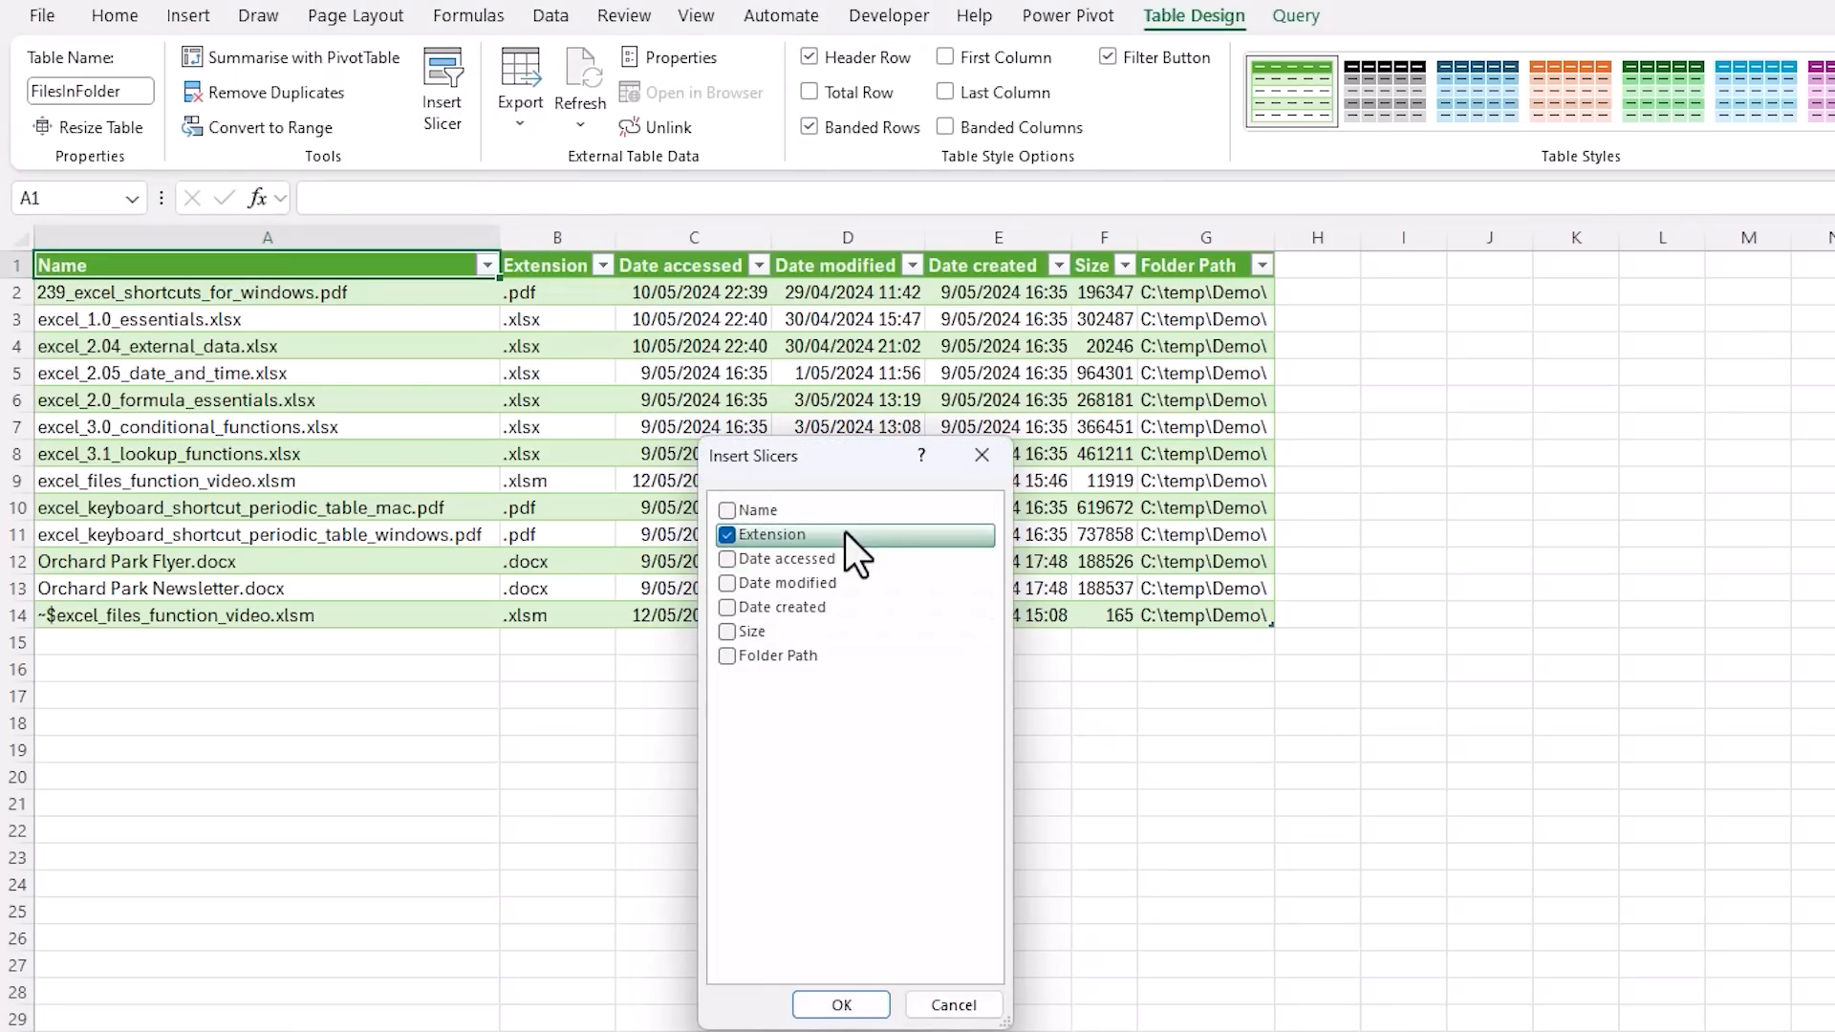
{"action": "left_click", "coordinate": [846, 999]}
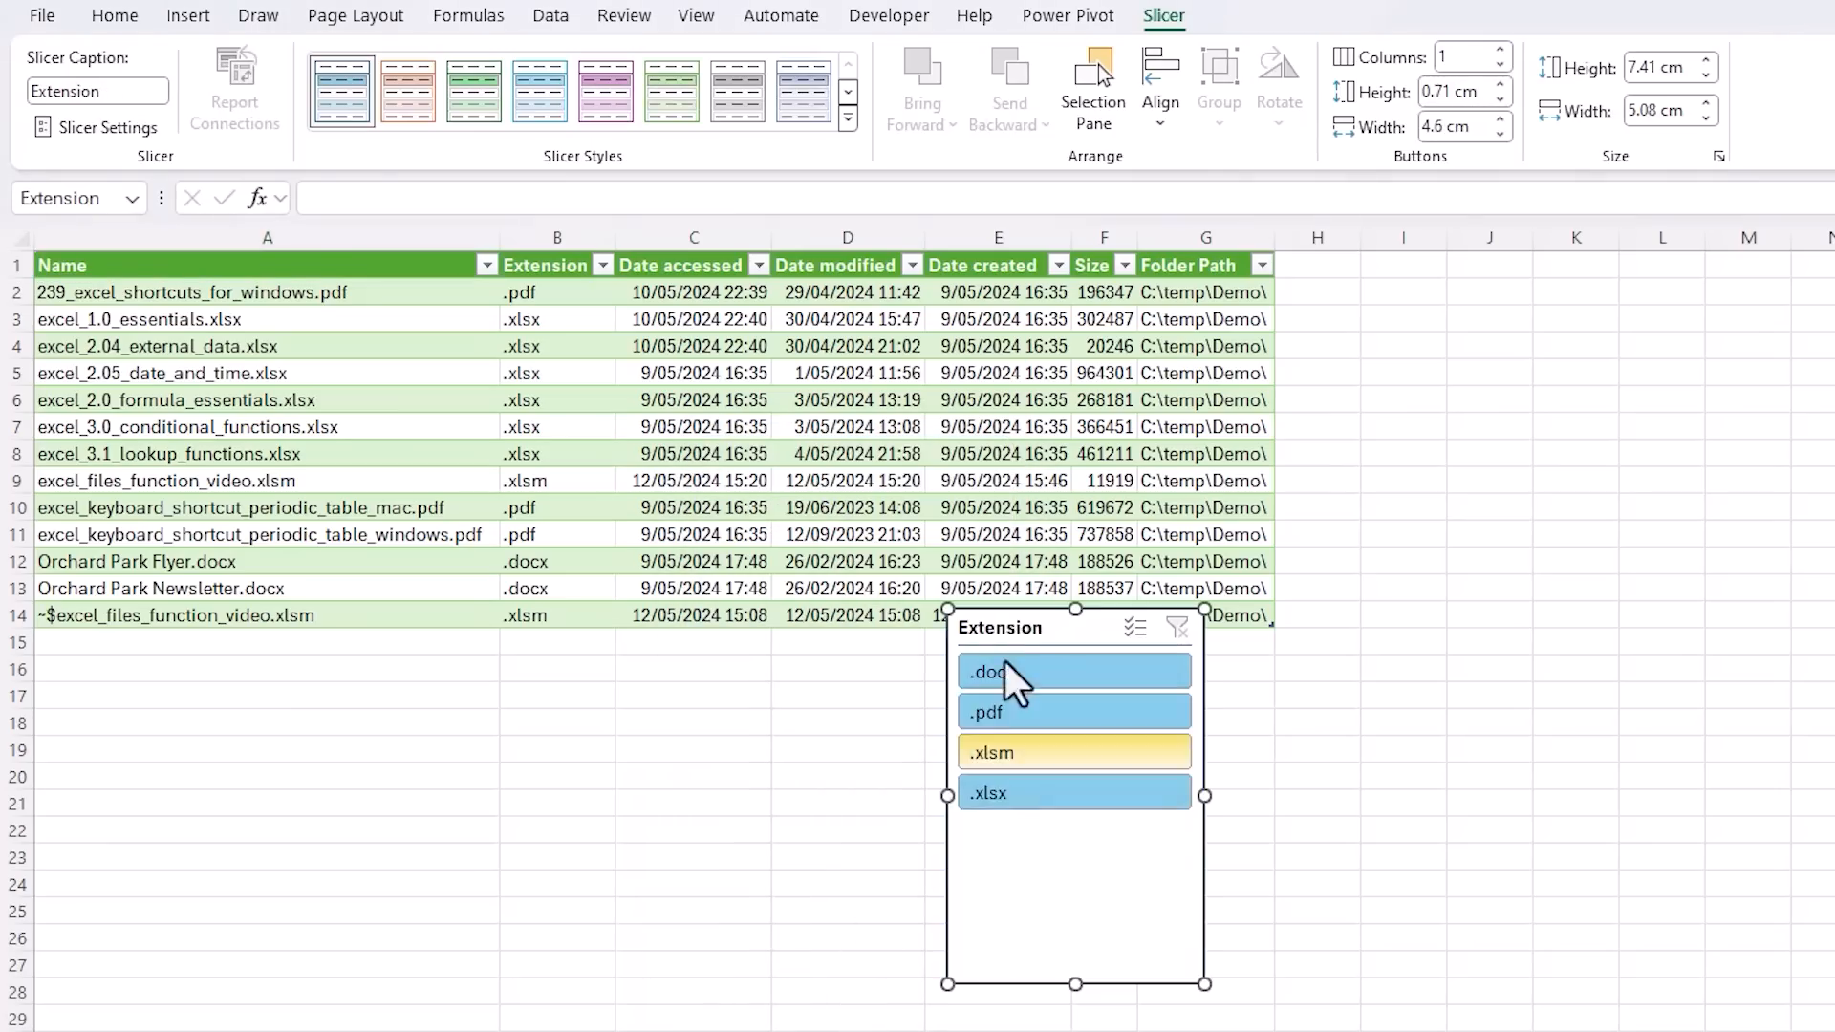
Place the Extension slicer beside the table from column H, shorten it to about 4.4 cm and give it a light green style
{"action": "left_click_drag", "start_coordinate": [1049, 622], "coordinate": [1385, 288]}
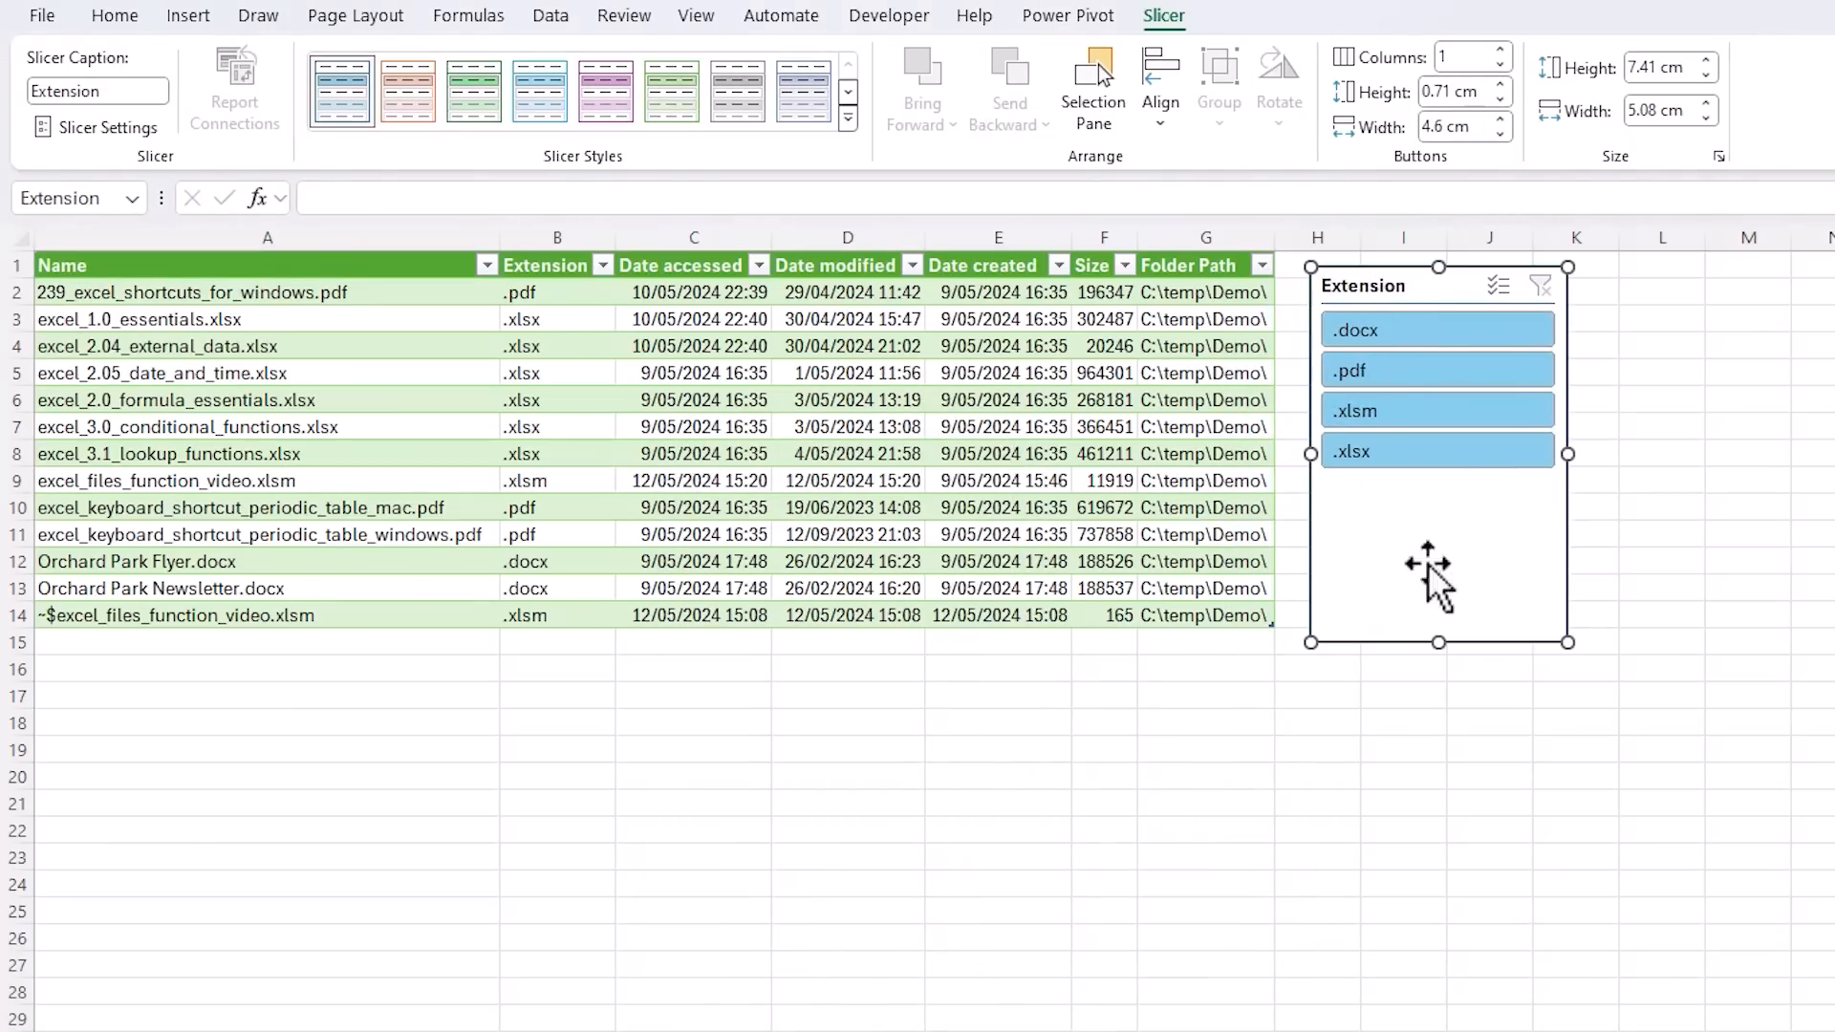
{"action": "left_click_drag", "start_coordinate": [1435, 488], "coordinate": [1433, 485]}
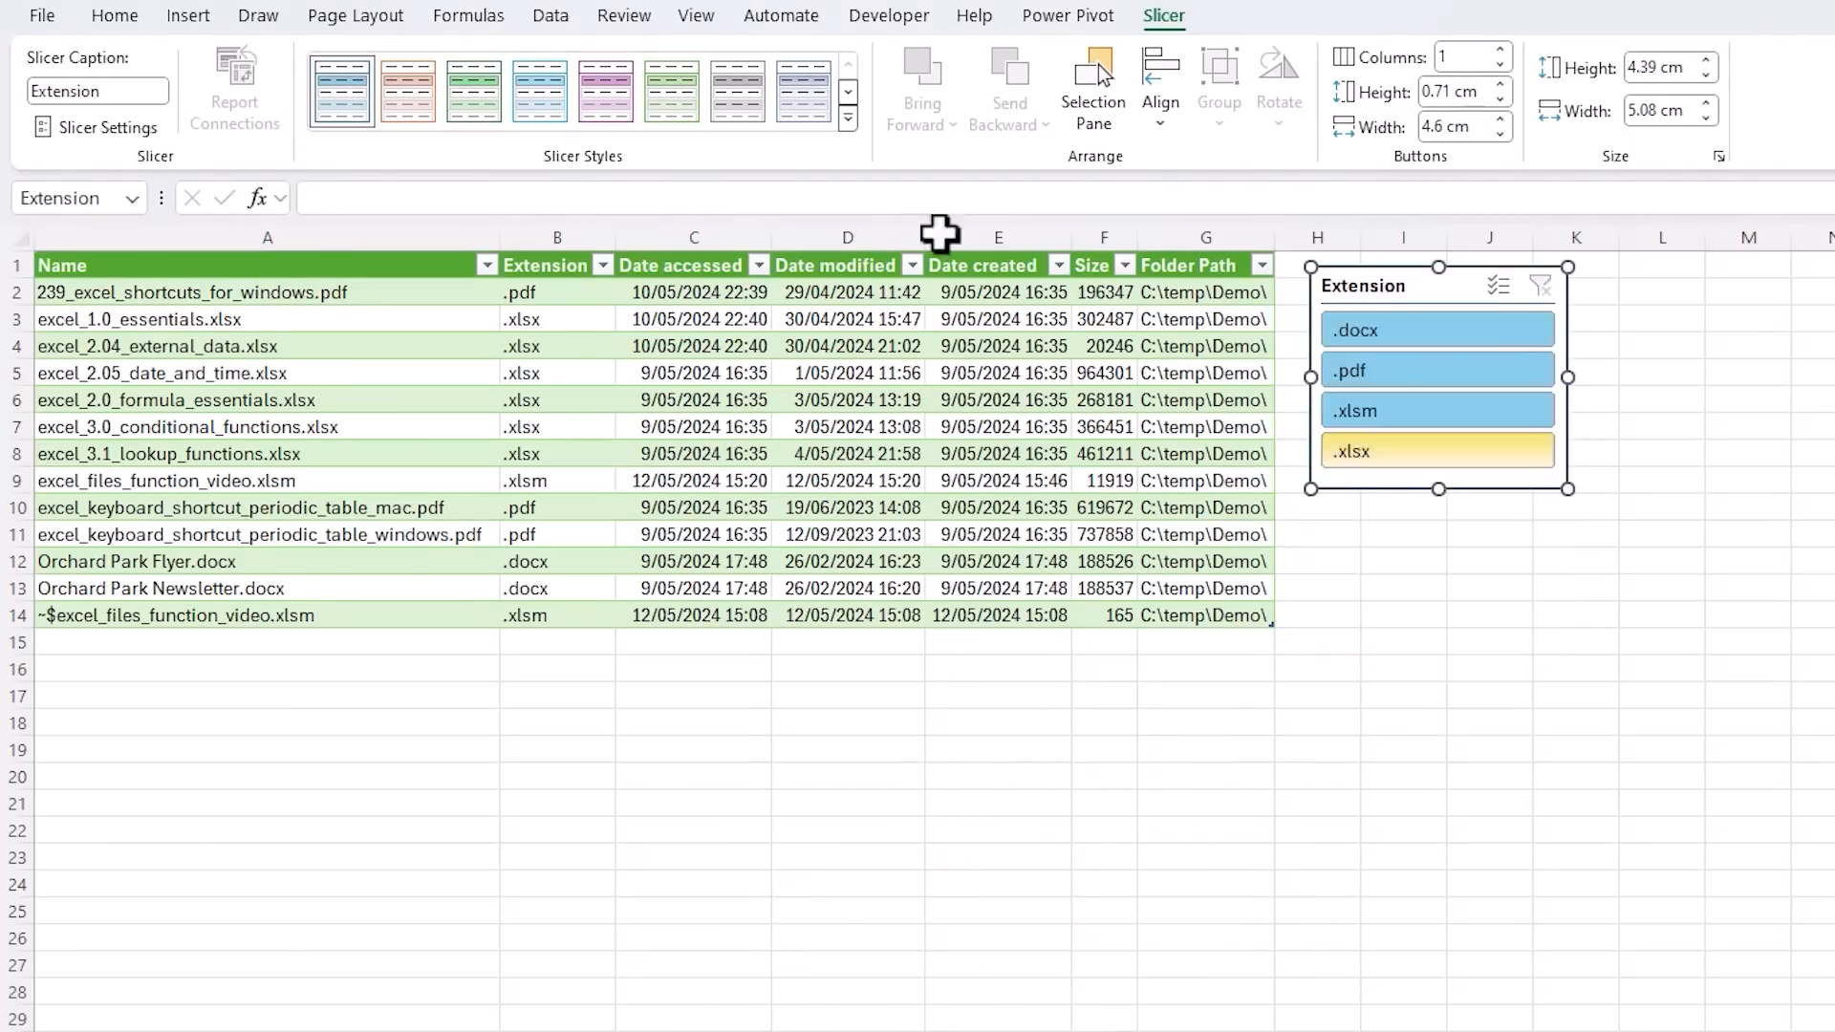
{"action": "left_click", "coordinate": [701, 112]}
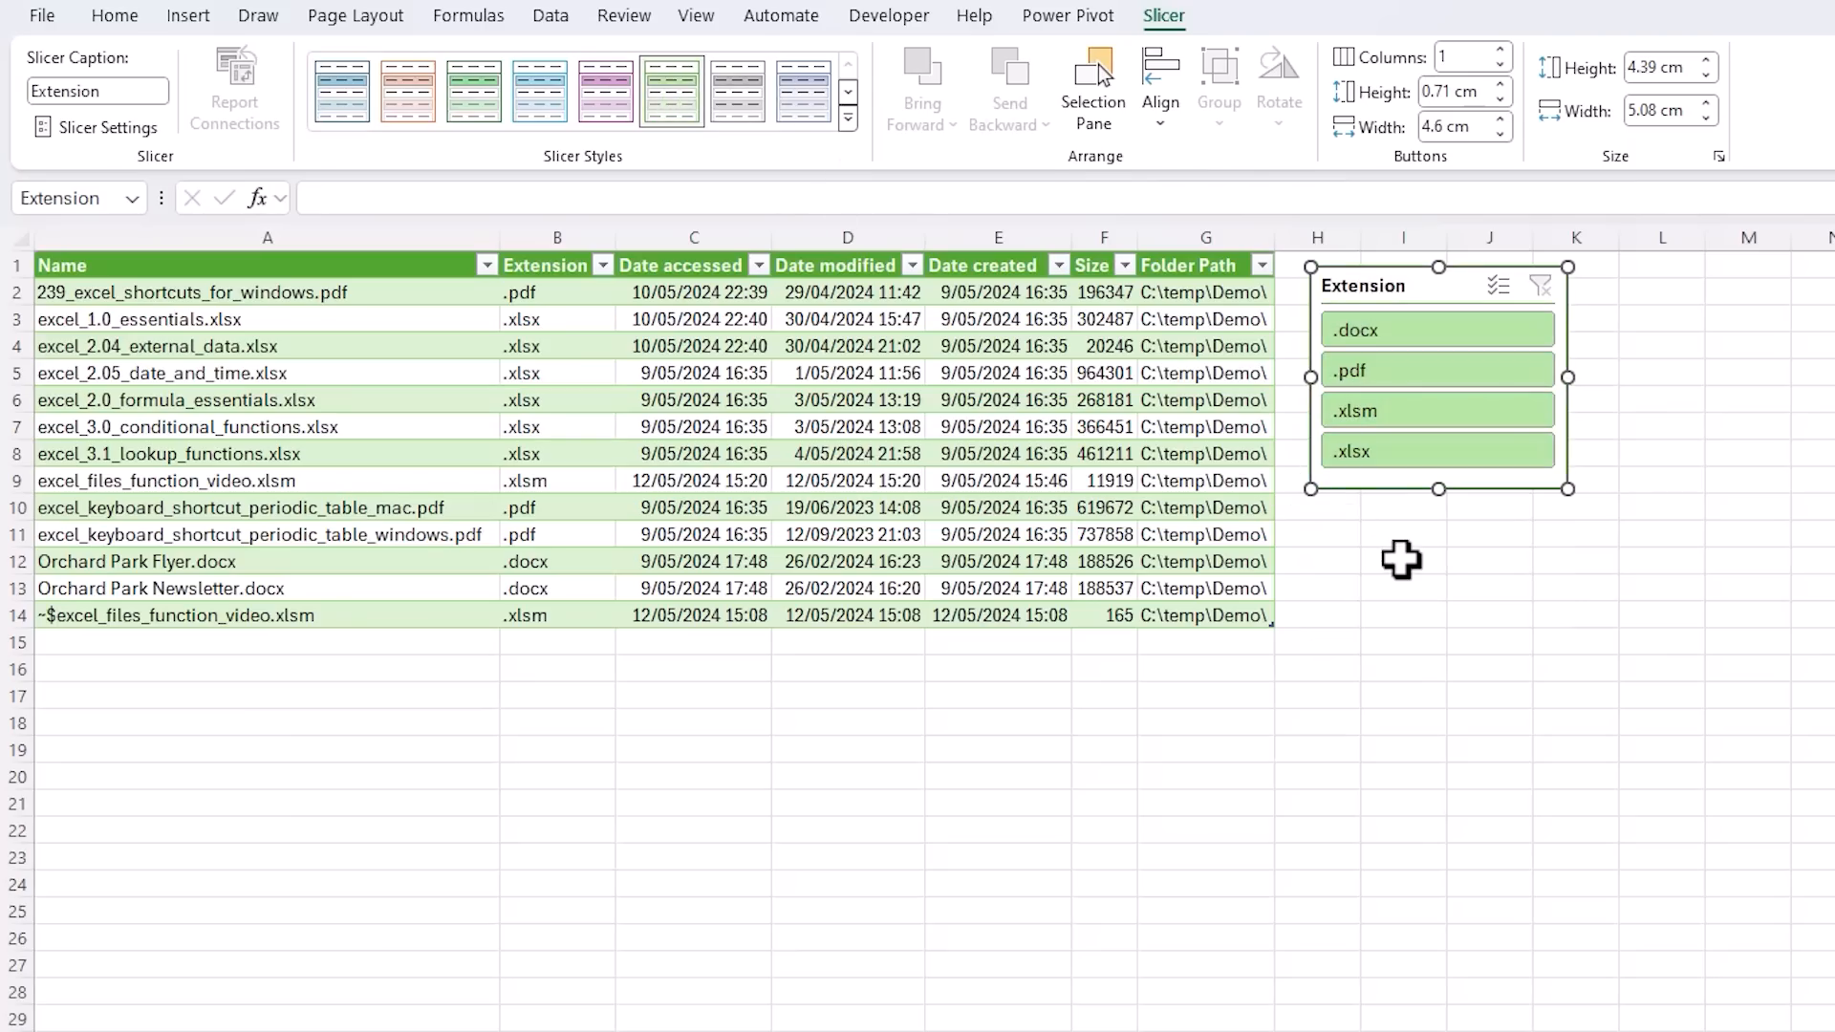
{"action": "left_click", "coordinate": [1401, 559]}
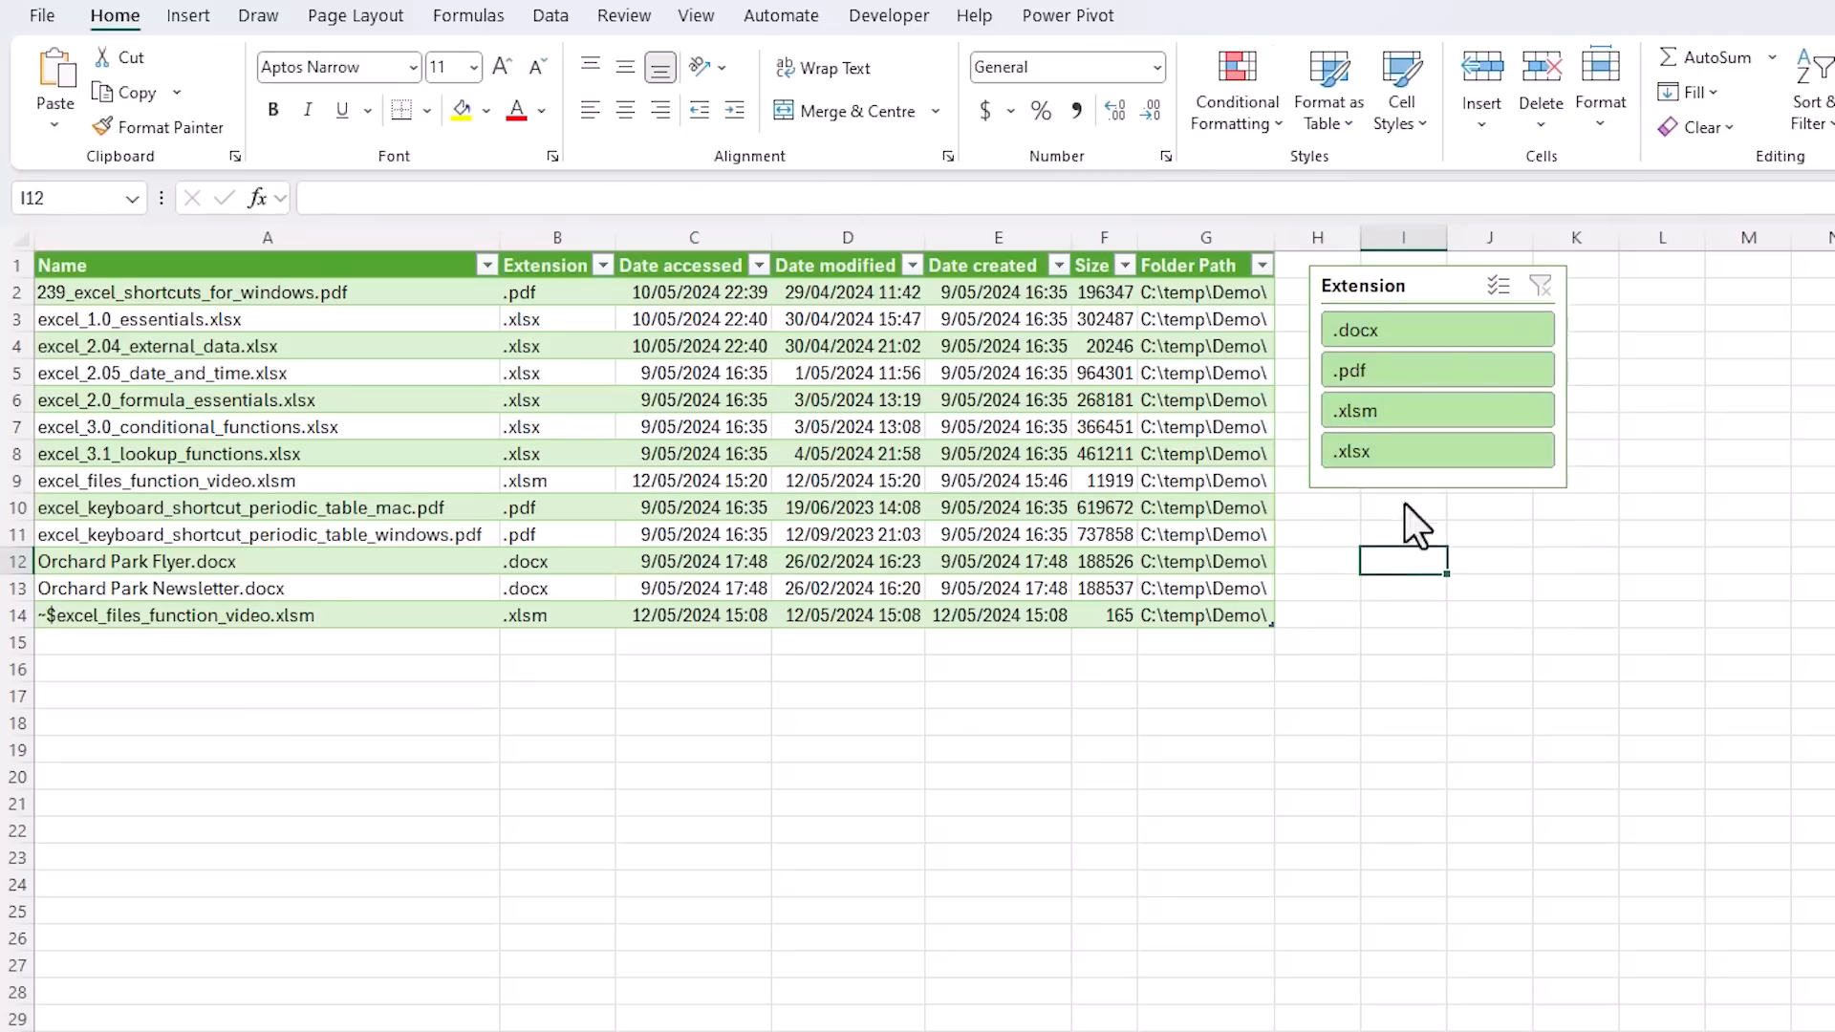
Filter the table with the slicer by .docx, .pdf, .xlsm and .xlsx in turn, and clear the filter
{"action": "left_click", "coordinate": [1415, 371]}
{"action": "left_click", "coordinate": [1413, 411]}
{"action": "left_click", "coordinate": [1410, 451]}
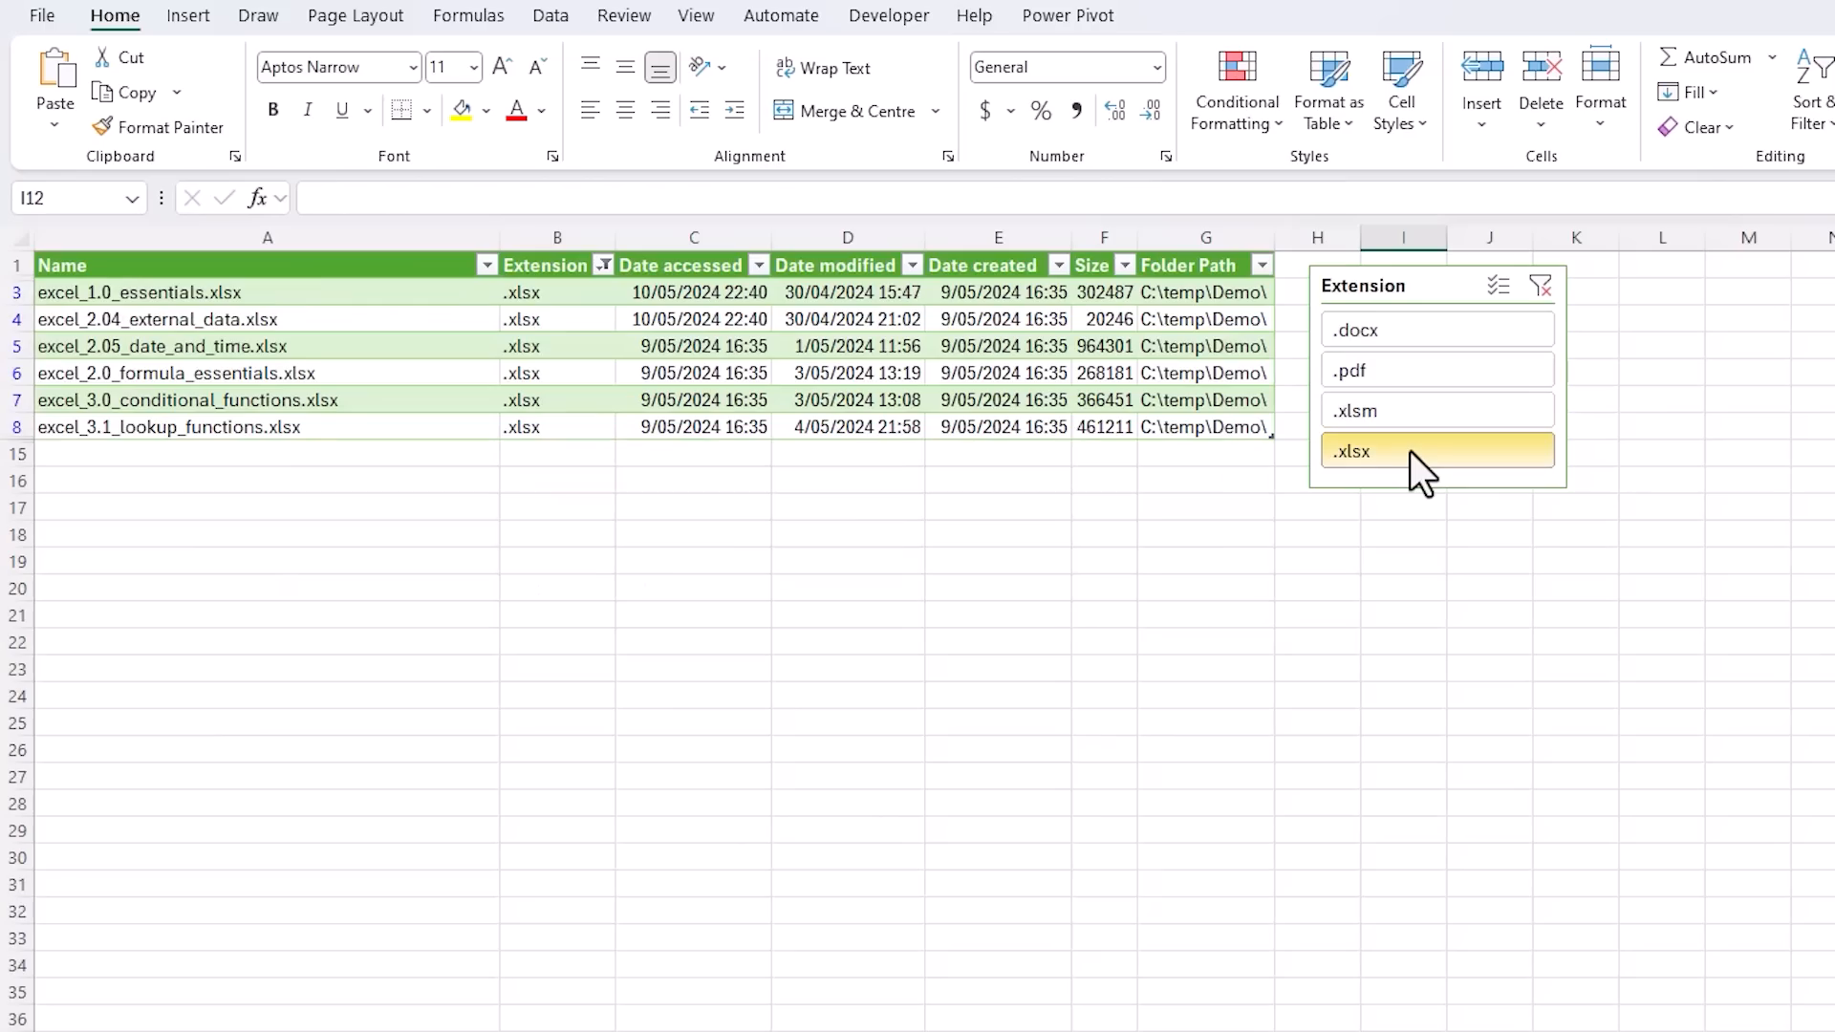
{"action": "left_click", "coordinate": [1539, 286]}
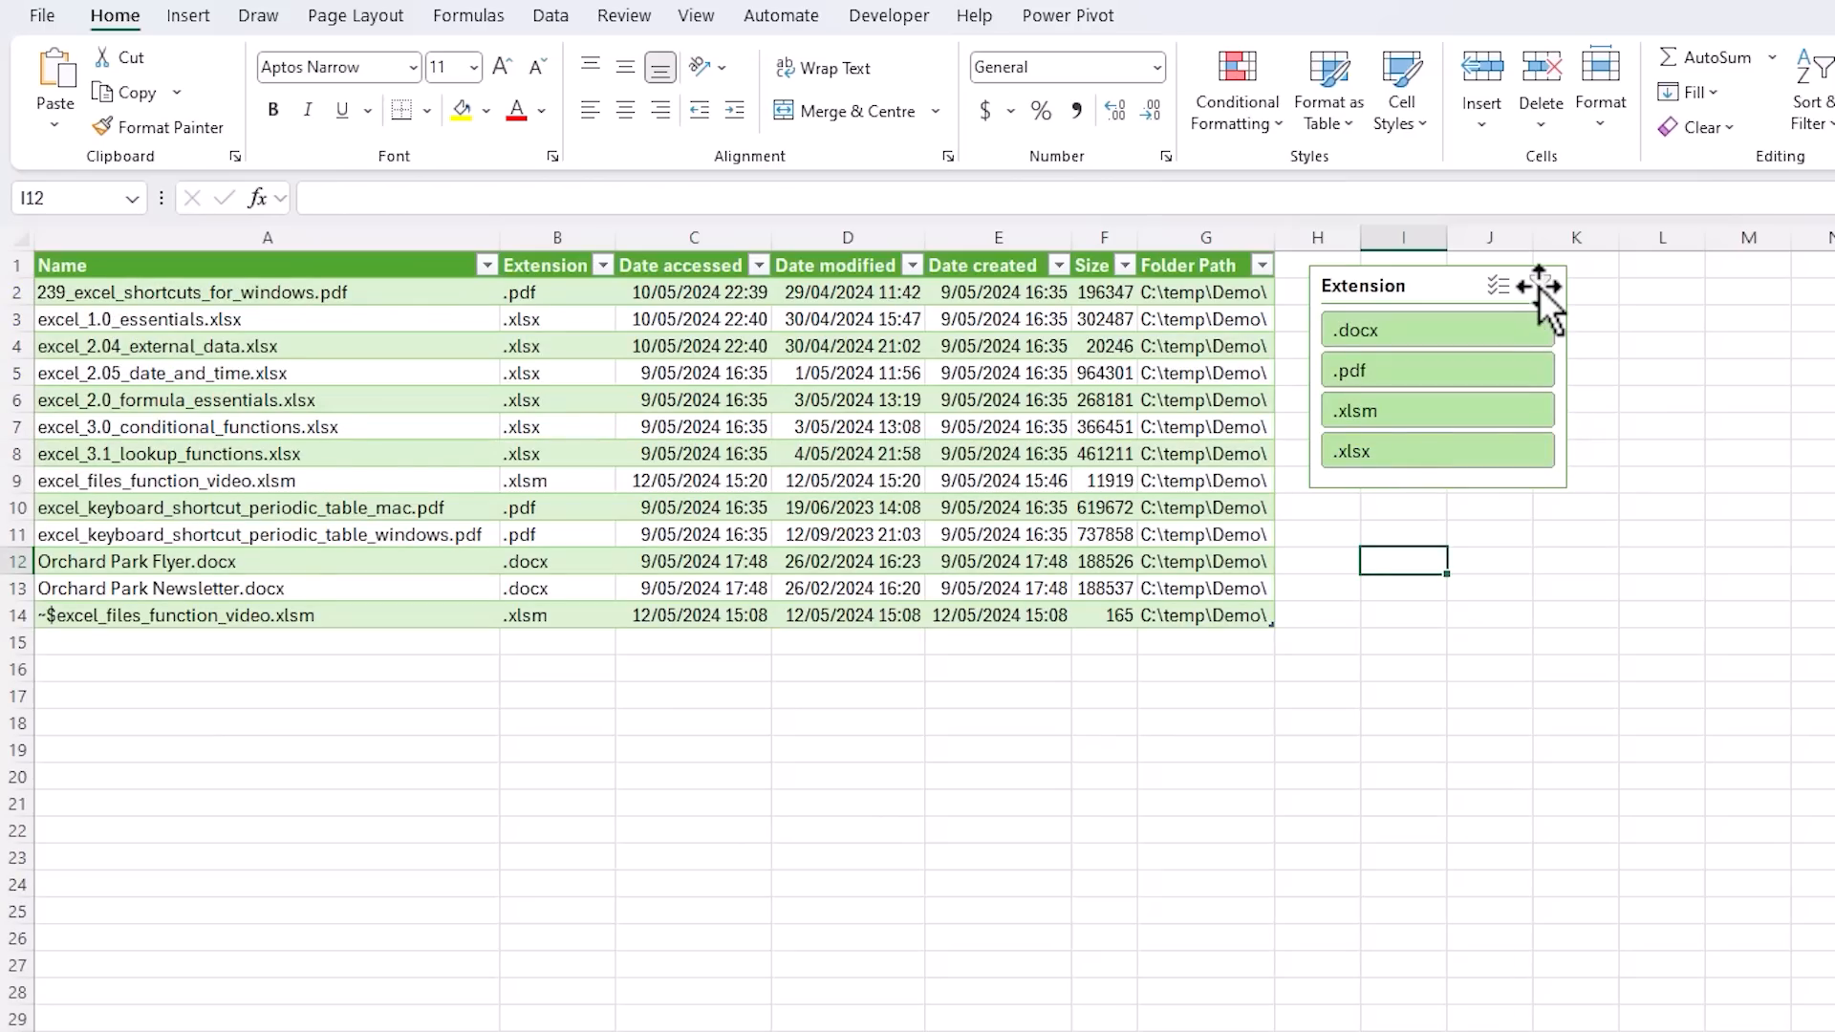
Refresh the FilesInFolder table from its source folder
{"action": "right_click", "coordinate": [424, 367]}
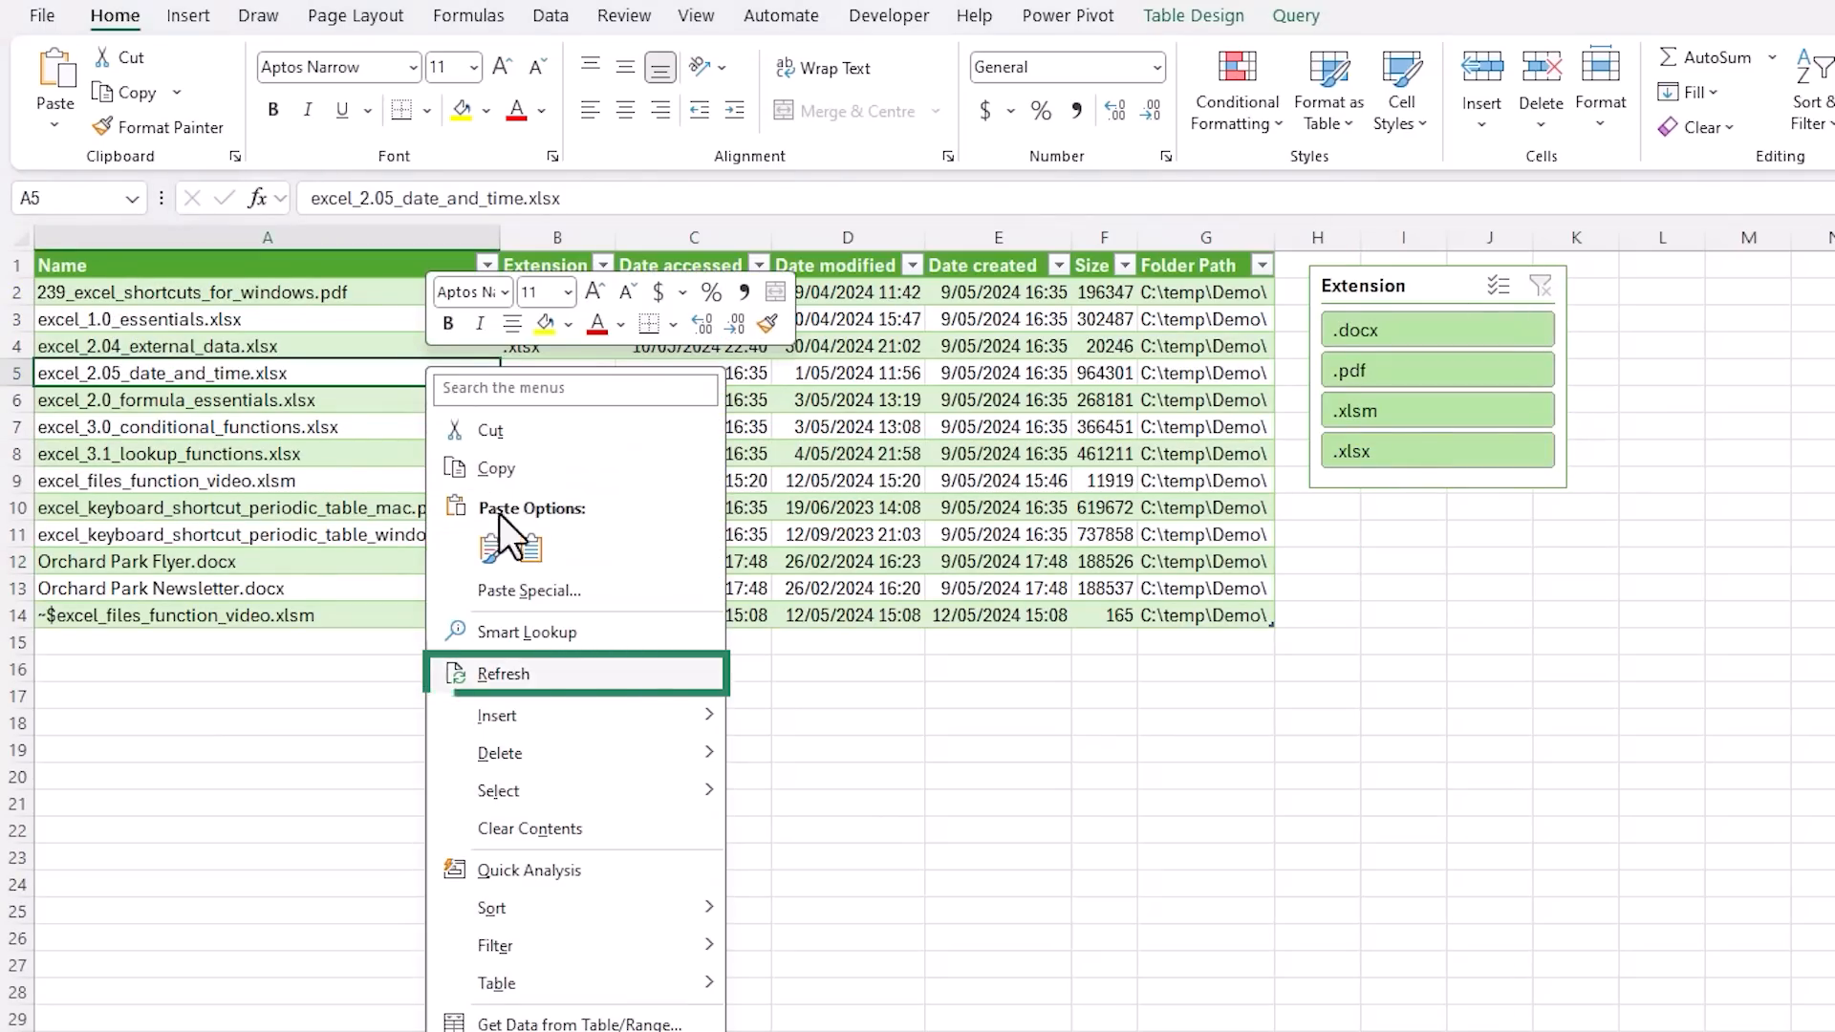
{"action": "left_click", "coordinate": [576, 669]}
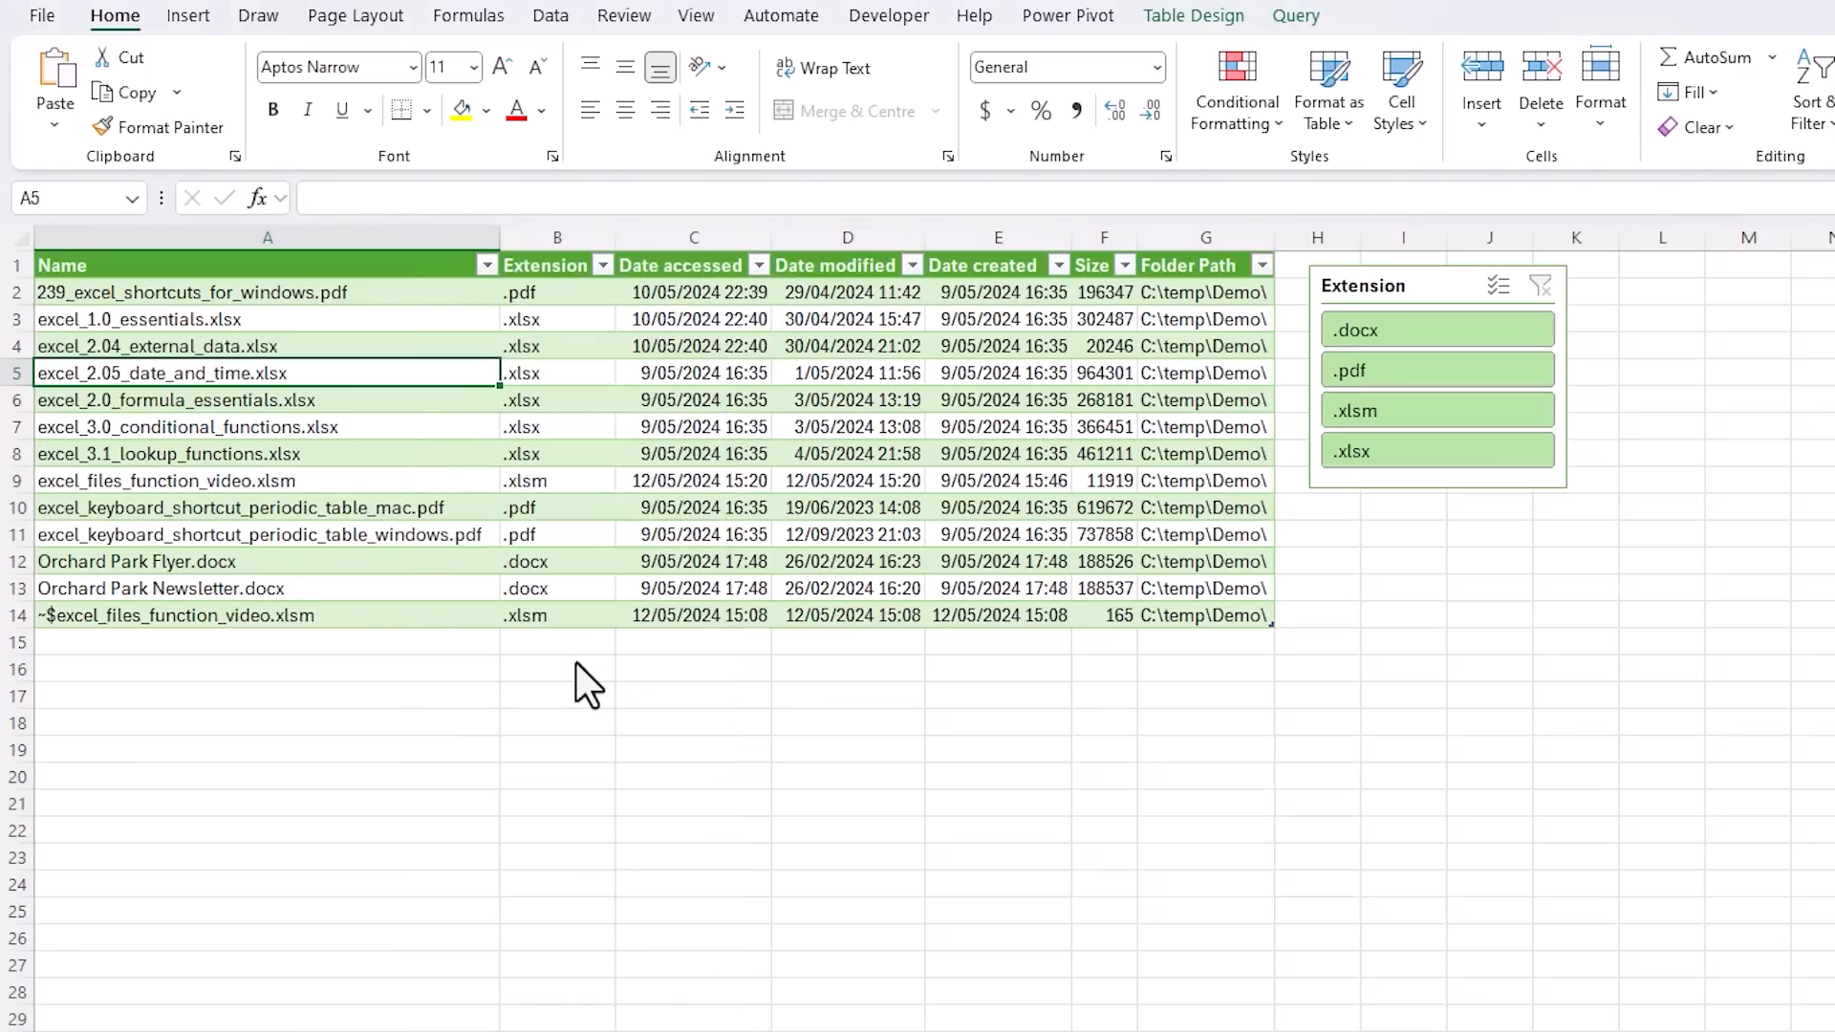
{"action": "left_click", "coordinate": [682, 245]}
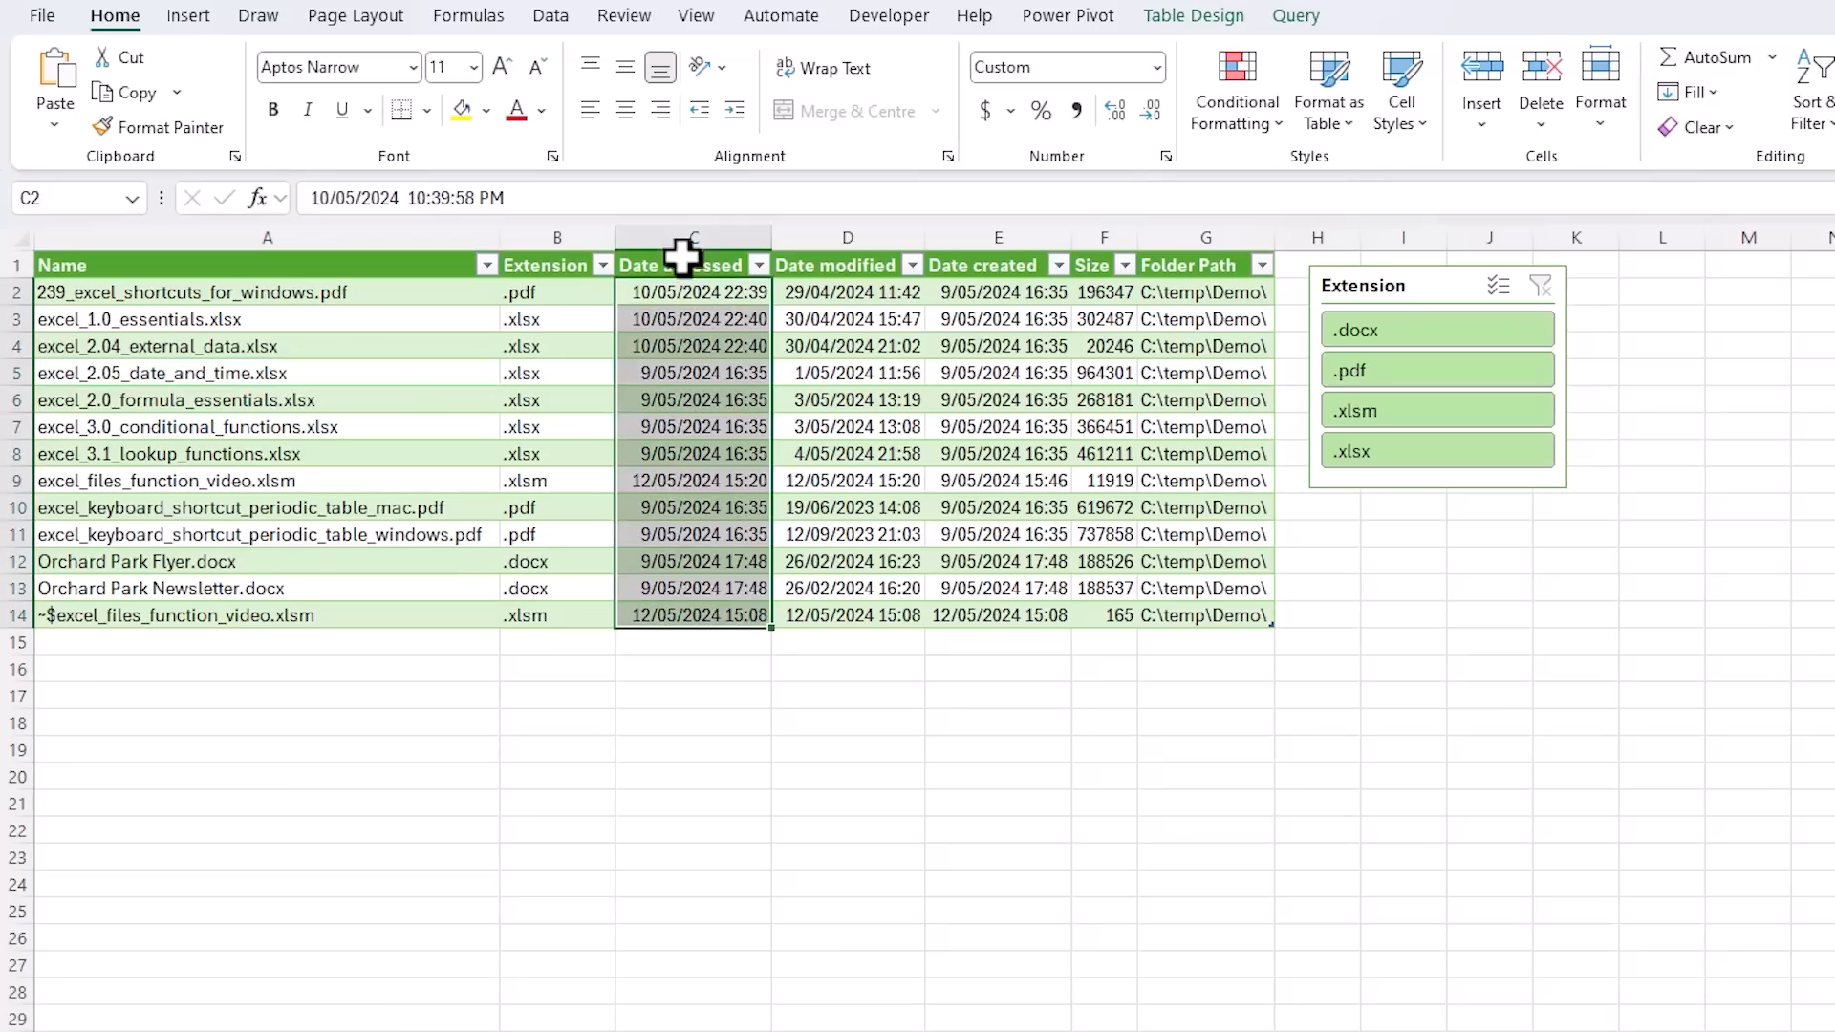
{"action": "left_click", "coordinate": [431, 643]}
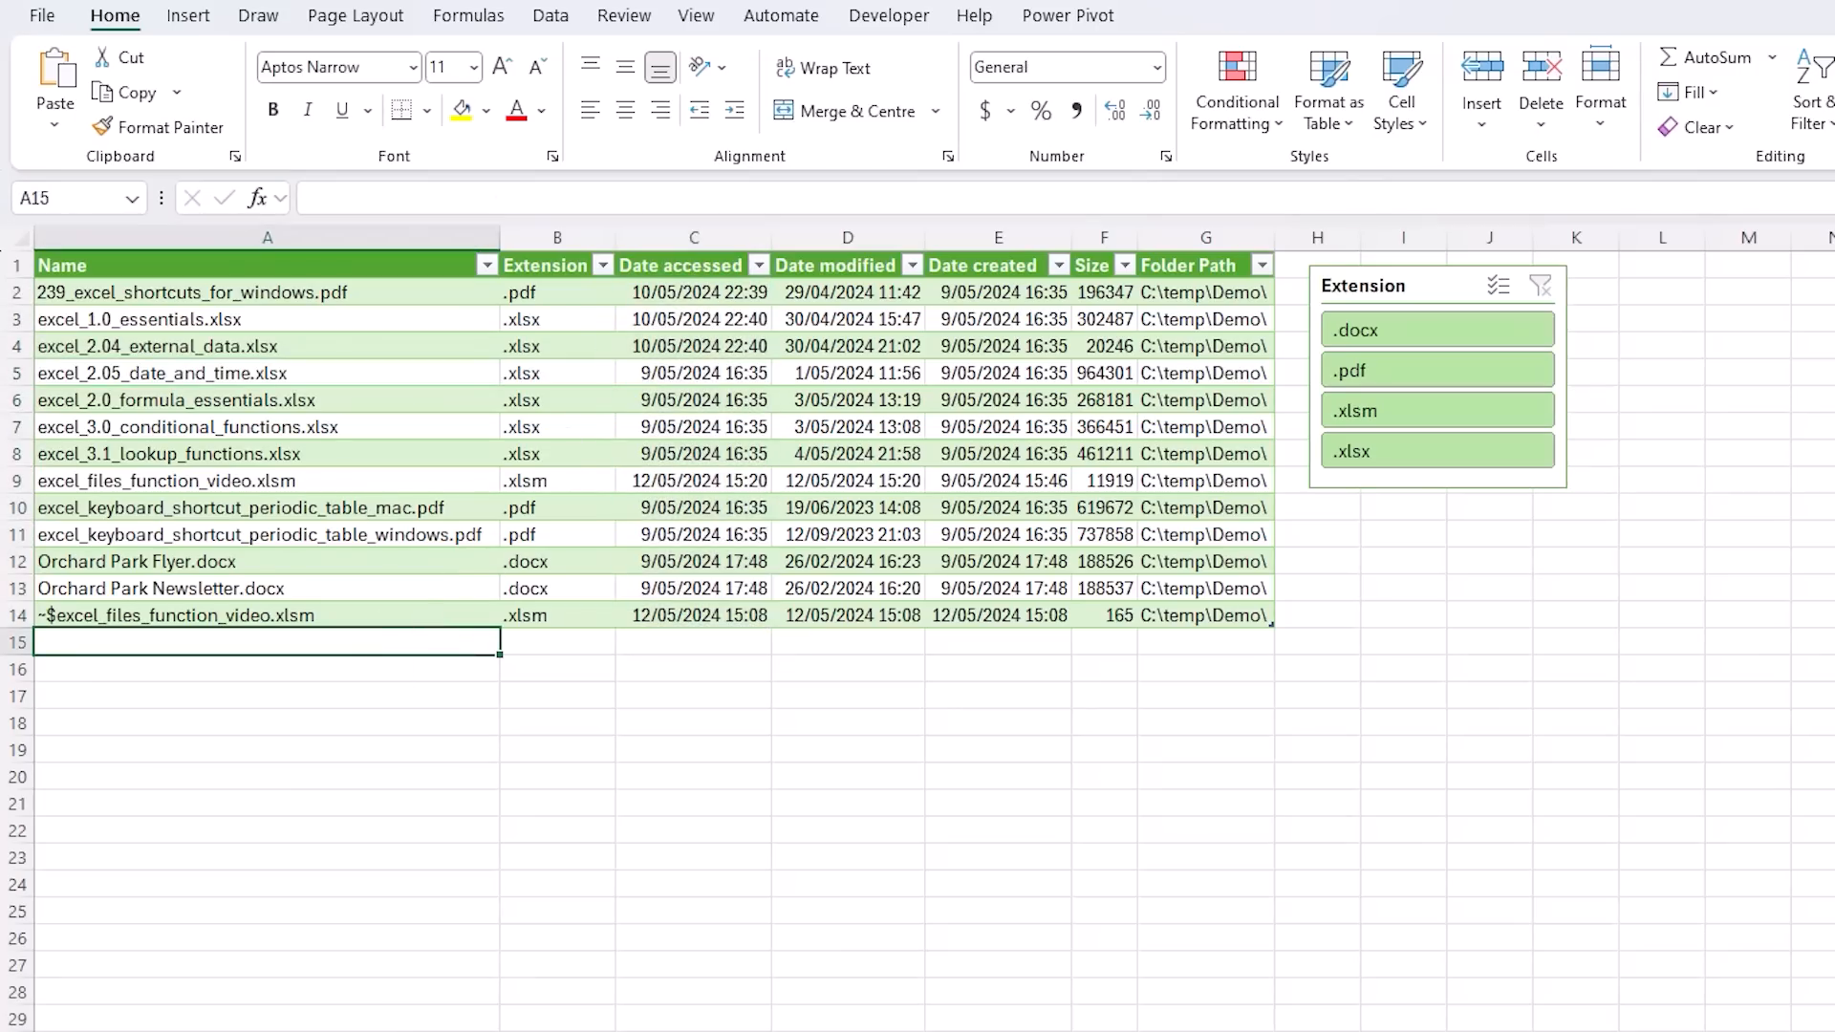